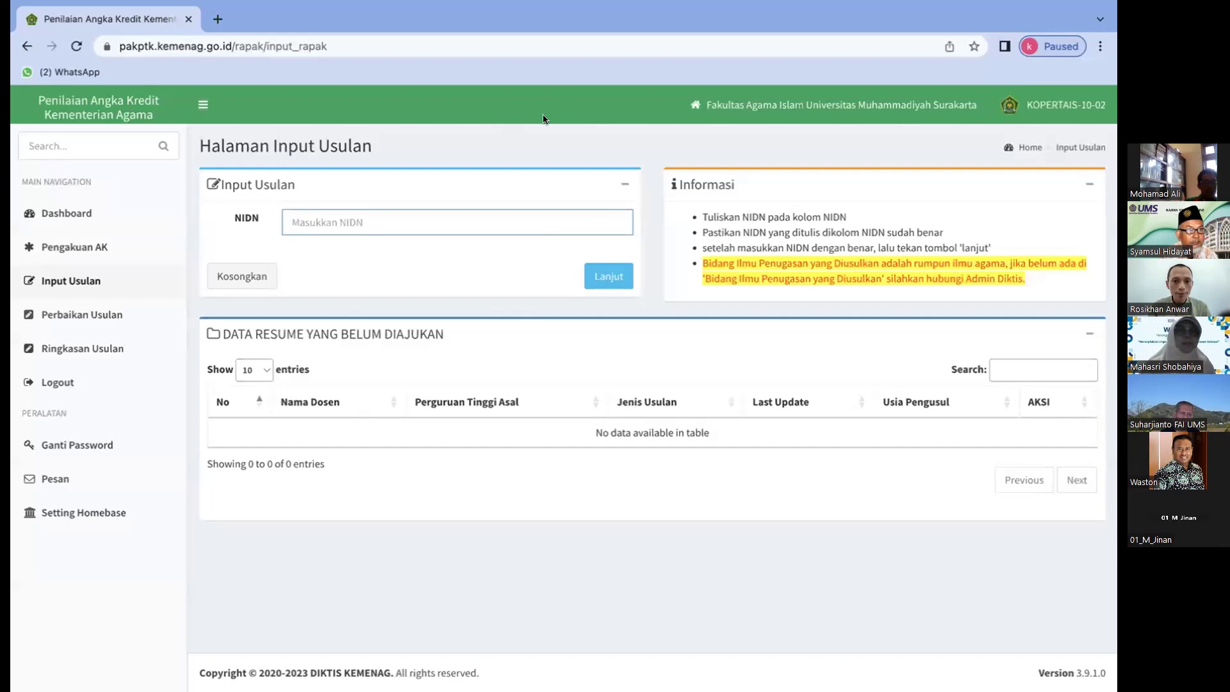
Step: Leave the NIDN box empty and sort the resume table by Perguruan Tinggi Asal
{"action": "left_click", "coordinate": [506, 262]}
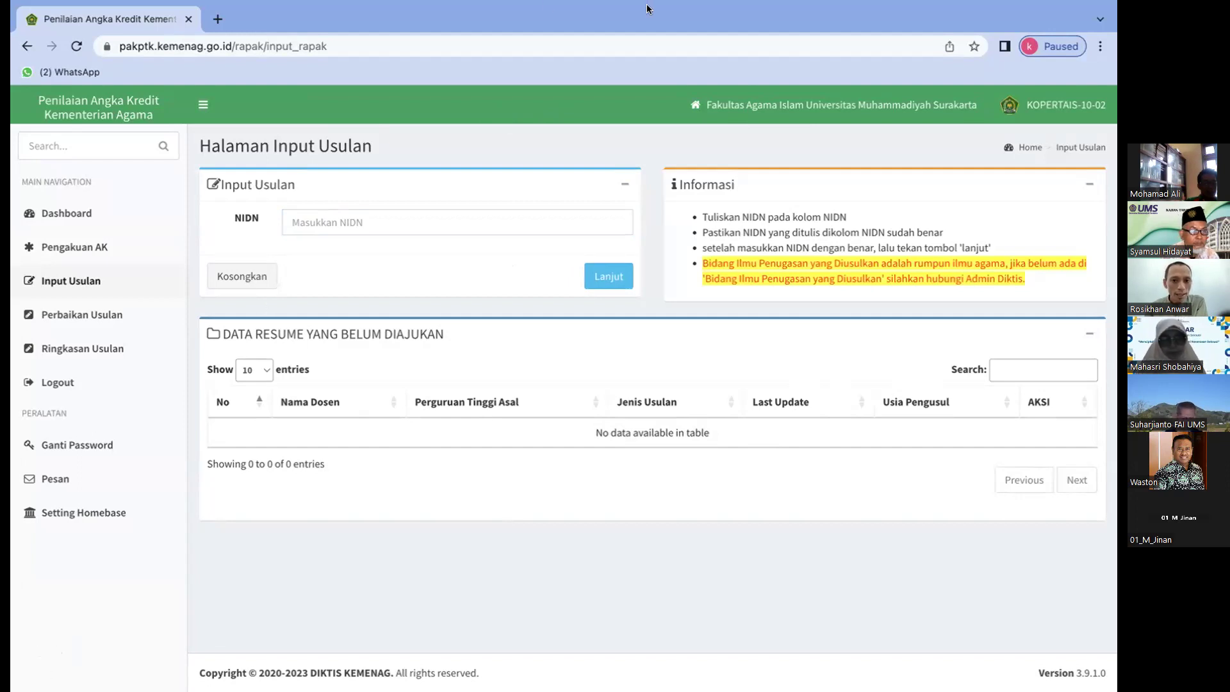
{"action": "mouse_move", "coordinate": [596, 9]}
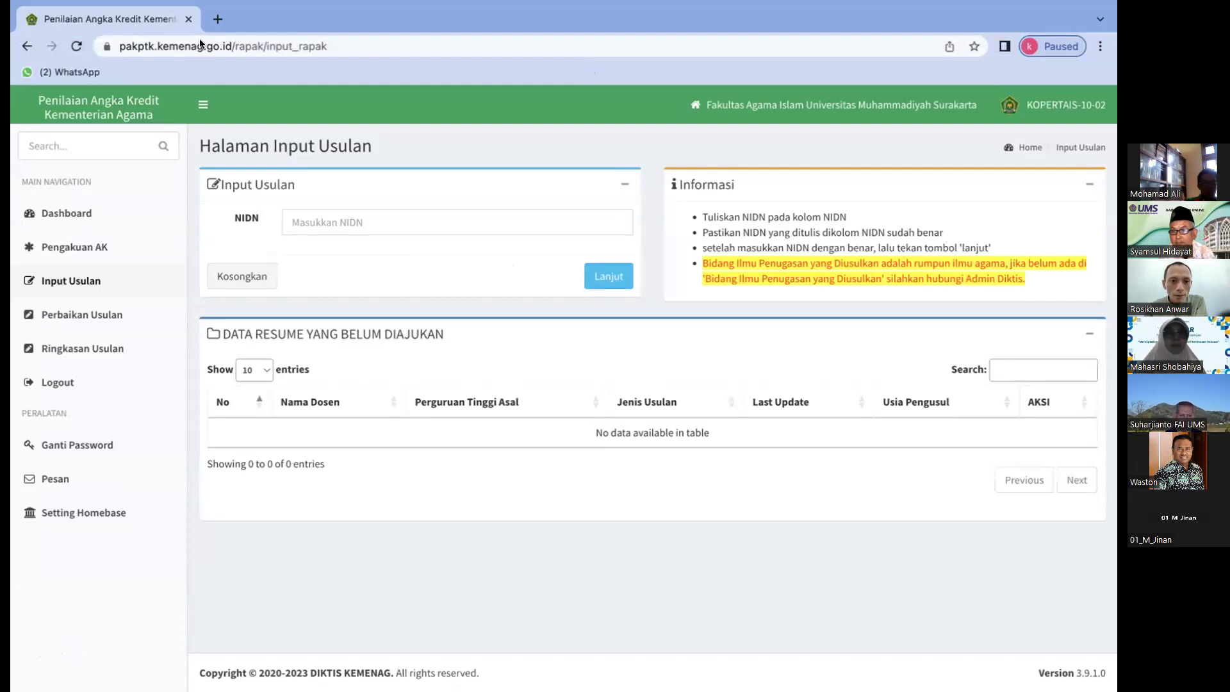
{"action": "left_click", "coordinate": [470, 409]}
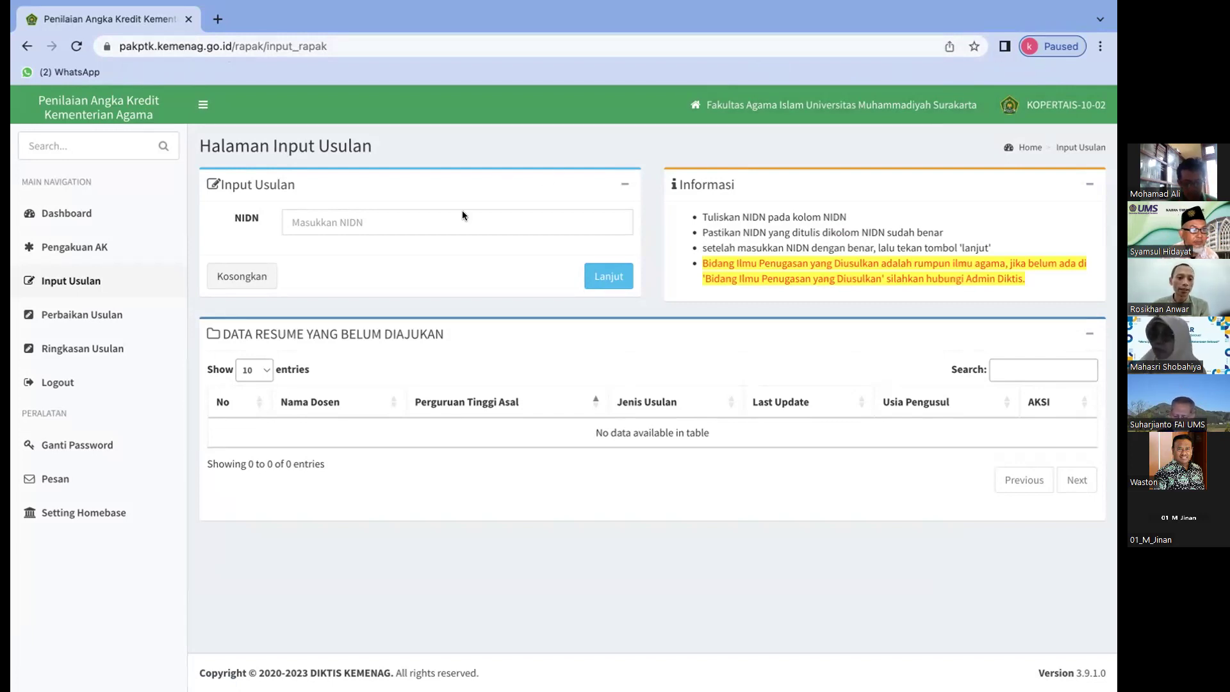
{"action": "left_click", "coordinate": [80, 208]}
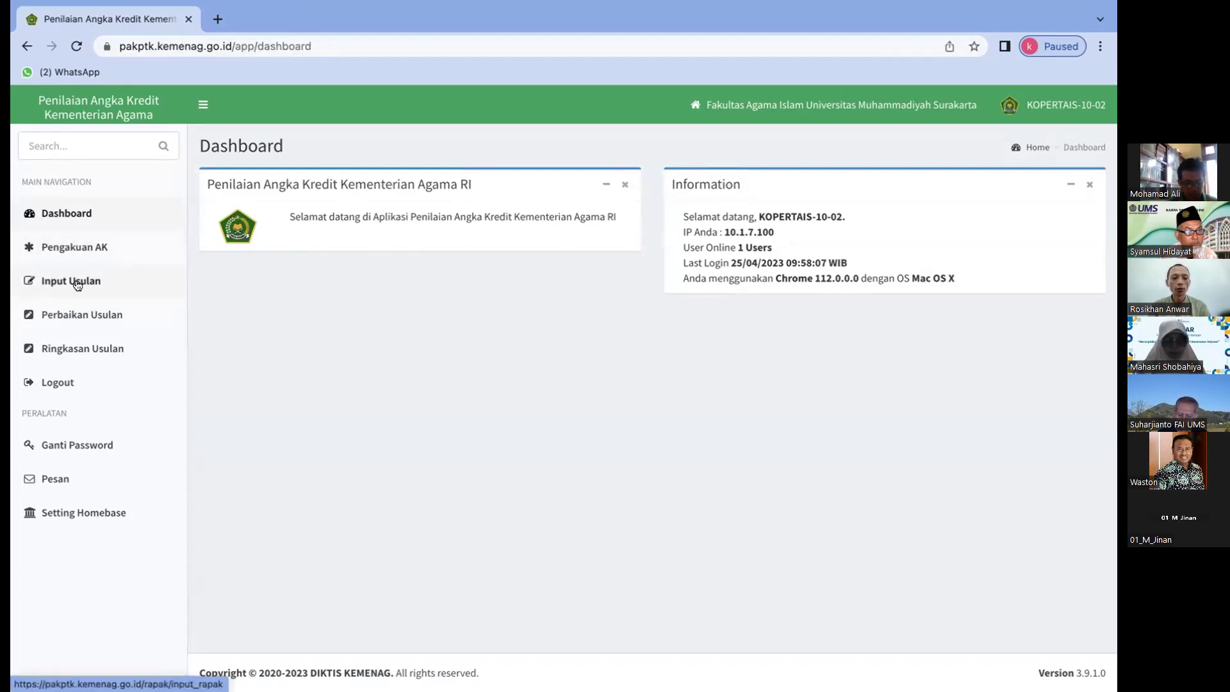
{"action": "left_click", "coordinate": [71, 284]}
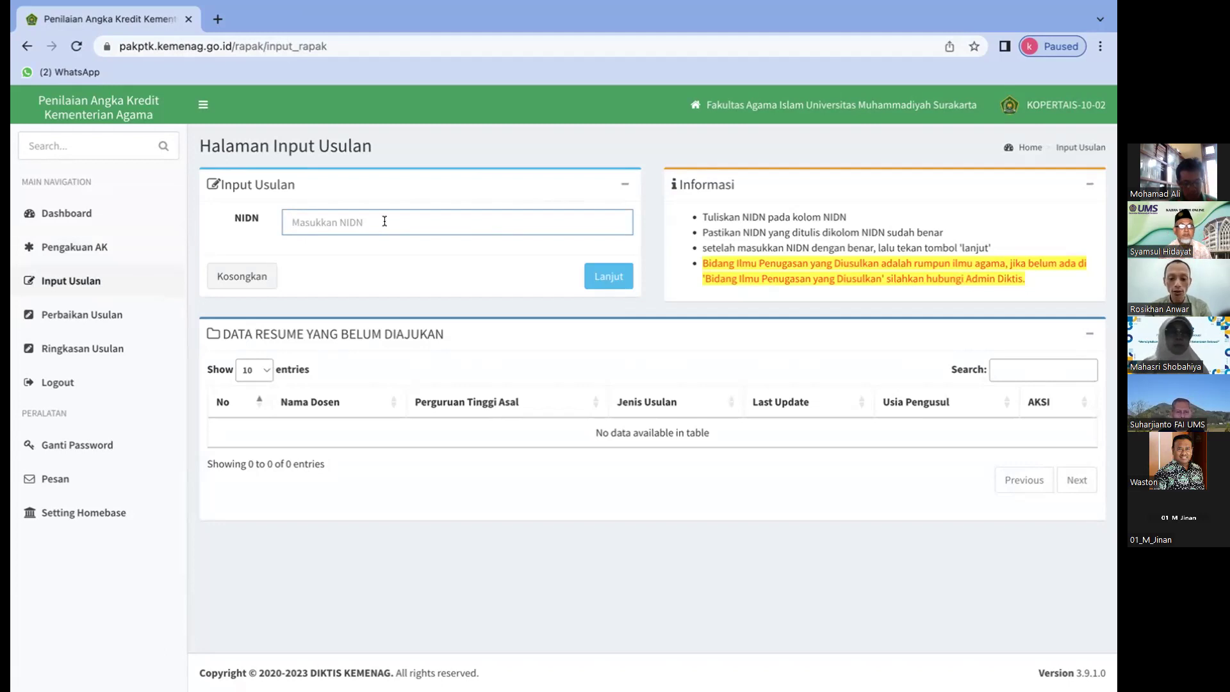
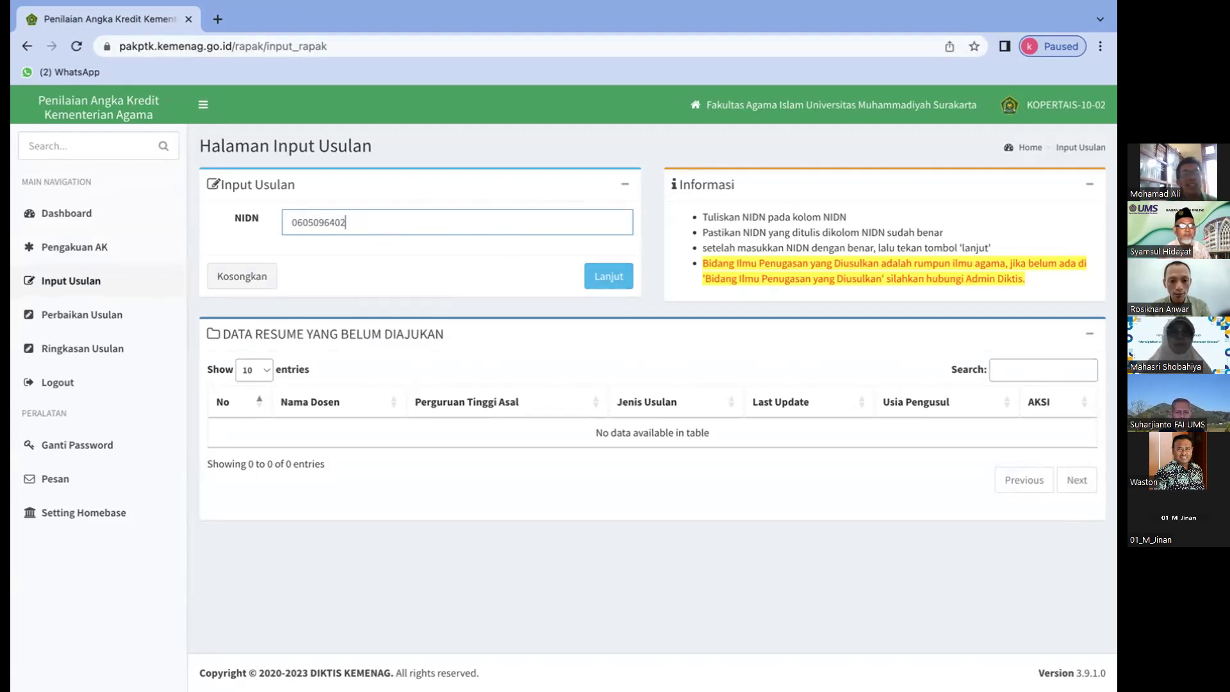
Step: Enter the lecturer's NIDN, correct its last digit, and submit it with Lanjut
{"action": "left_click", "coordinate": [625, 286]}
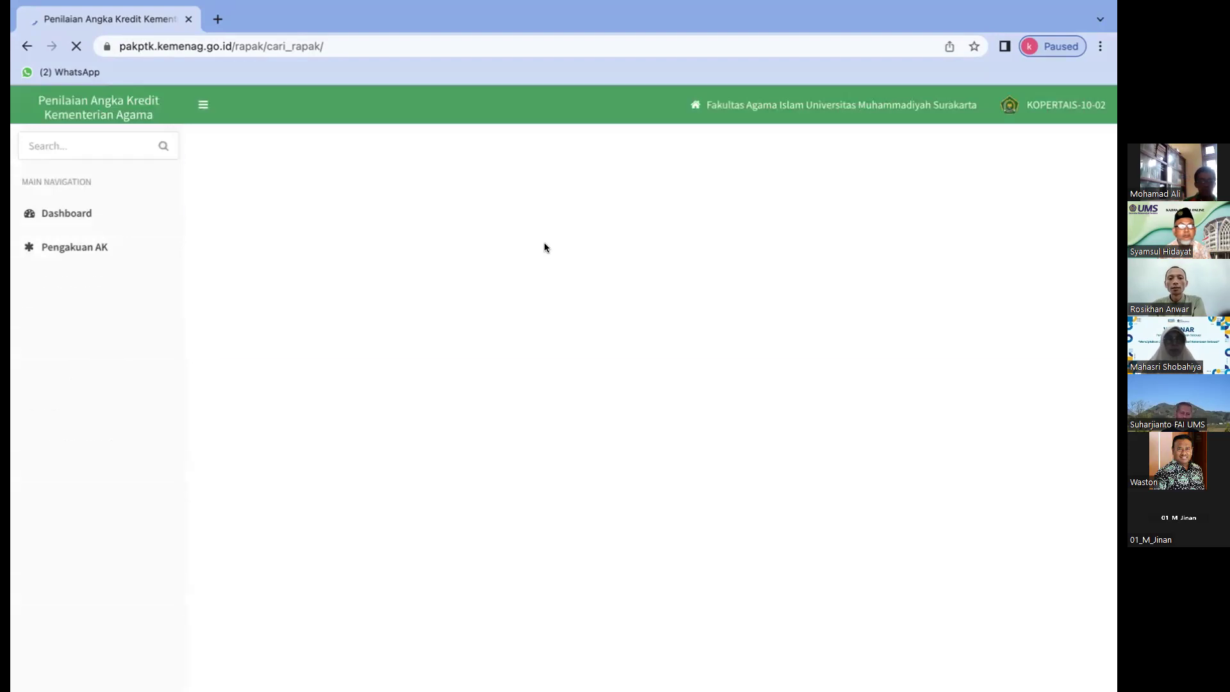
Step: Scroll through the blank Isian Data Dosen Pengusul form to review its identity and education fields
{"action": "scroll", "coordinate": [559, 327], "scroll_direction": "down", "scroll_amount": 2}
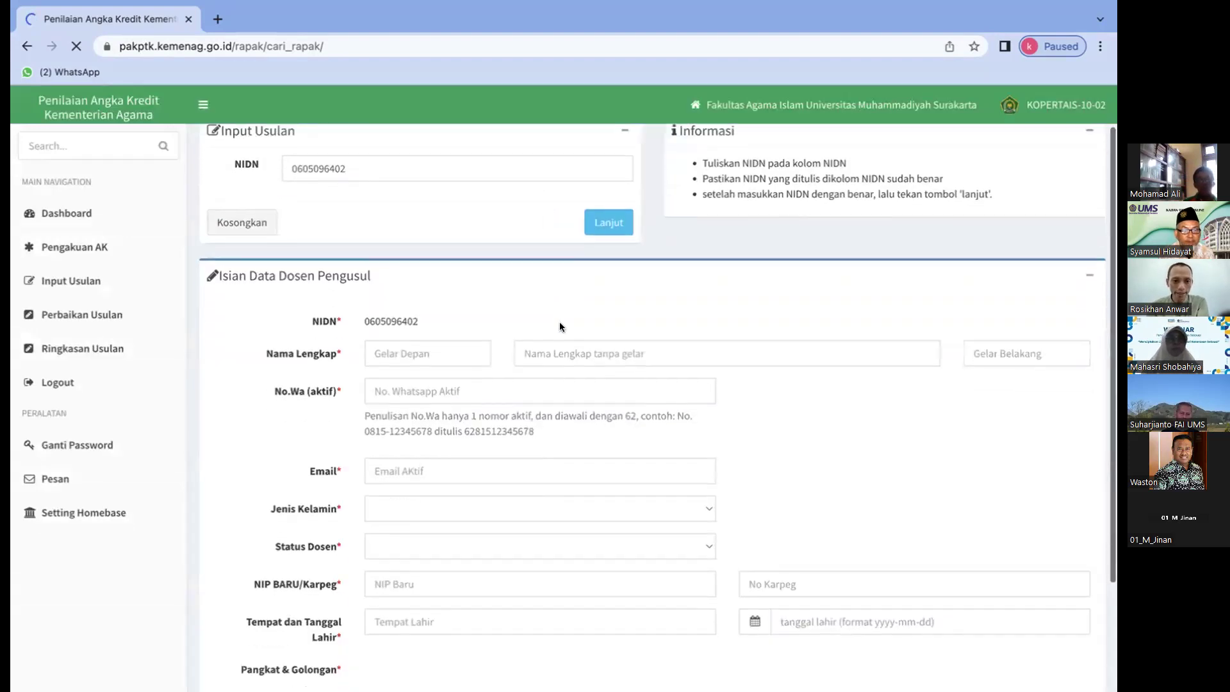
{"action": "scroll", "coordinate": [559, 327], "scroll_direction": "down", "scroll_amount": 2}
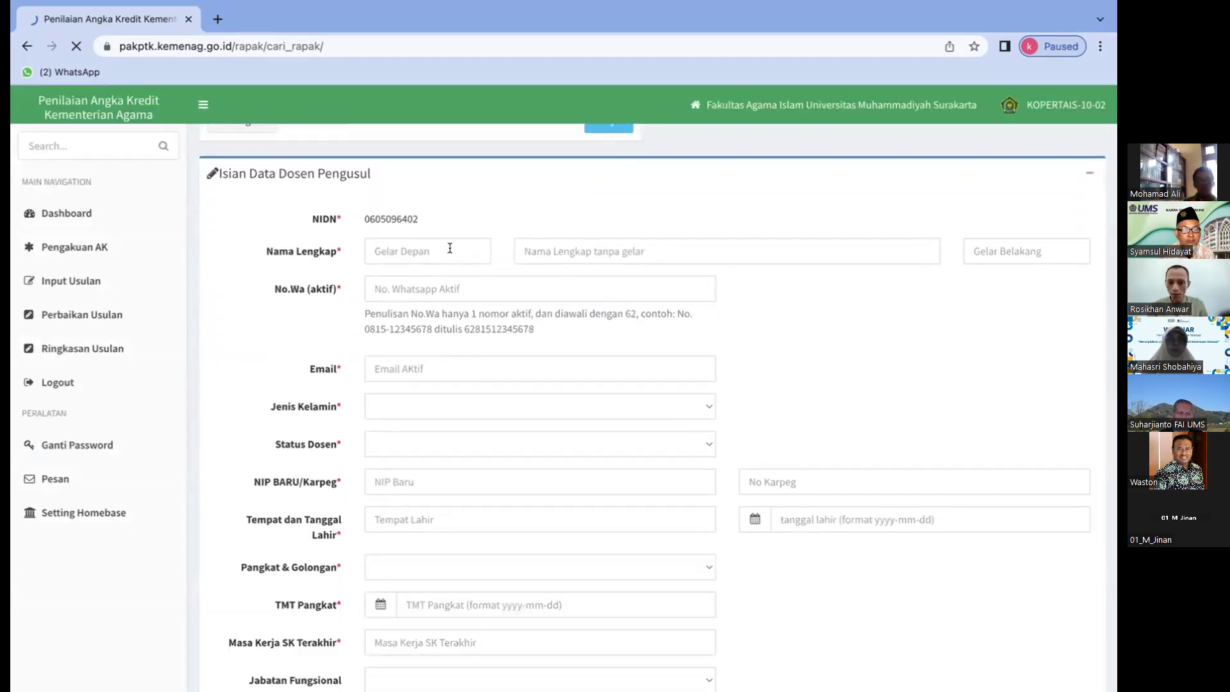
{"action": "scroll", "coordinate": [455, 250], "scroll_direction": "up", "scroll_amount": 2}
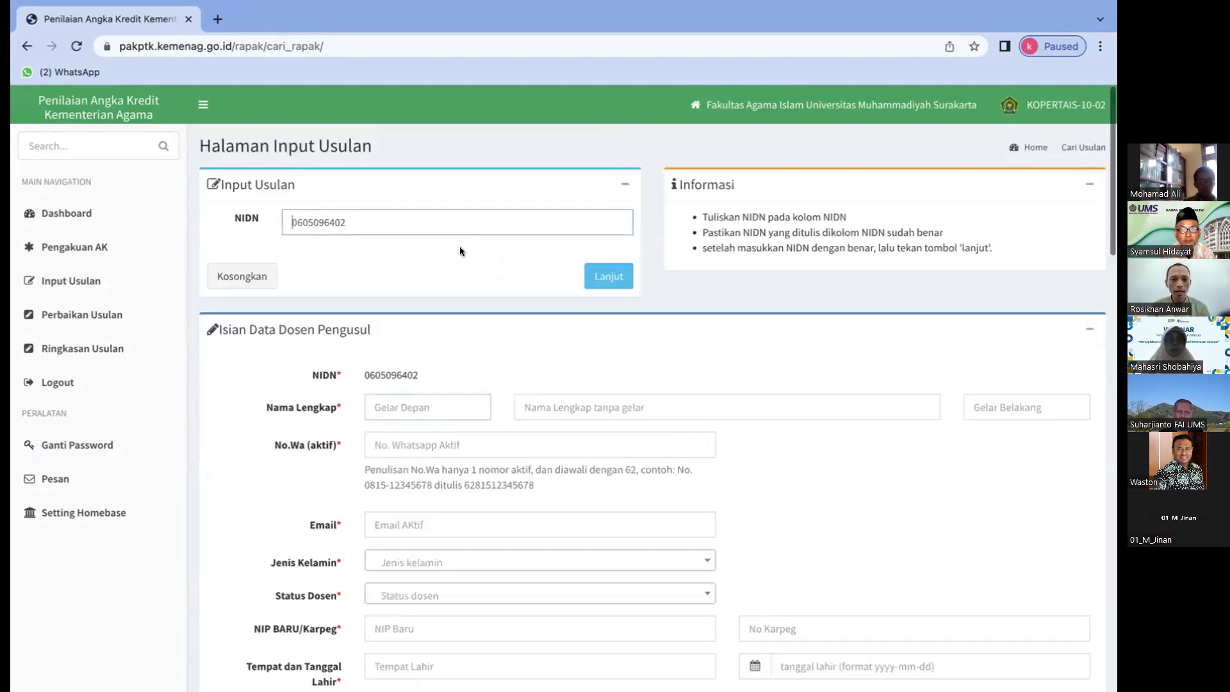
{"action": "scroll", "coordinate": [608, 320], "scroll_direction": "down", "scroll_amount": 2}
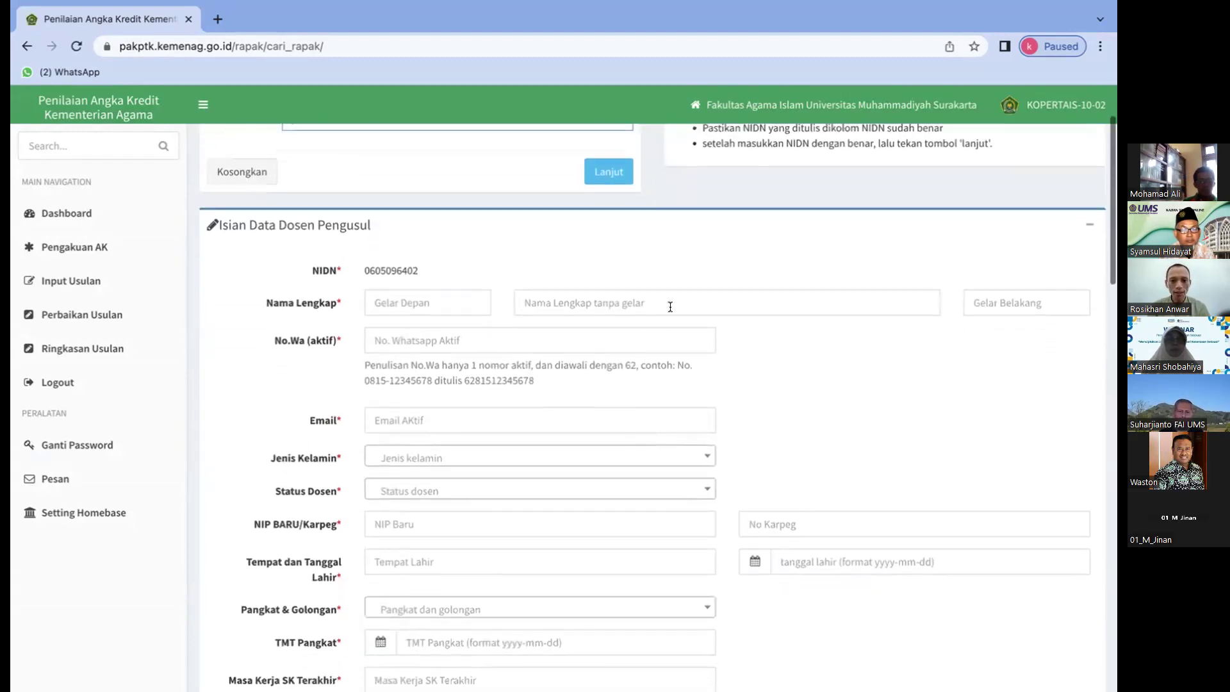
{"action": "scroll", "coordinate": [671, 306], "scroll_direction": "down", "scroll_amount": 1}
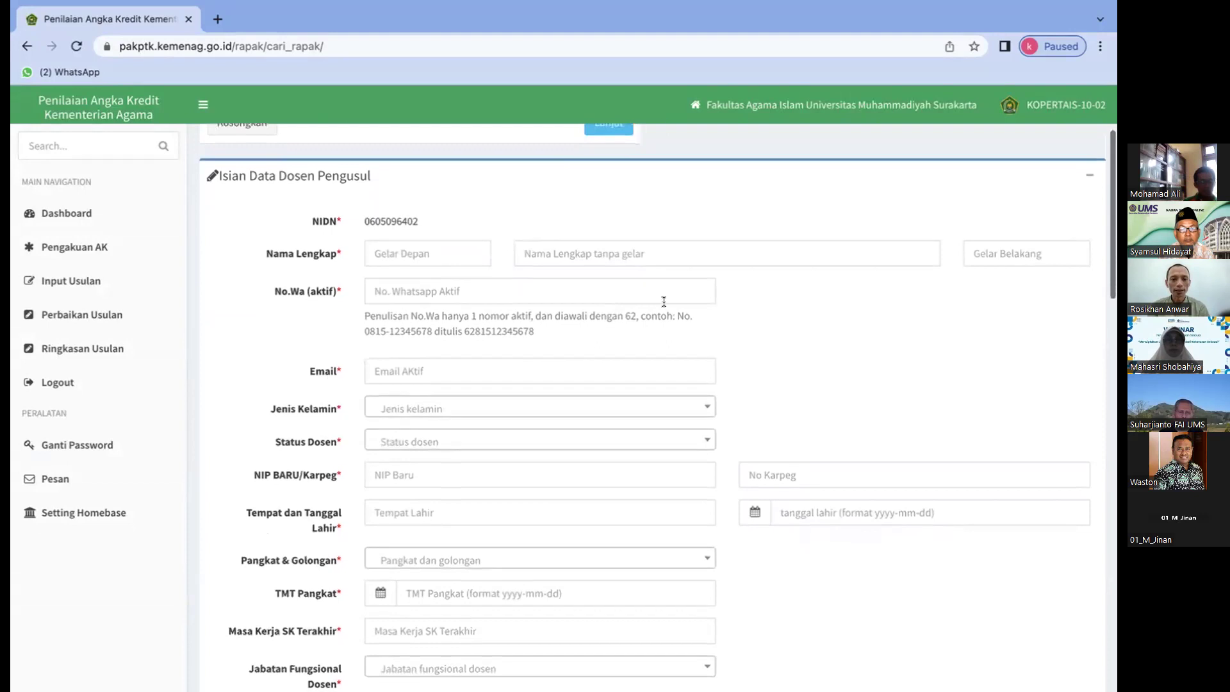
{"action": "scroll", "coordinate": [567, 286], "scroll_direction": "down", "scroll_amount": 1}
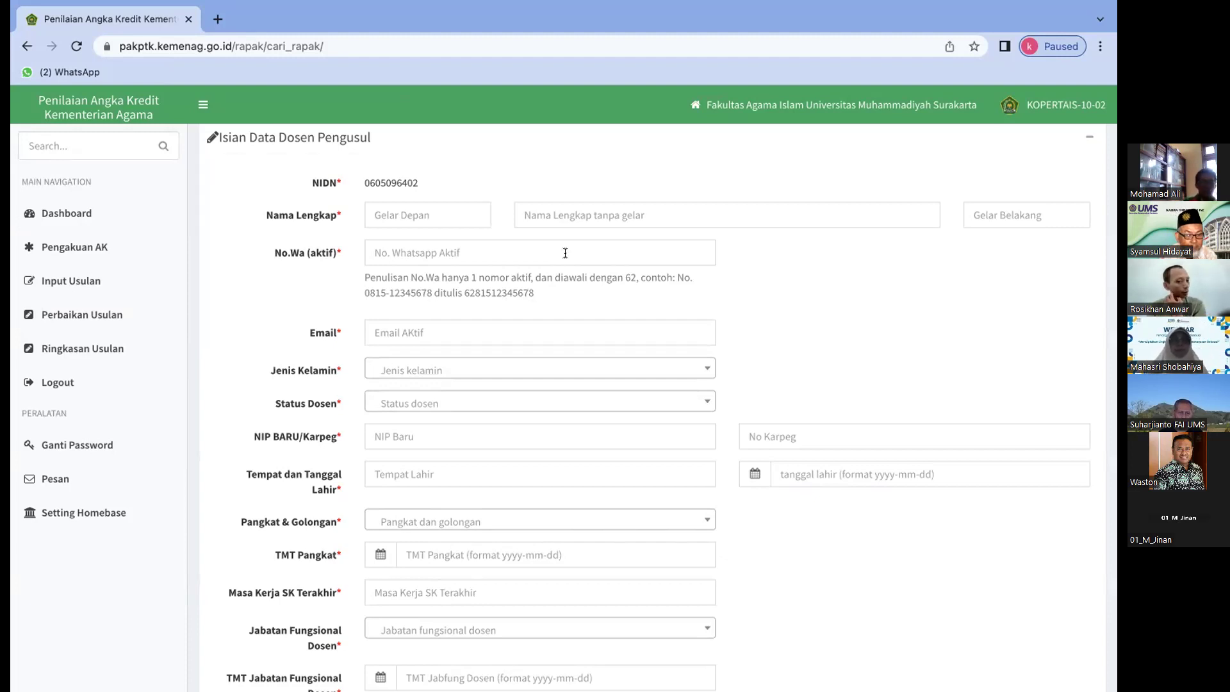
{"action": "scroll", "coordinate": [564, 253], "scroll_direction": "down", "scroll_amount": 1}
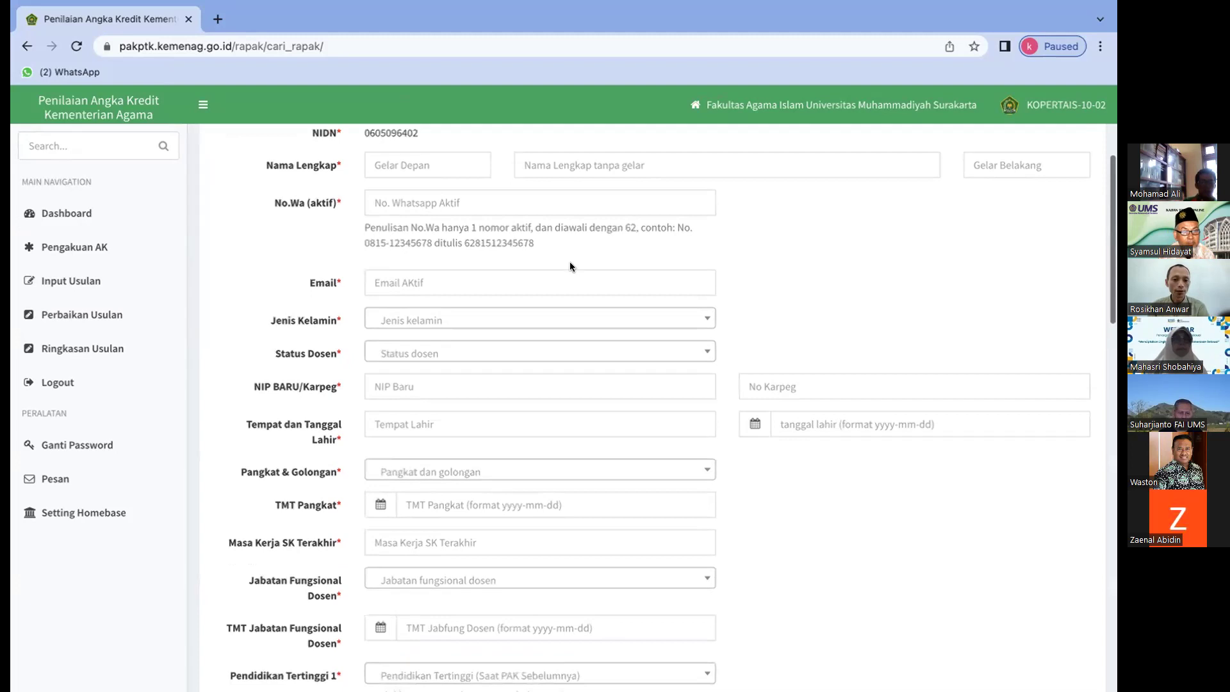
{"action": "scroll", "coordinate": [544, 280], "scroll_direction": "down", "scroll_amount": 1}
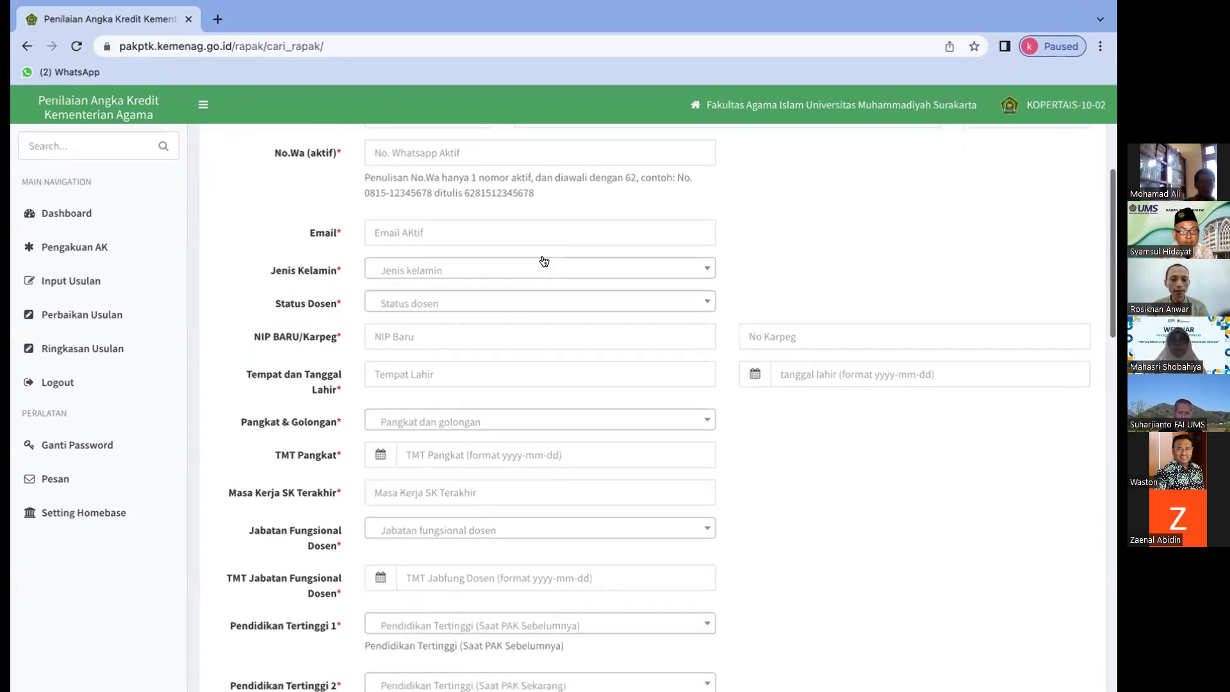
{"action": "scroll", "coordinate": [552, 277], "scroll_direction": "down", "scroll_amount": 1}
{"action": "scroll", "coordinate": [555, 276], "scroll_direction": "down", "scroll_amount": 1}
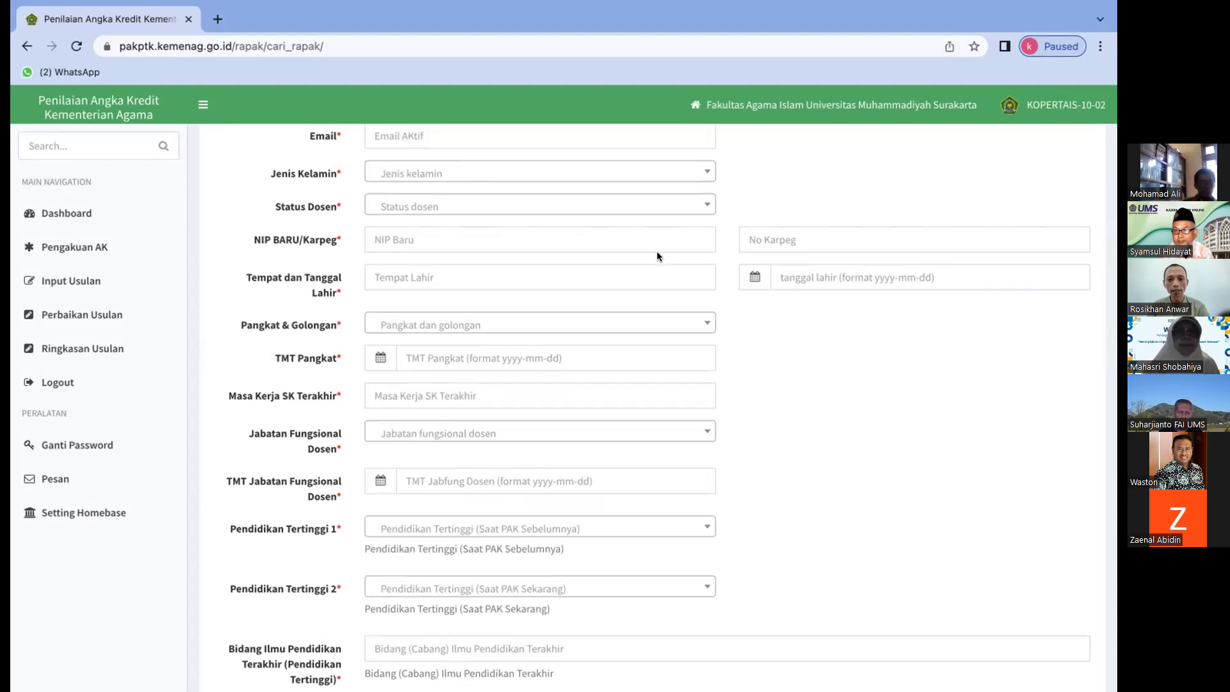
{"action": "scroll", "coordinate": [697, 280], "scroll_direction": "down", "scroll_amount": 1}
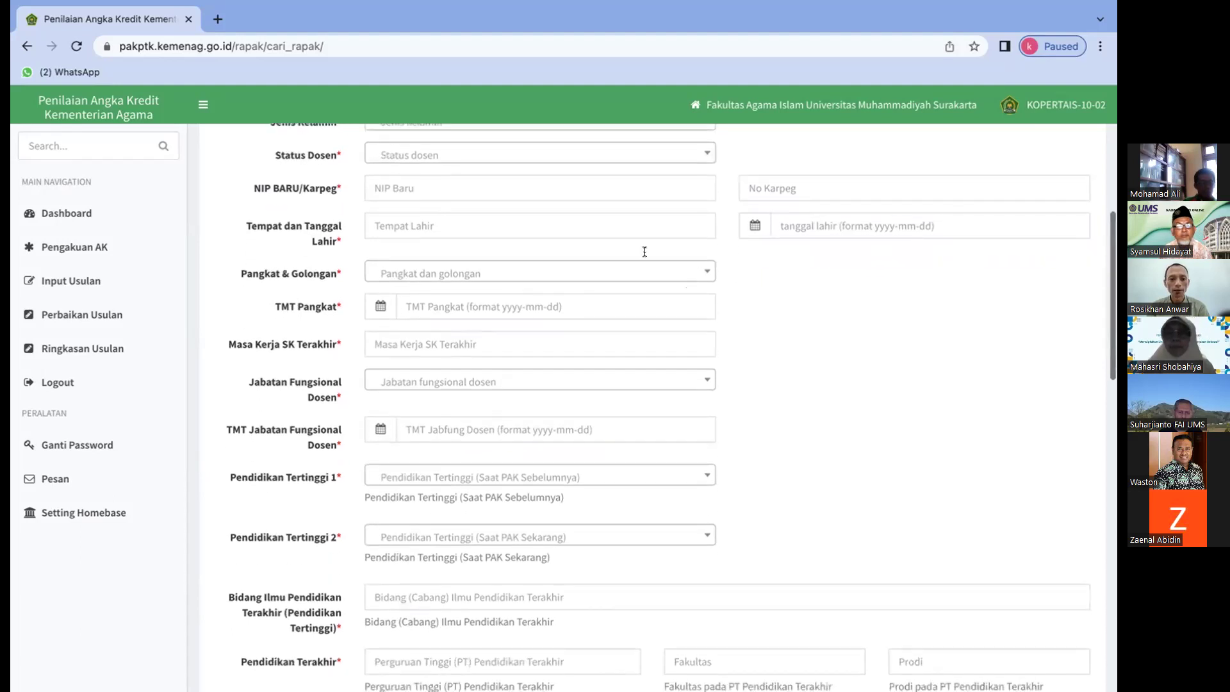
Step: Set the lecturer's birth date to 16 February 2023 with the calendar
{"action": "left_click", "coordinate": [581, 215]}
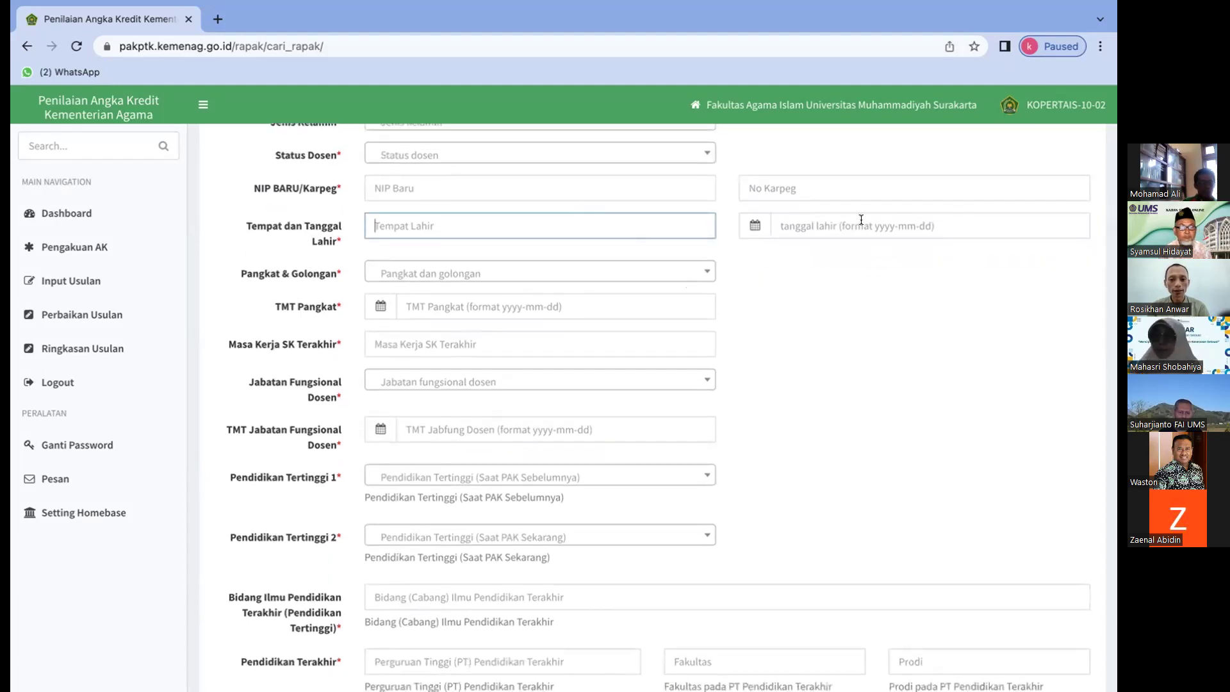
{"action": "left_click", "coordinate": [757, 225]}
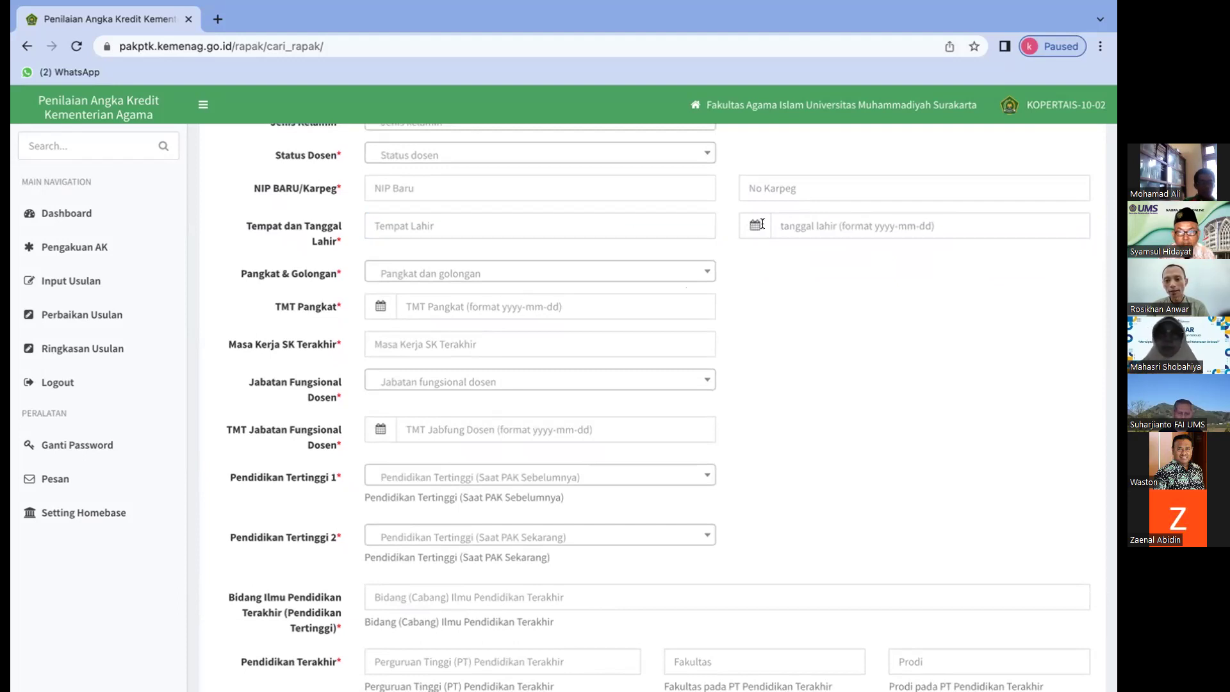
{"action": "left_click", "coordinate": [793, 223]}
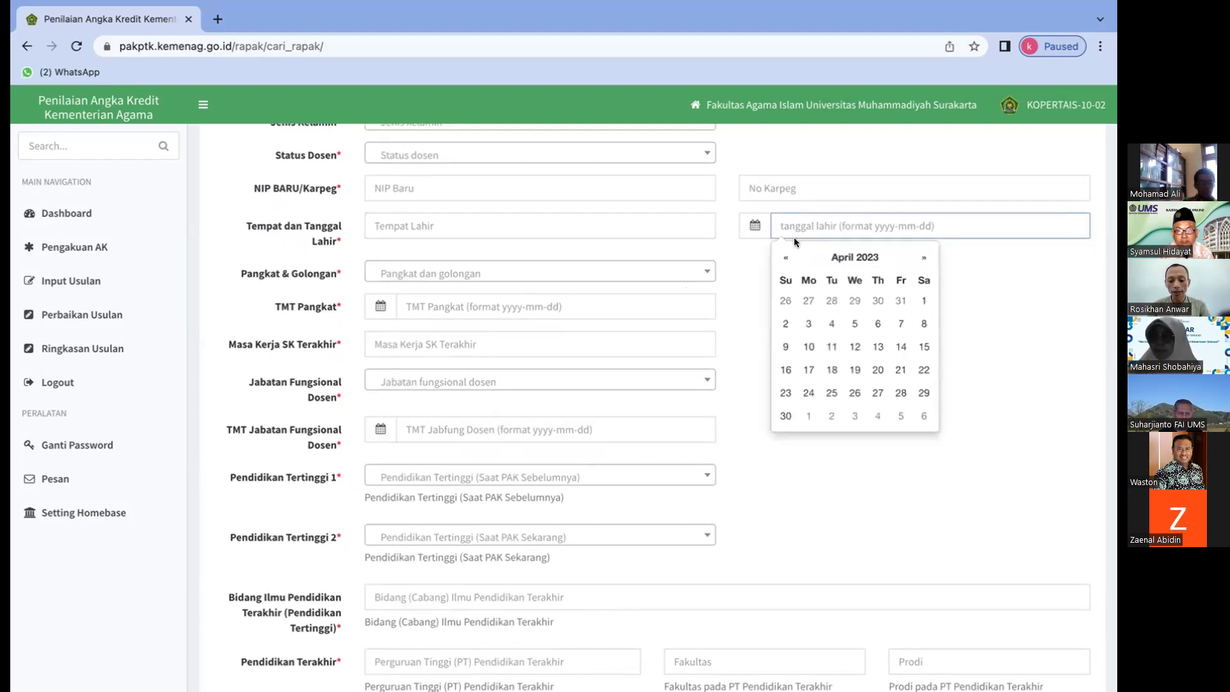
{"action": "type", "text": "13"}
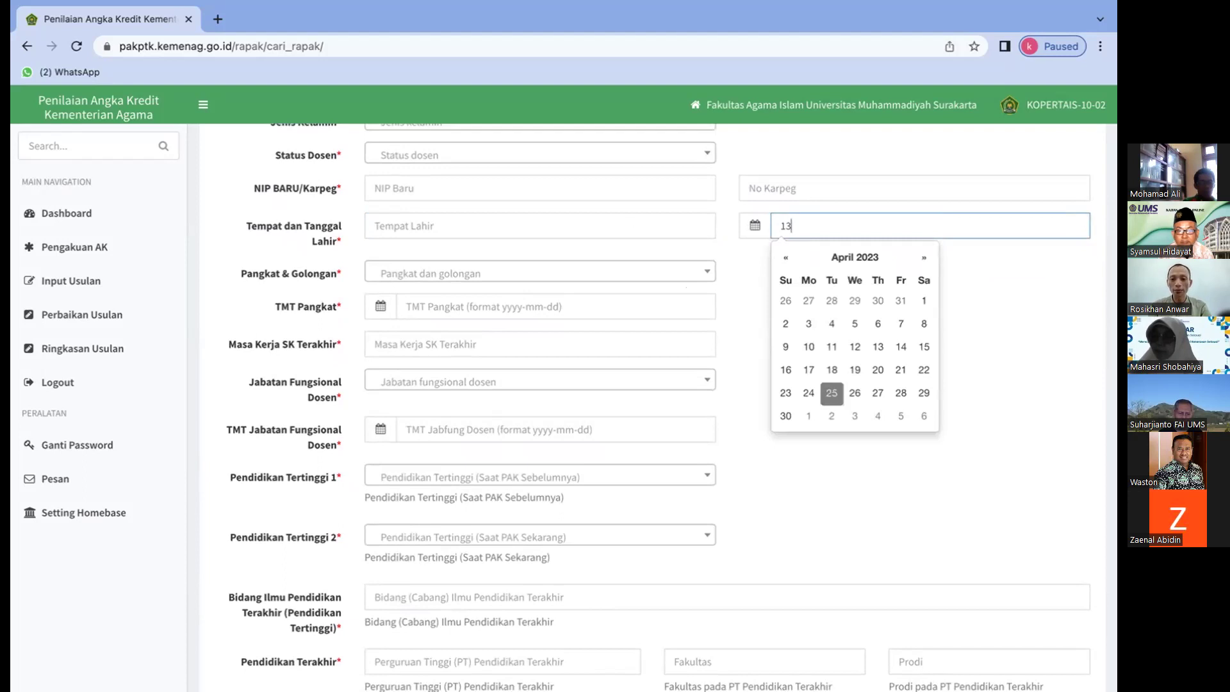
{"action": "key", "text": "BackSpace"}
{"action": "key", "text": "BackSpace"}
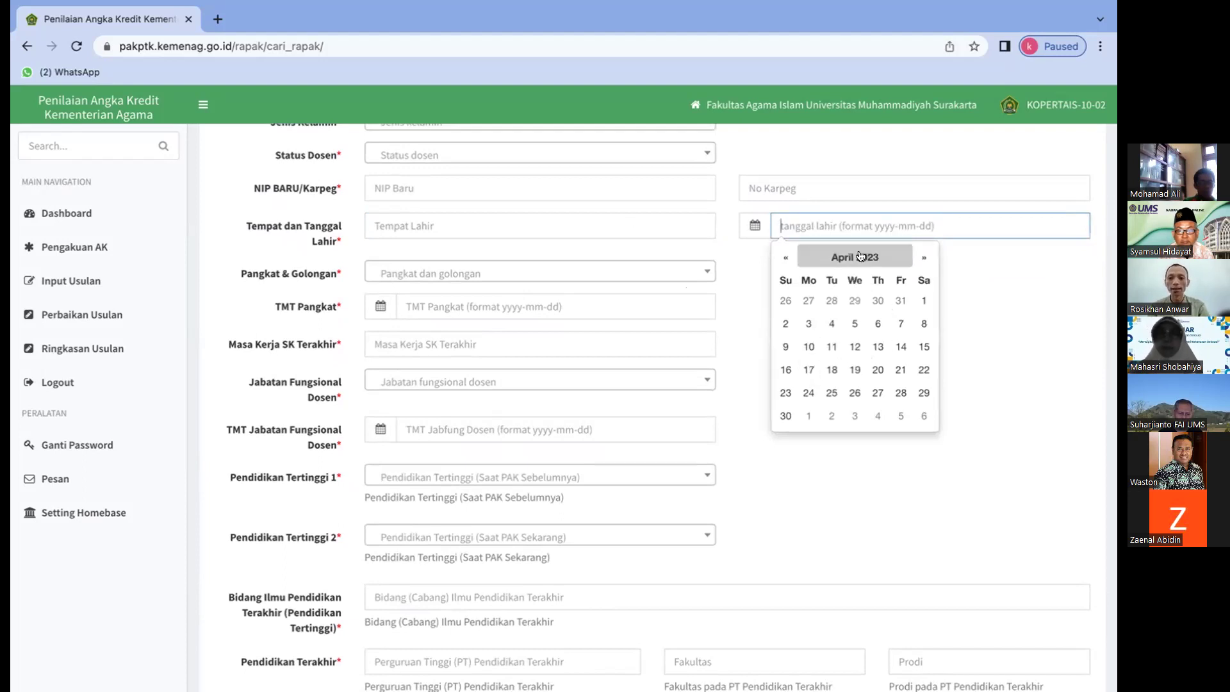
{"action": "left_click", "coordinate": [865, 258]}
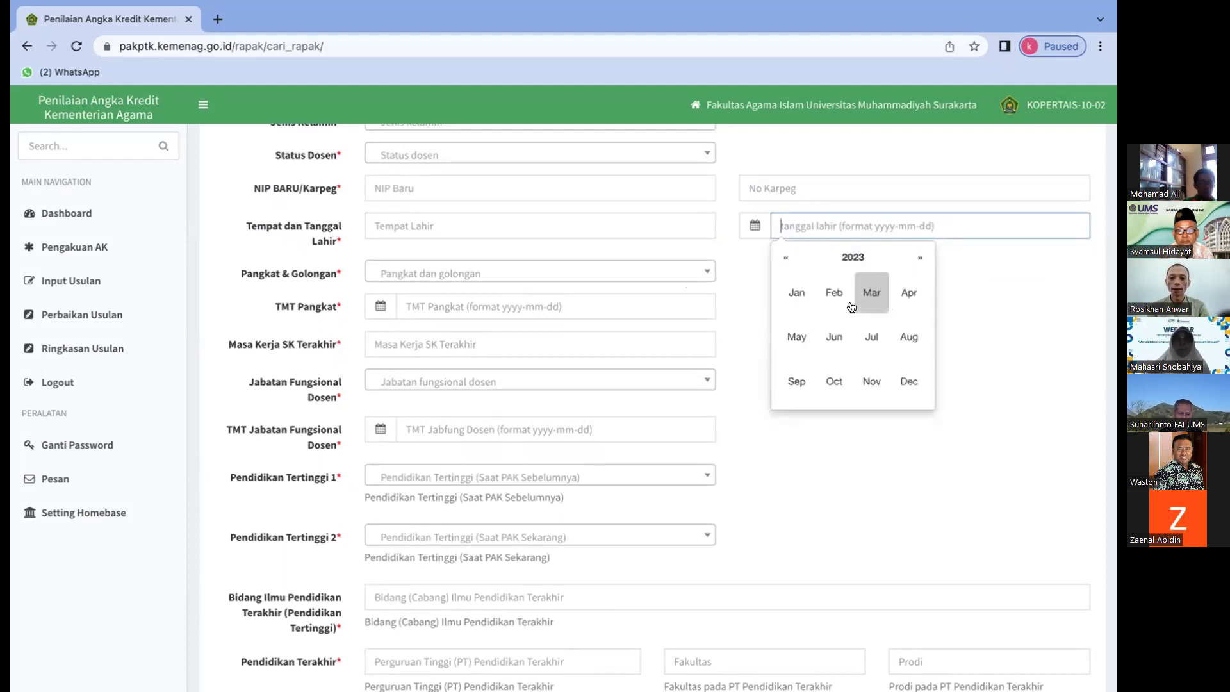
{"action": "left_click", "coordinate": [833, 292]}
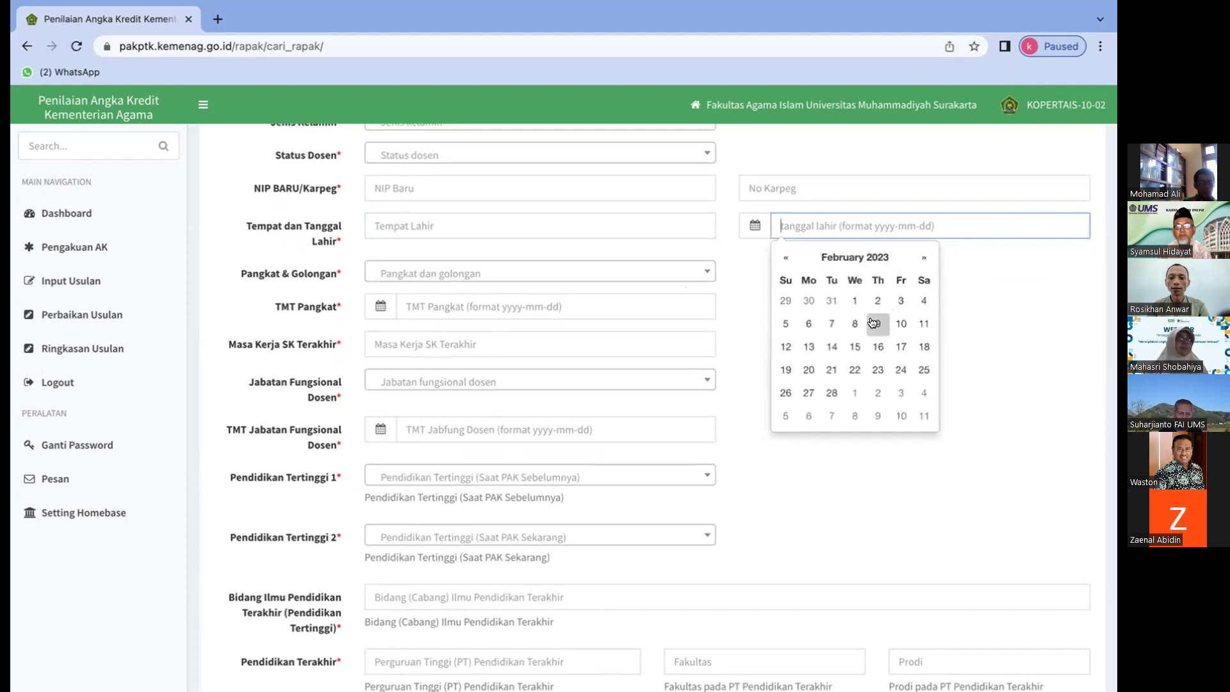
{"action": "left_click", "coordinate": [874, 350]}
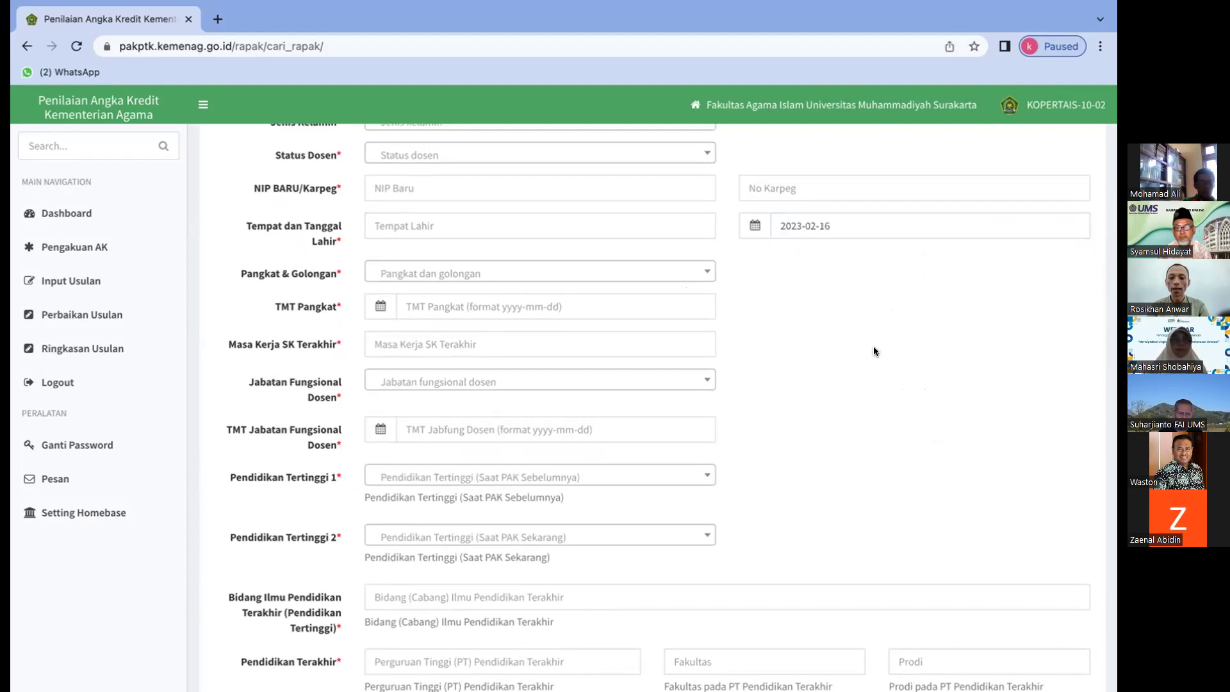
{"action": "left_click", "coordinate": [829, 218]}
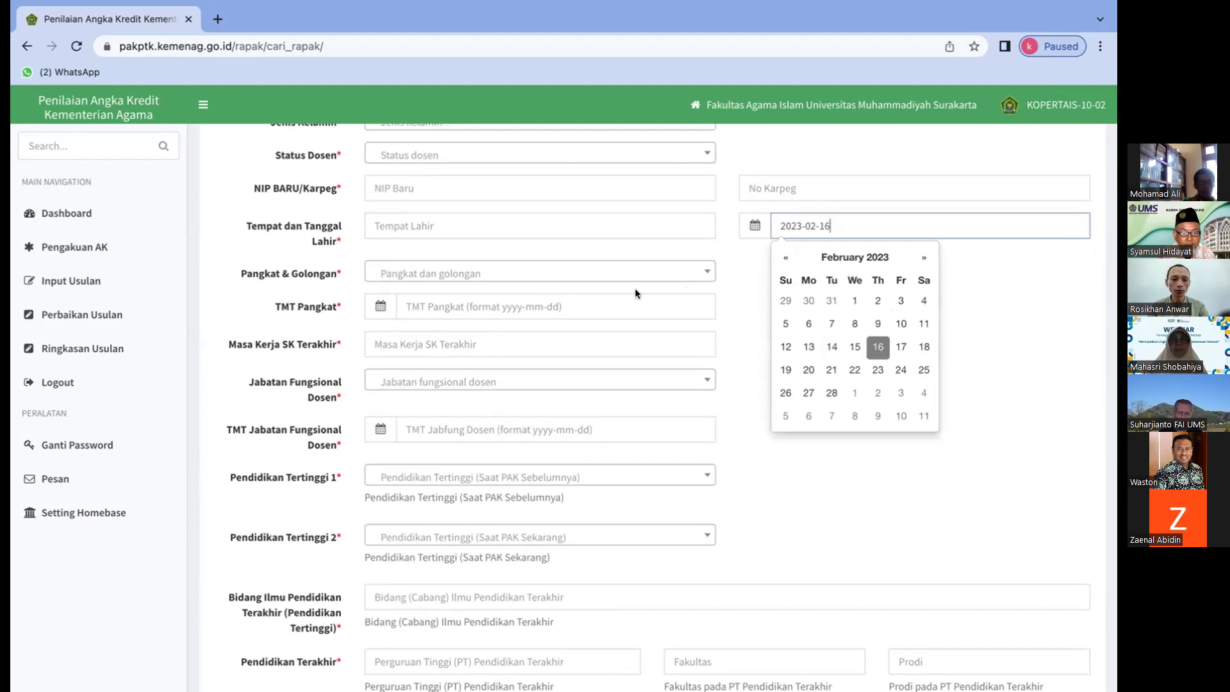
Step: Set Pangkat & Golongan to Penata Tingkat I/IIId and bring up the TMT Pangkat calendar
{"action": "left_click", "coordinate": [601, 272]}
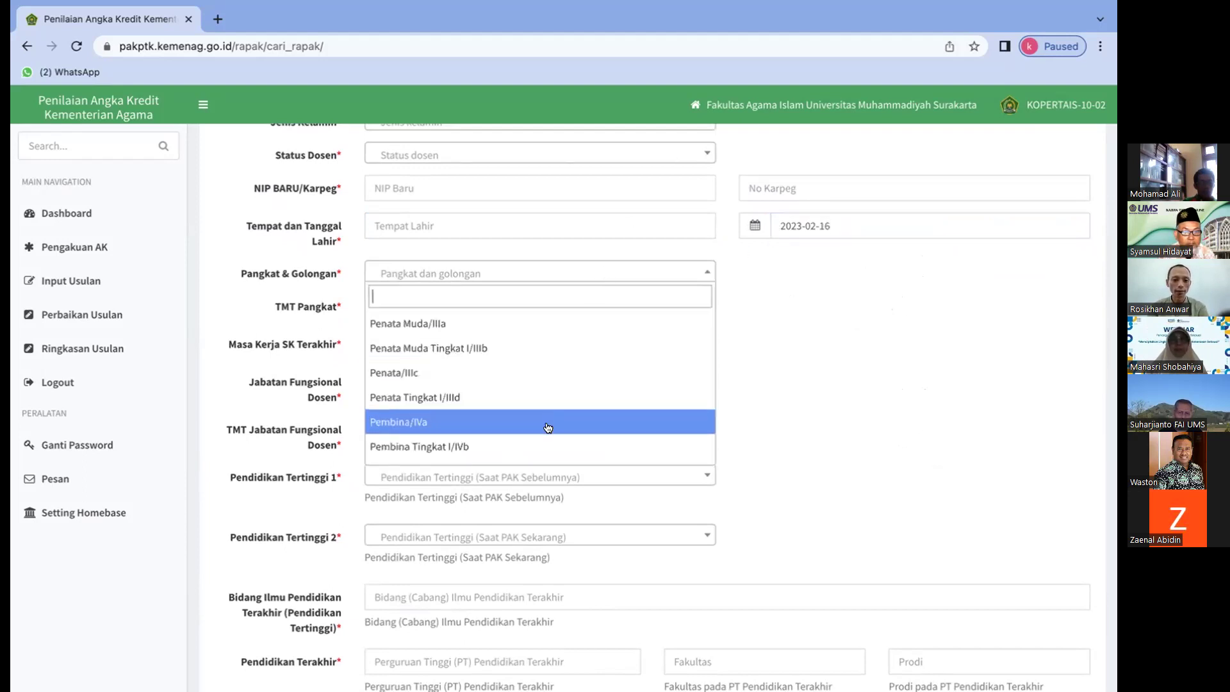
{"action": "left_click", "coordinate": [570, 392]}
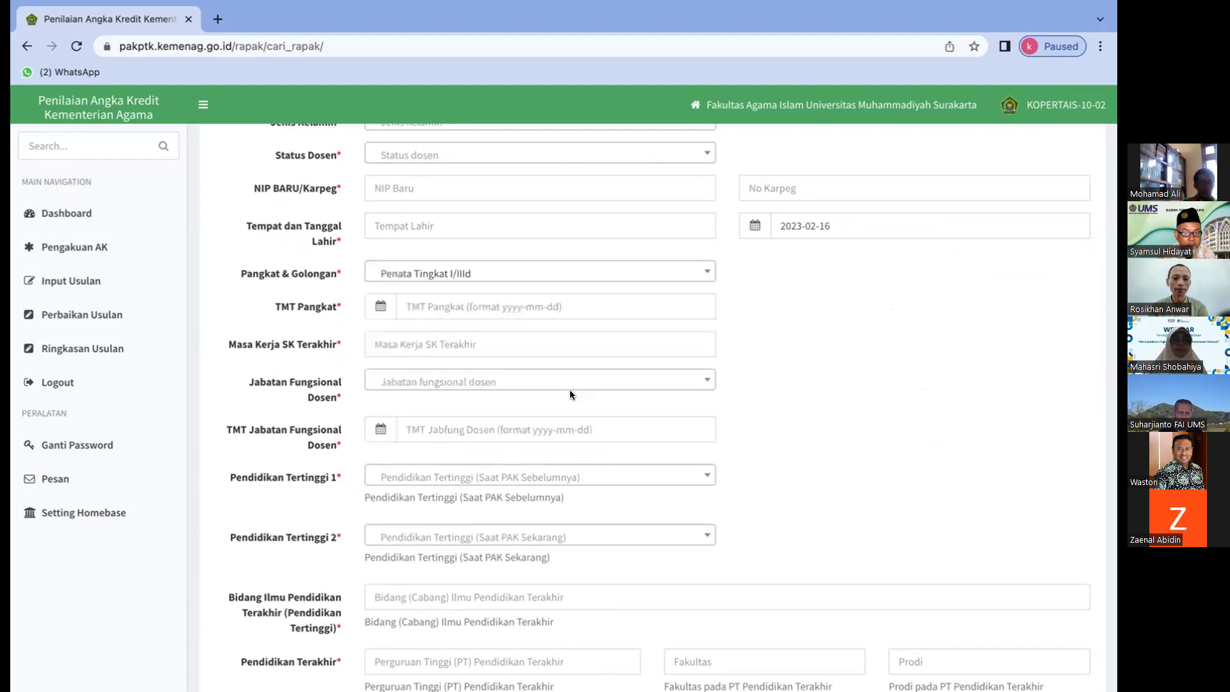
{"action": "left_click", "coordinate": [596, 302]}
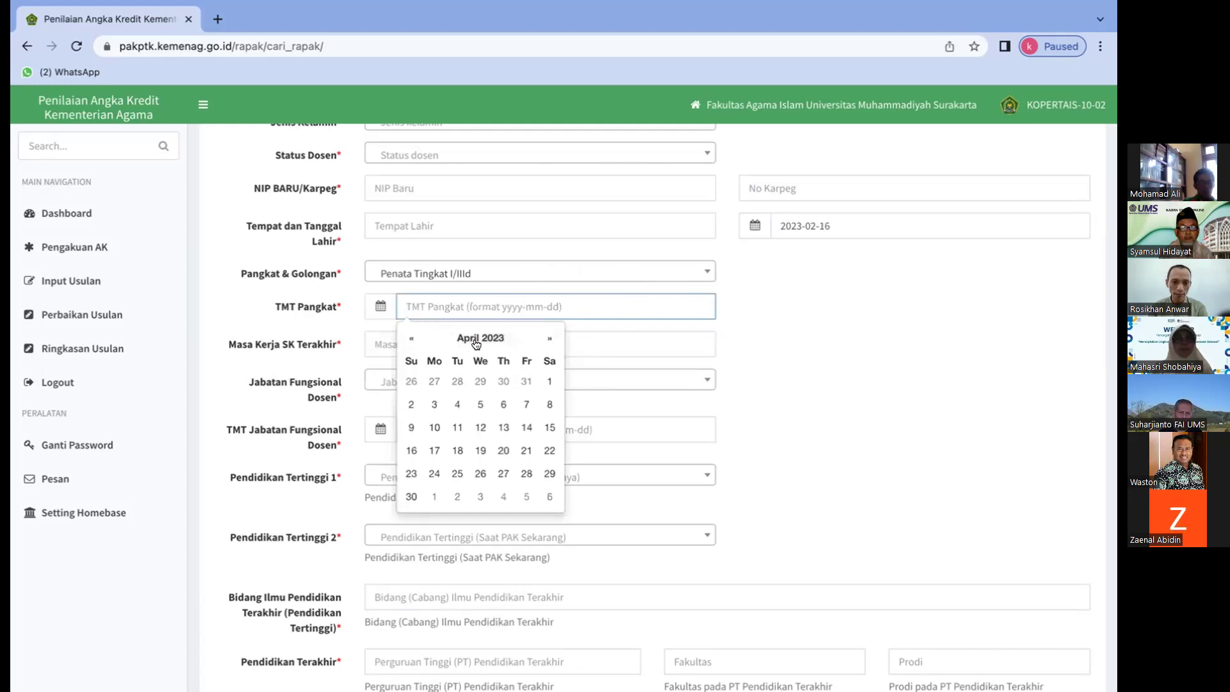
Step: Close the TMT Pangkat calendar with no date and review the remaining form fields
{"action": "left_click", "coordinate": [858, 349]}
{"action": "scroll", "coordinate": [859, 350], "scroll_direction": "down", "scroll_amount": 1}
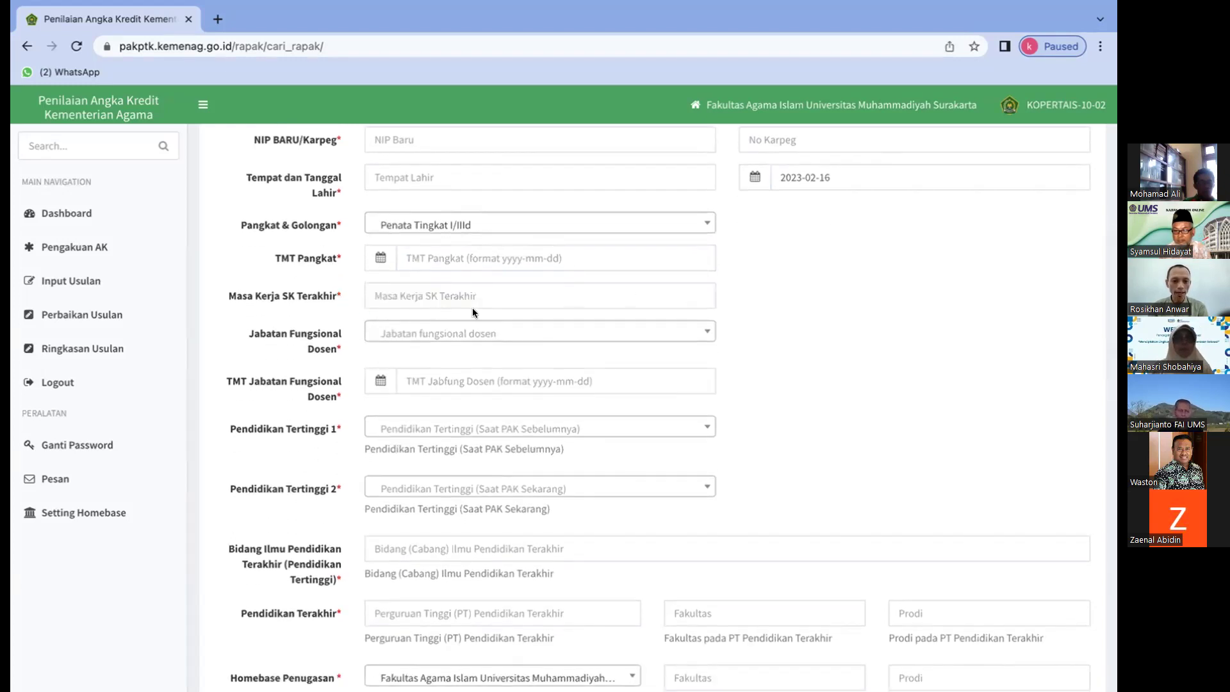
{"action": "scroll", "coordinate": [336, 343], "scroll_direction": "down", "scroll_amount": 2}
{"action": "scroll", "coordinate": [335, 342], "scroll_direction": "down", "scroll_amount": 1}
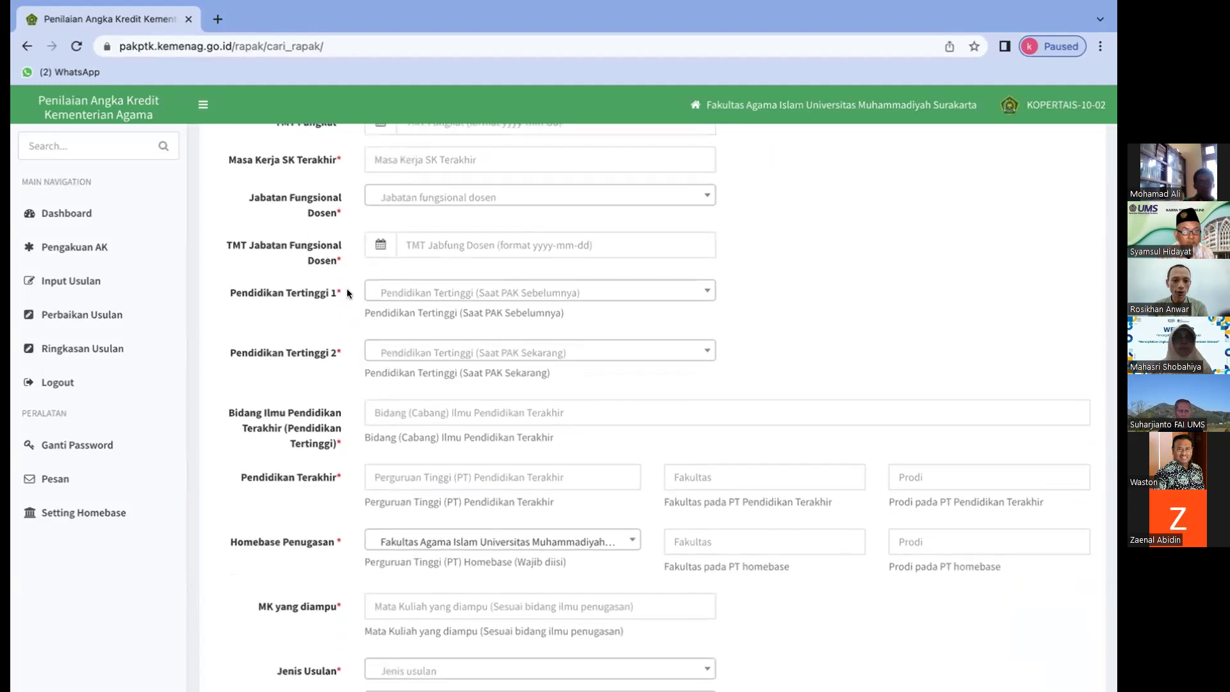
{"action": "scroll", "coordinate": [309, 345], "scroll_direction": "down", "scroll_amount": 1}
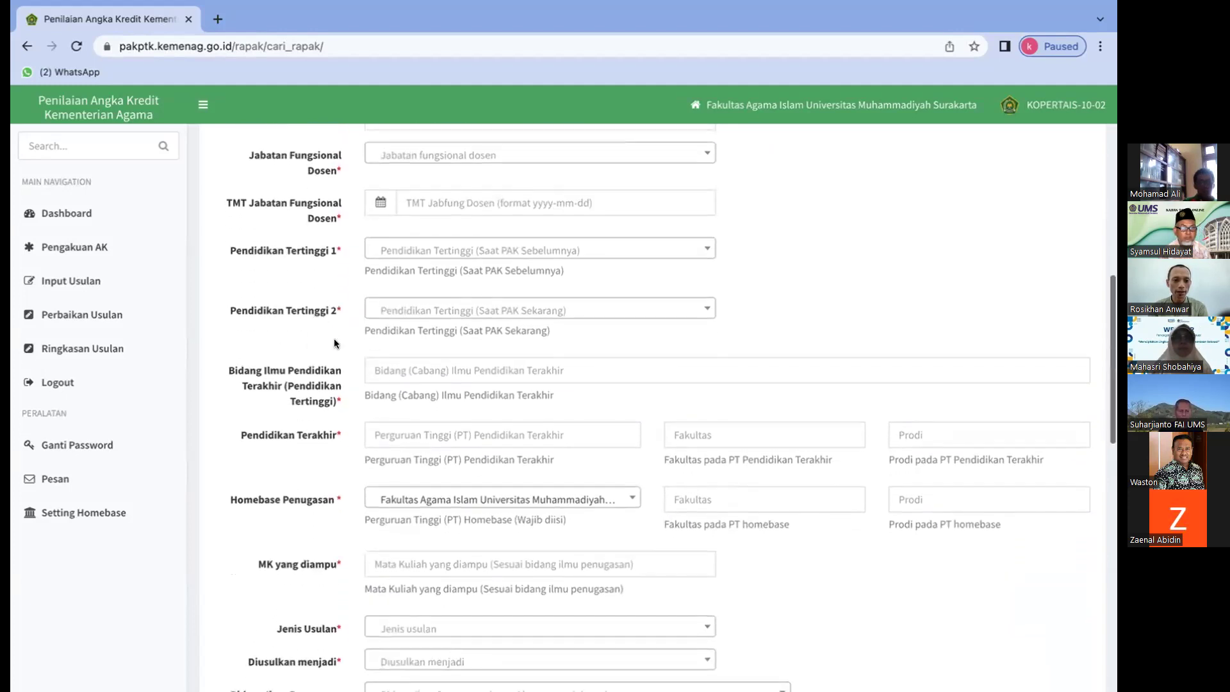
{"action": "scroll", "coordinate": [333, 338], "scroll_direction": "down", "scroll_amount": 1}
{"action": "scroll", "coordinate": [374, 321], "scroll_direction": "up", "scroll_amount": 1}
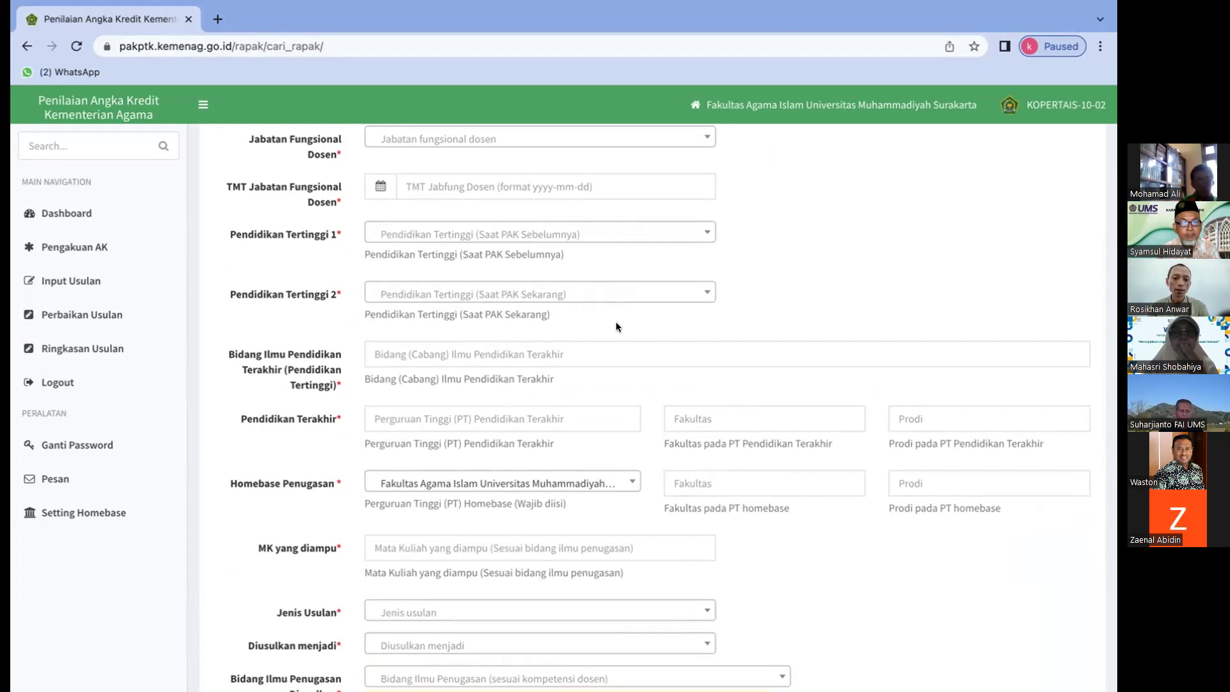
{"action": "scroll", "coordinate": [616, 326], "scroll_direction": "down", "scroll_amount": 3}
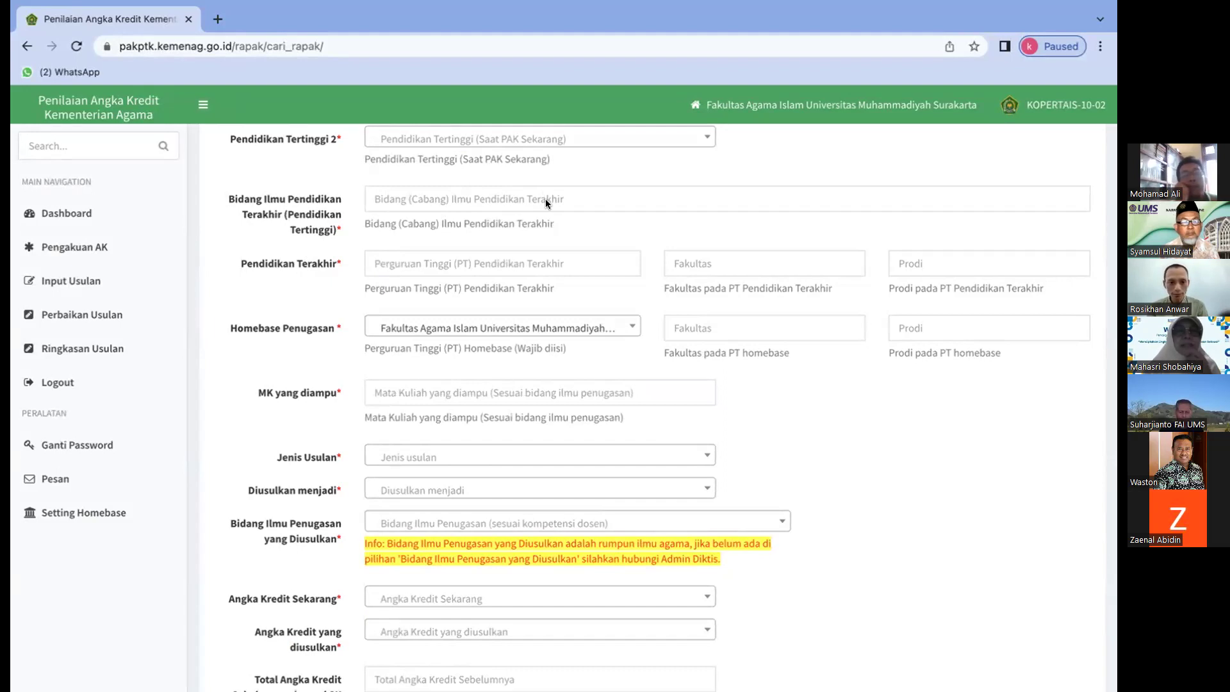
{"action": "scroll", "coordinate": [545, 203], "scroll_direction": "up", "scroll_amount": 3}
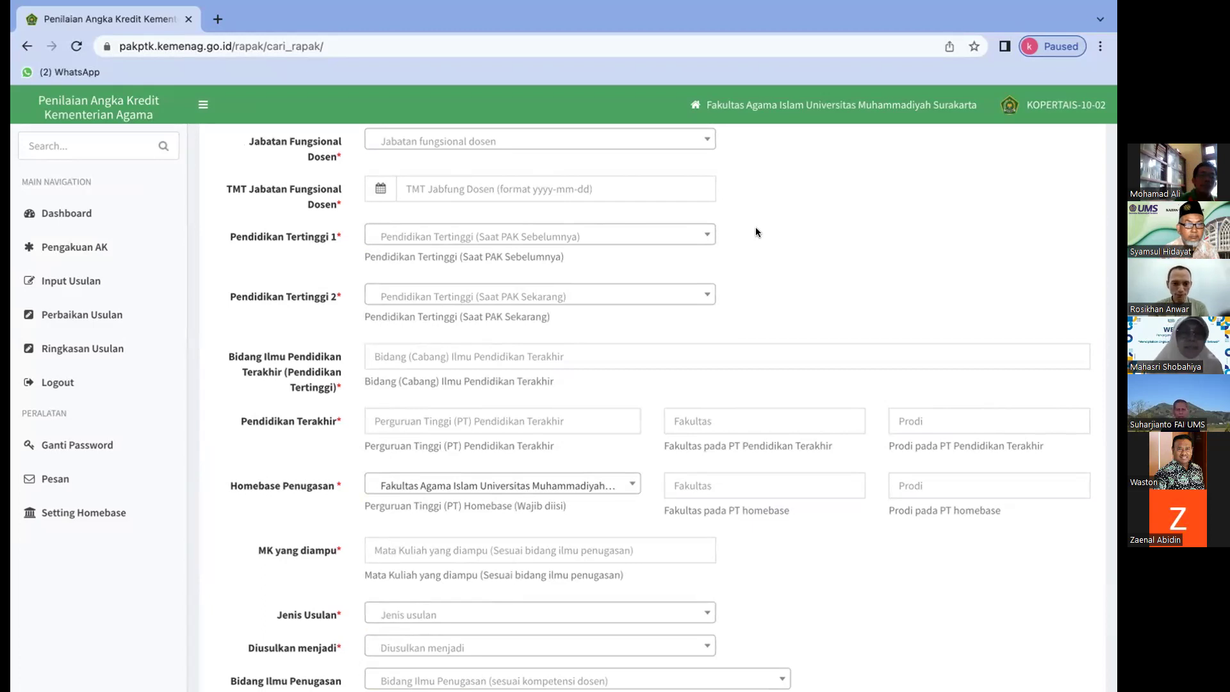
{"action": "scroll", "coordinate": [756, 231], "scroll_direction": "down", "scroll_amount": 2}
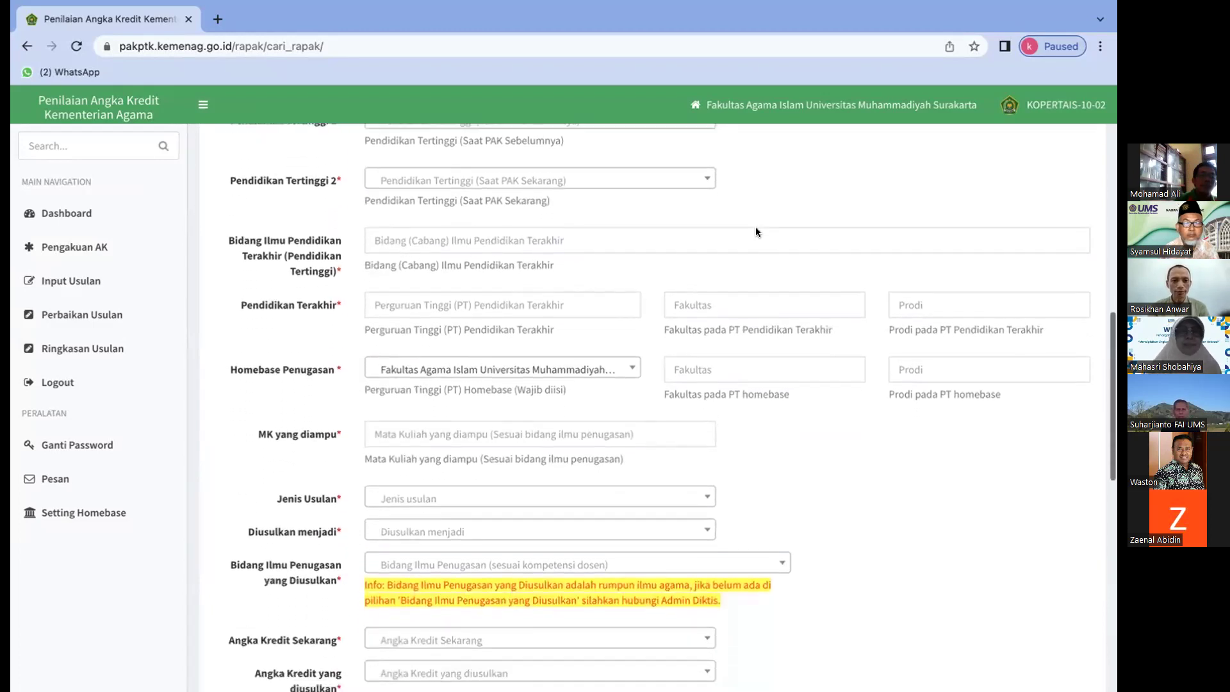
{"action": "scroll", "coordinate": [755, 231], "scroll_direction": "down", "scroll_amount": 1}
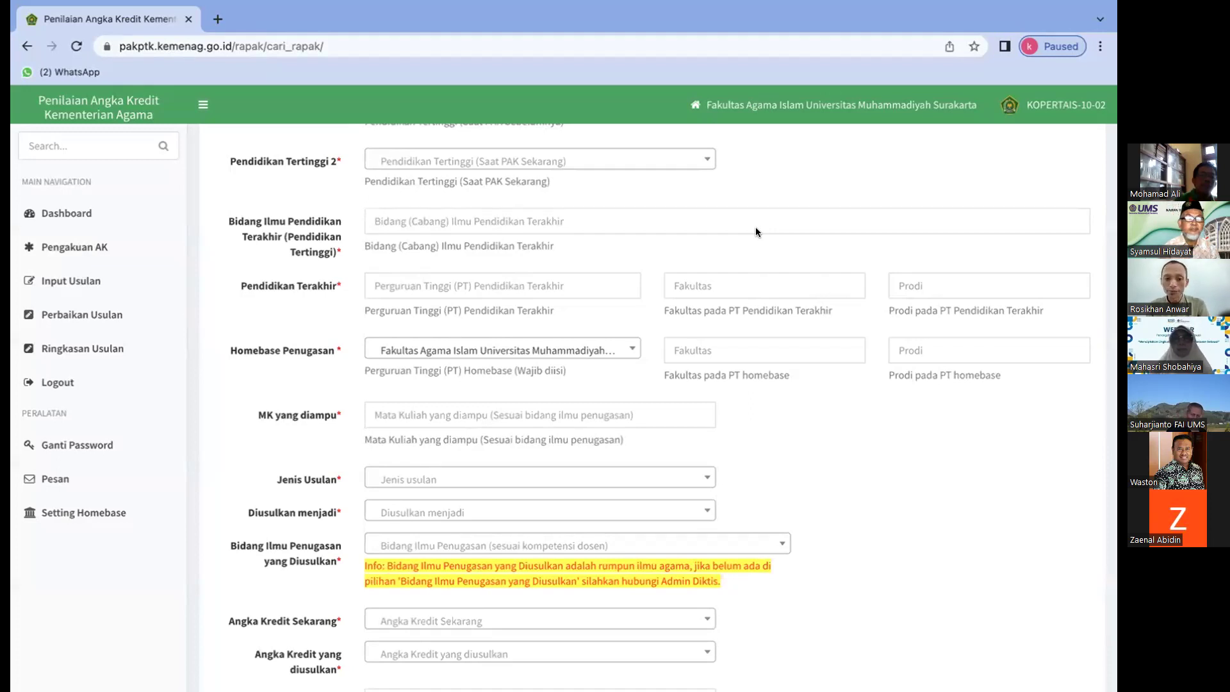
{"action": "scroll", "coordinate": [755, 226], "scroll_direction": "down", "scroll_amount": 1}
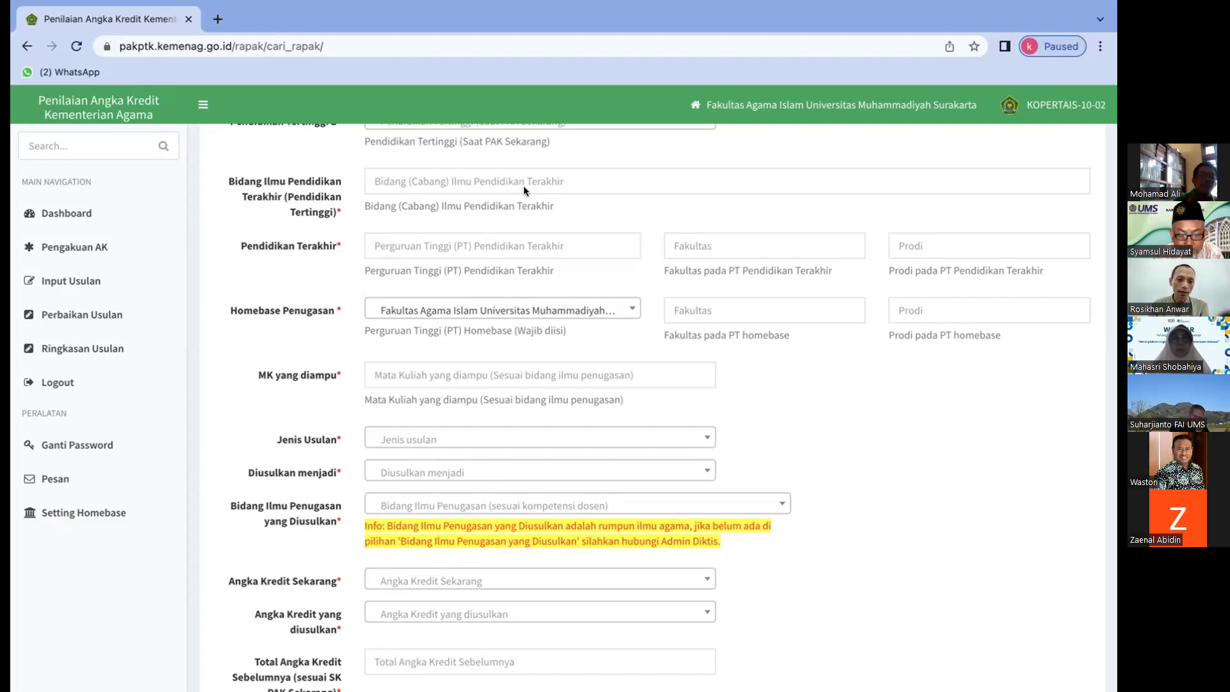
{"action": "scroll", "coordinate": [524, 190], "scroll_direction": "down", "scroll_amount": 1}
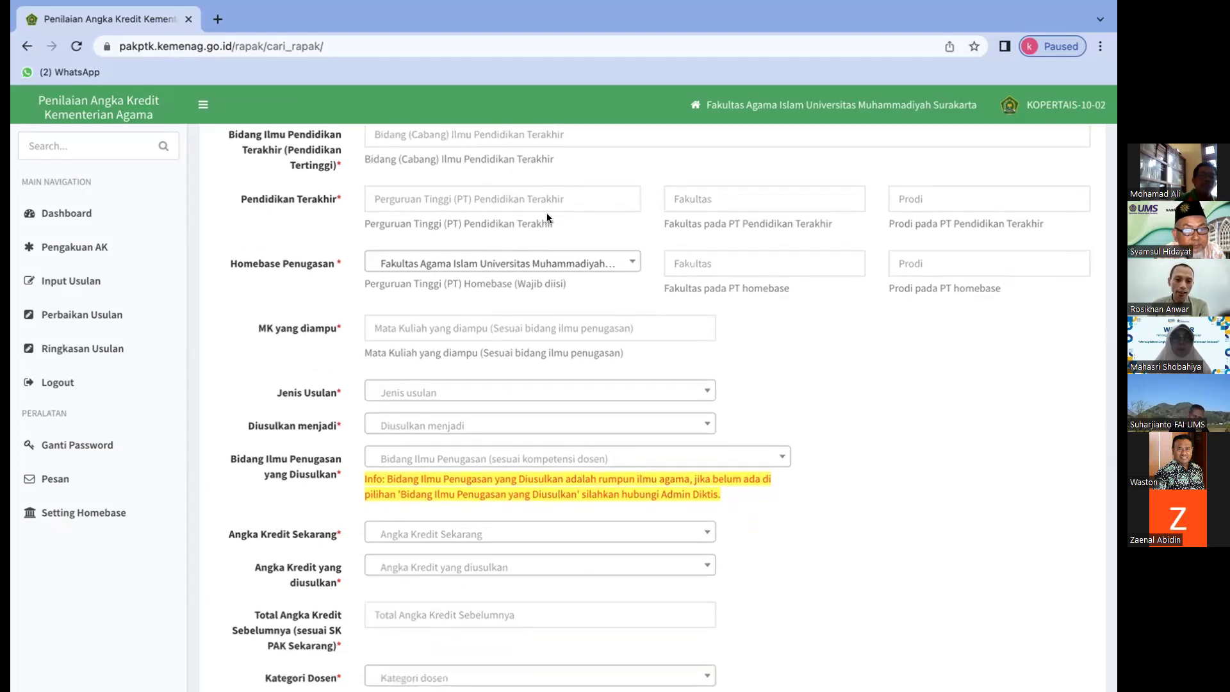
{"action": "left_click", "coordinate": [540, 197]}
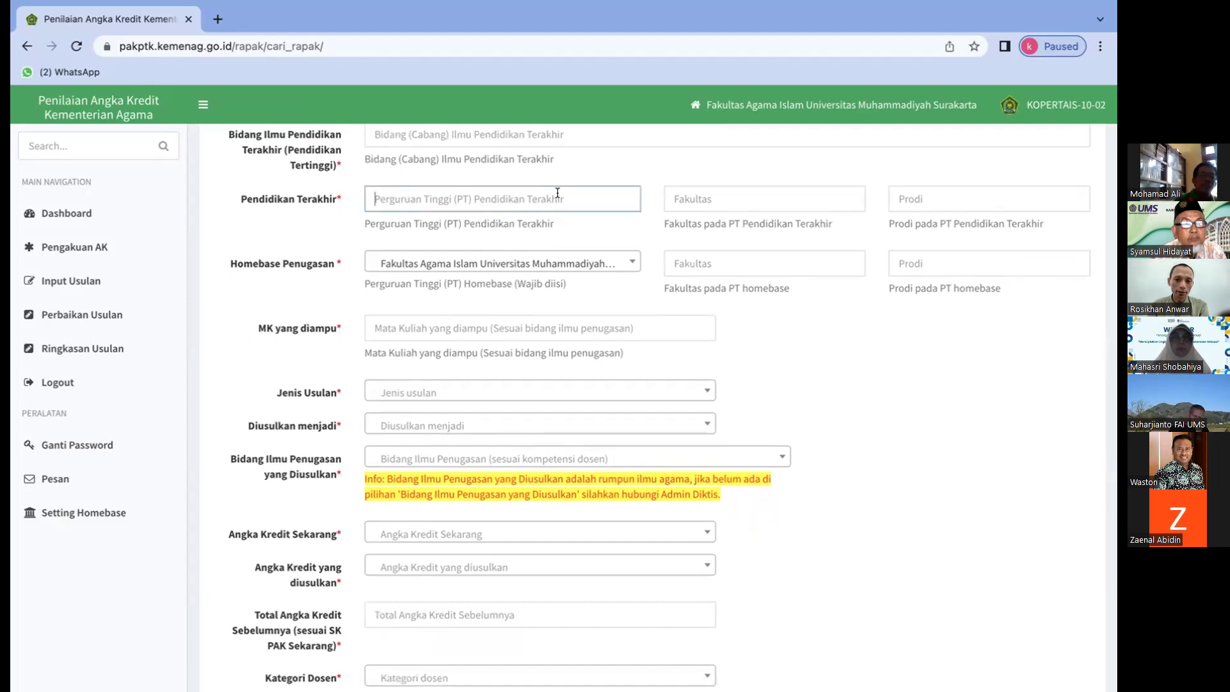
{"action": "scroll", "coordinate": [620, 201], "scroll_direction": "up", "scroll_amount": 1}
{"action": "scroll", "coordinate": [707, 222], "scroll_direction": "up", "scroll_amount": 1}
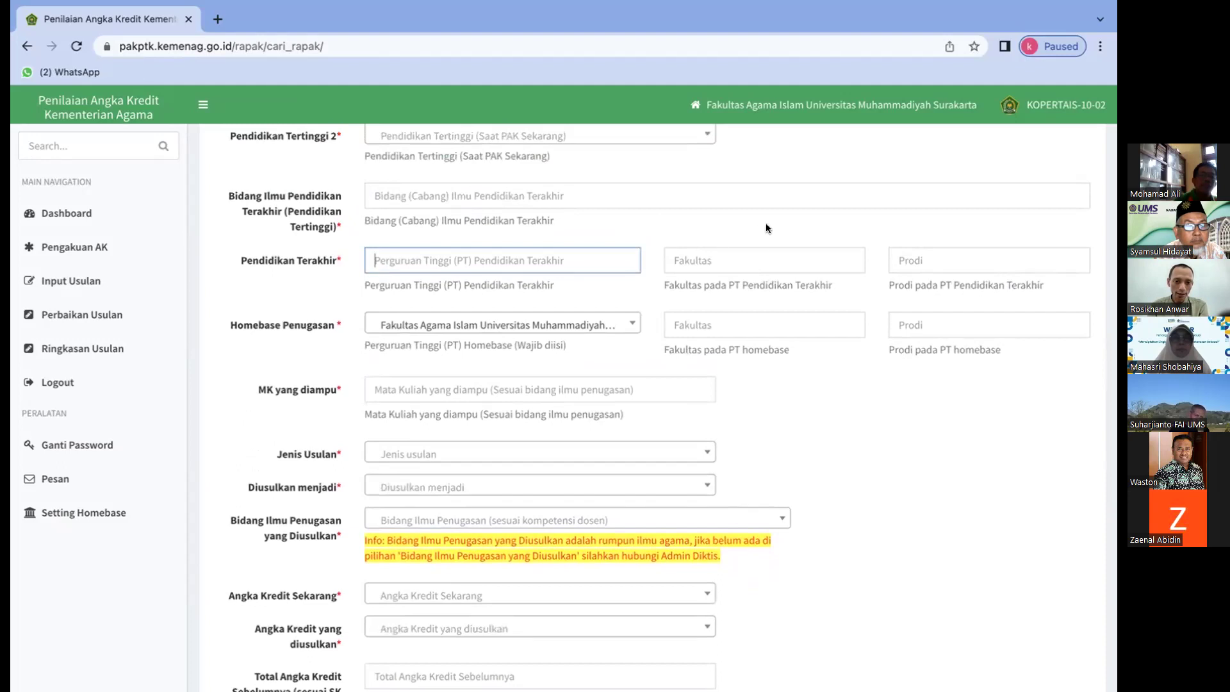
{"action": "scroll", "coordinate": [767, 230], "scroll_direction": "down", "scroll_amount": 1}
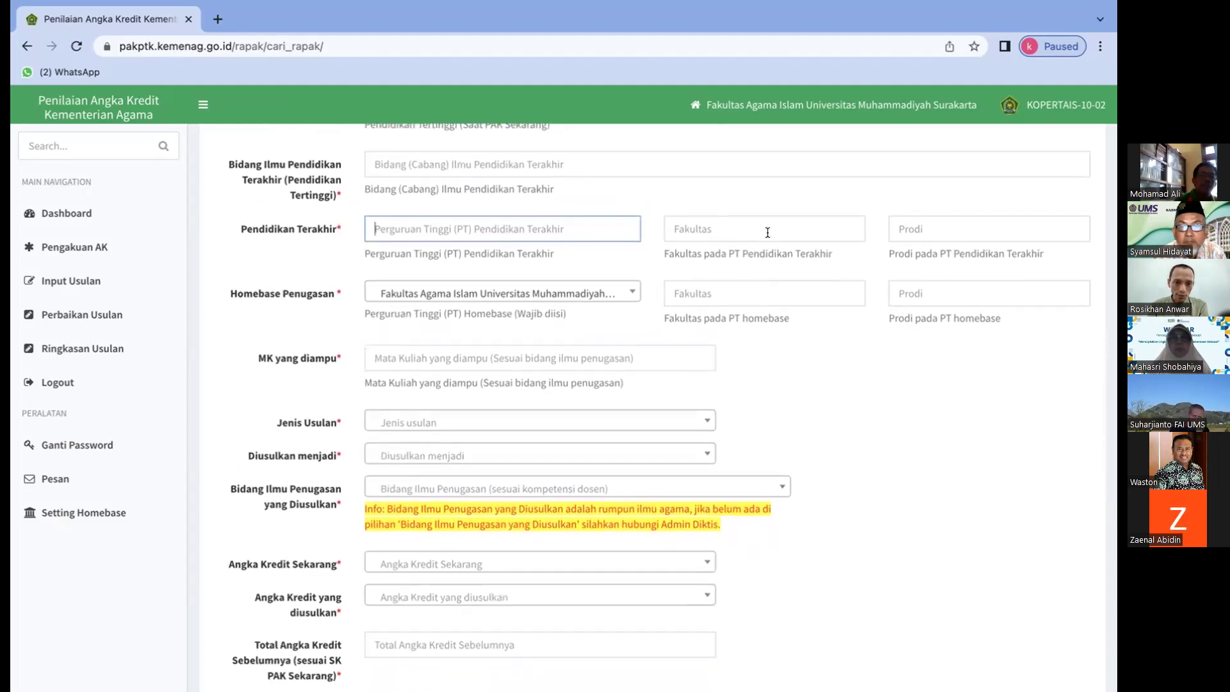
{"action": "scroll", "coordinate": [609, 226], "scroll_direction": "up", "scroll_amount": 1}
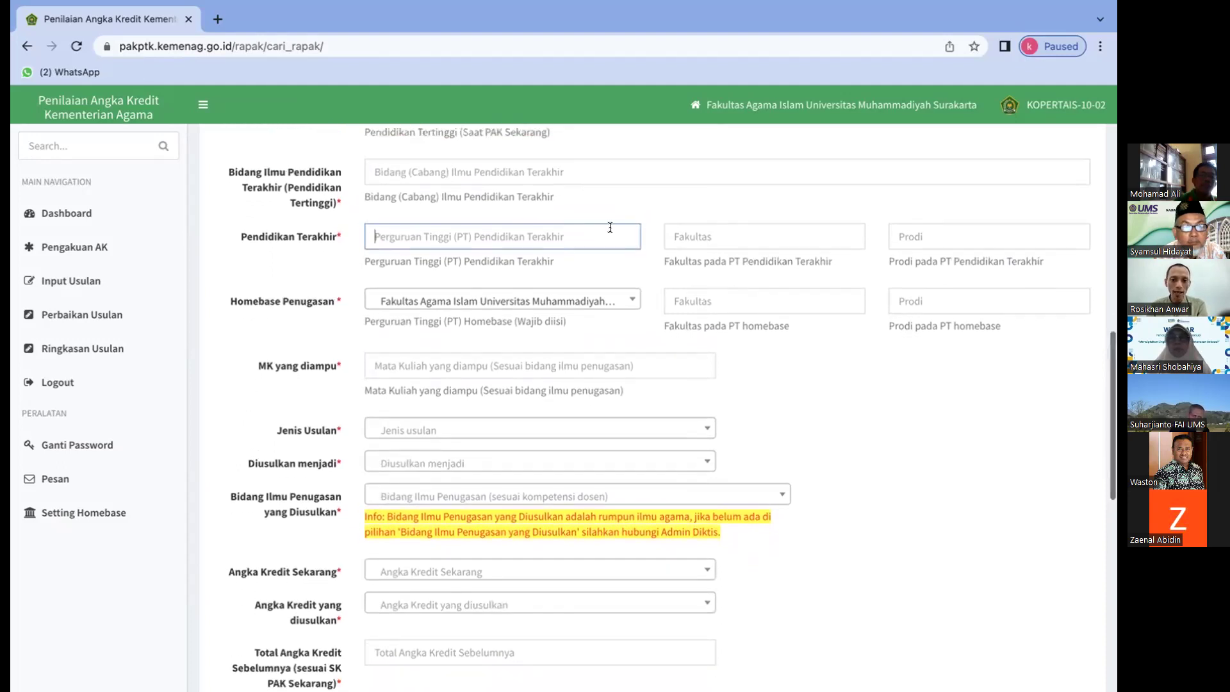
{"action": "scroll", "coordinate": [609, 229], "scroll_direction": "up", "scroll_amount": 2}
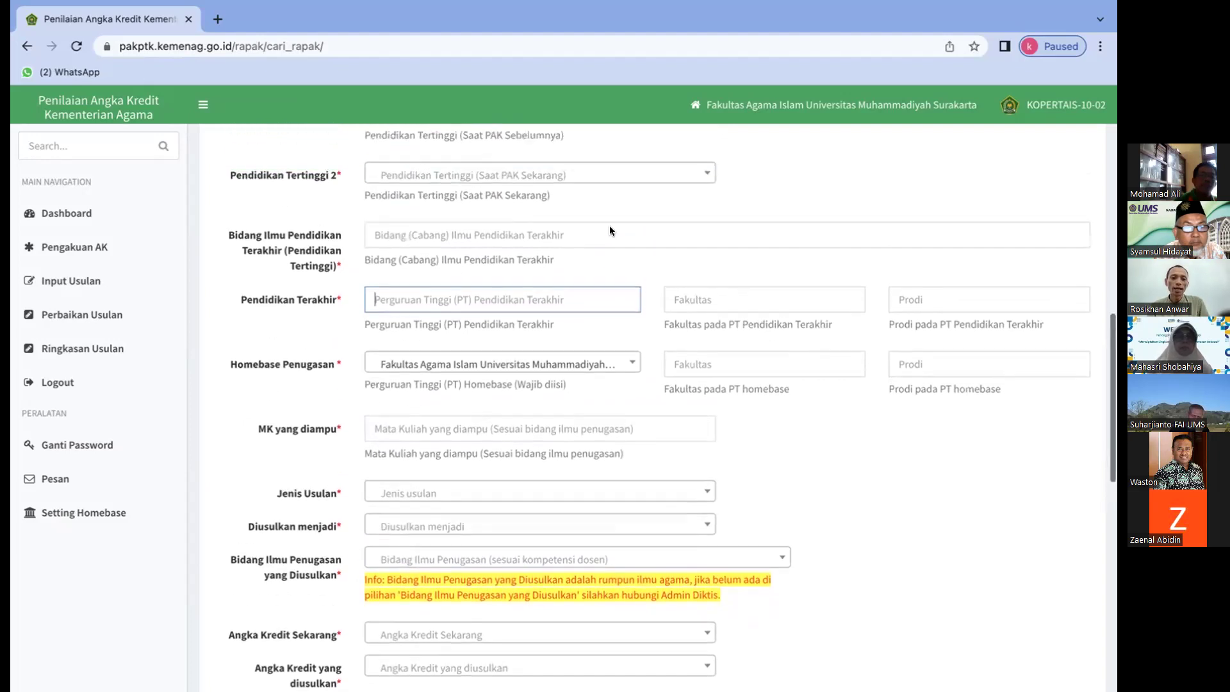
{"action": "scroll", "coordinate": [610, 231], "scroll_direction": "up", "scroll_amount": 1}
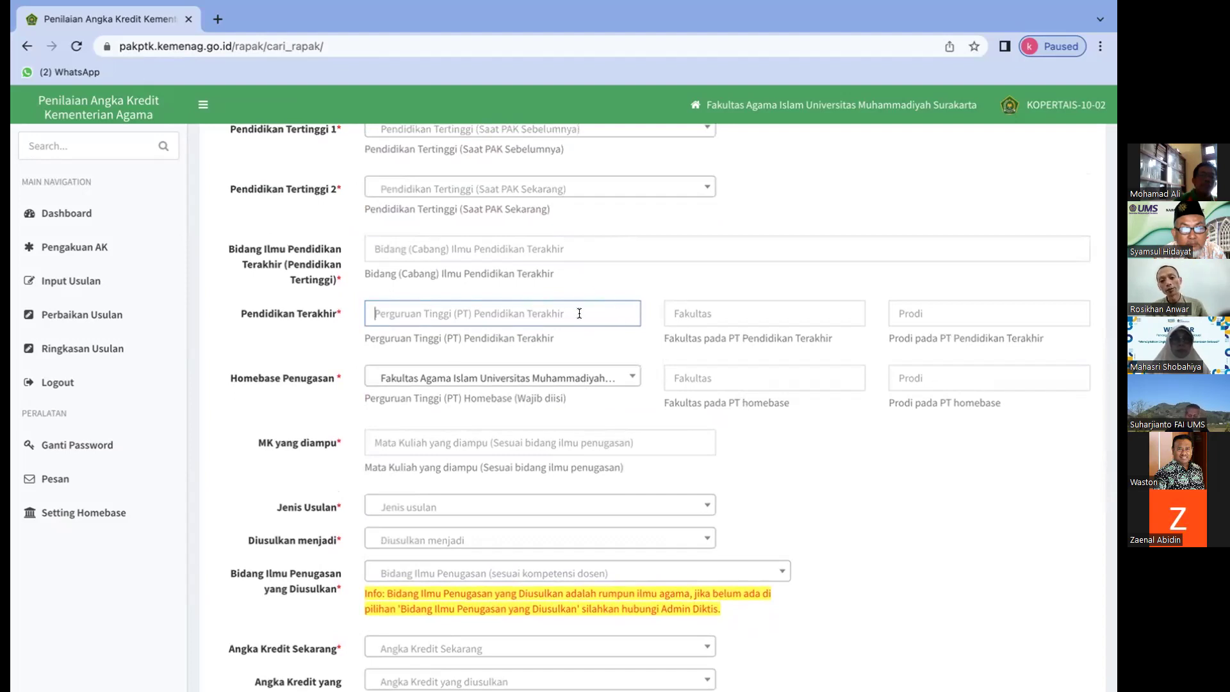
{"action": "left_click", "coordinate": [744, 308]}
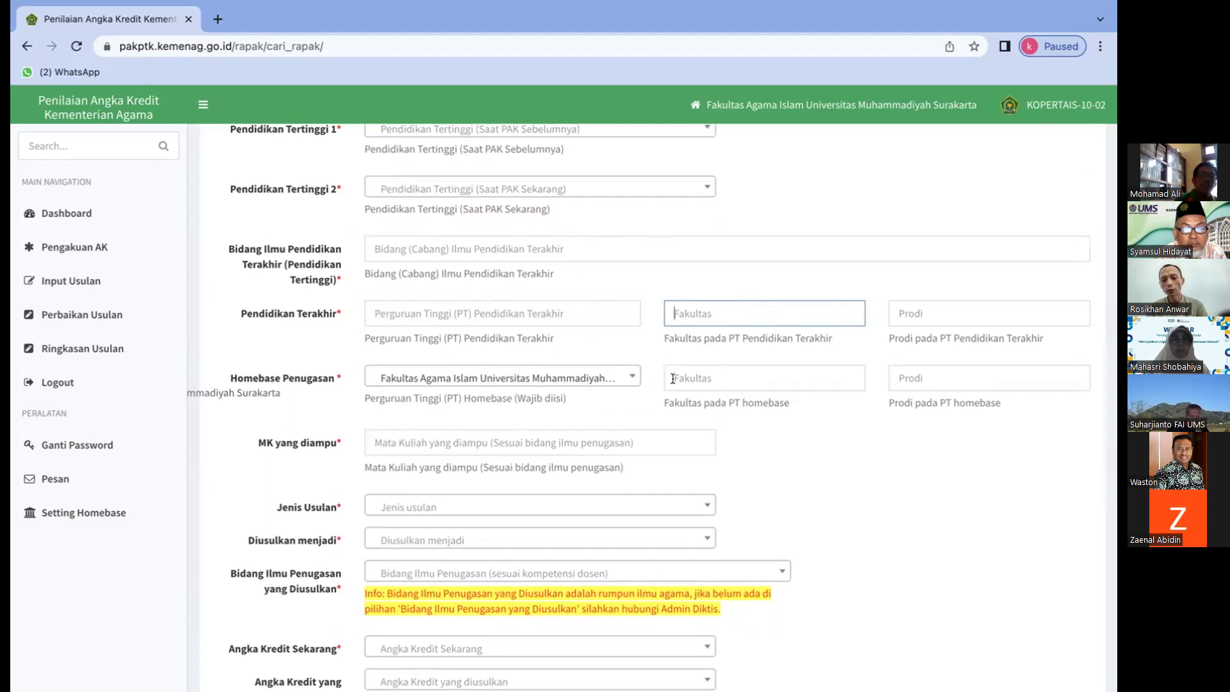
{"action": "scroll", "coordinate": [734, 410], "scroll_direction": "down", "scroll_amount": 3}
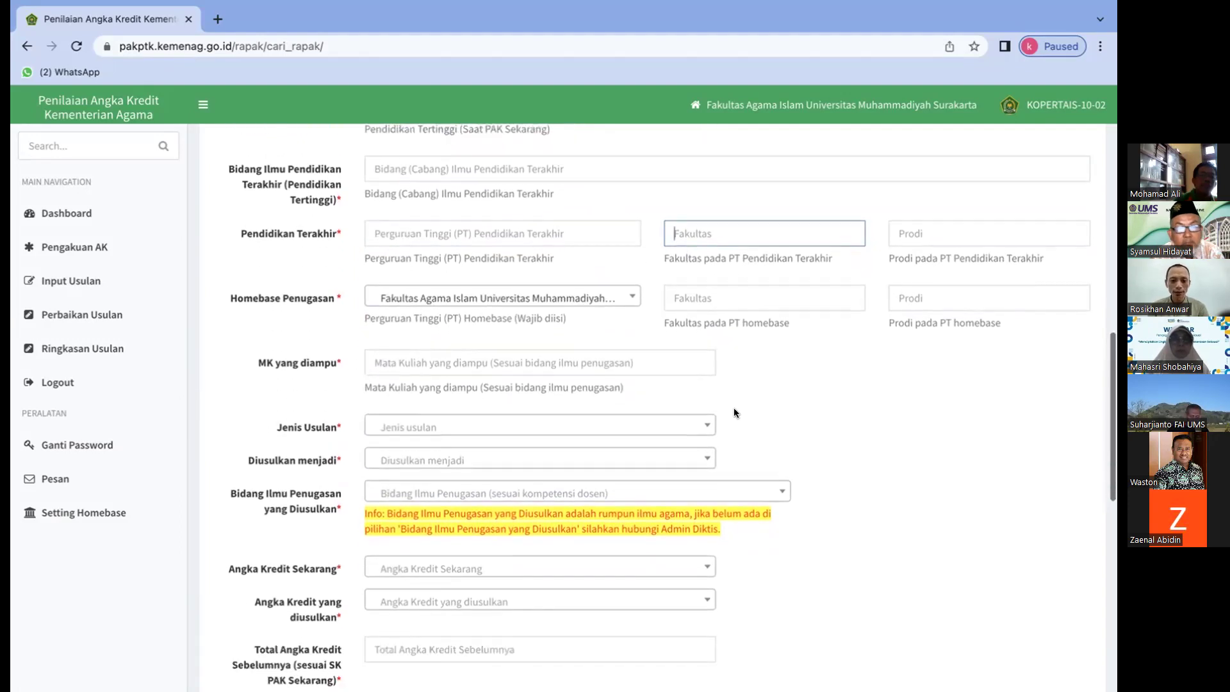
{"action": "left_click", "coordinate": [630, 268]}
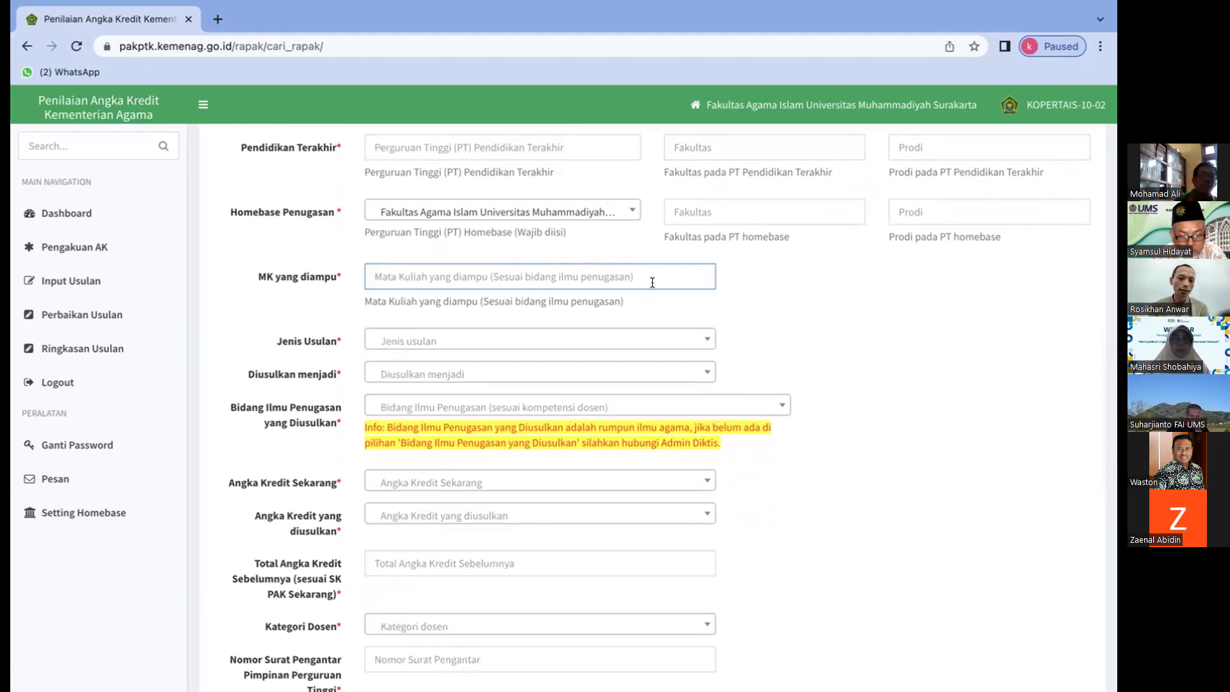
{"action": "scroll", "coordinate": [648, 337], "scroll_direction": "down", "scroll_amount": 2}
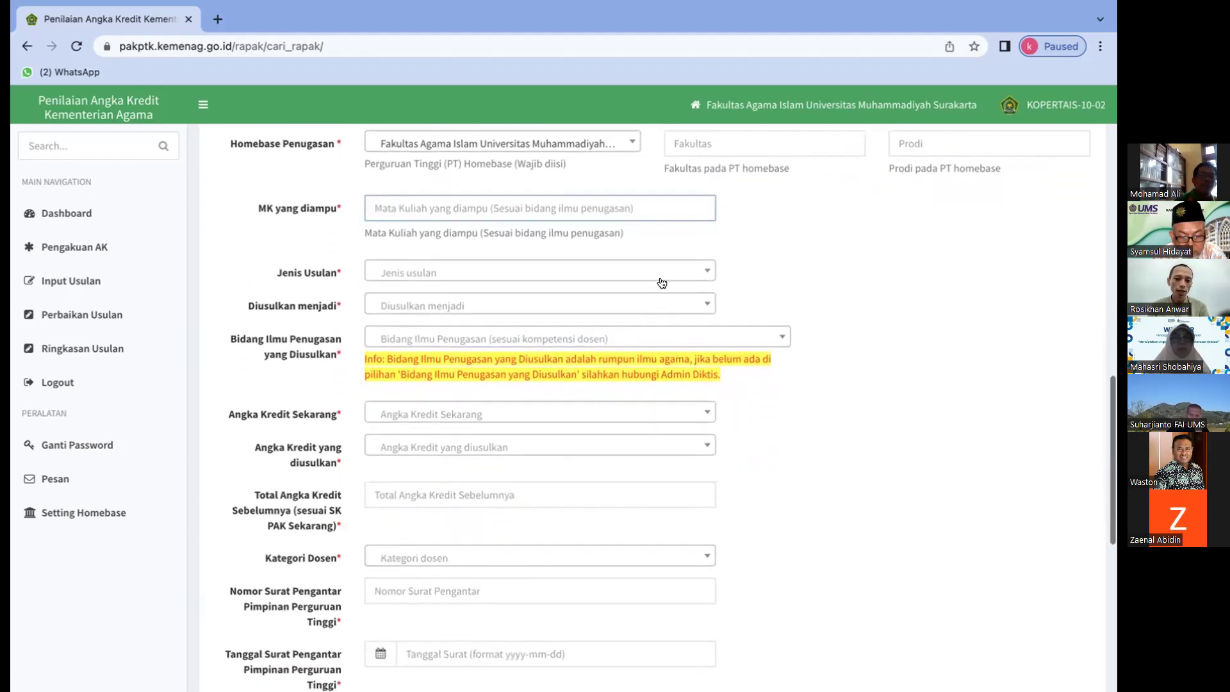
{"action": "left_click", "coordinate": [662, 280]}
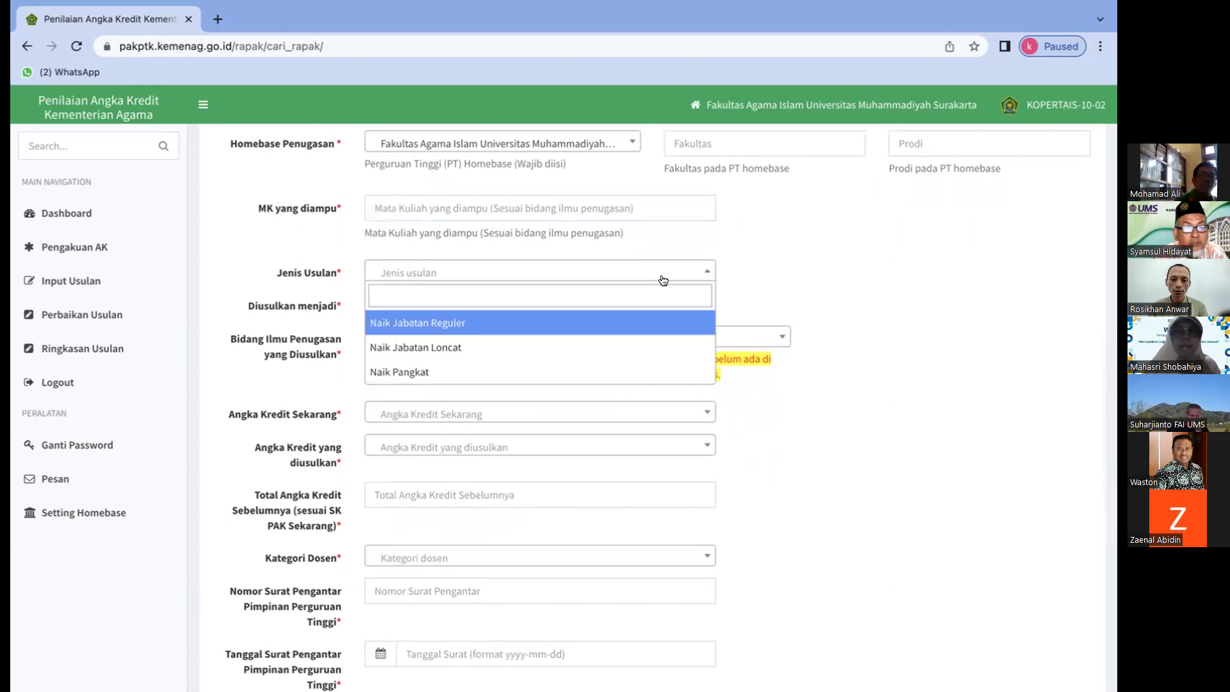
{"action": "left_click", "coordinate": [777, 293]}
{"action": "scroll", "coordinate": [778, 292], "scroll_direction": "up", "scroll_amount": 3}
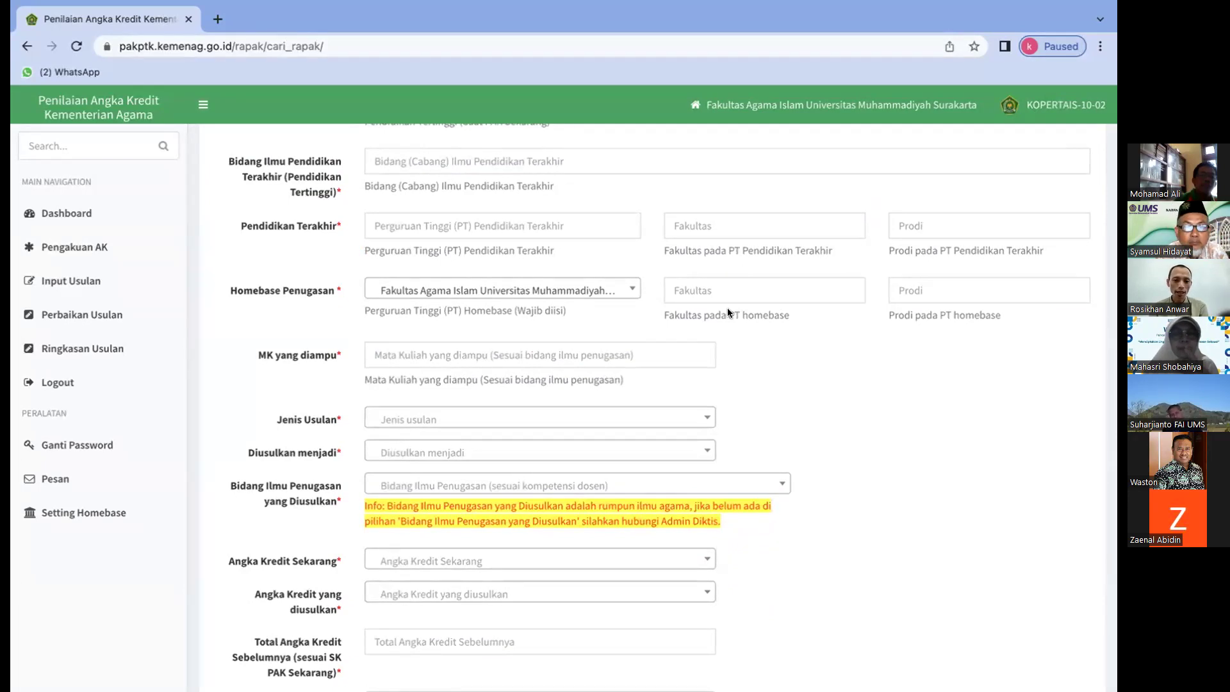
Step: Show the Jenis Usulan options: Naik Jabatan Reguler, Naik Jabatan Loncat and Naik Pangkat
{"action": "left_click", "coordinate": [632, 354]}
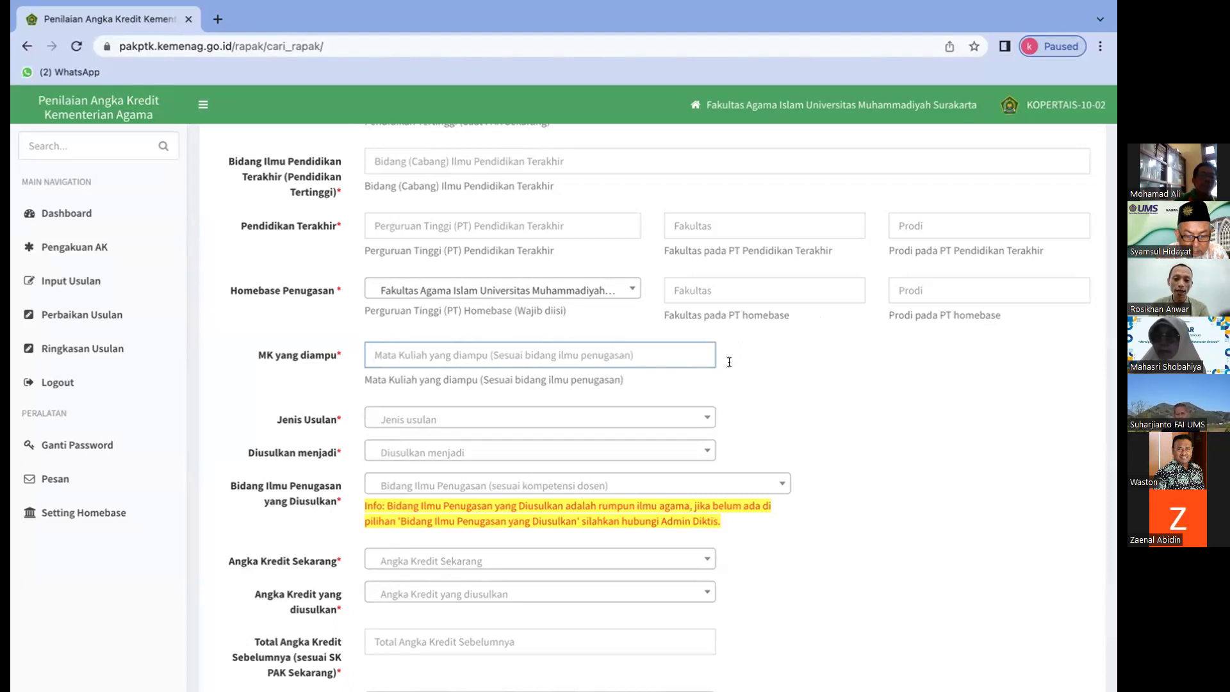
{"action": "scroll", "coordinate": [689, 201], "scroll_direction": "up", "scroll_amount": 2}
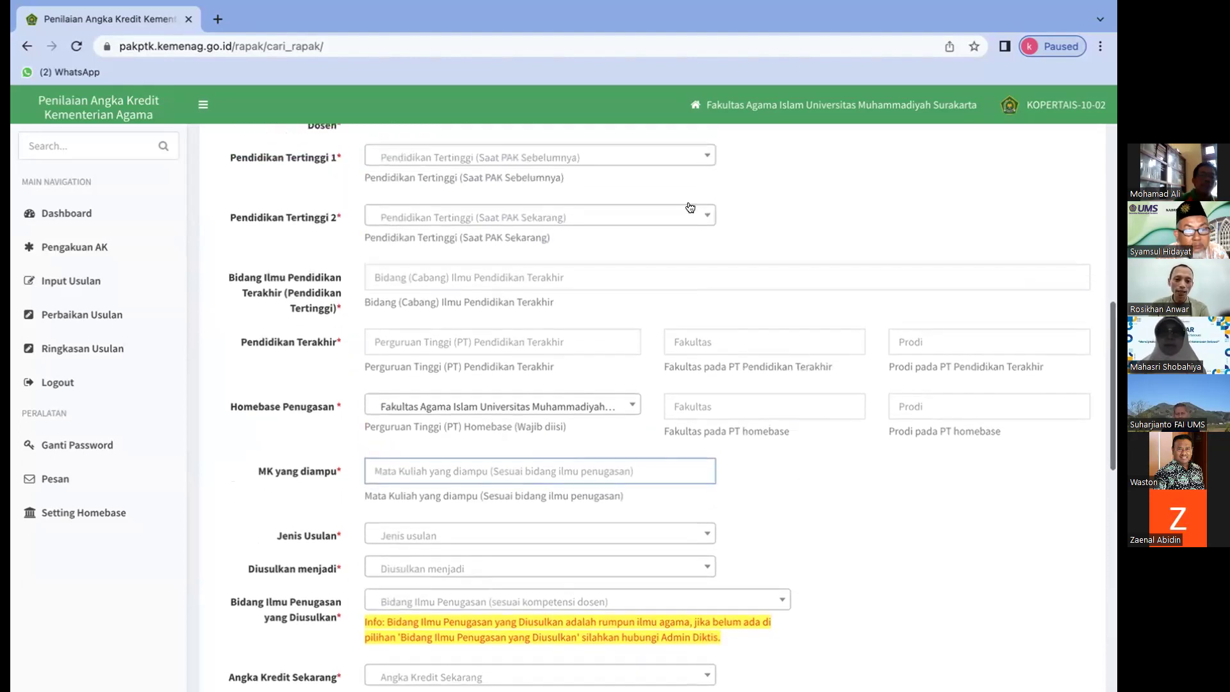
{"action": "scroll", "coordinate": [689, 201], "scroll_direction": "down", "scroll_amount": 2}
{"action": "scroll", "coordinate": [689, 201], "scroll_direction": "down", "scroll_amount": 1}
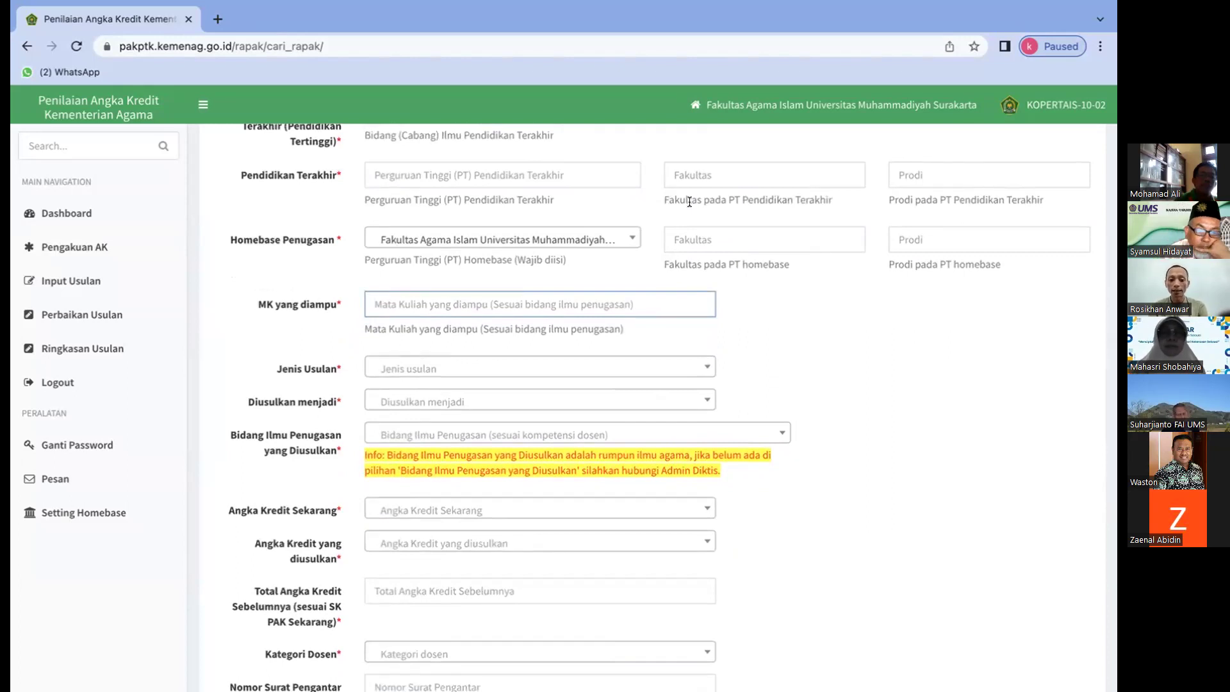
{"action": "scroll", "coordinate": [657, 372], "scroll_direction": "down", "scroll_amount": 2}
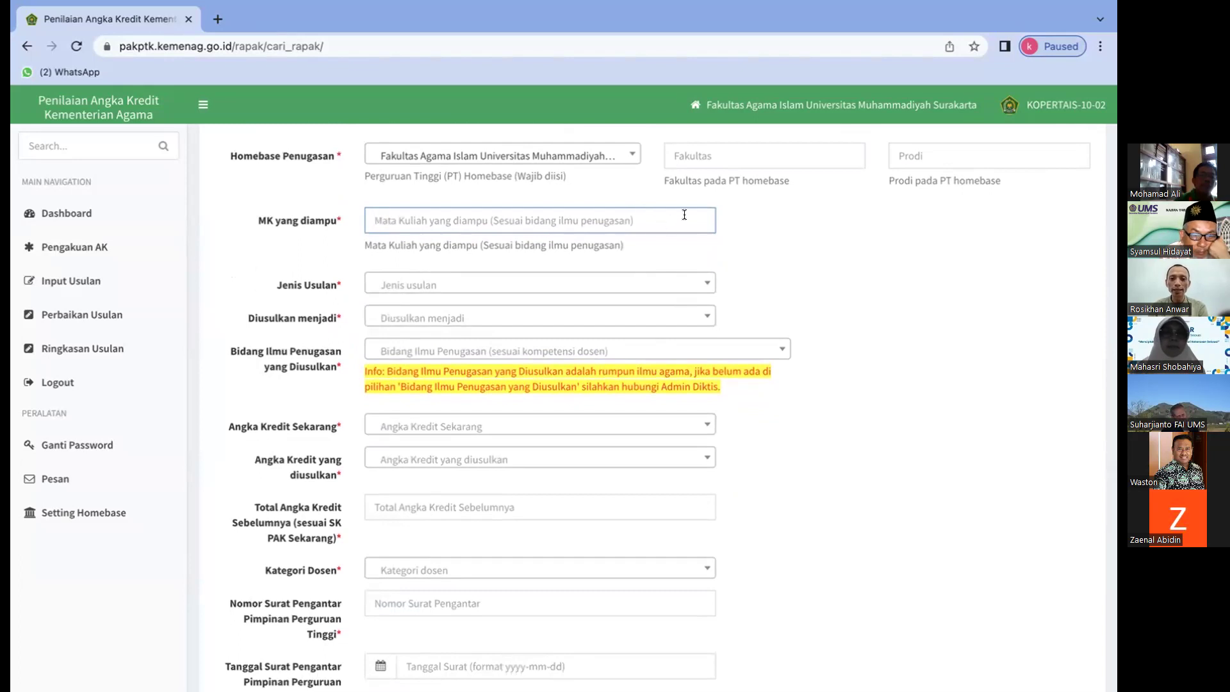
{"action": "left_click", "coordinate": [698, 282]}
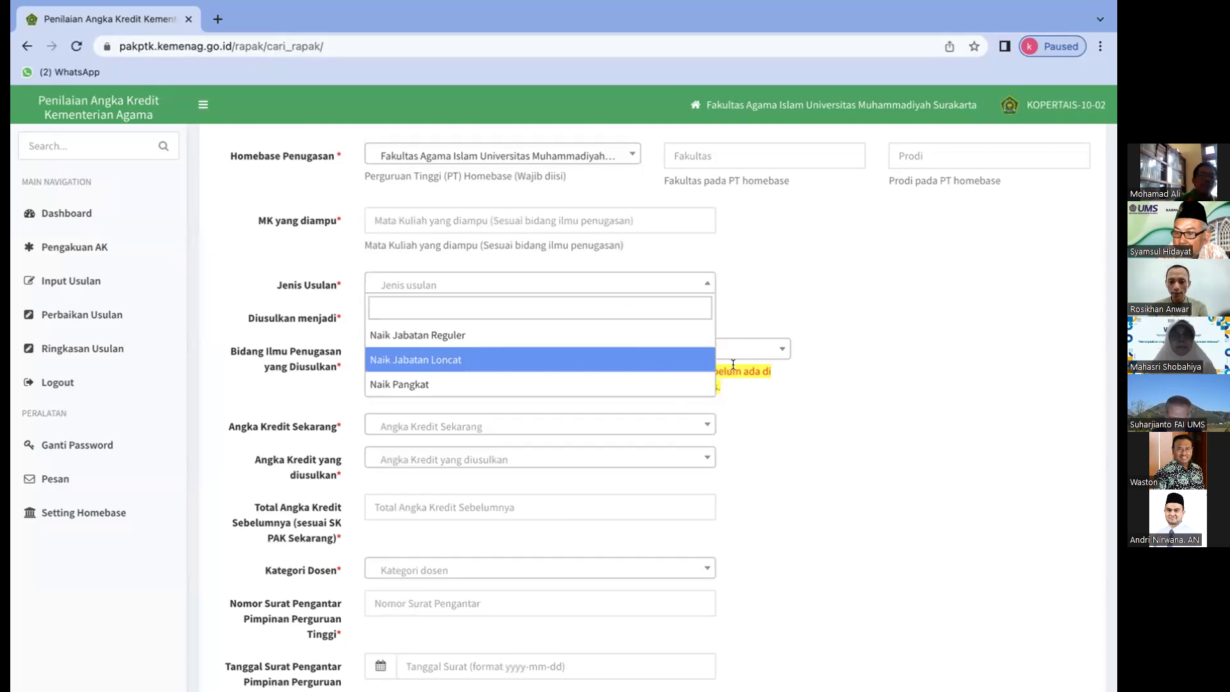
Step: Dismiss Jenis Usulan and list Diusulkan menjadi ranks, Lektor Kepala - Pembina/IVa to Guru Besar - Pembina Utama/IVe
{"action": "left_click", "coordinate": [894, 351]}
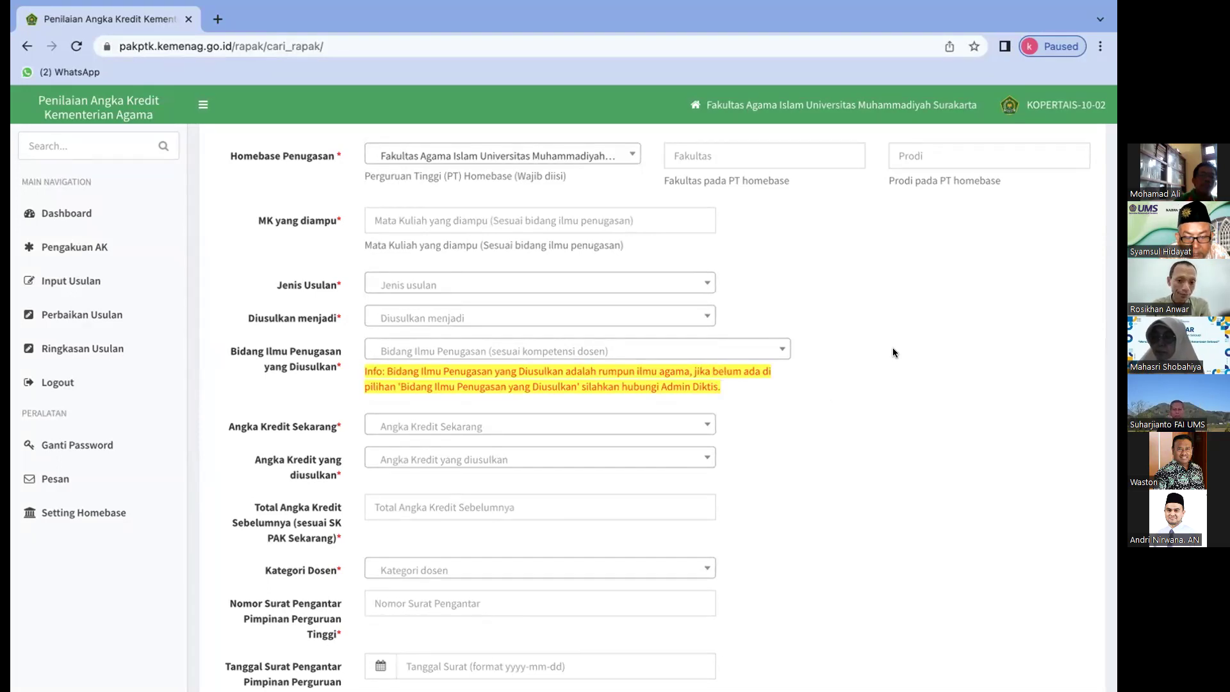
{"action": "left_click", "coordinate": [705, 316]}
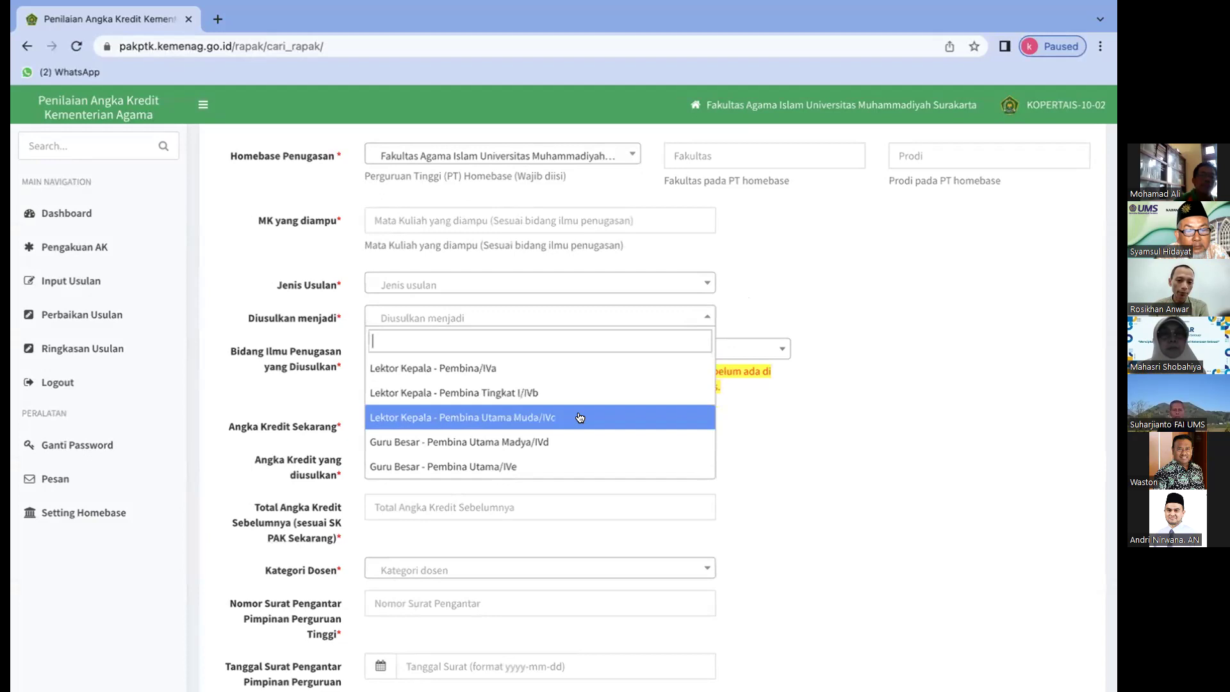
Step: Close the rank list and review the Angka Kredit Sekarang options without choosing one
{"action": "left_click", "coordinate": [706, 484]}
{"action": "scroll", "coordinate": [704, 486], "scroll_direction": "down", "scroll_amount": 1}
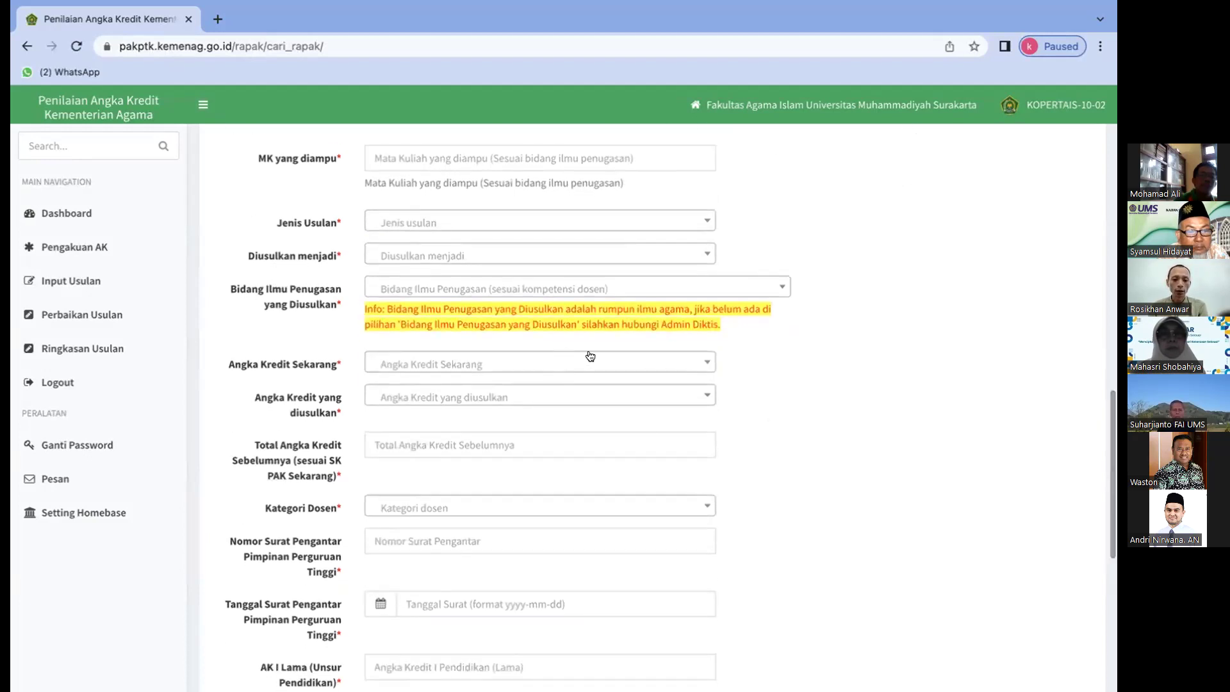
{"action": "left_click", "coordinate": [649, 365]}
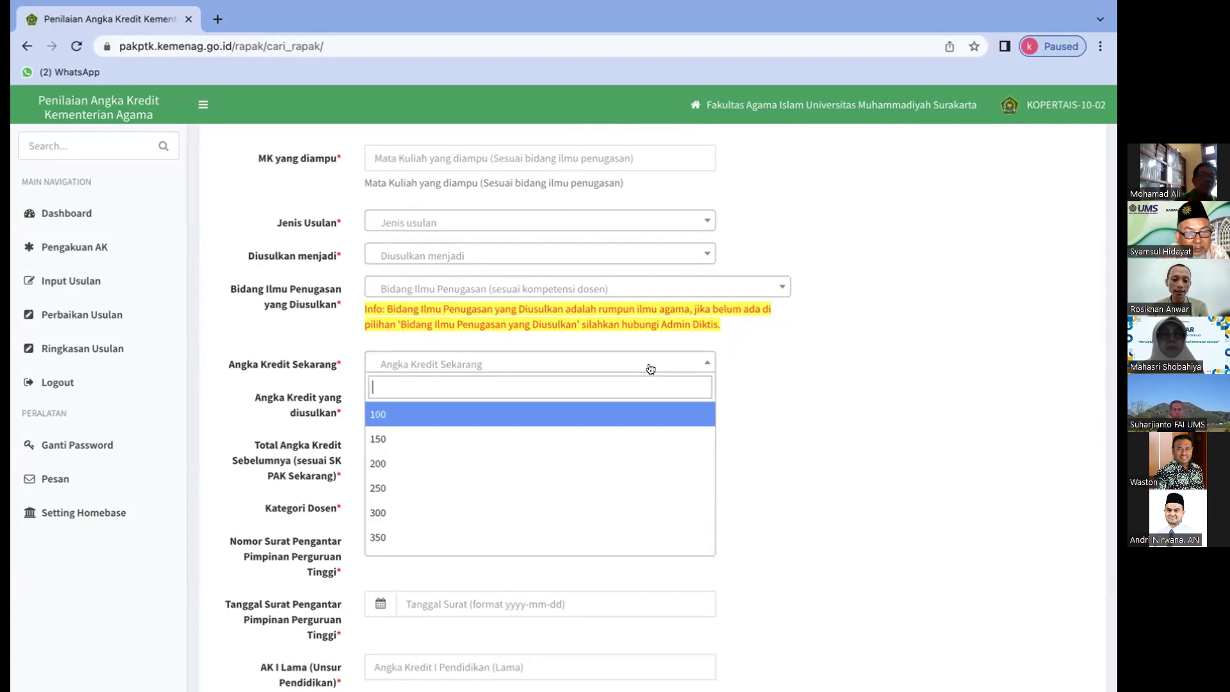
{"action": "left_click", "coordinate": [863, 430]}
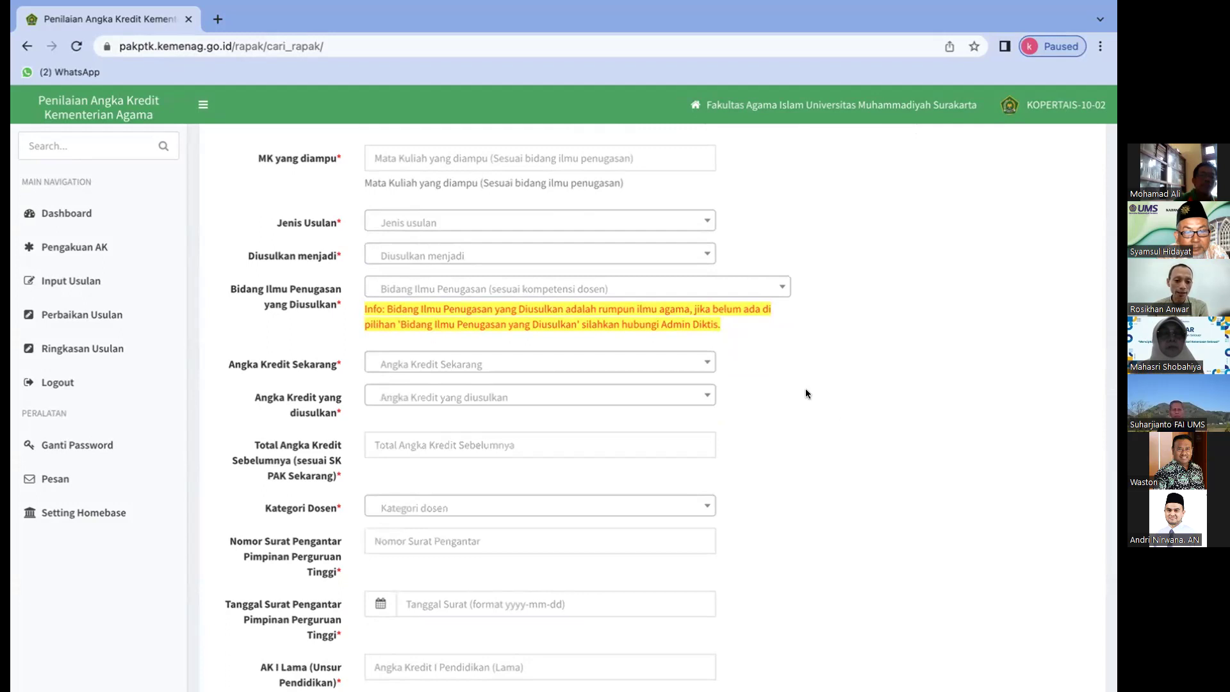
Step: Review the Angka Kredit yang diusulkan values up to 850, leaving it unset
{"action": "scroll", "coordinate": [805, 388], "scroll_direction": "down", "scroll_amount": 2}
{"action": "scroll", "coordinate": [805, 393], "scroll_direction": "down", "scroll_amount": 1}
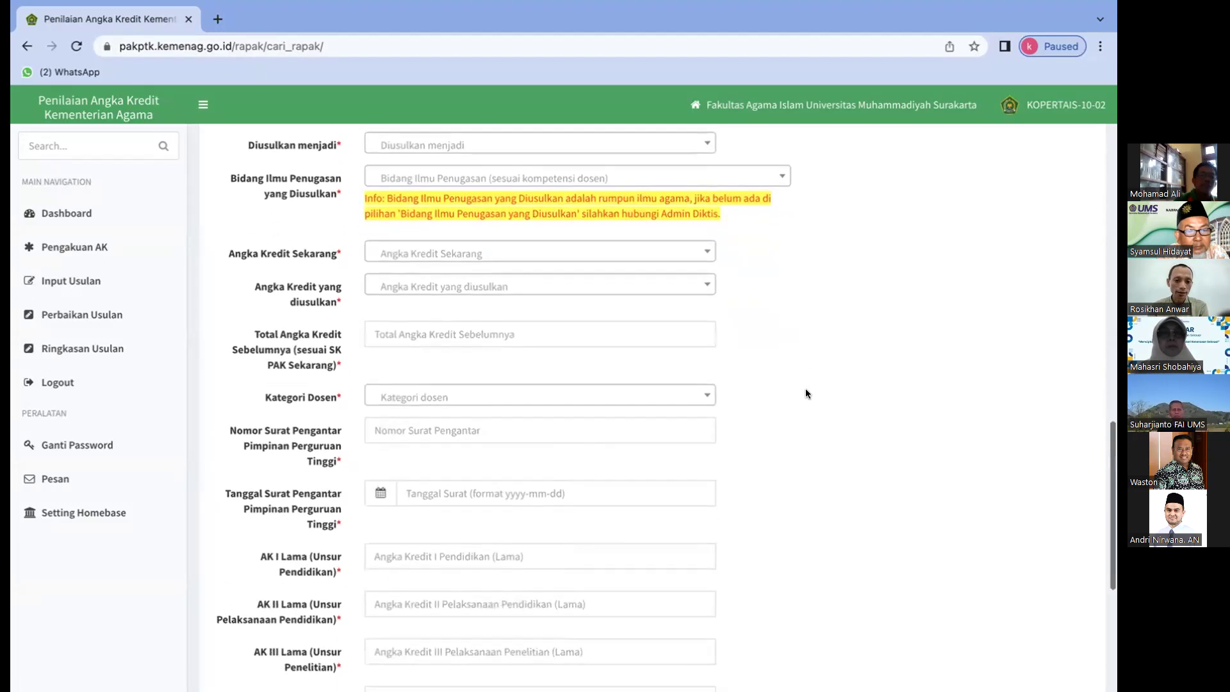
{"action": "left_click", "coordinate": [696, 287]}
{"action": "scroll", "coordinate": [627, 415], "scroll_direction": "down", "scroll_amount": 2}
{"action": "scroll", "coordinate": [628, 418], "scroll_direction": "down", "scroll_amount": 1}
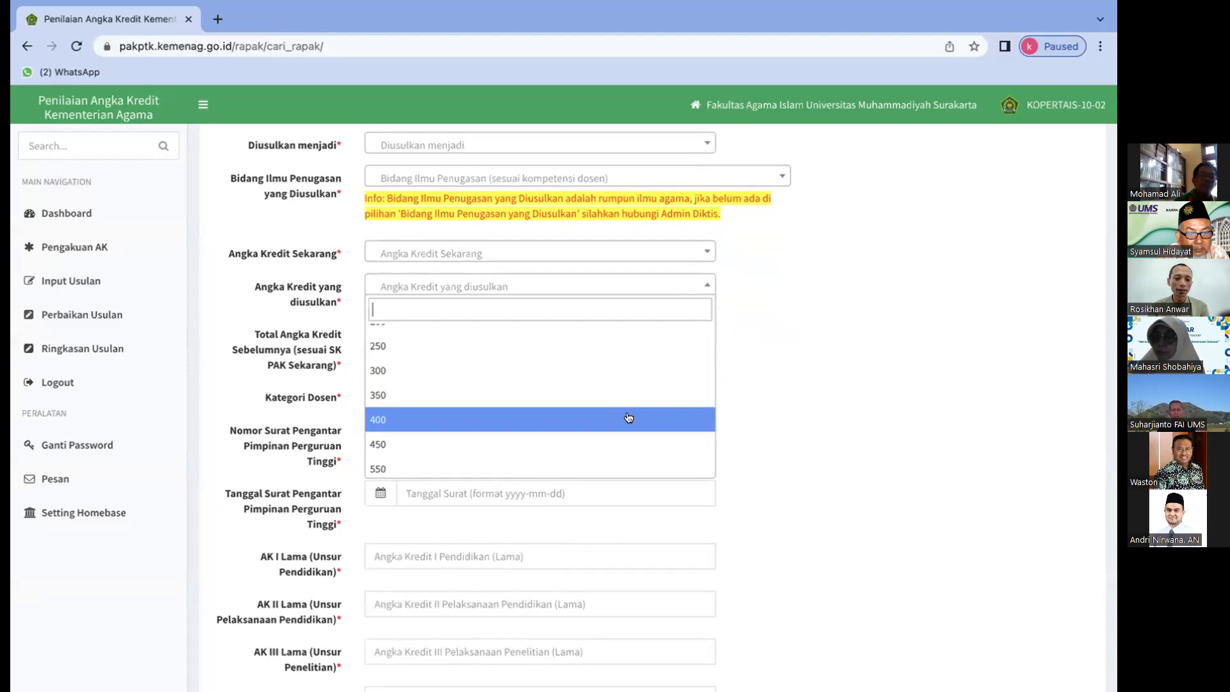
{"action": "scroll", "coordinate": [629, 422], "scroll_direction": "down", "scroll_amount": 1}
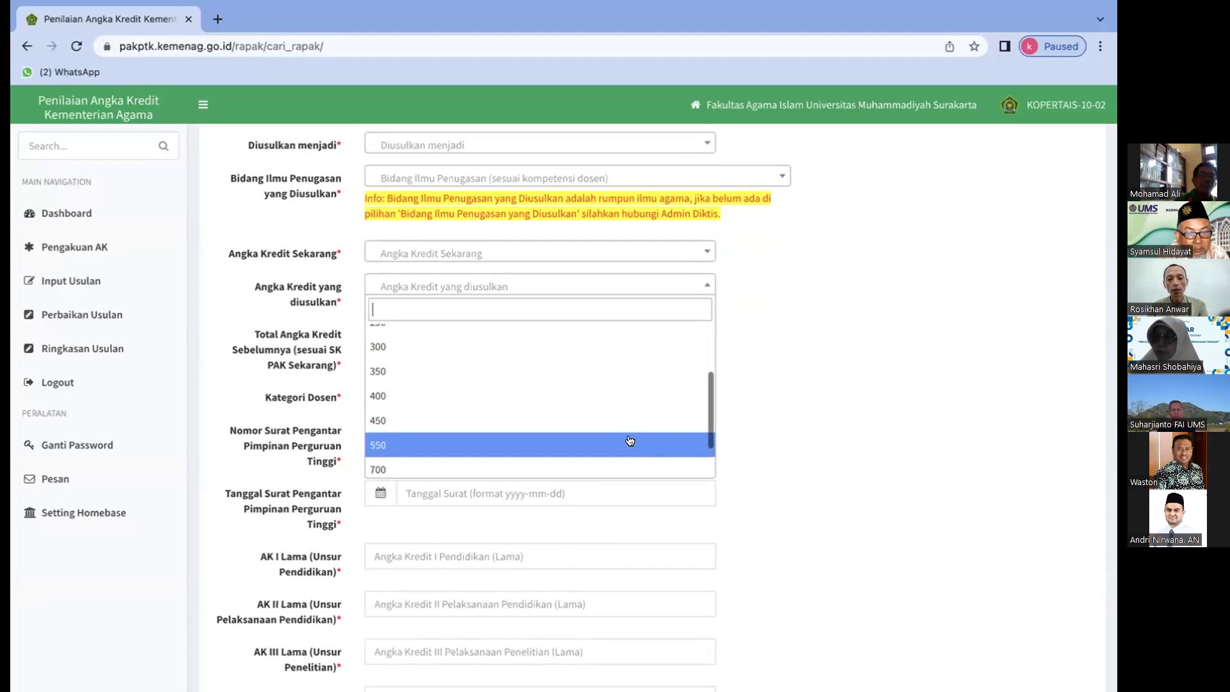
{"action": "scroll", "coordinate": [628, 439], "scroll_direction": "down", "scroll_amount": 1}
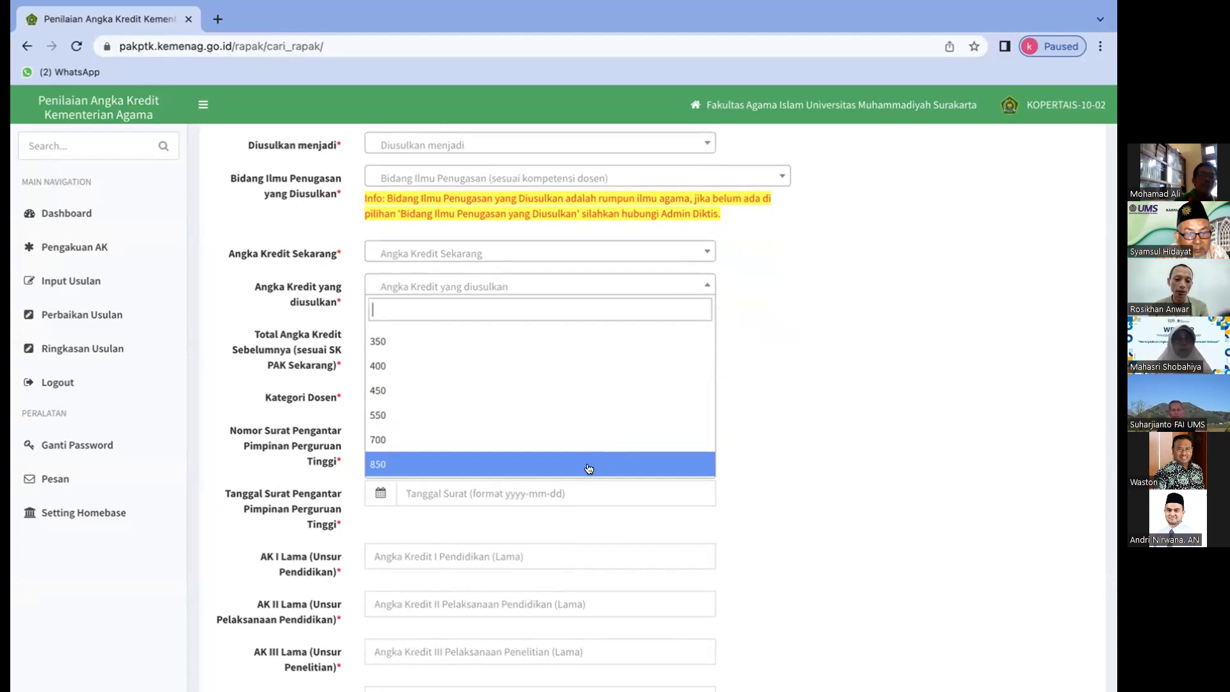
{"action": "left_click", "coordinate": [783, 425]}
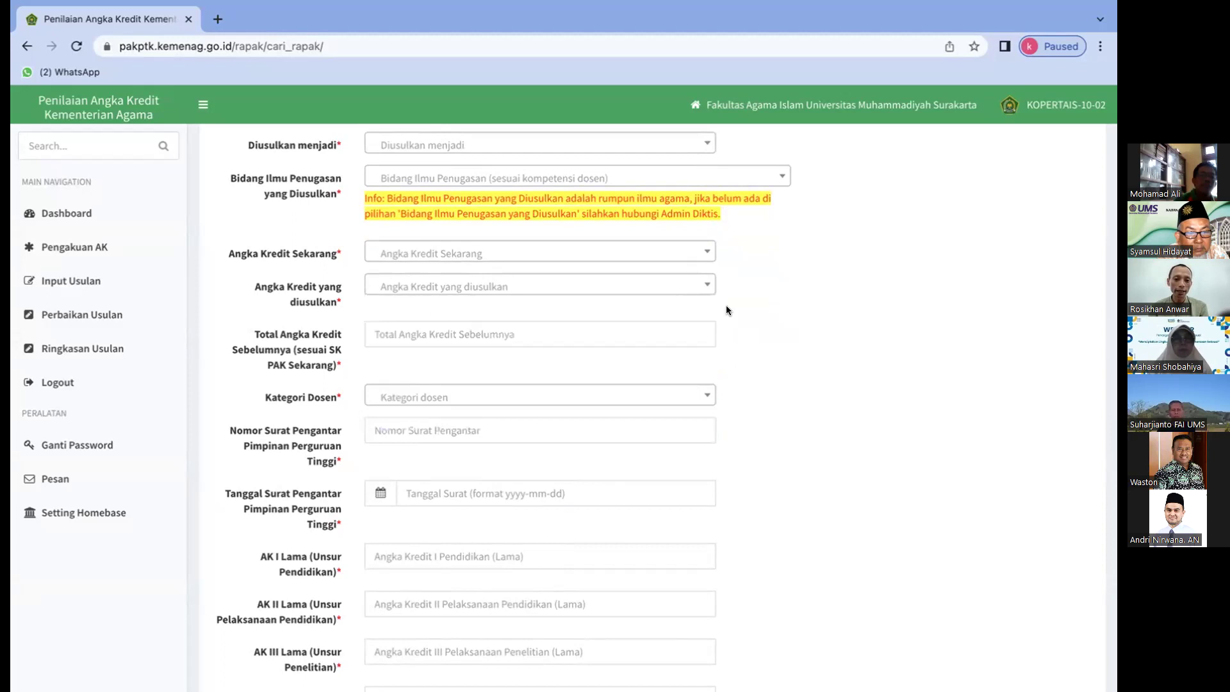
Step: Select the Total field, then recheck the Angka Kredit Sekarang values 100–350 without choosing
{"action": "left_click", "coordinate": [584, 330]}
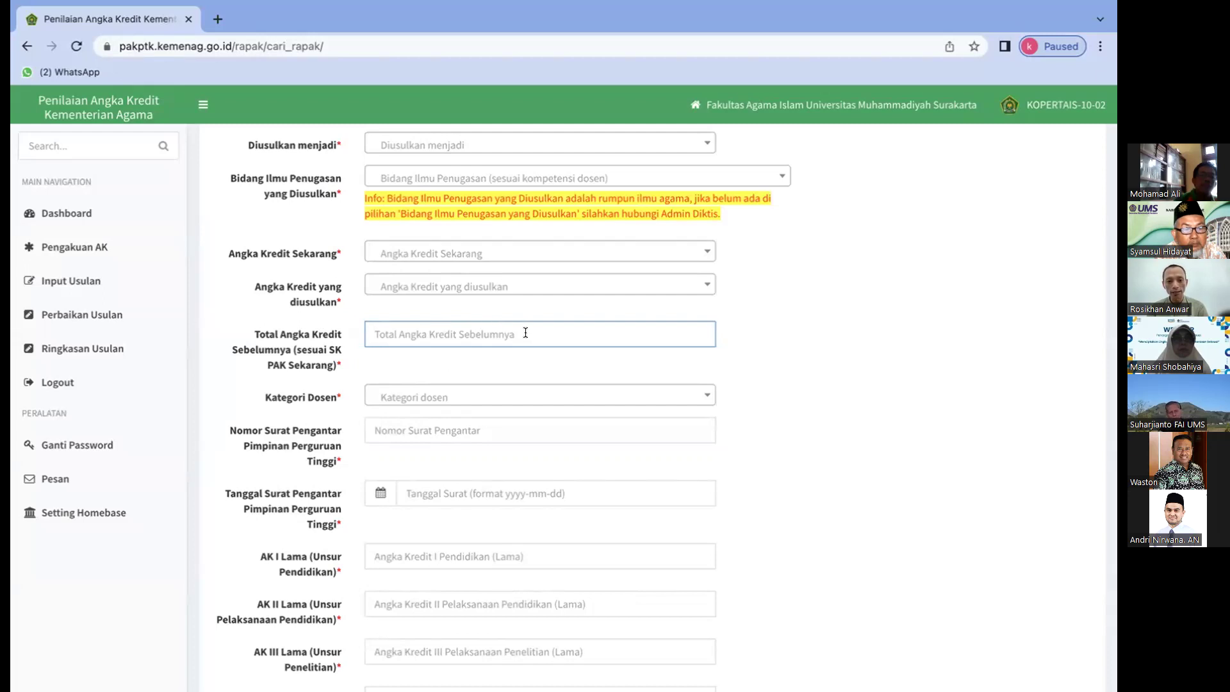
{"action": "left_click", "coordinate": [627, 255]}
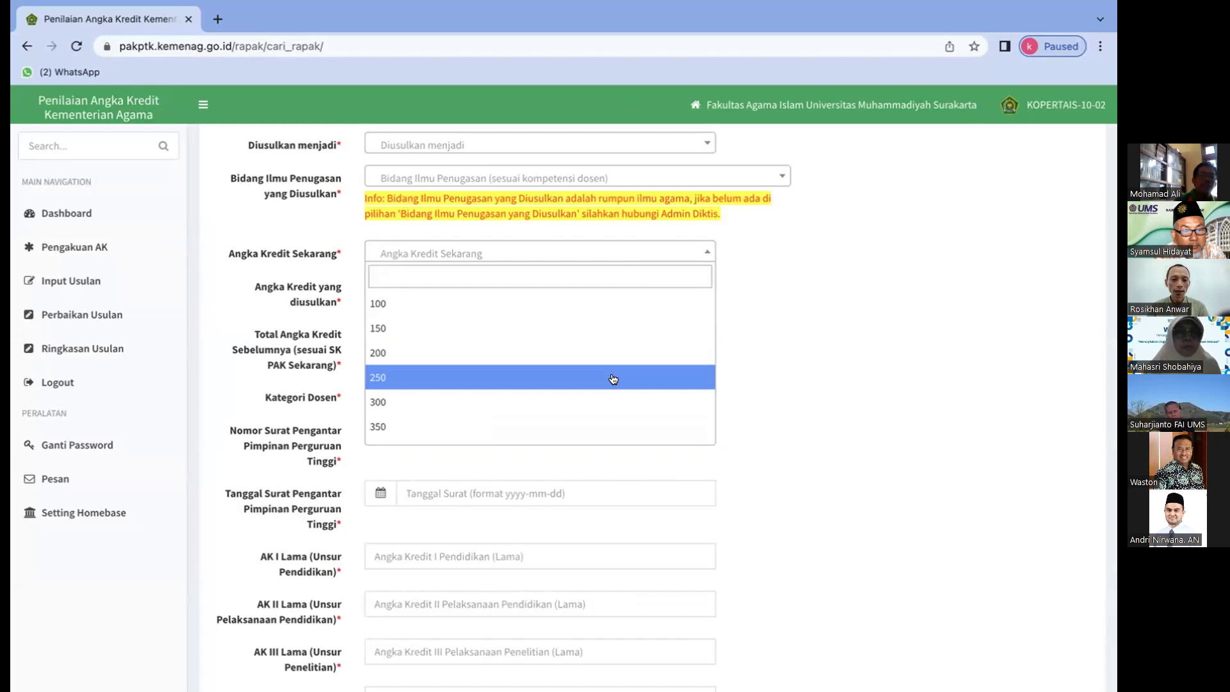
{"action": "left_click", "coordinate": [813, 354]}
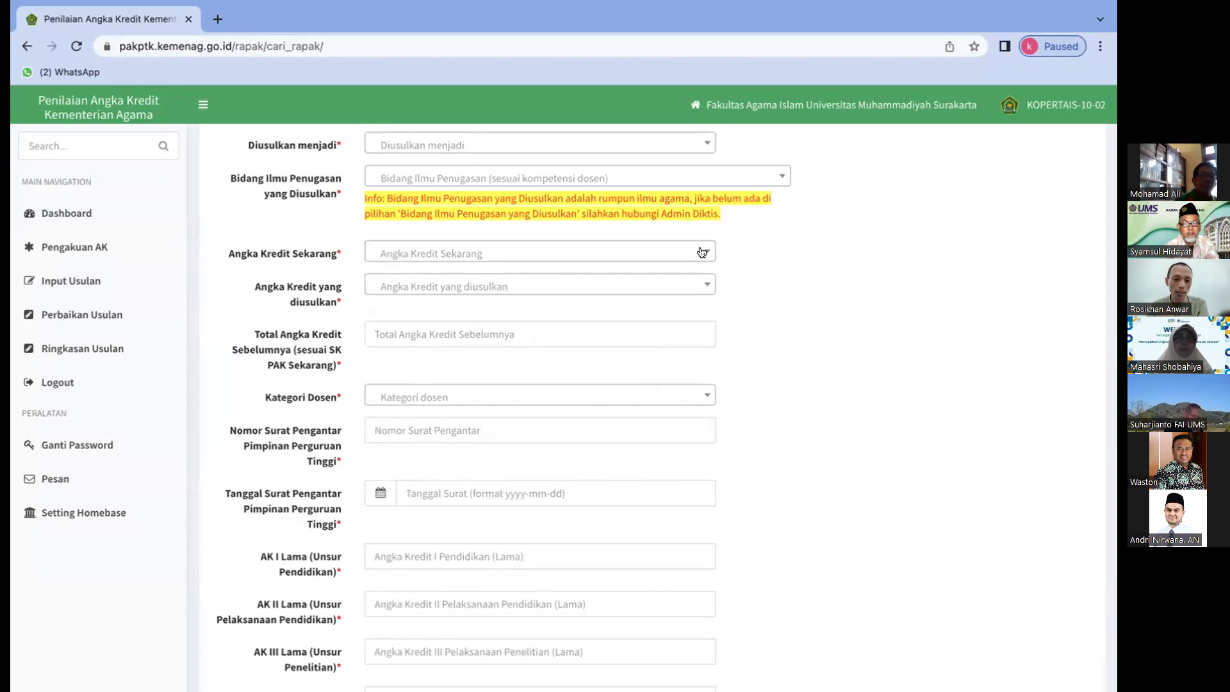
{"action": "scroll", "coordinate": [660, 338], "scroll_direction": "down", "scroll_amount": 1}
{"action": "left_click", "coordinate": [658, 368]}
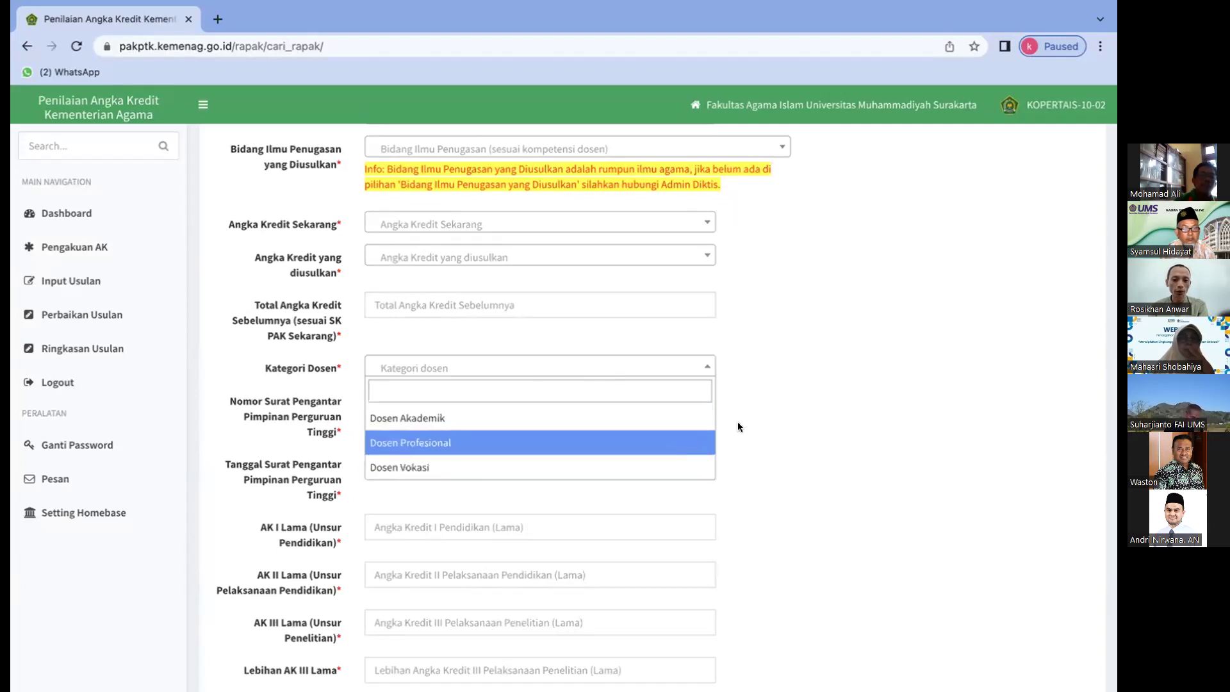
{"action": "left_click", "coordinate": [859, 410]}
{"action": "scroll", "coordinate": [666, 390], "scroll_direction": "down", "scroll_amount": 1}
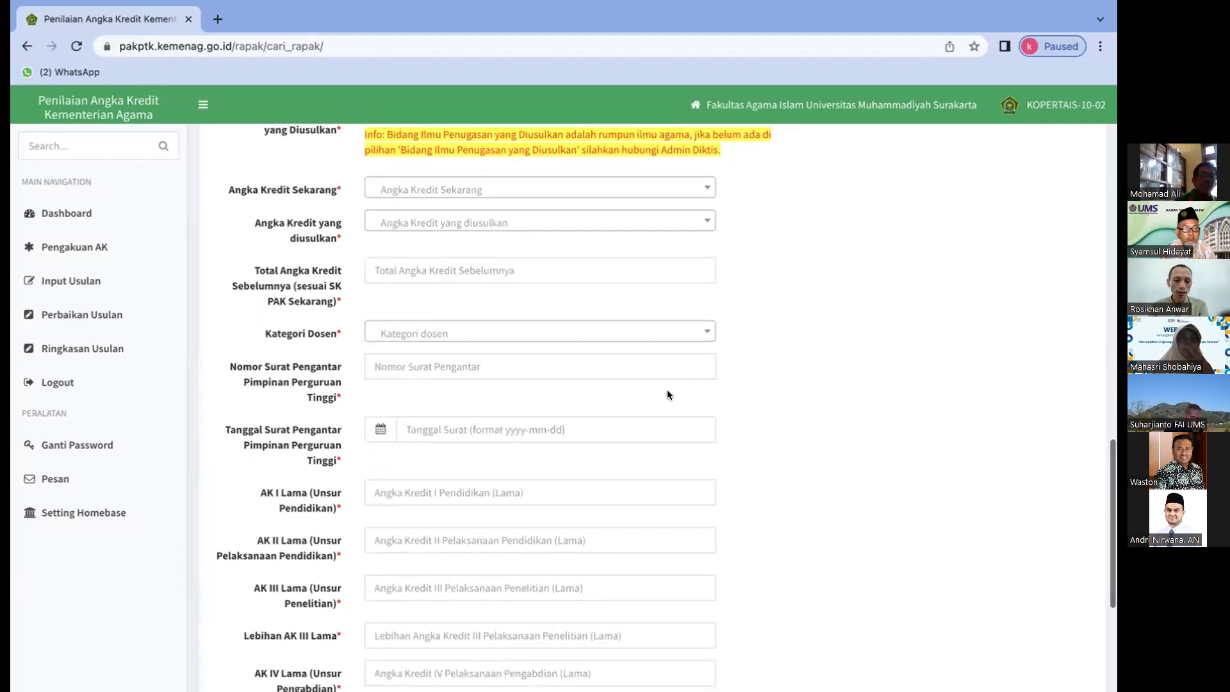
{"action": "left_click", "coordinate": [667, 366]}
{"action": "scroll", "coordinate": [668, 366], "scroll_direction": "down", "scroll_amount": 3}
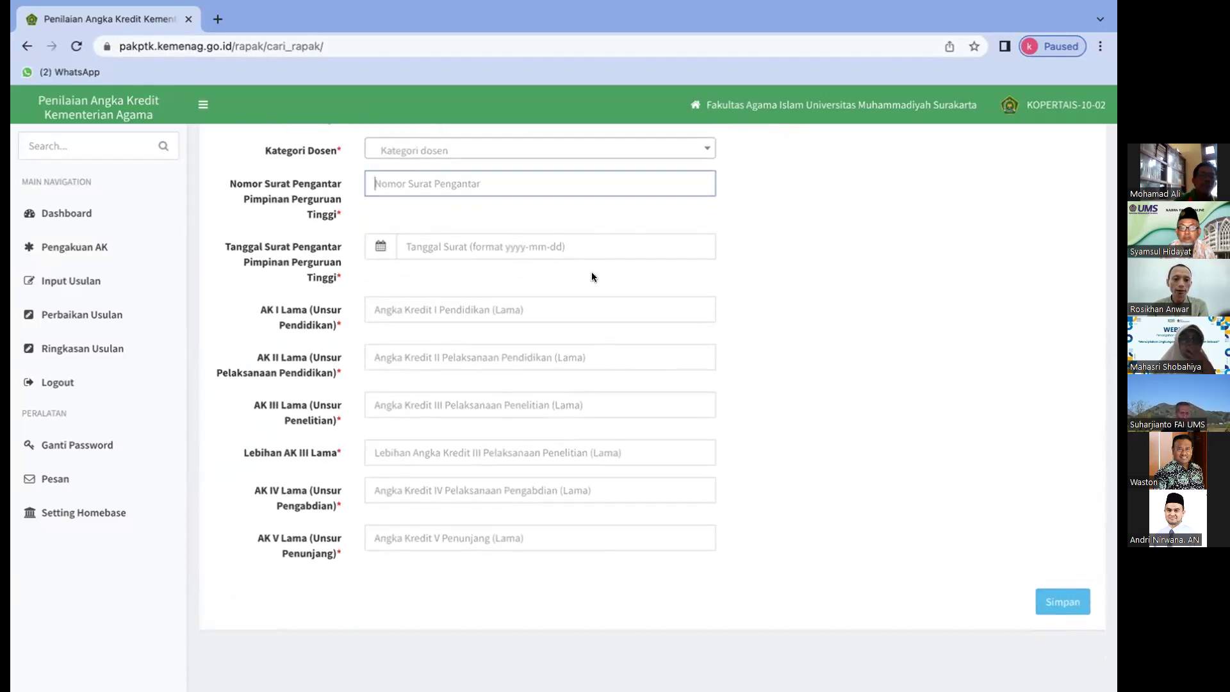
{"action": "scroll", "coordinate": [590, 271], "scroll_direction": "down", "scroll_amount": 2}
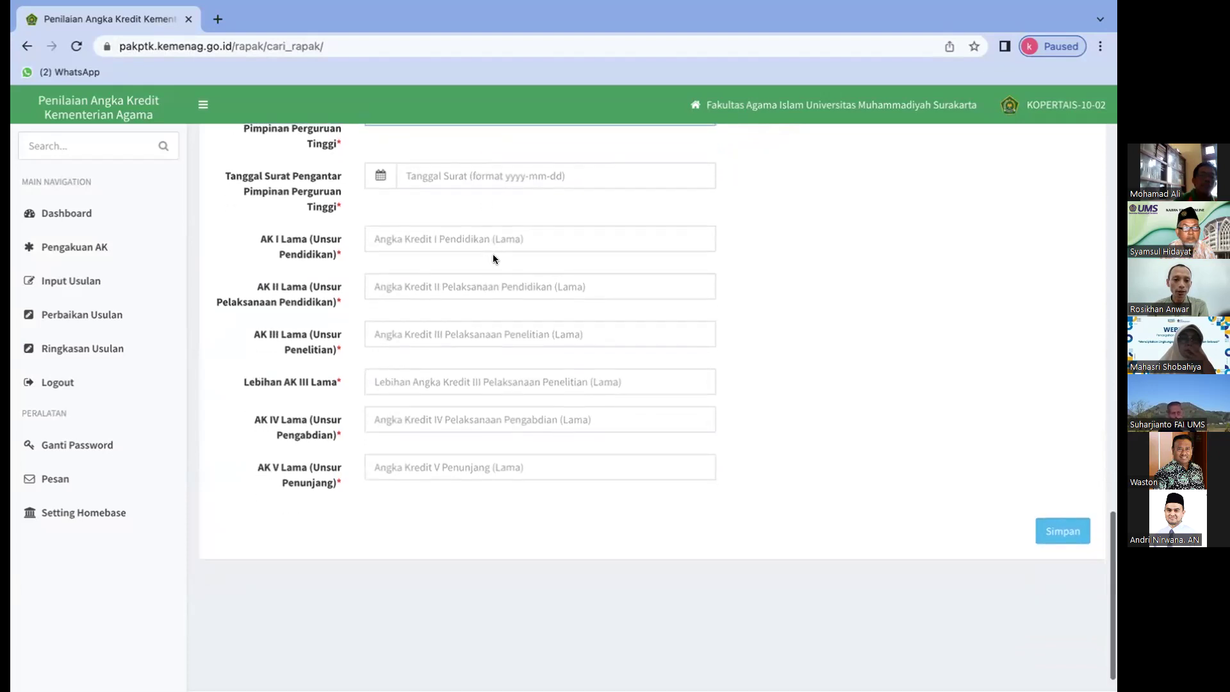
{"action": "scroll", "coordinate": [424, 289], "scroll_direction": "down", "scroll_amount": 1}
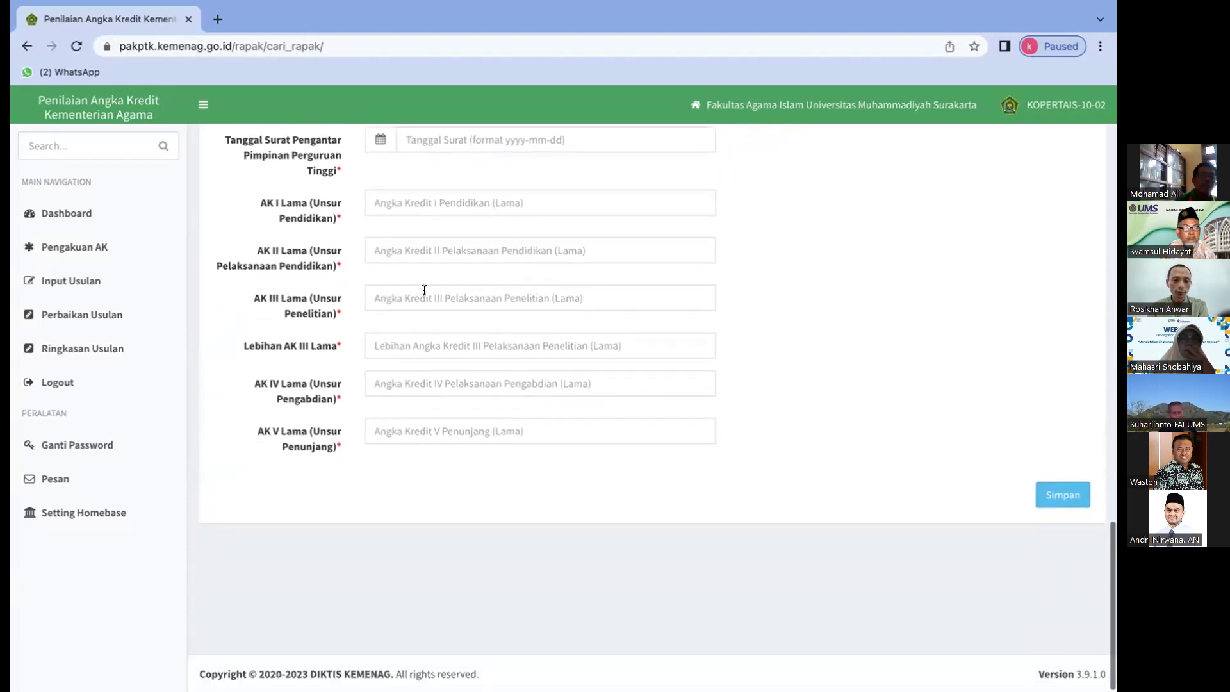
{"action": "scroll", "coordinate": [479, 278], "scroll_direction": "up", "scroll_amount": 2}
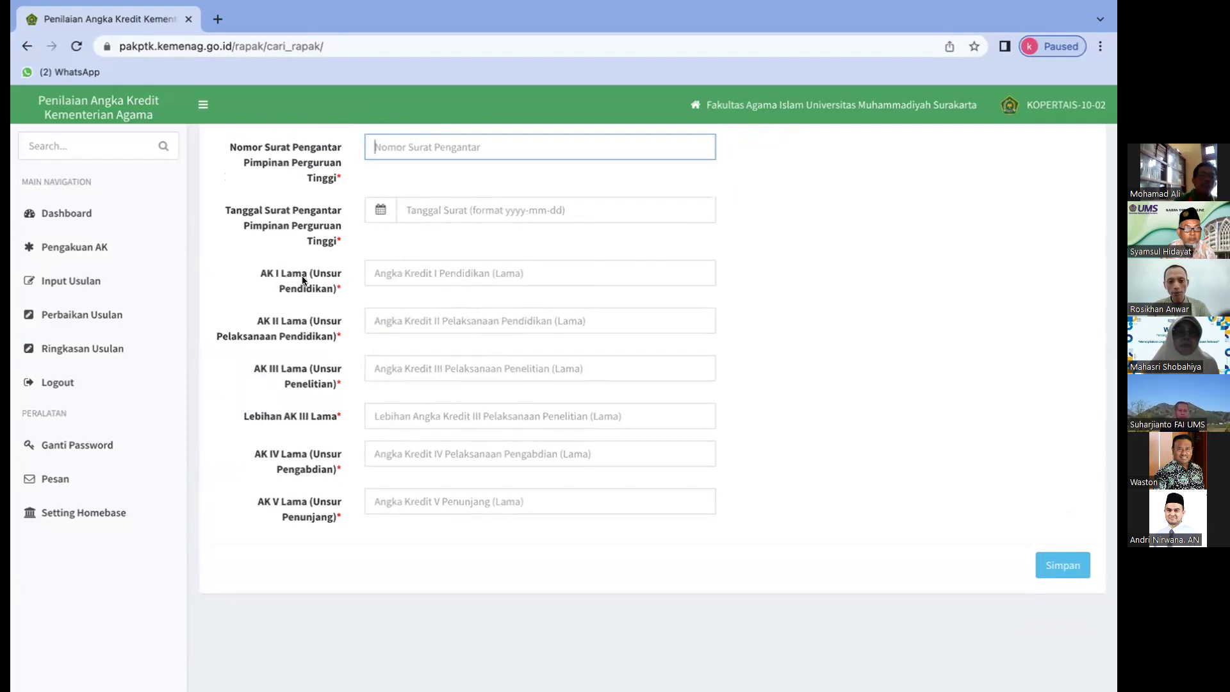
{"action": "left_click", "coordinate": [456, 271]}
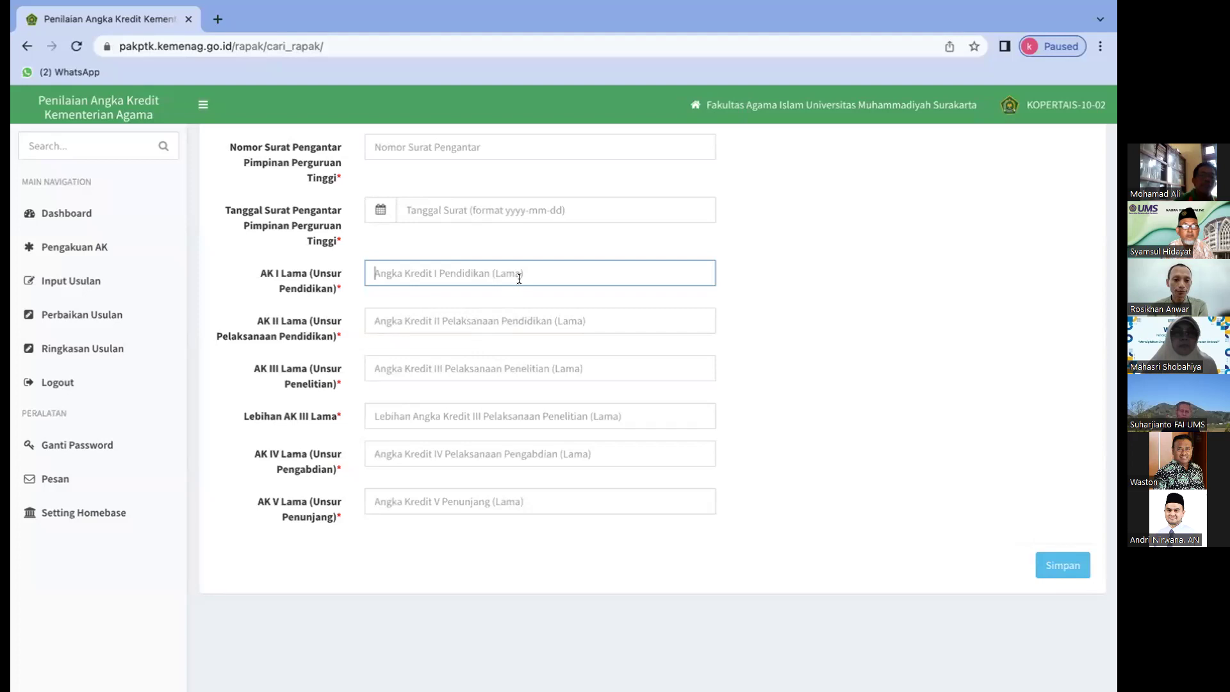
{"action": "left_click", "coordinate": [422, 318]}
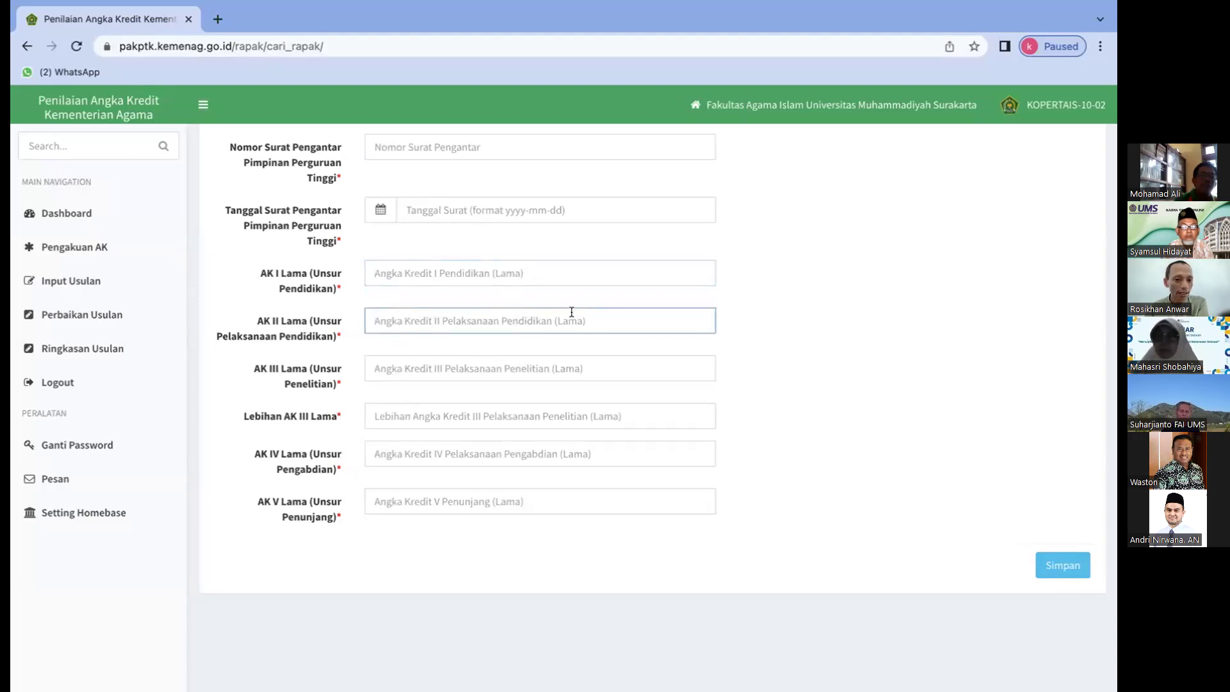
{"action": "left_click", "coordinate": [440, 266]}
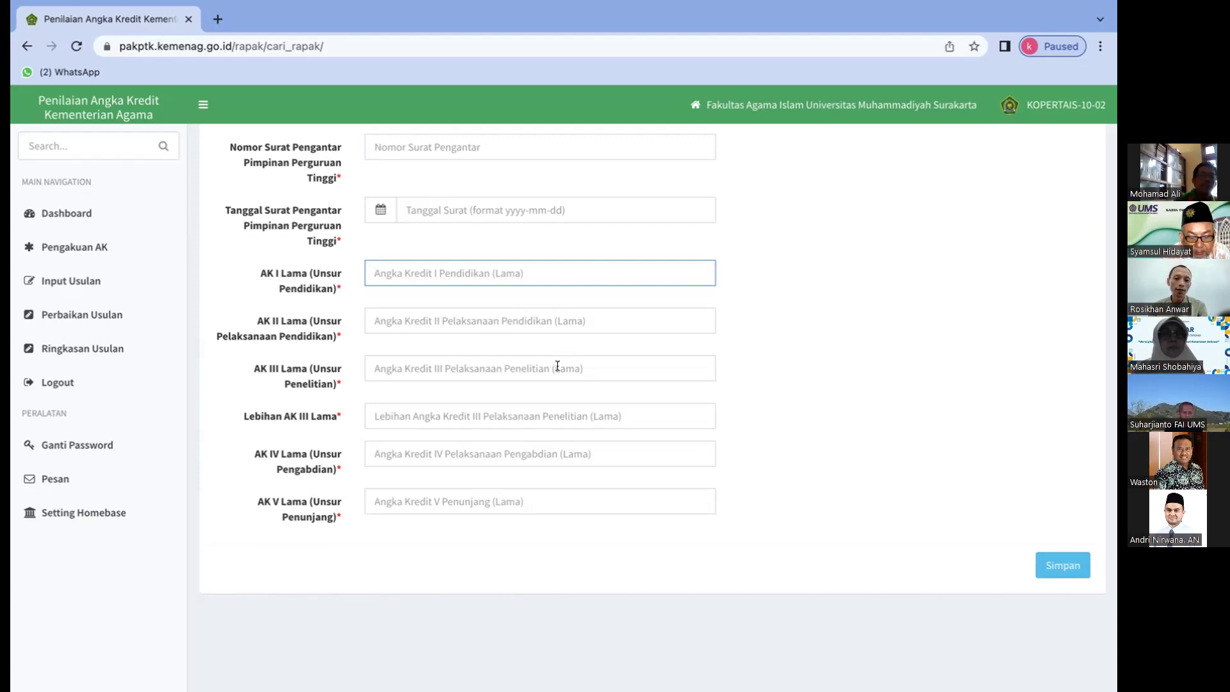
{"action": "left_click", "coordinate": [598, 367]}
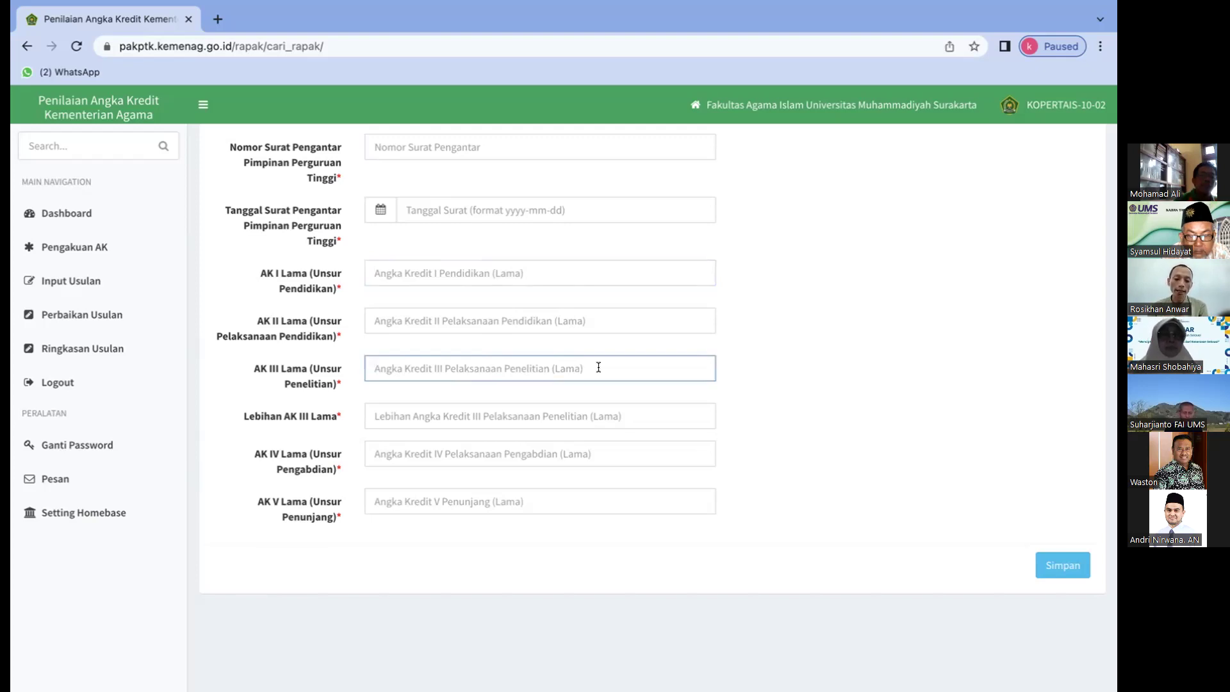
{"action": "scroll", "coordinate": [598, 367], "scroll_direction": "down", "scroll_amount": 2}
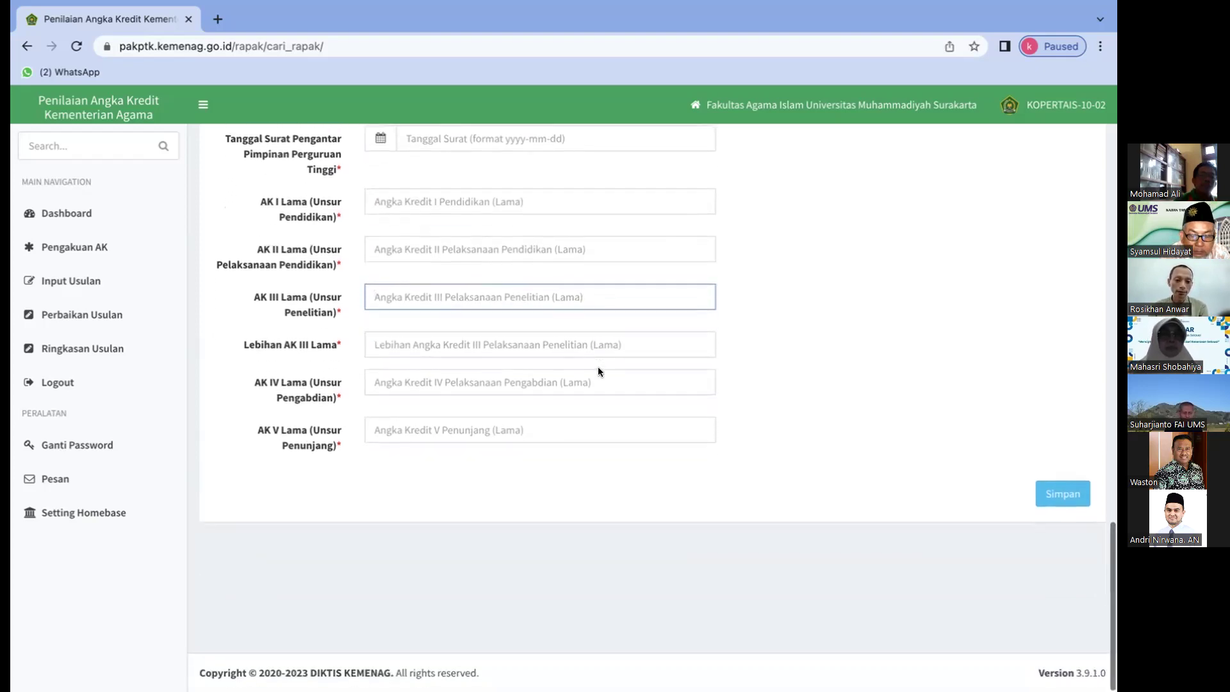
{"action": "left_click", "coordinate": [603, 342]}
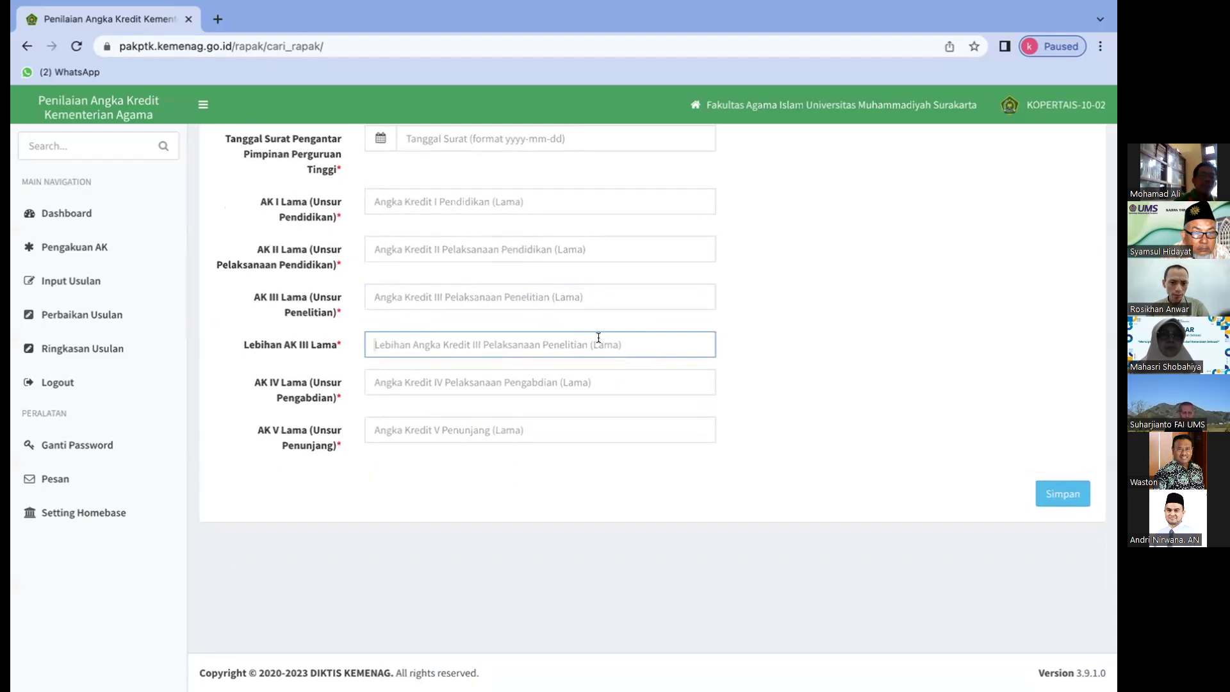
{"action": "left_click", "coordinate": [640, 289]}
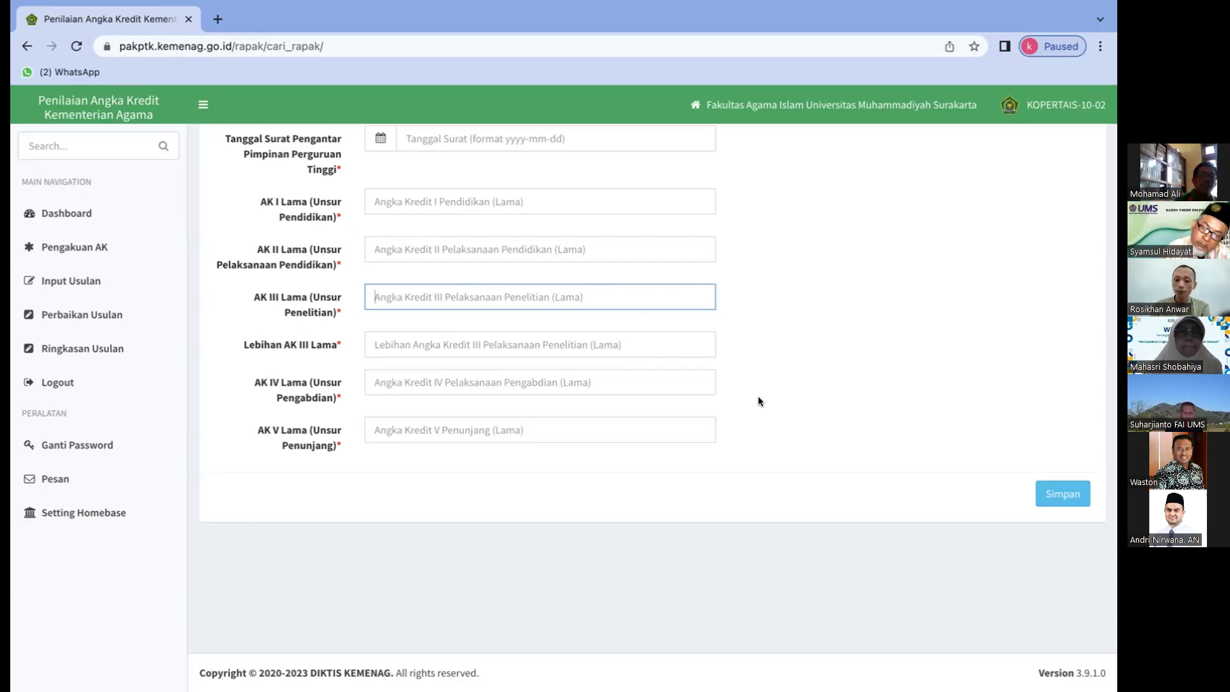
{"action": "left_click", "coordinate": [534, 379]}
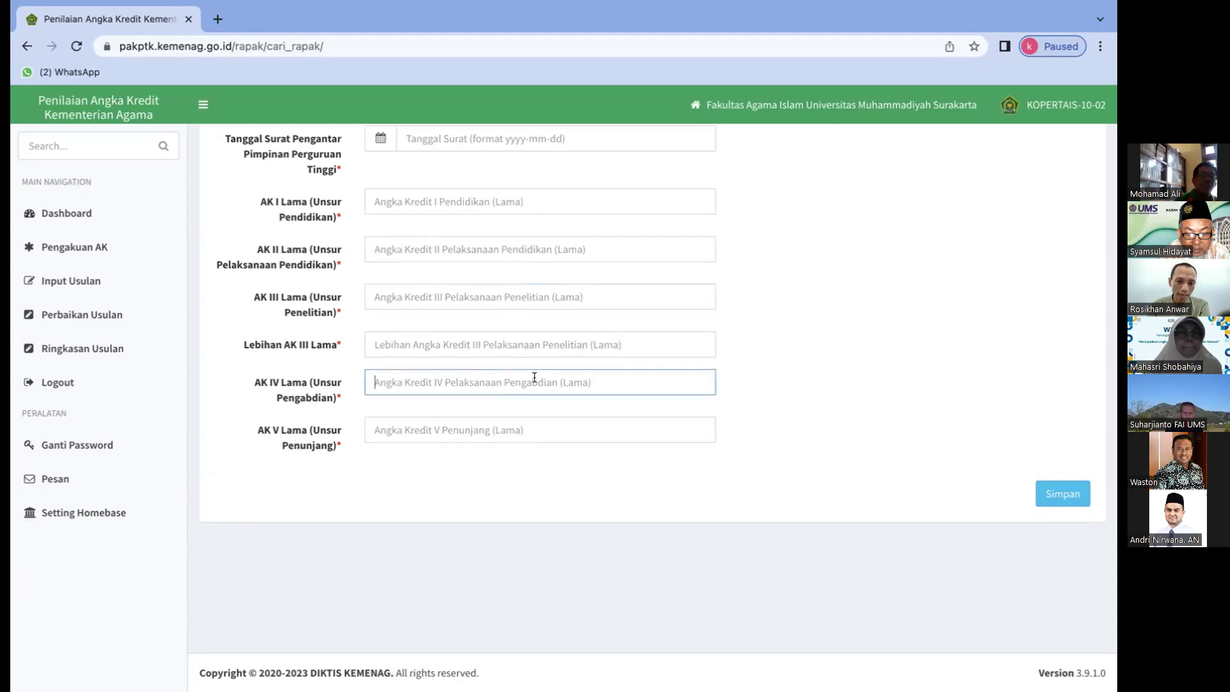
{"action": "left_click", "coordinate": [594, 427]}
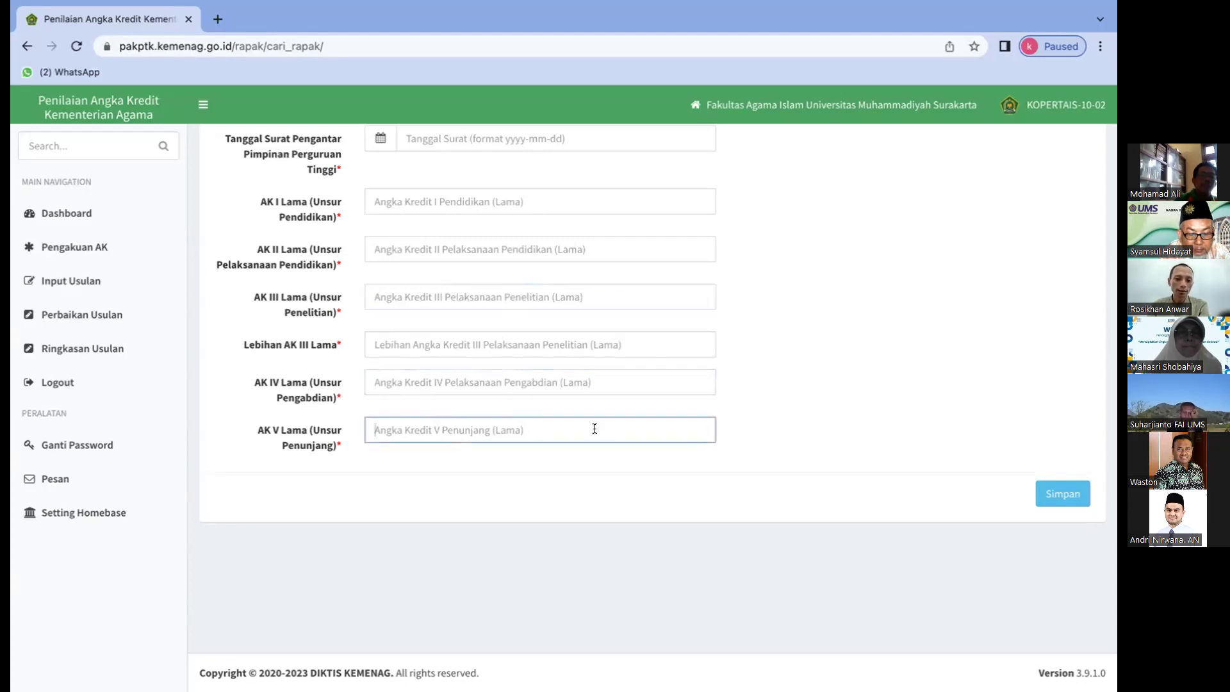
{"action": "scroll", "coordinate": [594, 428], "scroll_direction": "up", "scroll_amount": 10}
{"action": "scroll", "coordinate": [593, 425], "scroll_direction": "down", "scroll_amount": 10}
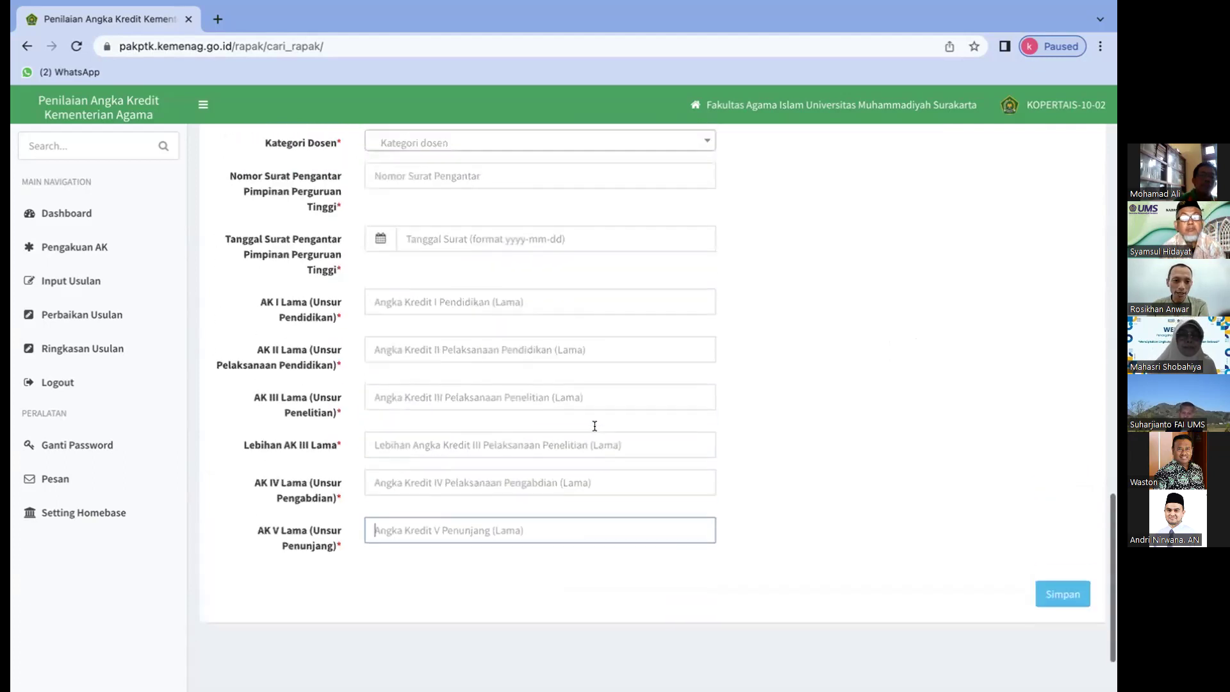
{"action": "scroll", "coordinate": [595, 425], "scroll_direction": "up", "scroll_amount": 10}
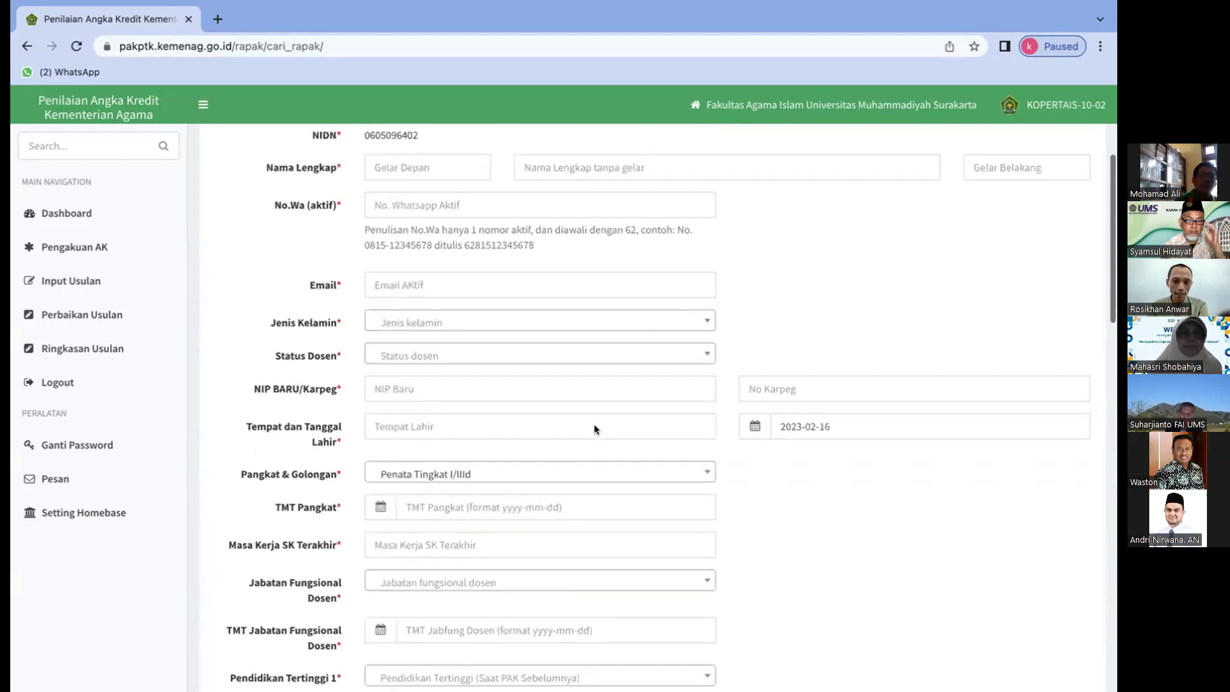
Step: Go to the homebase editing page from the header's homebase menu
{"action": "scroll", "coordinate": [594, 424], "scroll_direction": "up", "scroll_amount": 4}
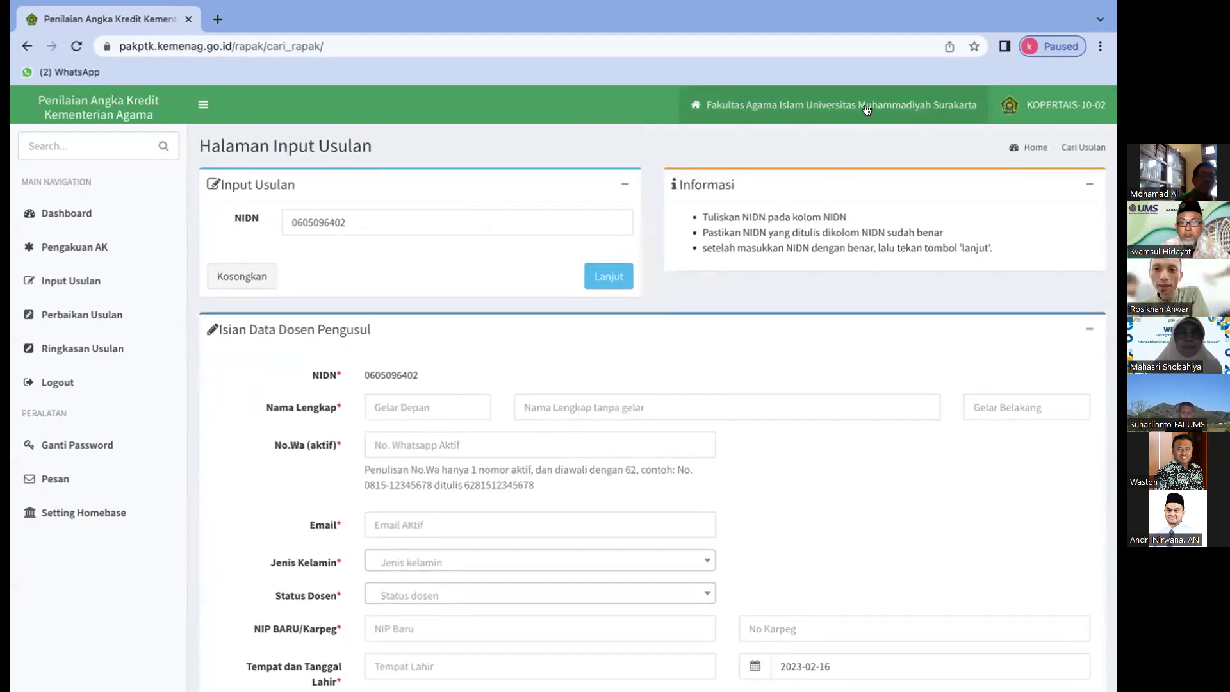
{"action": "left_click", "coordinate": [867, 110]}
{"action": "left_click", "coordinate": [791, 169]}
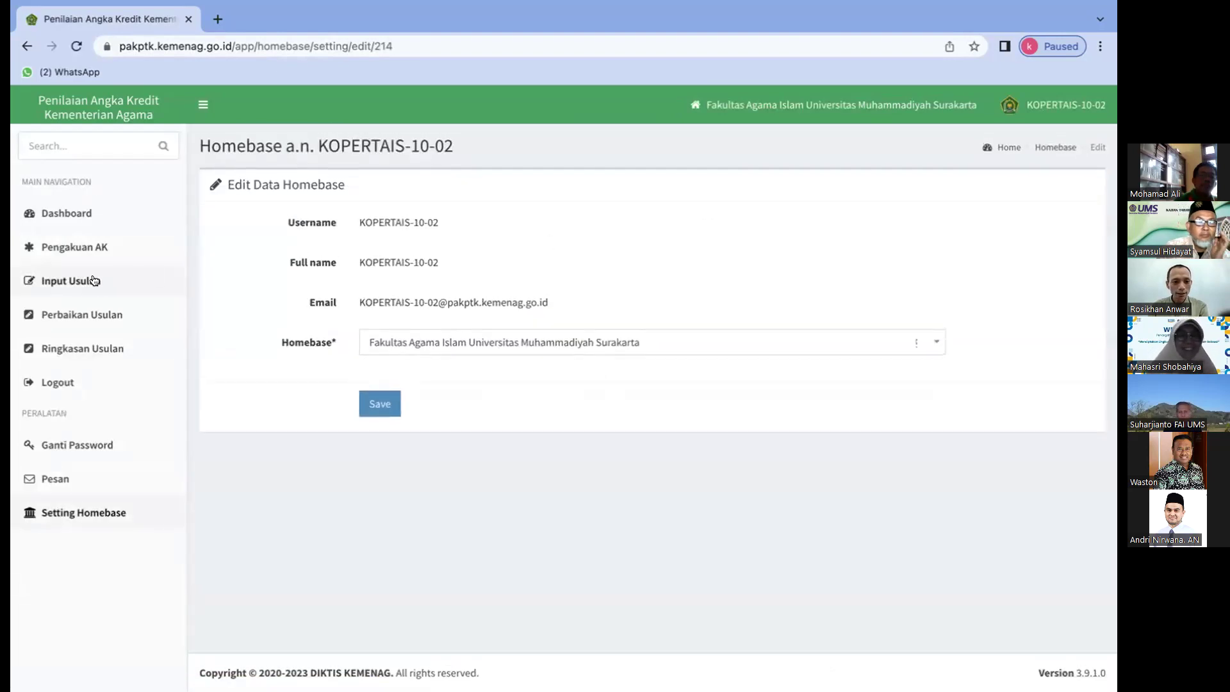
Step: Return to Input Usulan and reload the form with the lecturer's saved NIDN
{"action": "left_click", "coordinate": [118, 274]}
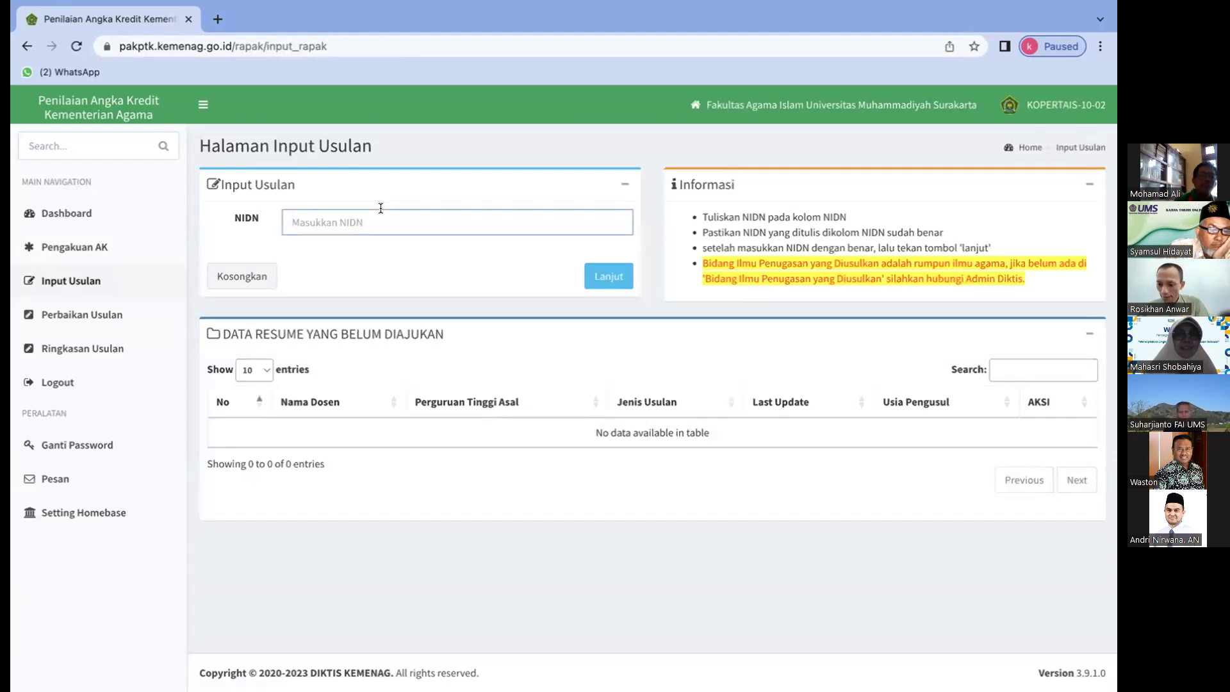
{"action": "type", "text": "0"}
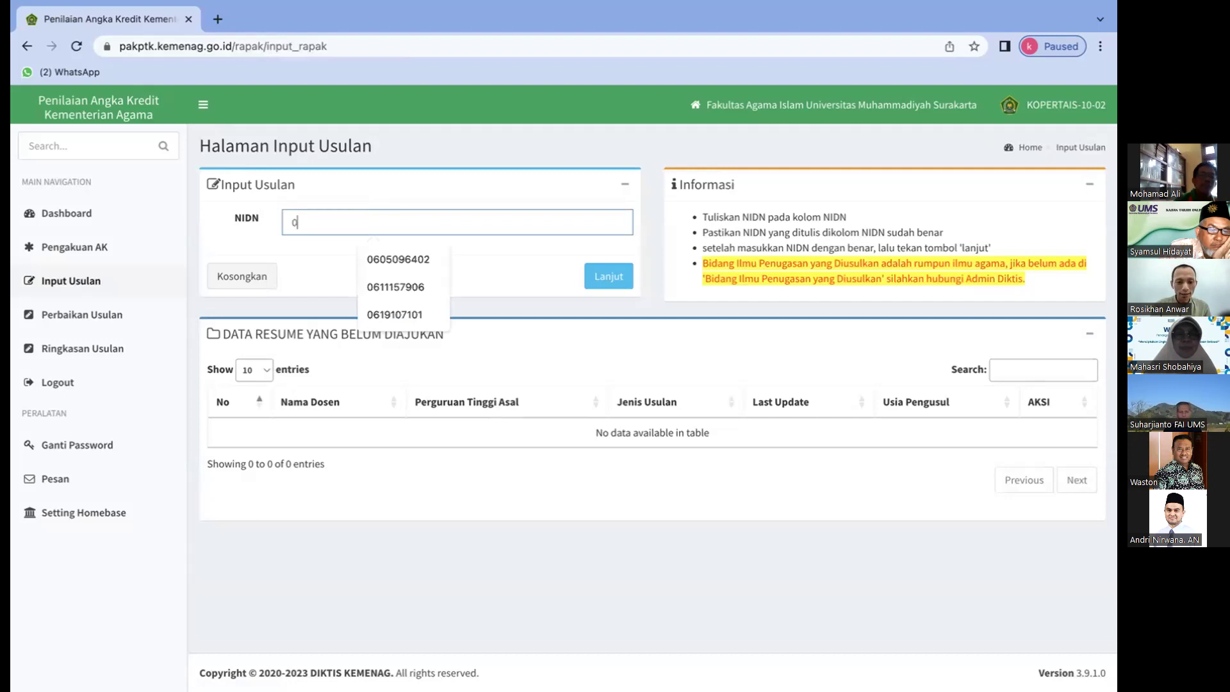
{"action": "left_click", "coordinate": [362, 259]}
{"action": "left_click", "coordinate": [629, 277]}
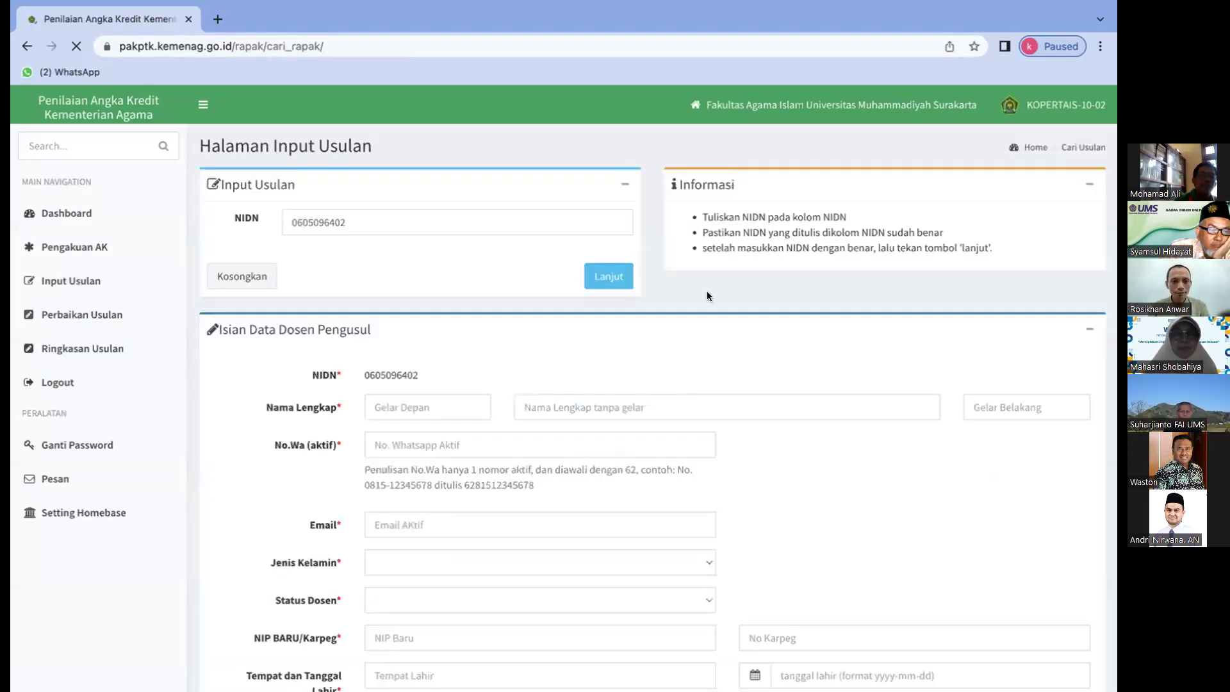
{"action": "scroll", "coordinate": [707, 296], "scroll_direction": "down", "scroll_amount": 15}
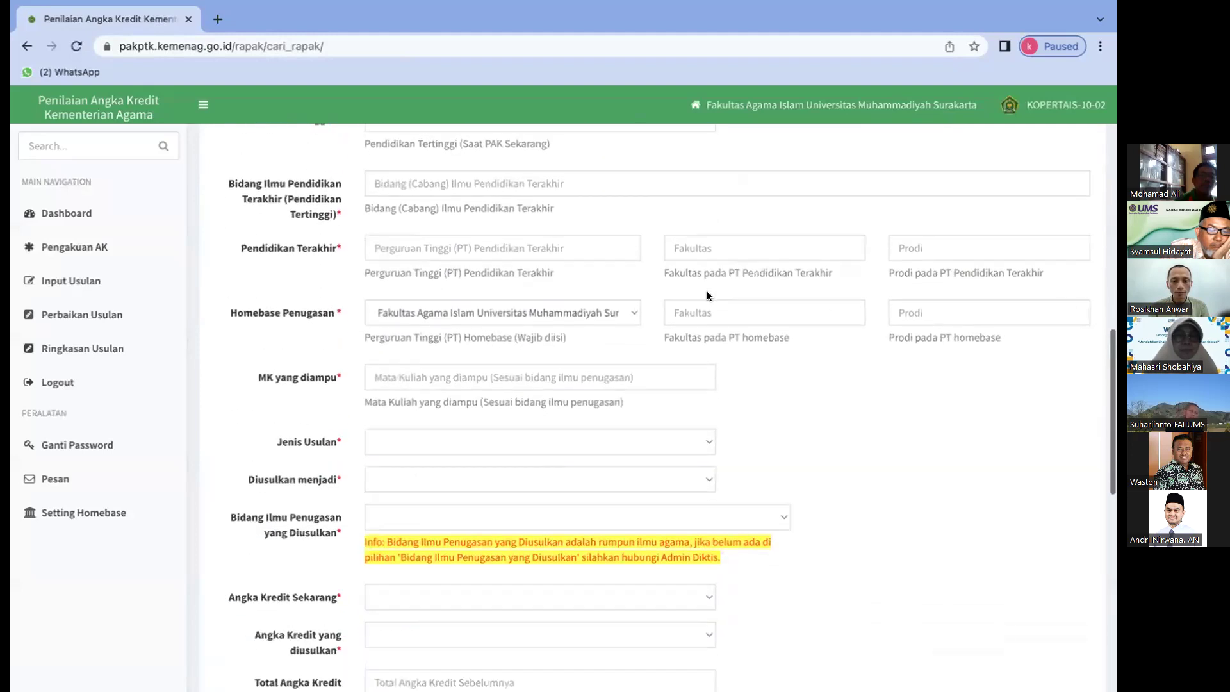
{"action": "scroll", "coordinate": [707, 296], "scroll_direction": "up", "scroll_amount": 10}
{"action": "scroll", "coordinate": [707, 296], "scroll_direction": "down", "scroll_amount": 1}
{"action": "scroll", "coordinate": [707, 296], "scroll_direction": "down", "scroll_amount": 7}
{"action": "scroll", "coordinate": [707, 296], "scroll_direction": "down", "scroll_amount": 8}
{"action": "scroll", "coordinate": [707, 295], "scroll_direction": "up", "scroll_amount": 2}
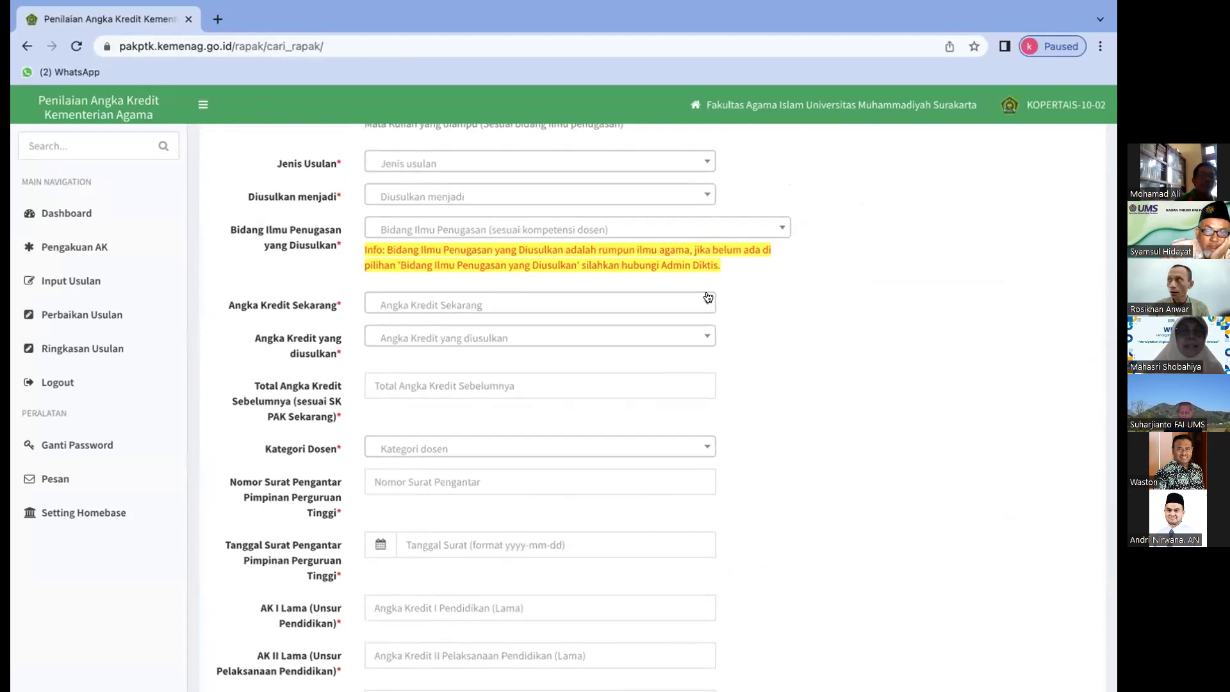
{"action": "scroll", "coordinate": [707, 297], "scroll_direction": "down", "scroll_amount": 1}
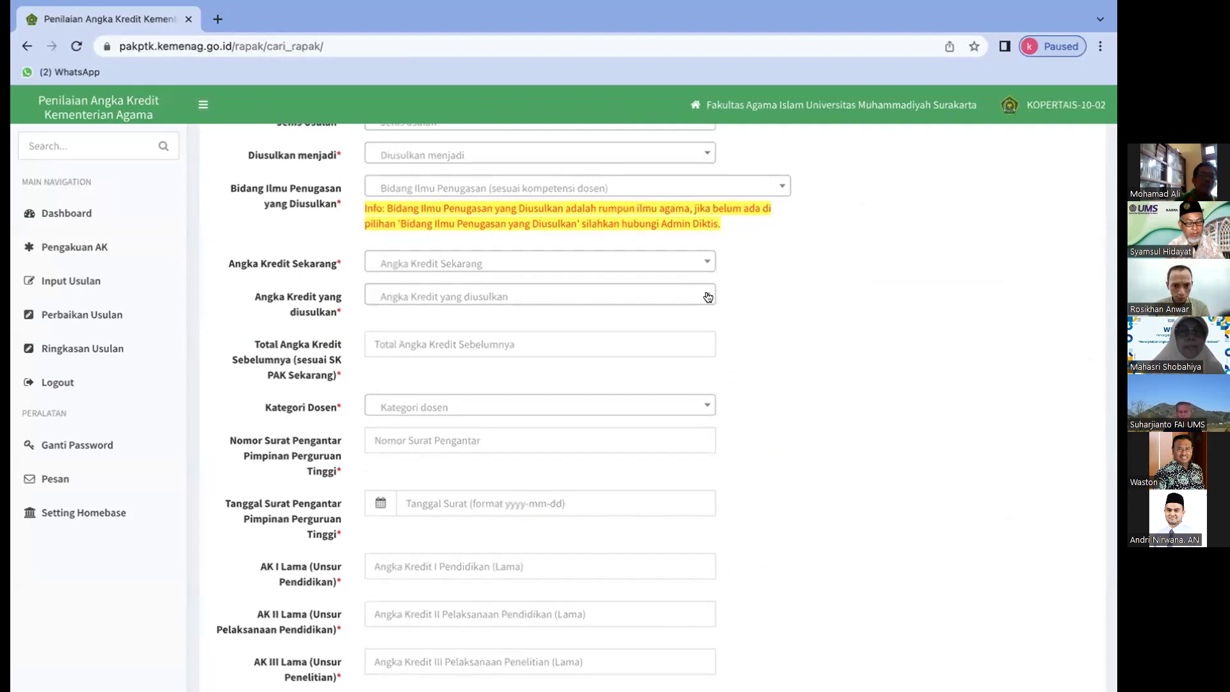
{"action": "scroll", "coordinate": [708, 297], "scroll_direction": "up", "scroll_amount": 1}
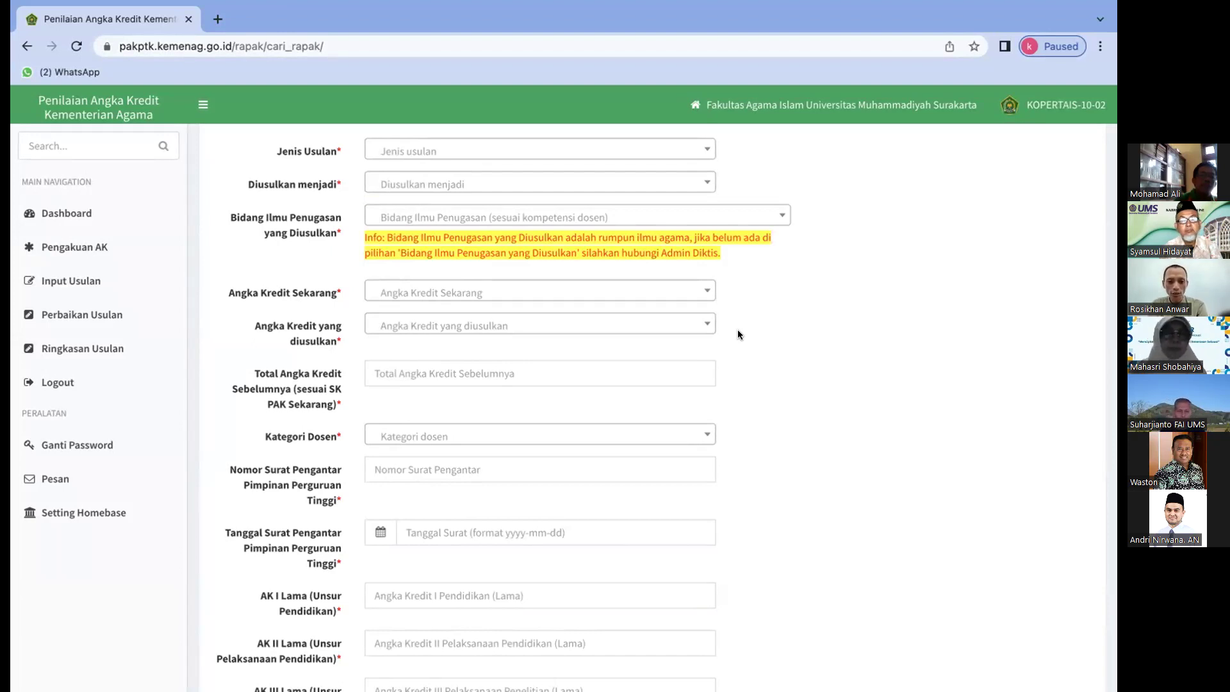
Step: Set Angka Kredit yang diusulkan to 700, replacing the initial 550
{"action": "left_click", "coordinate": [650, 325]}
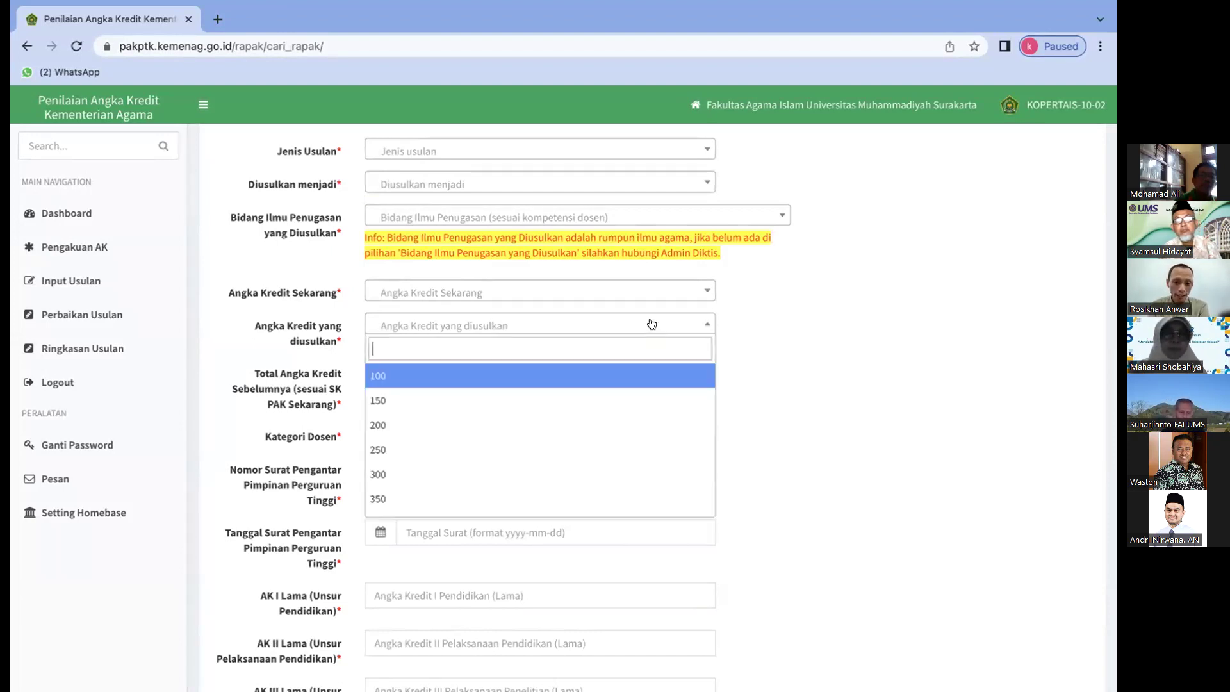
{"action": "scroll", "coordinate": [592, 455], "scroll_direction": "down", "scroll_amount": 3}
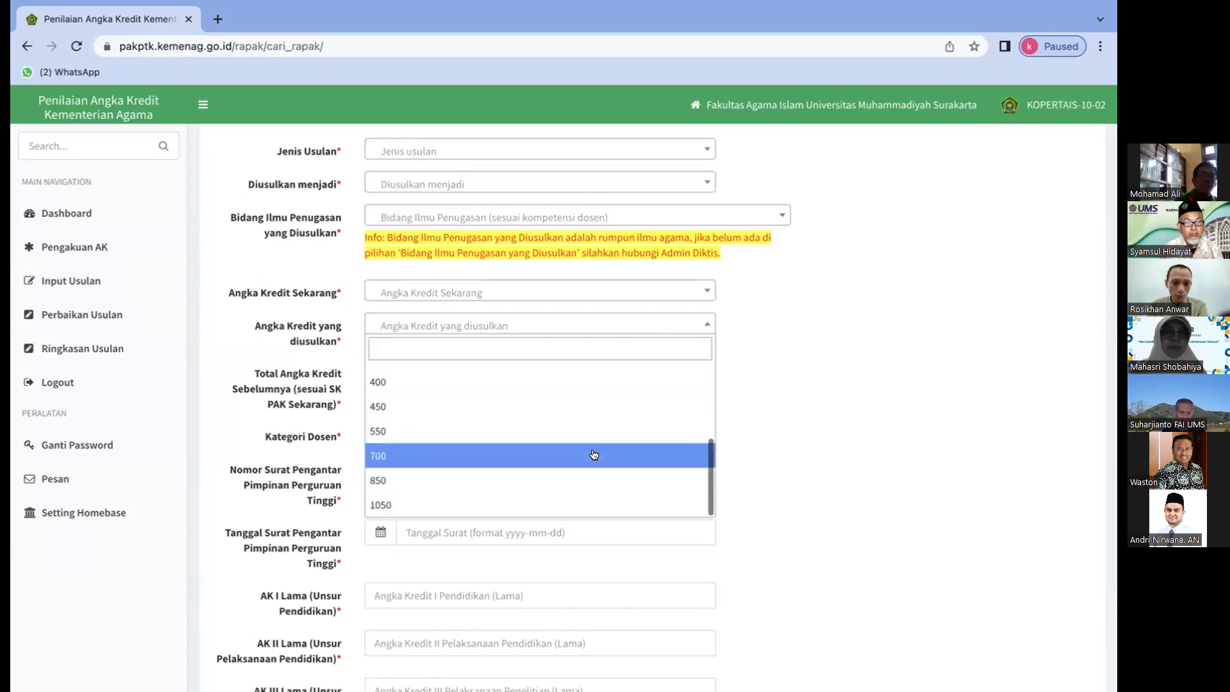
{"action": "scroll", "coordinate": [594, 454], "scroll_direction": "up", "scroll_amount": 1}
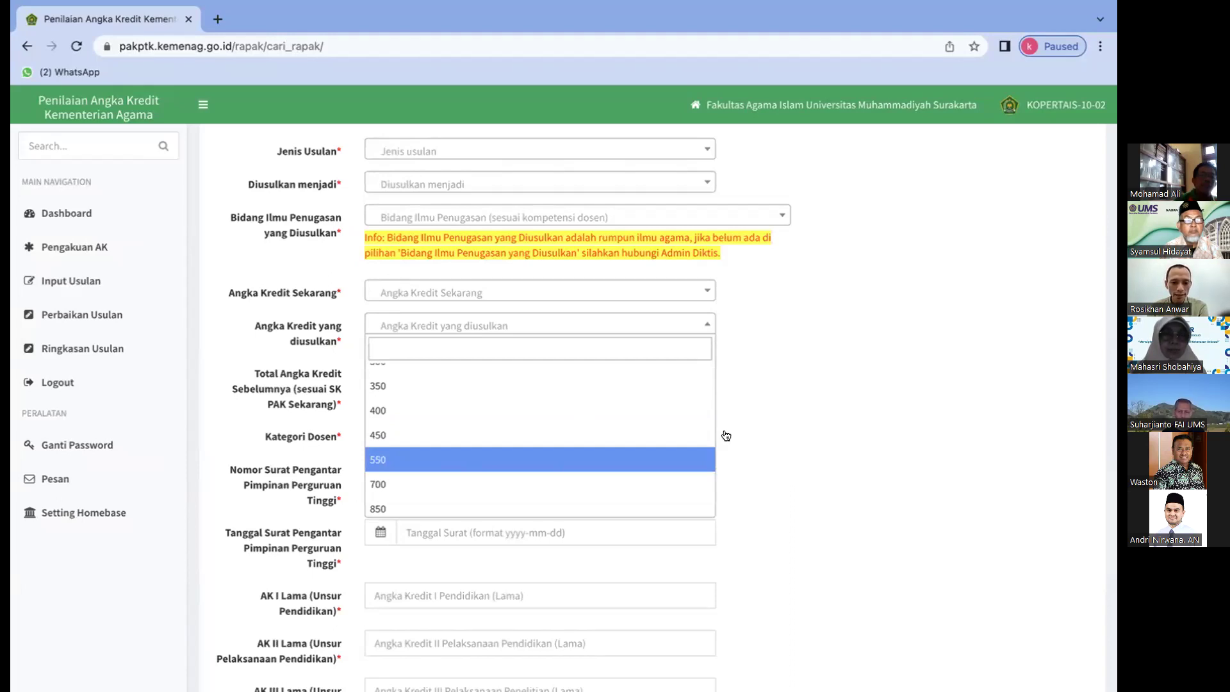
{"action": "left_click", "coordinate": [650, 454]}
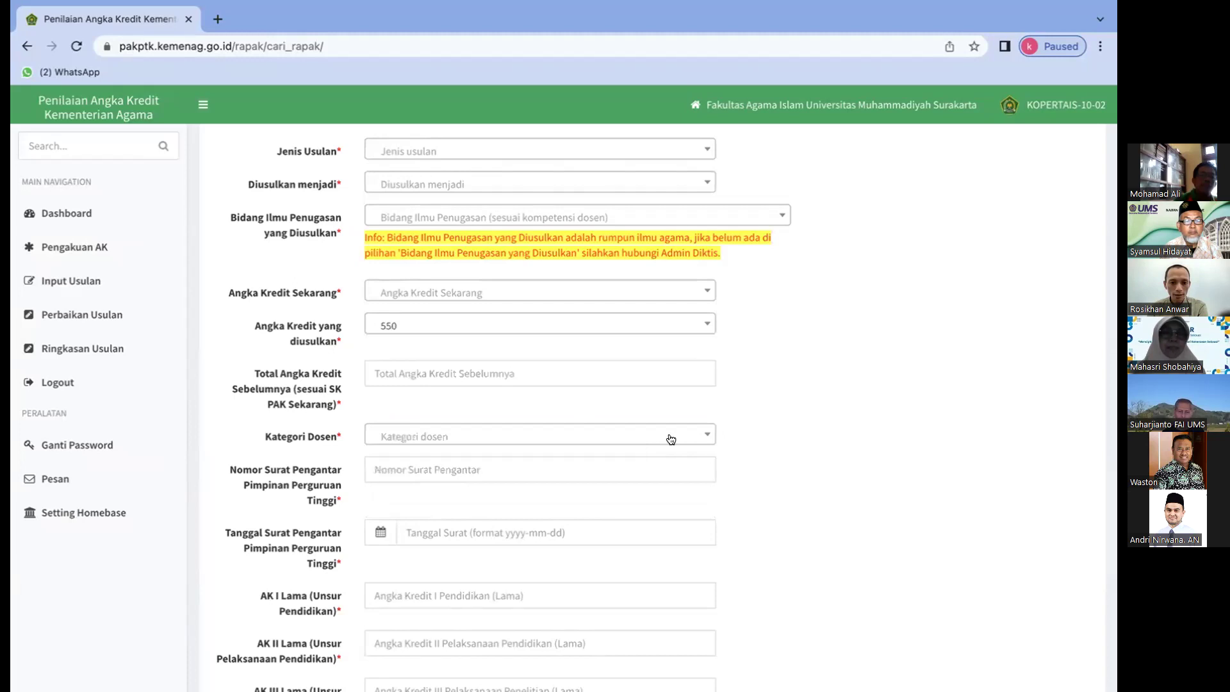
{"action": "left_click", "coordinate": [703, 327]}
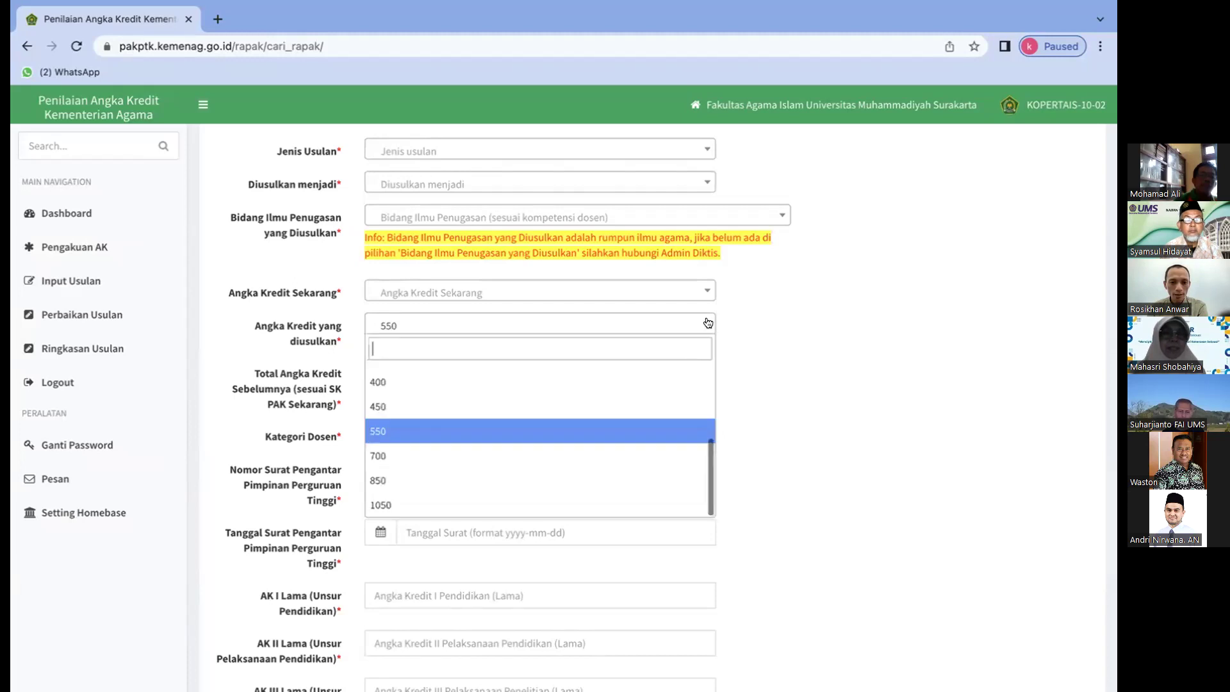
{"action": "left_click", "coordinate": [616, 466]}
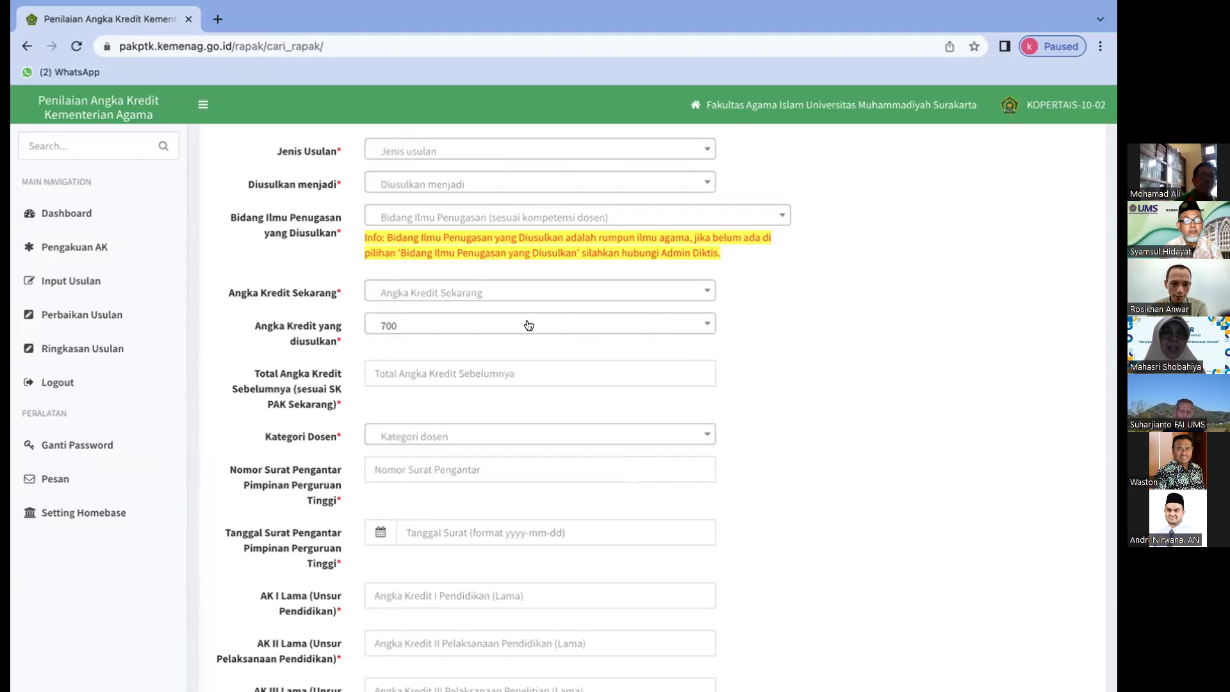
{"action": "left_click", "coordinate": [506, 331]}
{"action": "left_click", "coordinate": [476, 455]}
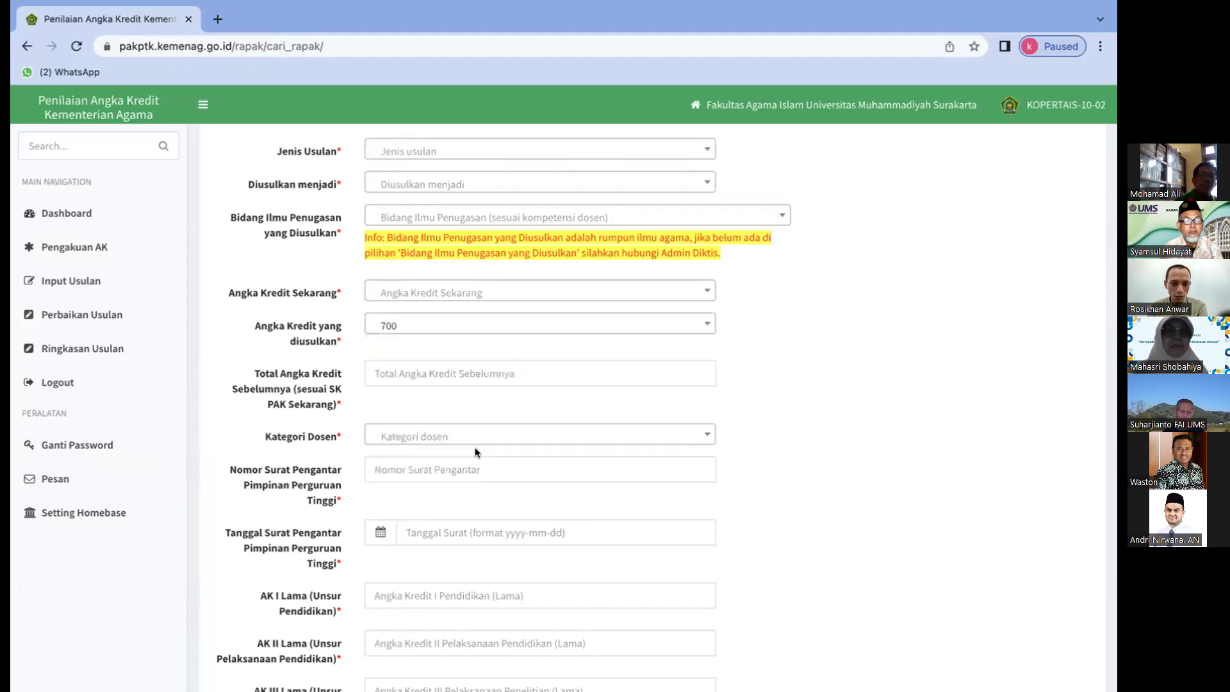
Step: Set Angka Kredit Sekarang to 150
{"action": "left_click", "coordinate": [555, 296]}
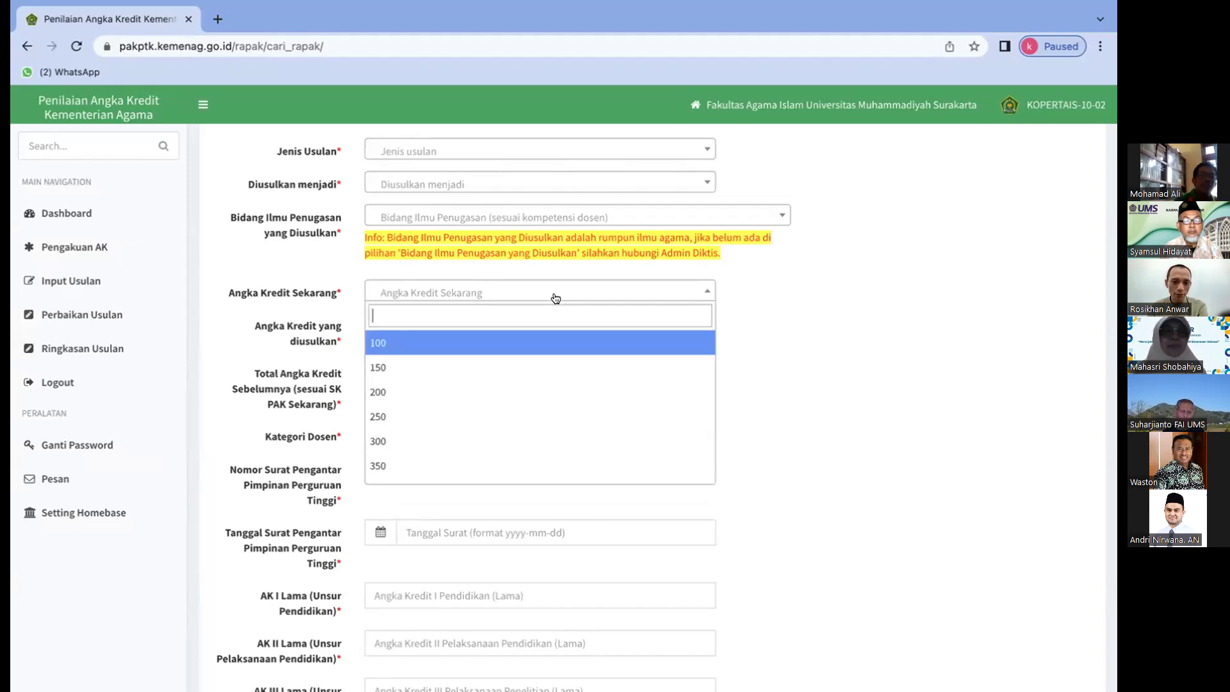
{"action": "left_click", "coordinate": [439, 367]}
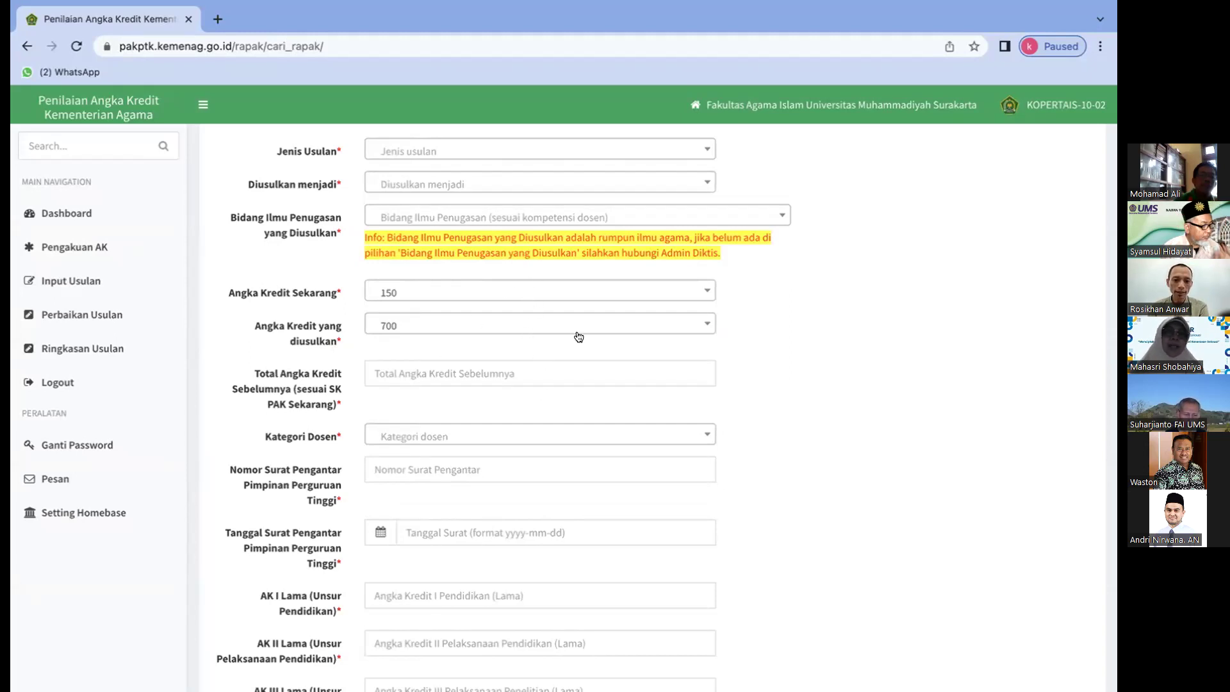
{"action": "left_click", "coordinate": [602, 293]}
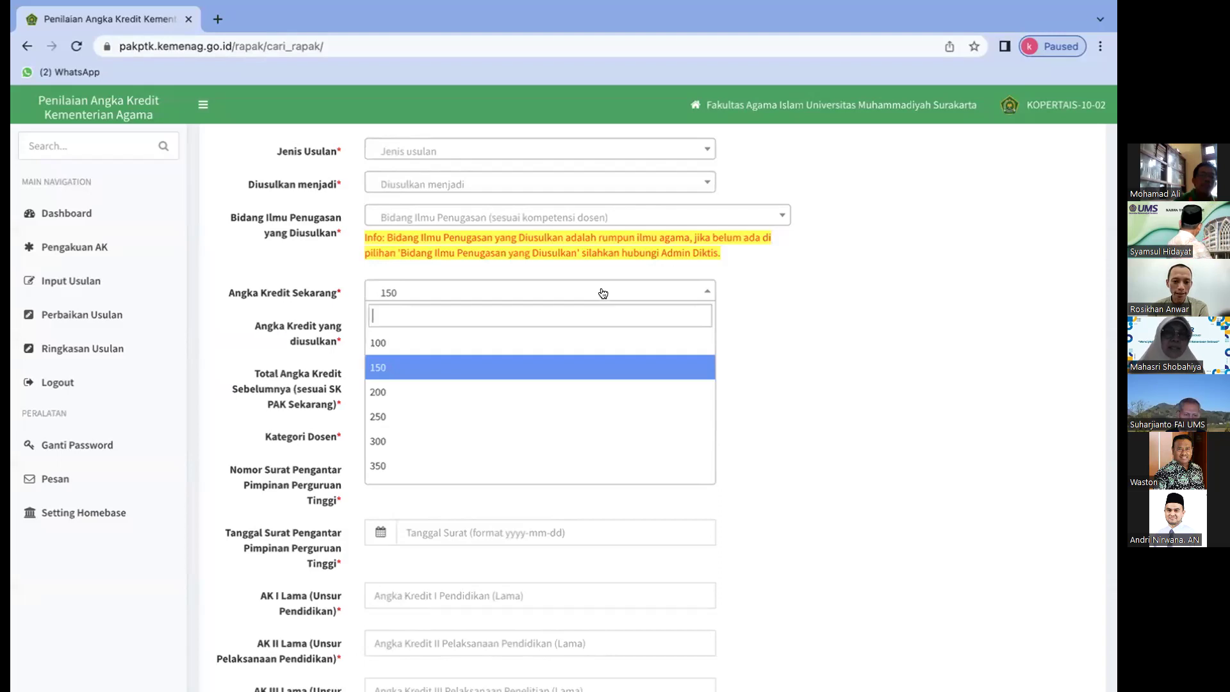
{"action": "left_click", "coordinate": [591, 360]}
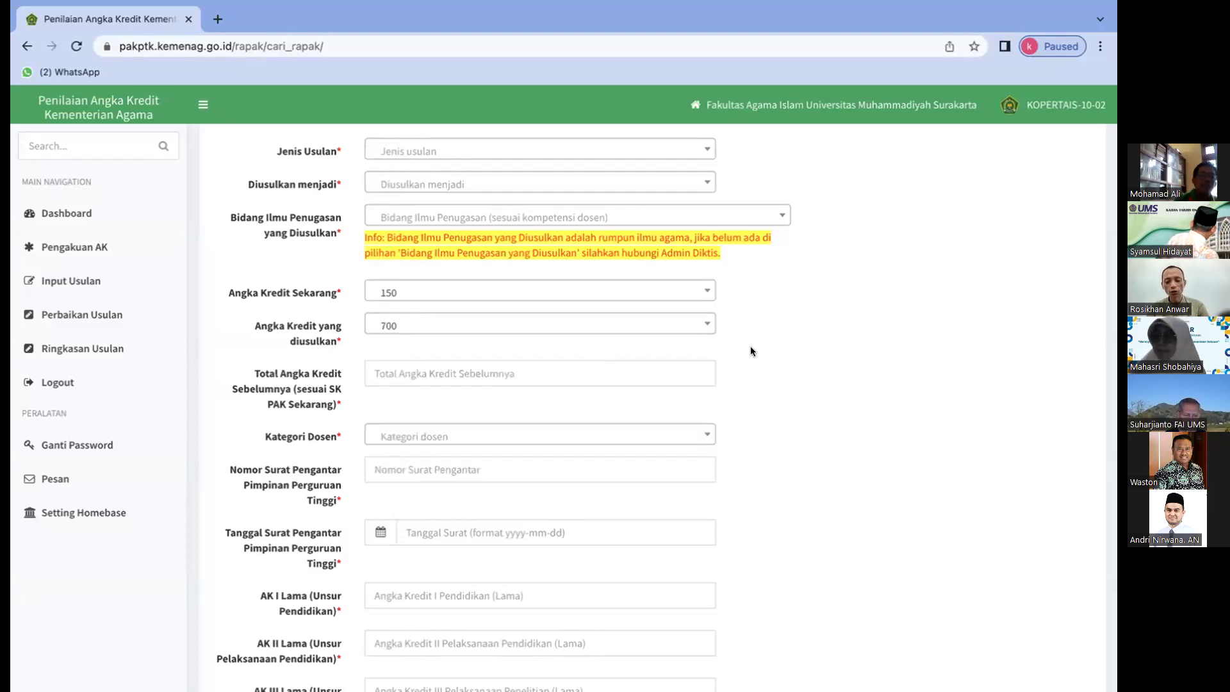
Step: Enter 550 in the Total Angka Kredit Sebelumnya field
{"action": "scroll", "coordinate": [799, 333], "scroll_direction": "down", "scroll_amount": 1}
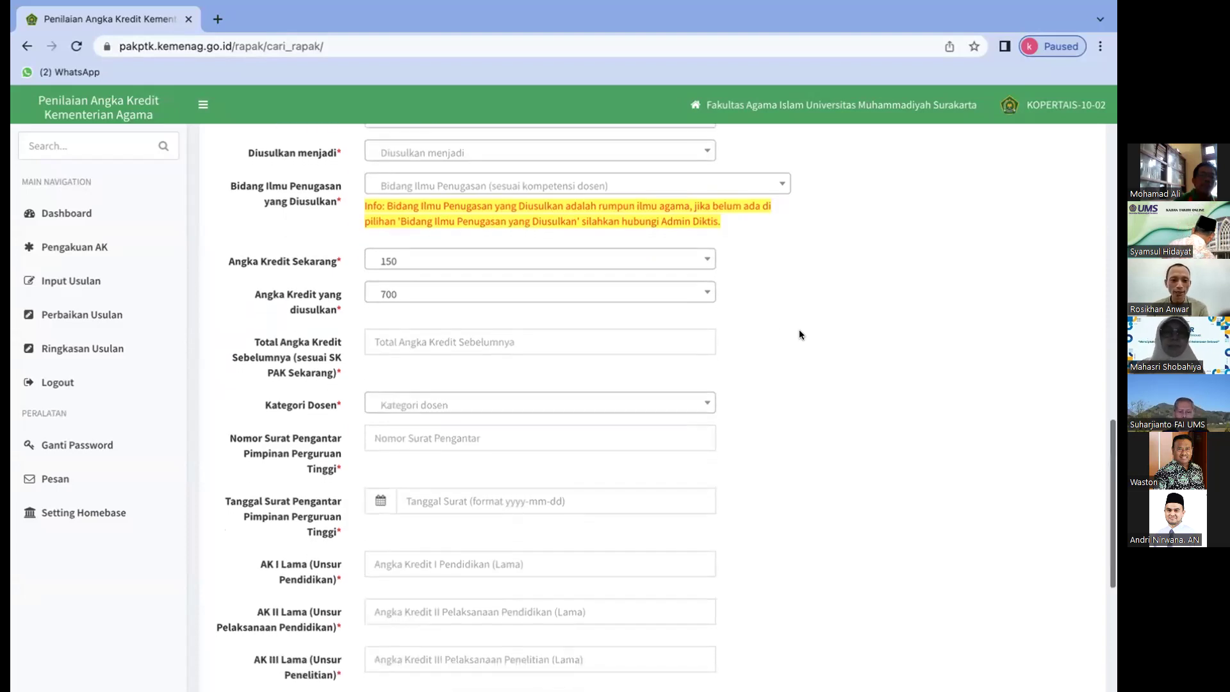
{"action": "scroll", "coordinate": [798, 329], "scroll_direction": "down", "scroll_amount": 2}
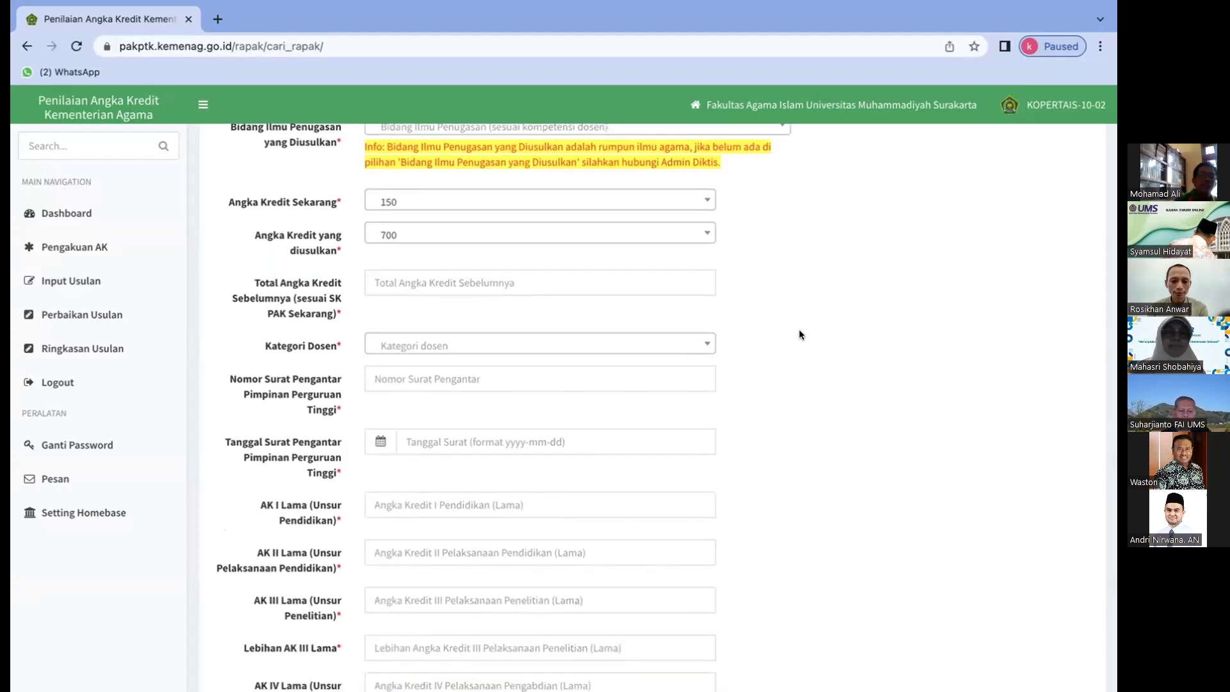
{"action": "scroll", "coordinate": [798, 330], "scroll_direction": "down", "scroll_amount": 1}
{"action": "scroll", "coordinate": [798, 329], "scroll_direction": "up", "scroll_amount": 1}
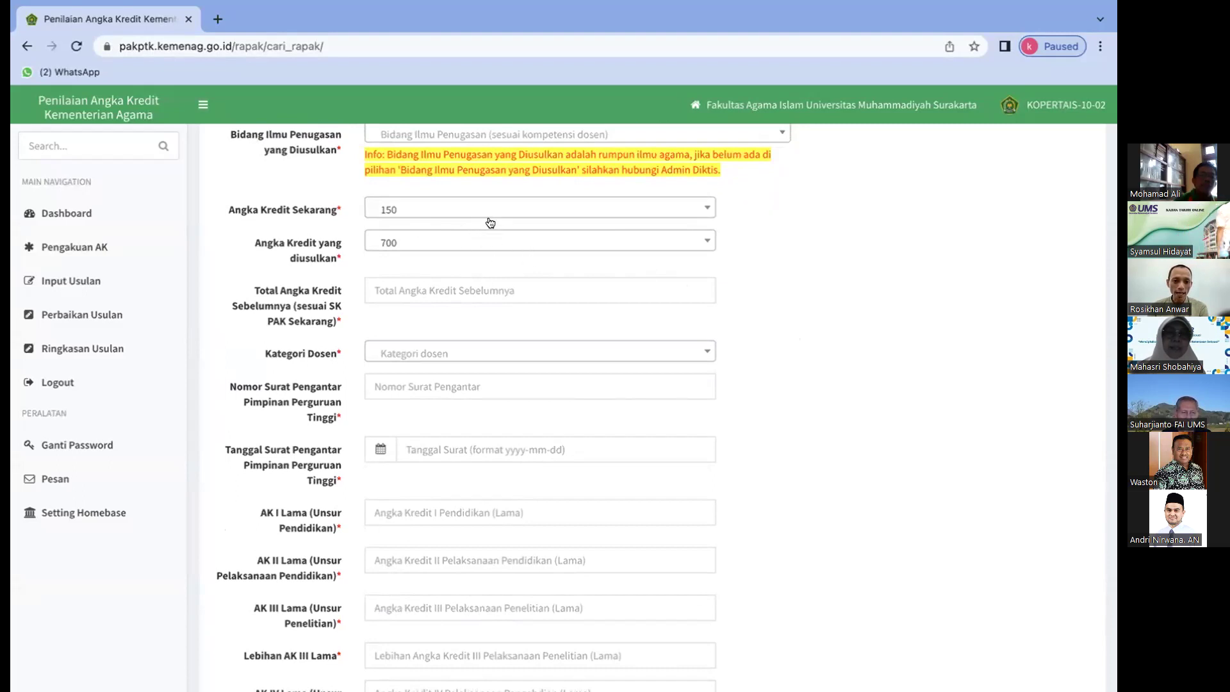
{"action": "left_click", "coordinate": [451, 278]}
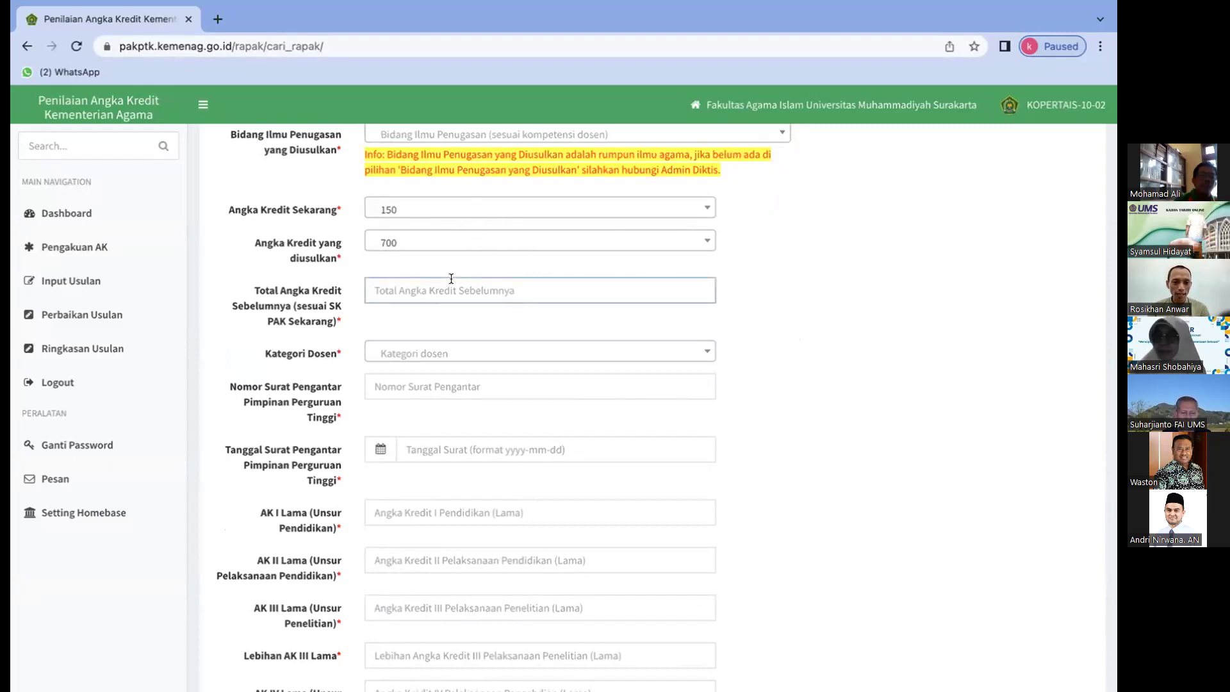
{"action": "type", "text": "550"}
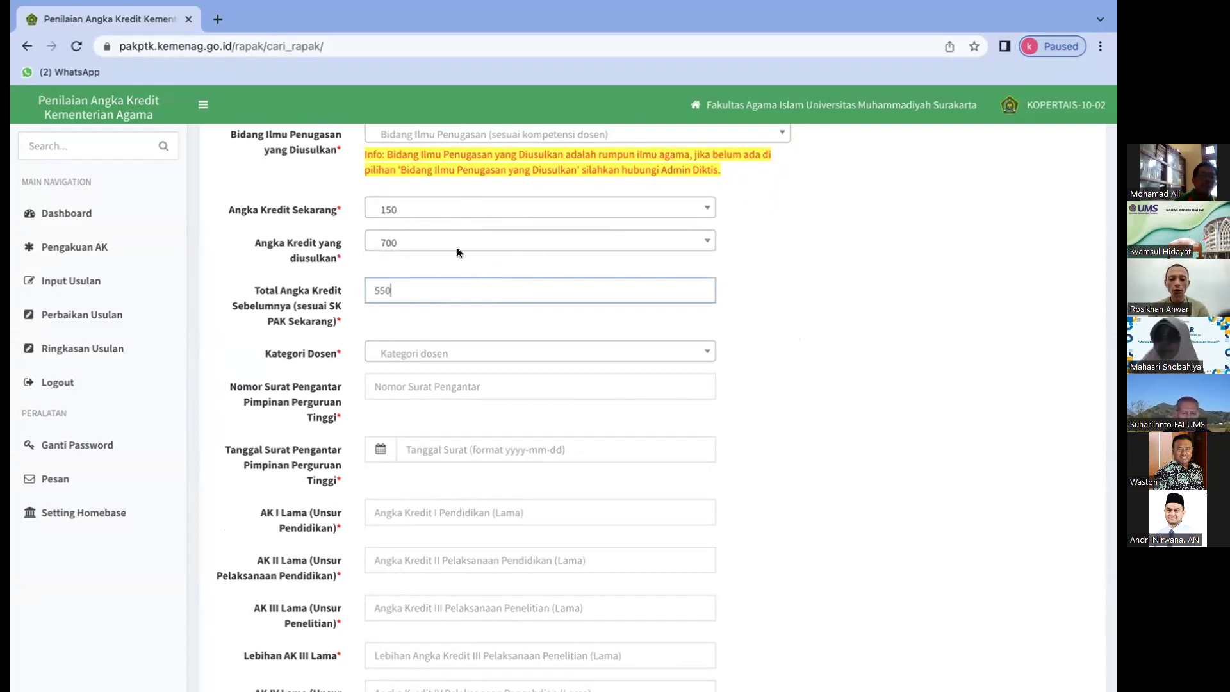
{"action": "left_click", "coordinate": [742, 372]}
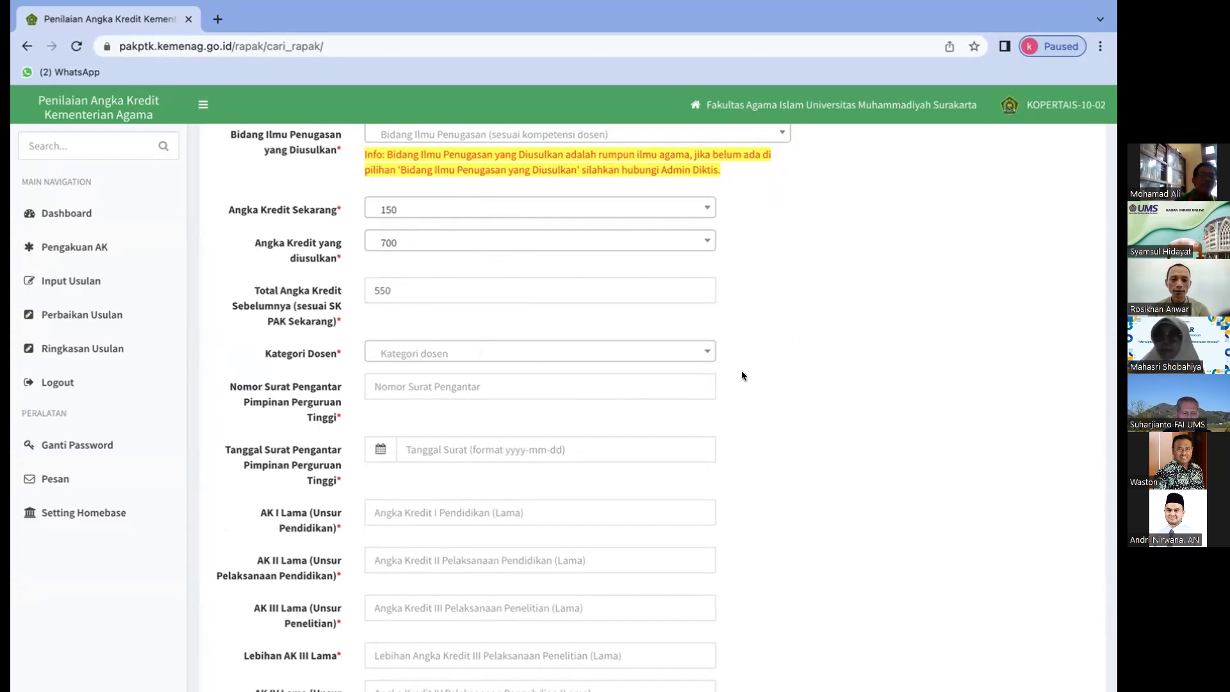
Step: Choose Dosen Akademik as the Kategori Dosen
{"action": "scroll", "coordinate": [770, 310], "scroll_direction": "down", "scroll_amount": 1}
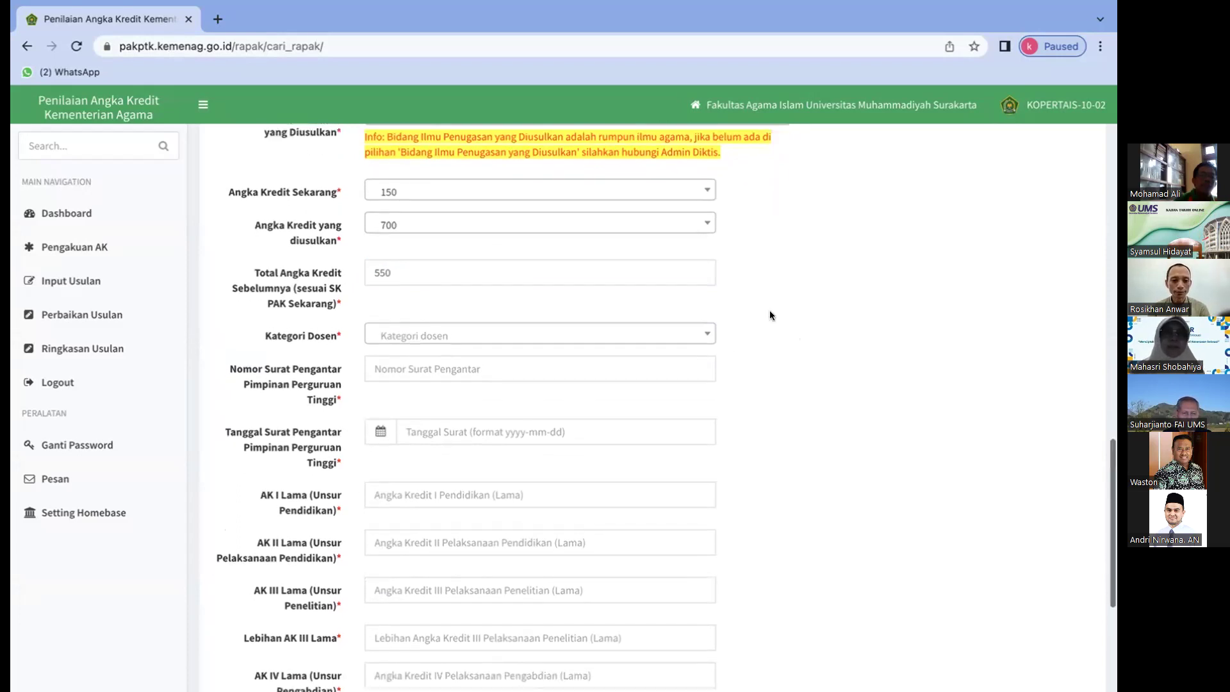
{"action": "left_click", "coordinate": [699, 333]}
{"action": "left_click", "coordinate": [672, 388]}
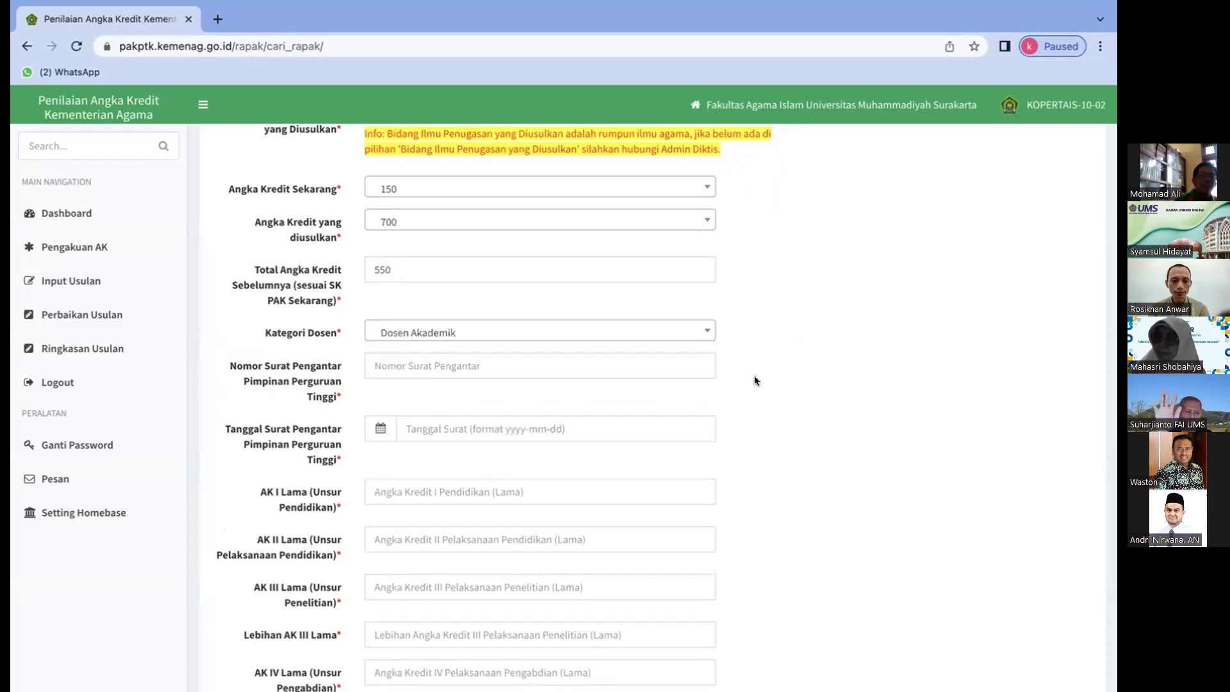
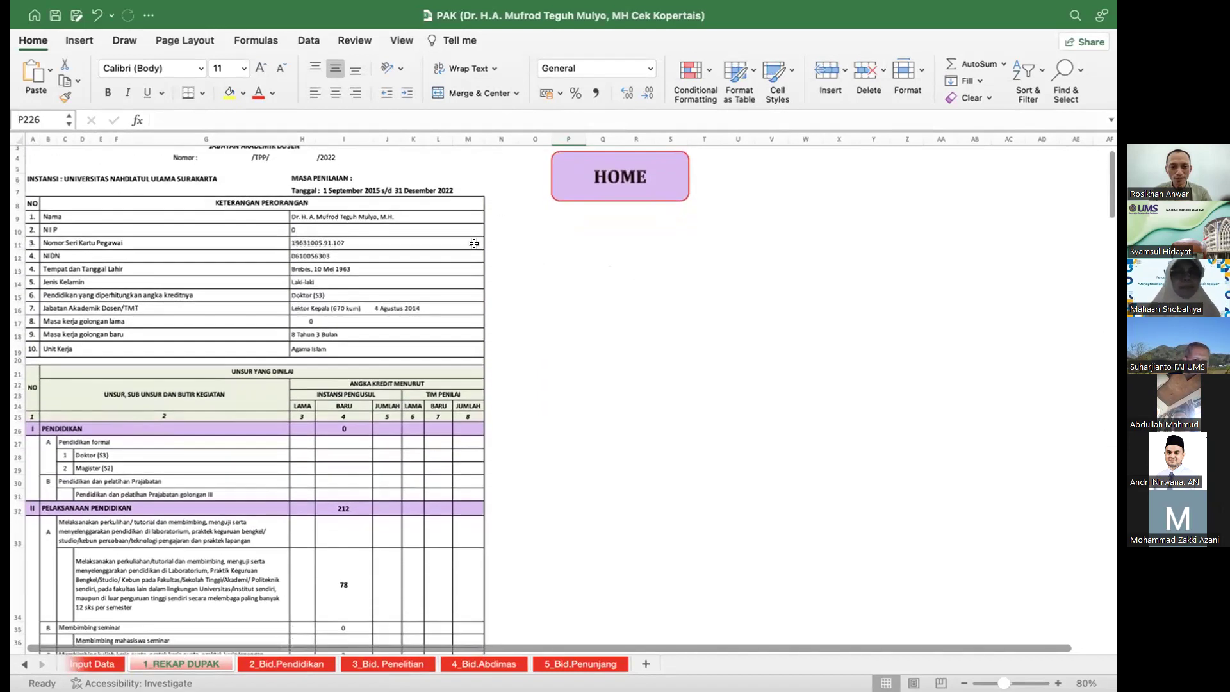
Step: Scroll down through the 1_REKAP DUPAK credit summary sheet
{"action": "scroll", "coordinate": [395, 369], "scroll_direction": "down", "scroll_amount": 5}
{"action": "scroll", "coordinate": [336, 449], "scroll_direction": "down", "scroll_amount": 3}
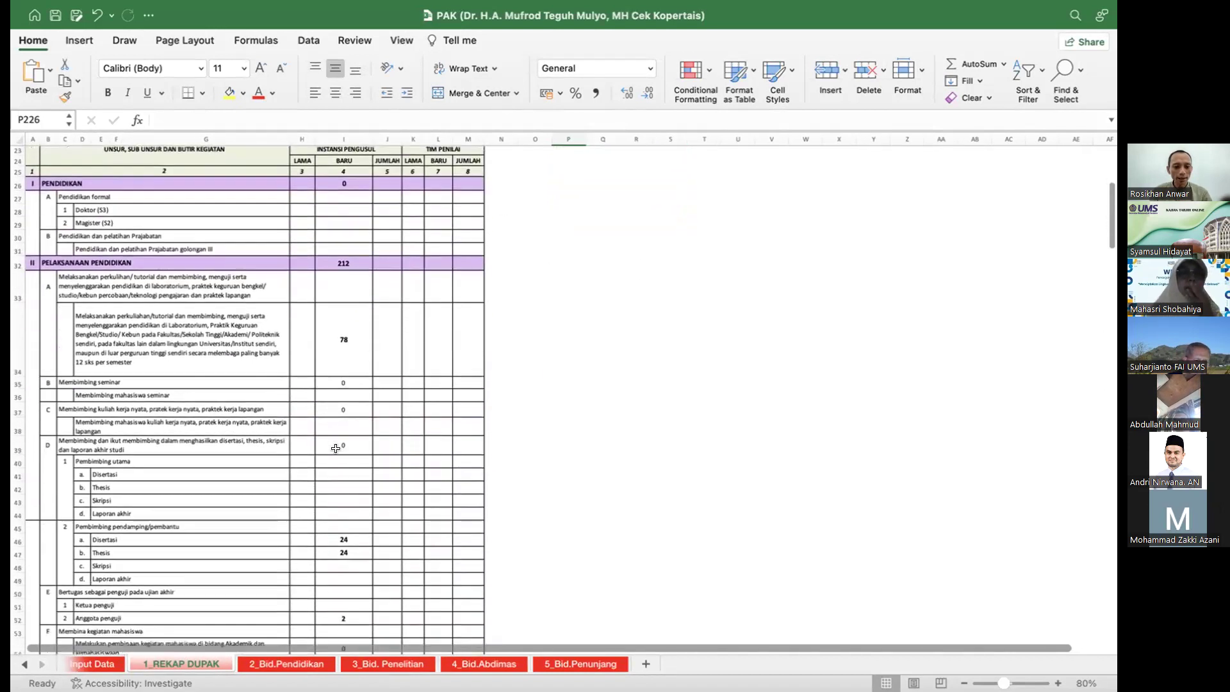
{"action": "scroll", "coordinate": [335, 450], "scroll_direction": "up", "scroll_amount": 1}
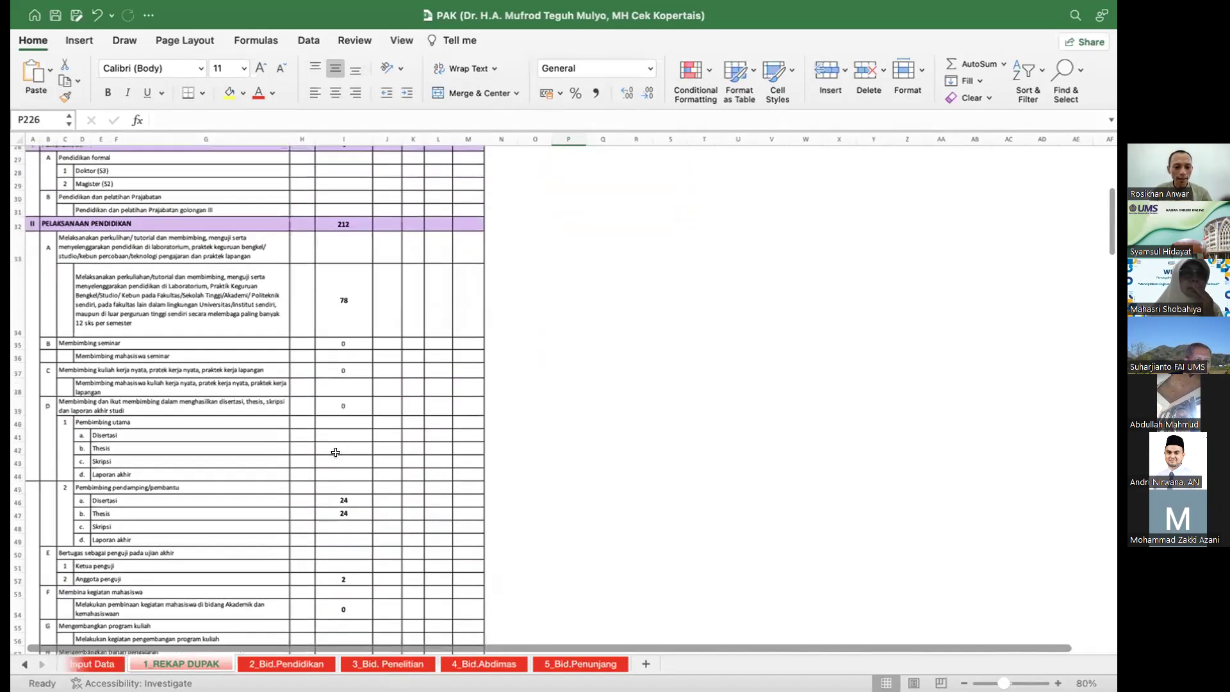
{"action": "scroll", "coordinate": [239, 384], "scroll_direction": "down", "scroll_amount": 4}
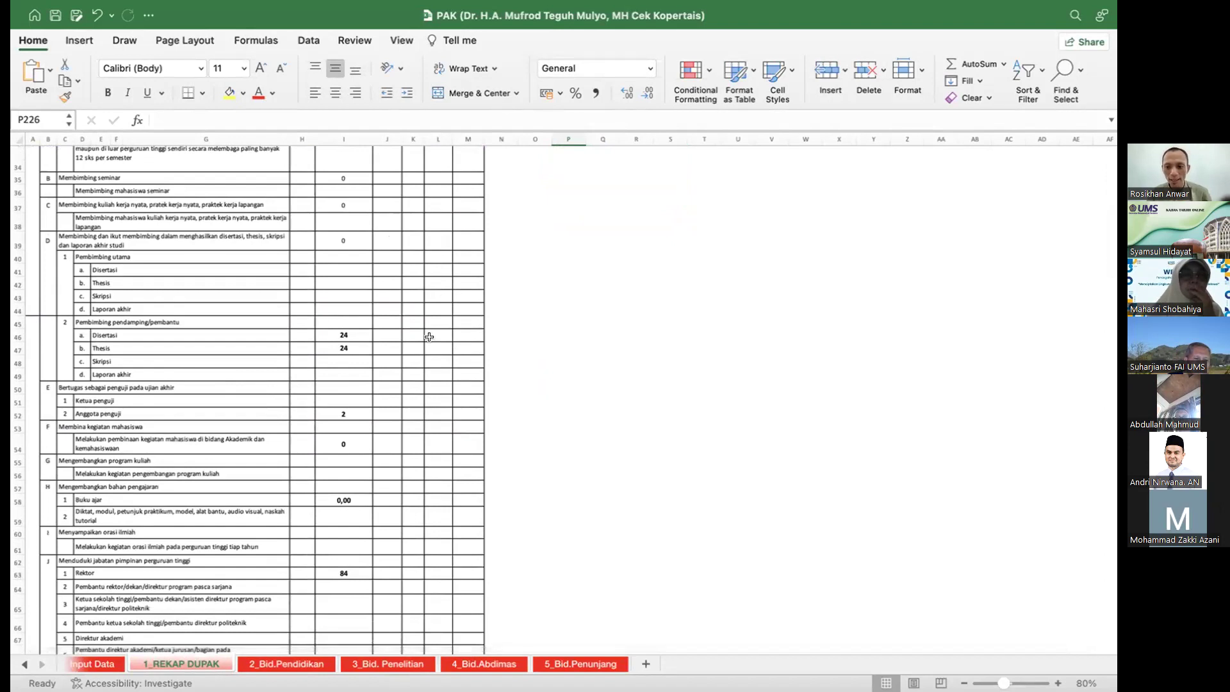
{"action": "scroll", "coordinate": [346, 369], "scroll_direction": "down", "scroll_amount": 6}
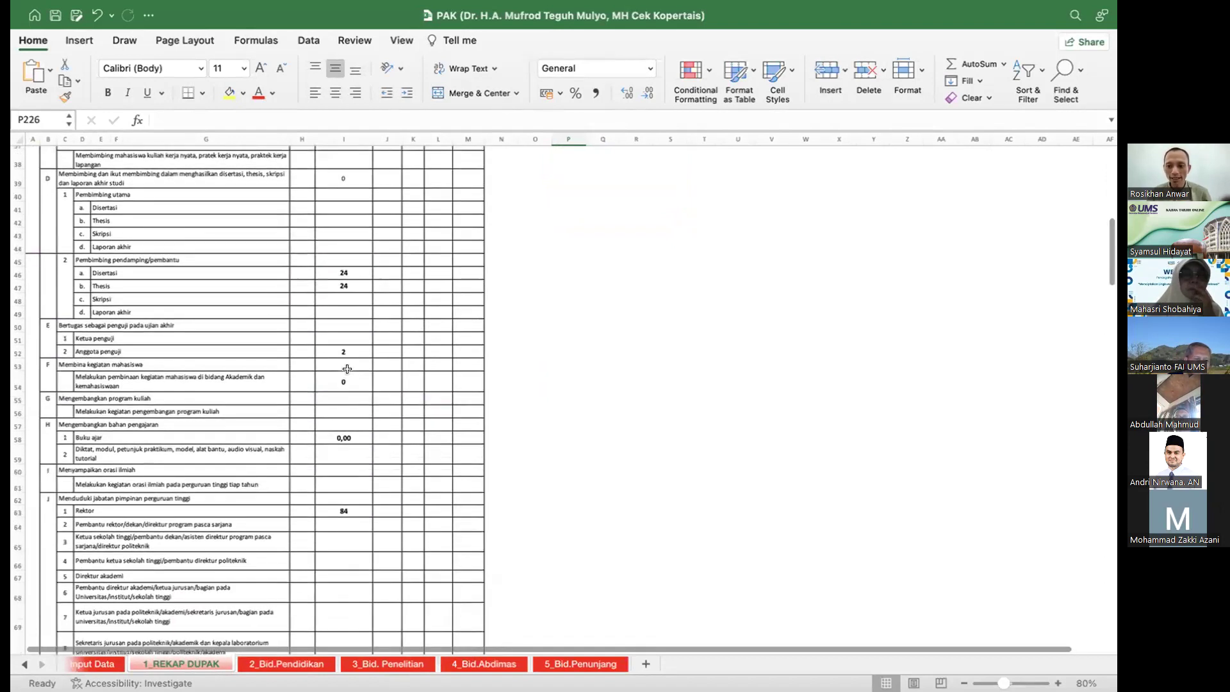
{"action": "scroll", "coordinate": [347, 369], "scroll_direction": "down", "scroll_amount": 8}
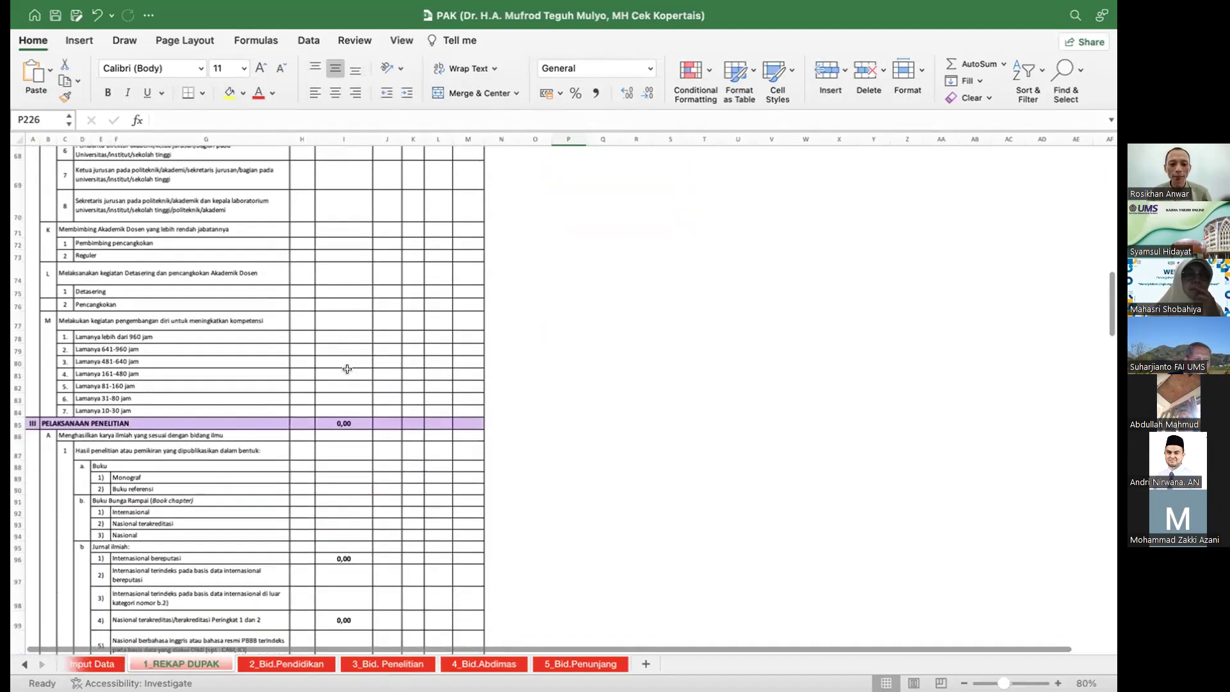
{"action": "scroll", "coordinate": [346, 369], "scroll_direction": "down", "scroll_amount": 2}
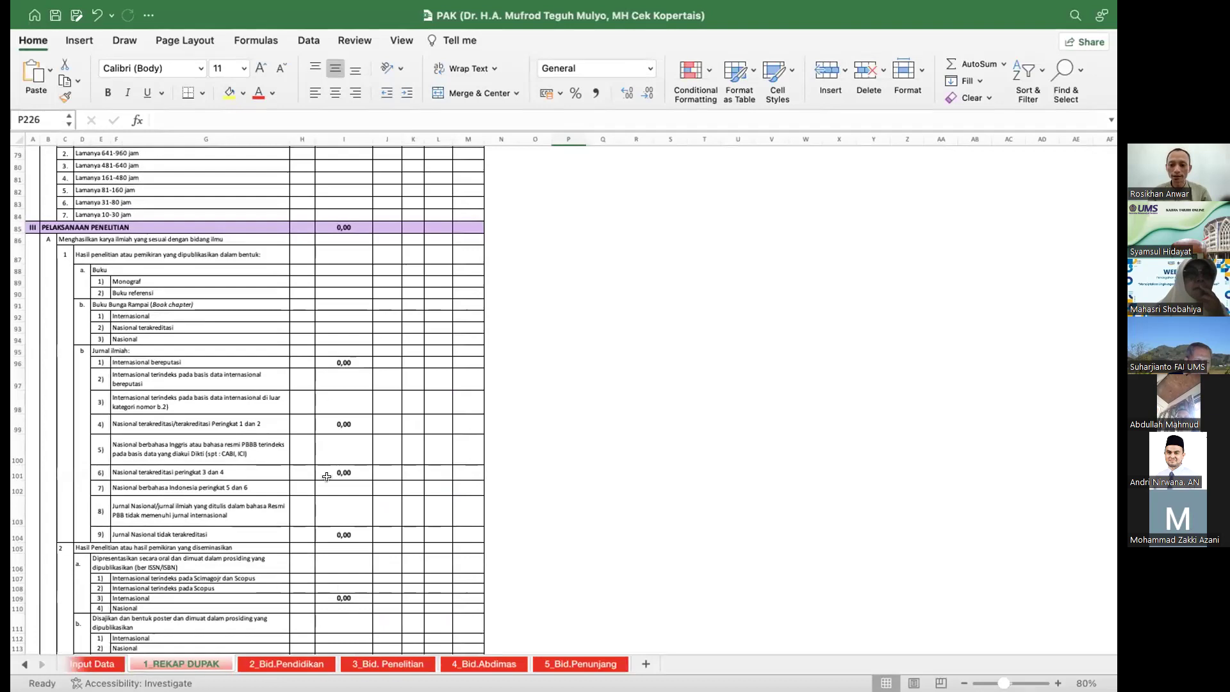
{"action": "scroll", "coordinate": [319, 485], "scroll_direction": "down", "scroll_amount": 1}
{"action": "scroll", "coordinate": [319, 484], "scroll_direction": "down", "scroll_amount": 9}
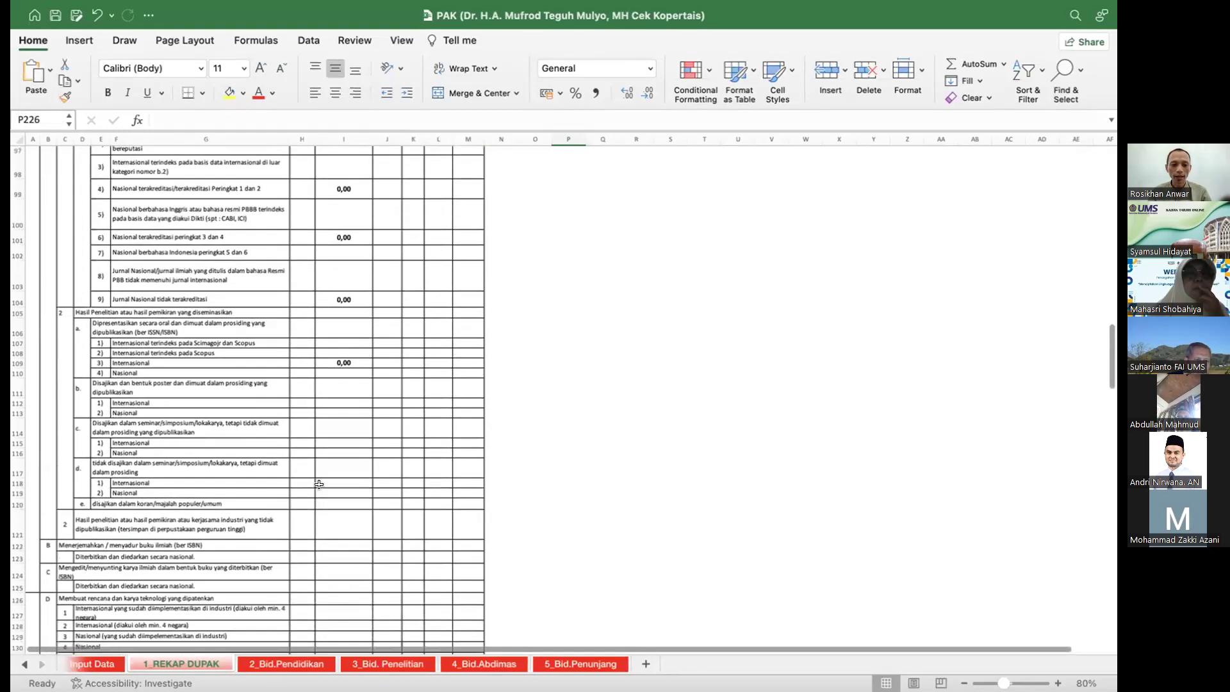
{"action": "scroll", "coordinate": [319, 484], "scroll_direction": "down", "scroll_amount": 3}
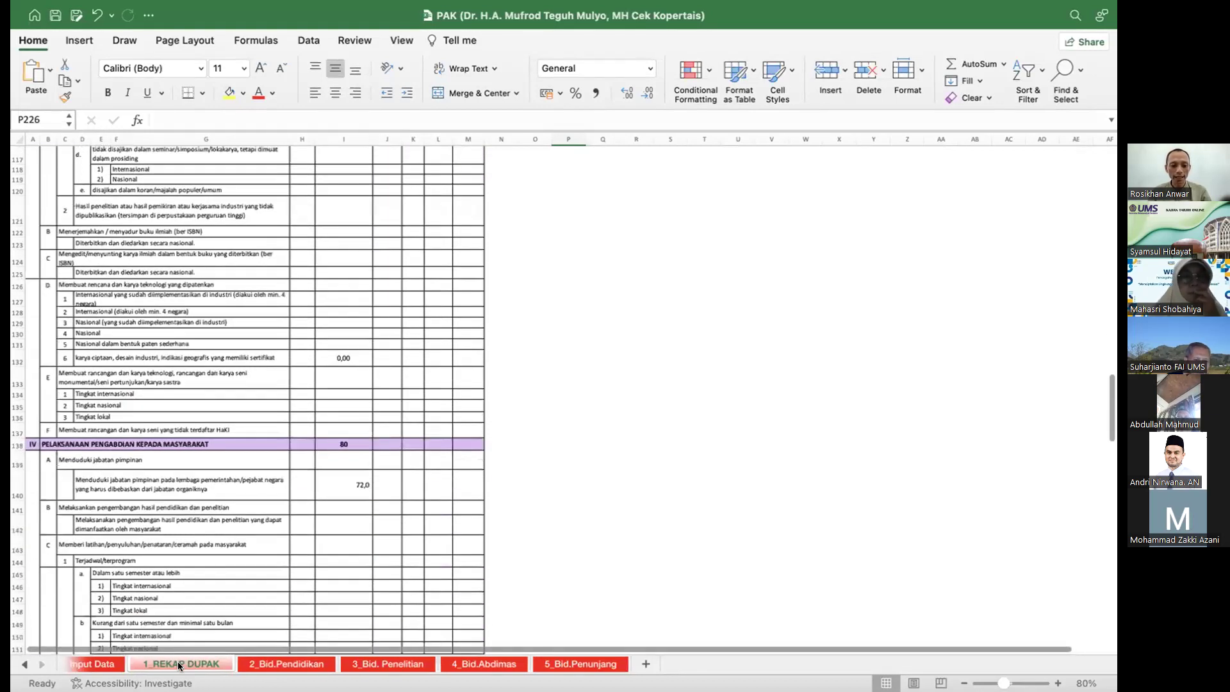
Step: Flip through the 2_Bid.Pendidikan, 3_Bid. Penelitian, 4_Bid.Abdimas and 5_Bid.Penunjang sheets, ending on 2_Bid.Pendidikan
{"action": "left_click", "coordinate": [312, 664]}
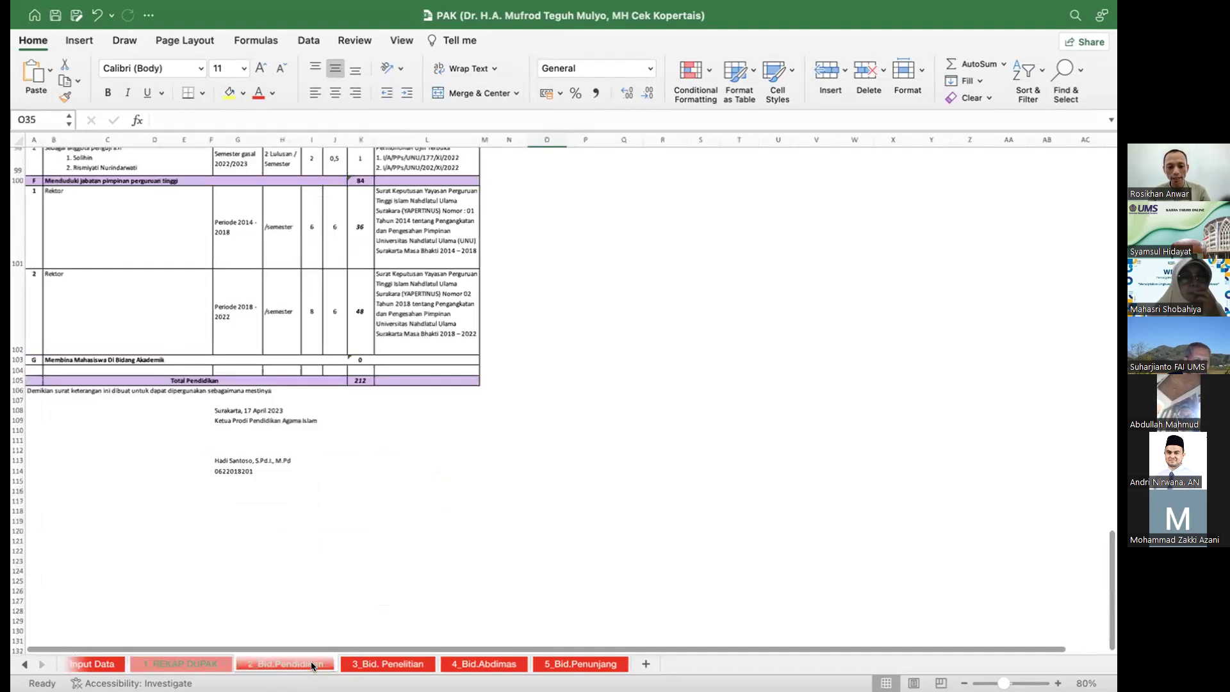
{"action": "left_click", "coordinate": [403, 664]}
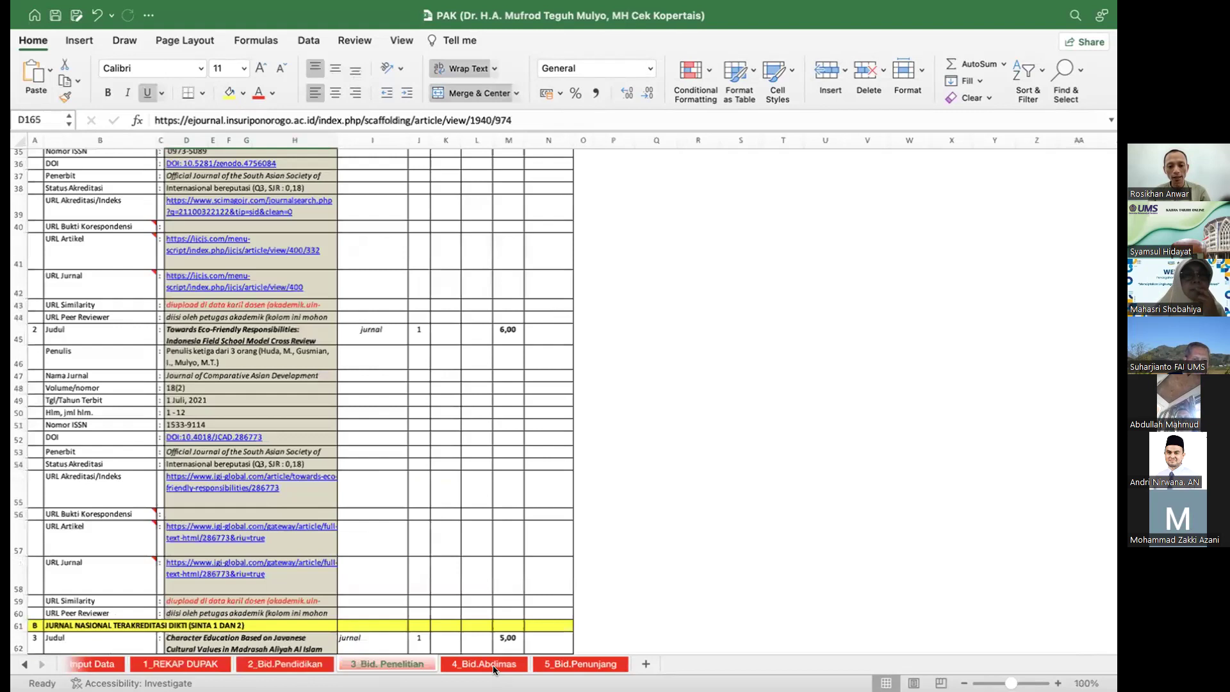
{"action": "left_click", "coordinate": [493, 665]}
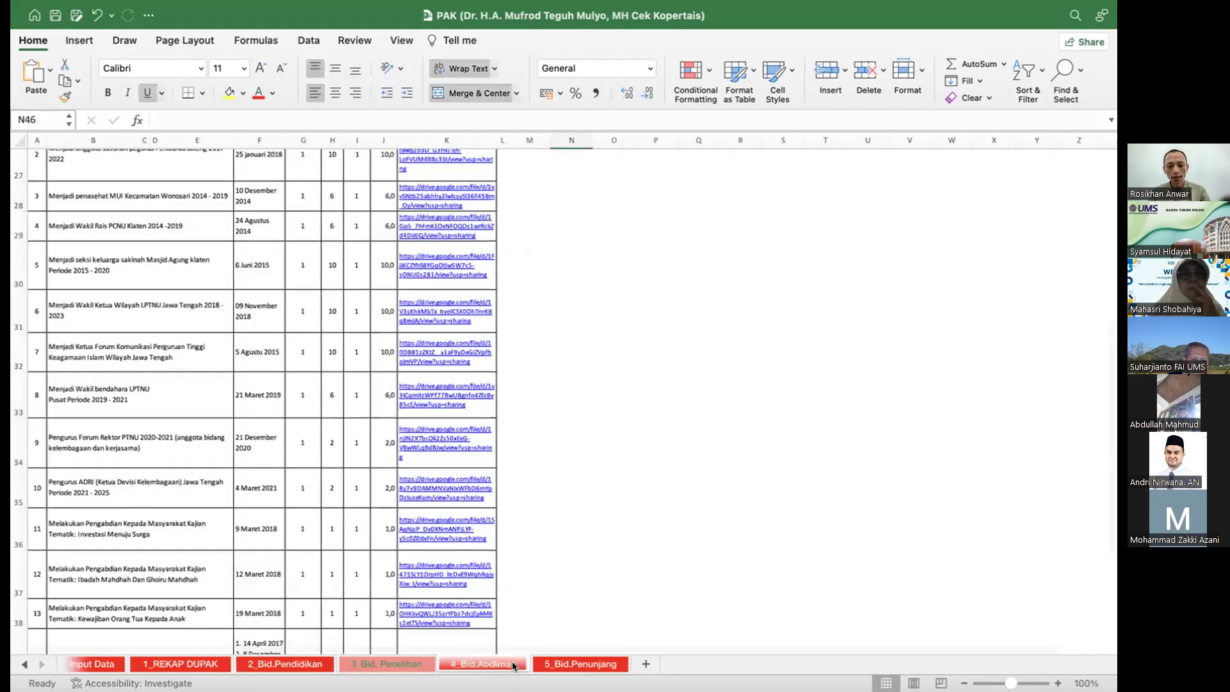
{"action": "left_click", "coordinate": [586, 665]}
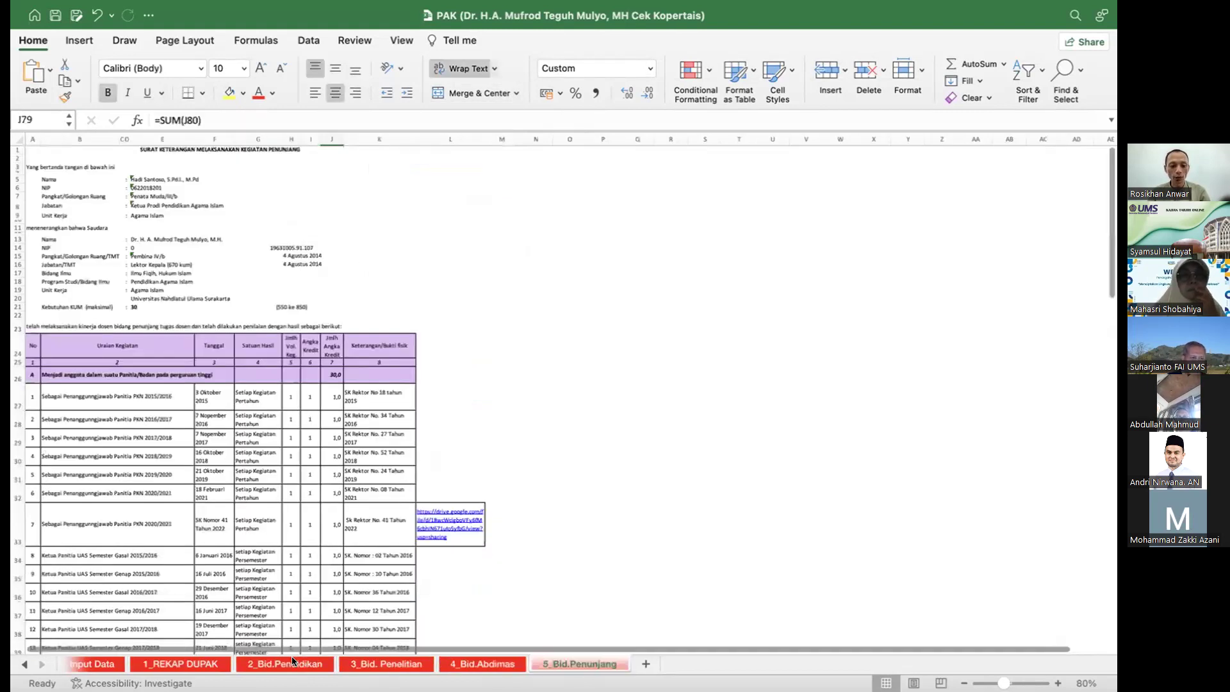
{"action": "left_click", "coordinate": [291, 664]}
{"action": "scroll", "coordinate": [441, 373], "scroll_direction": "up", "scroll_amount": 20}
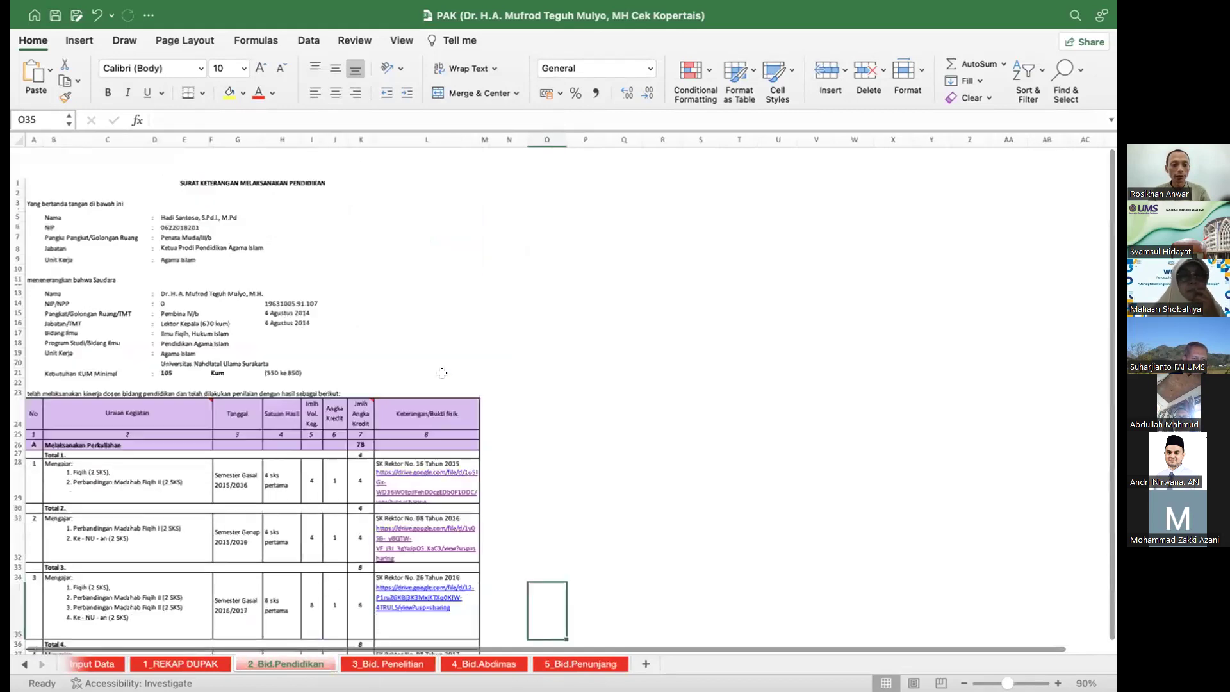
Step: Inspect the Fiqih course list in cell C29 of the education sheet
{"action": "scroll", "coordinate": [440, 372], "scroll_direction": "down", "scroll_amount": 5}
{"action": "left_click", "coordinate": [87, 290]}
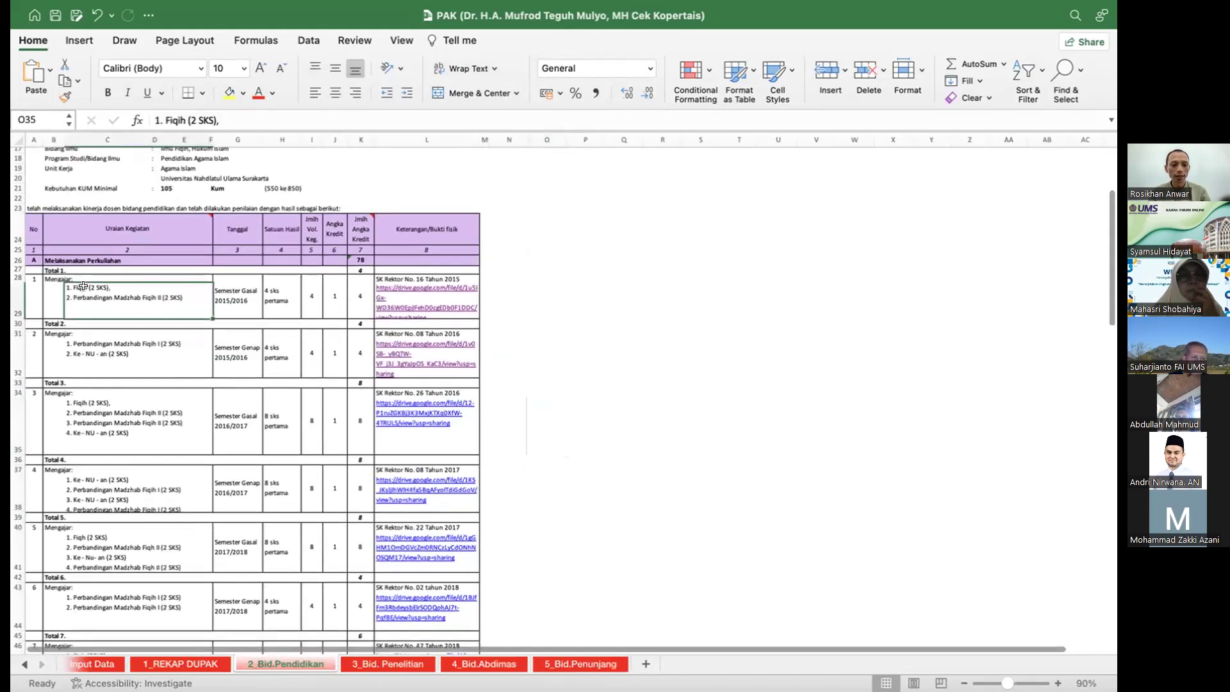
{"action": "scroll", "coordinate": [150, 342], "scroll_direction": "down", "scroll_amount": 2}
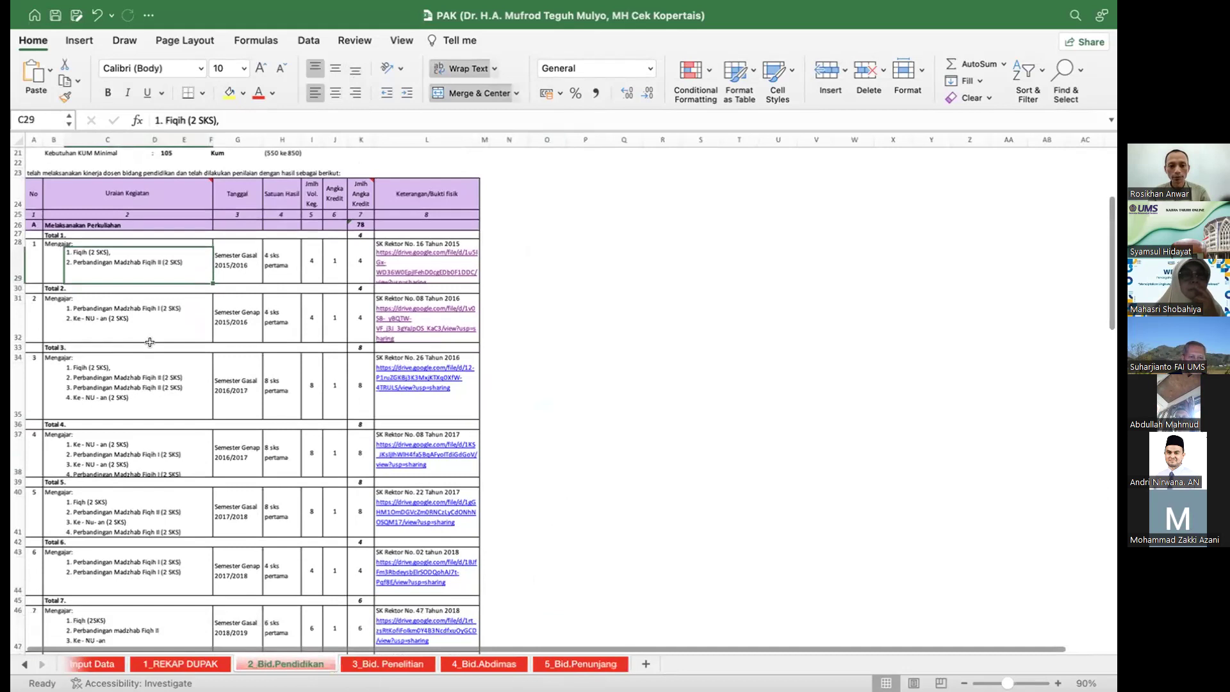
{"action": "scroll", "coordinate": [150, 342], "scroll_direction": "up", "scroll_amount": 5}
{"action": "scroll", "coordinate": [150, 342], "scroll_direction": "down", "scroll_amount": 3}
{"action": "scroll", "coordinate": [150, 342], "scroll_direction": "down", "scroll_amount": 5}
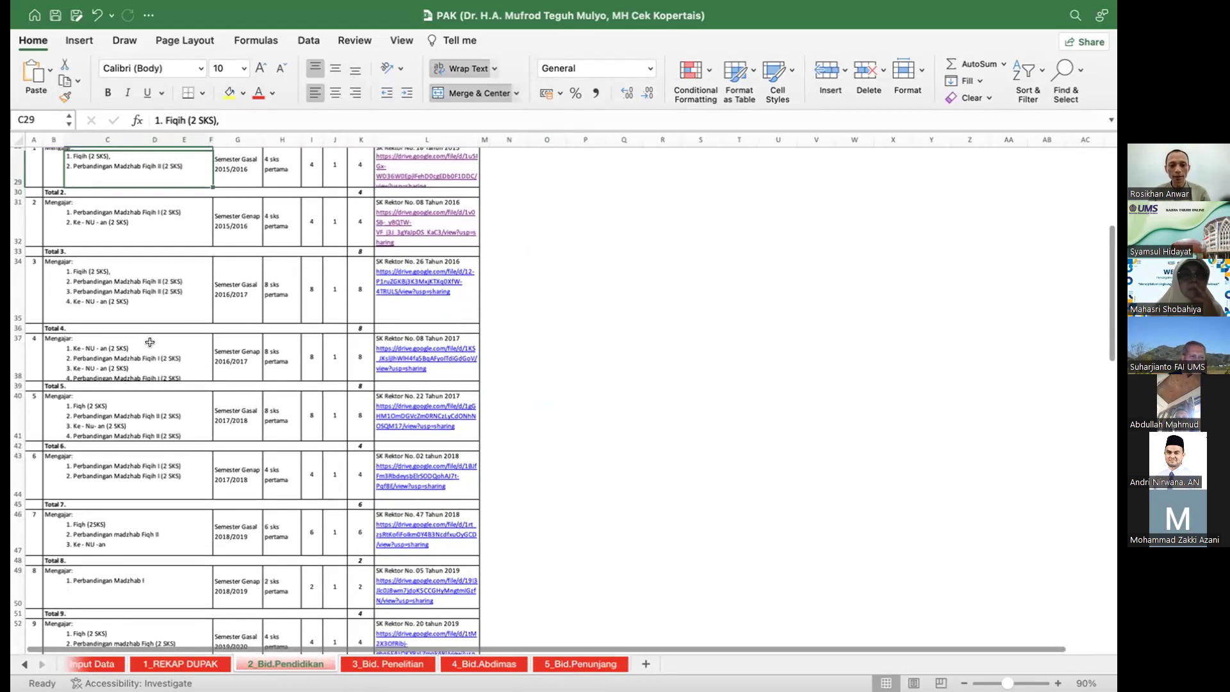
{"action": "scroll", "coordinate": [150, 342], "scroll_direction": "up", "scroll_amount": 2}
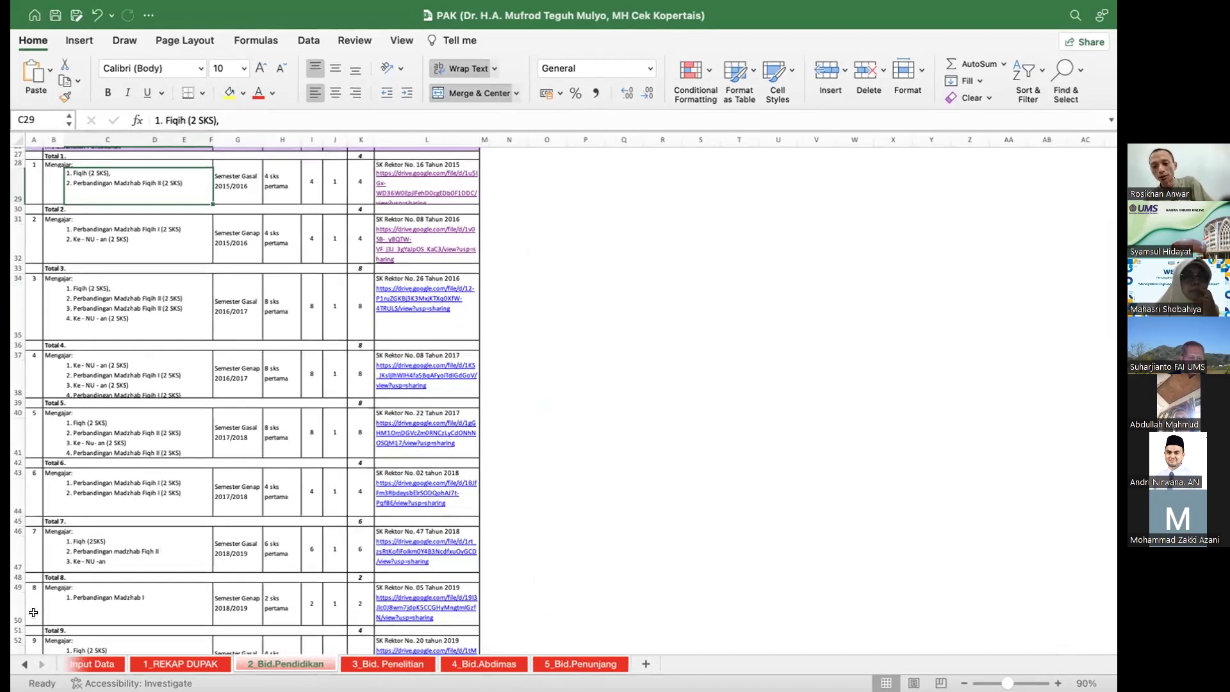
Step: Scroll down to the 212 Total Pendidikan, then switch to the 3_Bid. Penelitian sheet
{"action": "scroll", "coordinate": [128, 577], "scroll_direction": "down", "scroll_amount": 3}
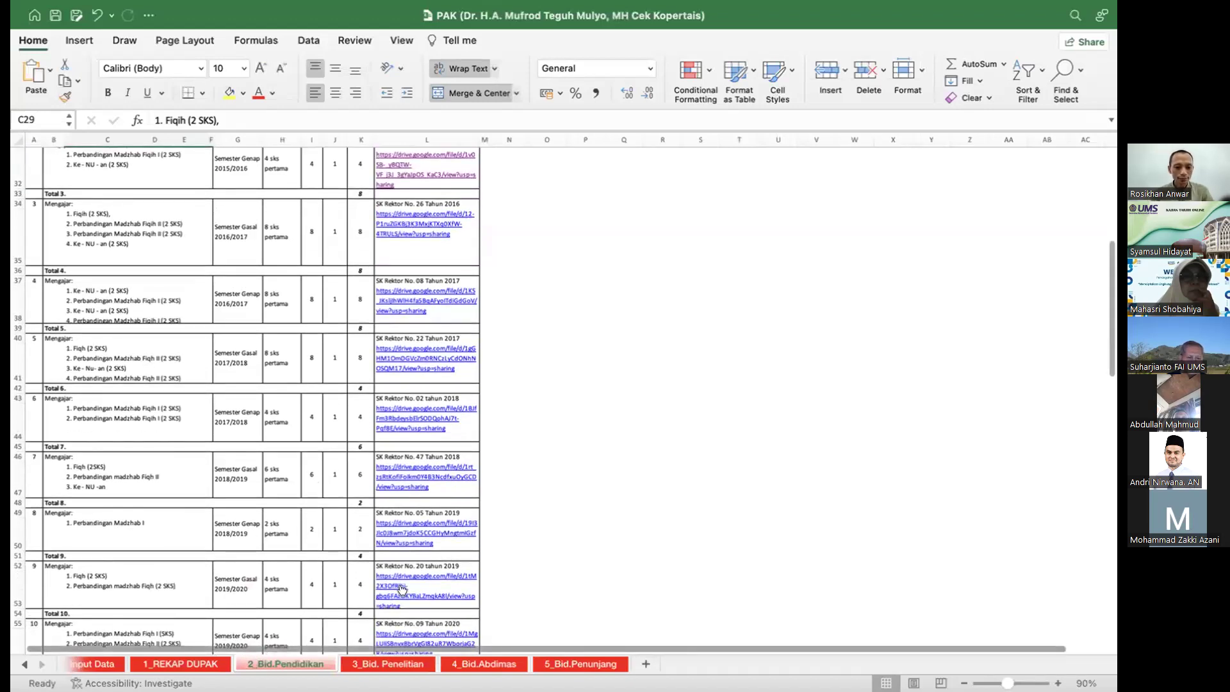
{"action": "scroll", "coordinate": [405, 534], "scroll_direction": "down", "scroll_amount": 5}
{"action": "scroll", "coordinate": [406, 534], "scroll_direction": "down", "scroll_amount": 10}
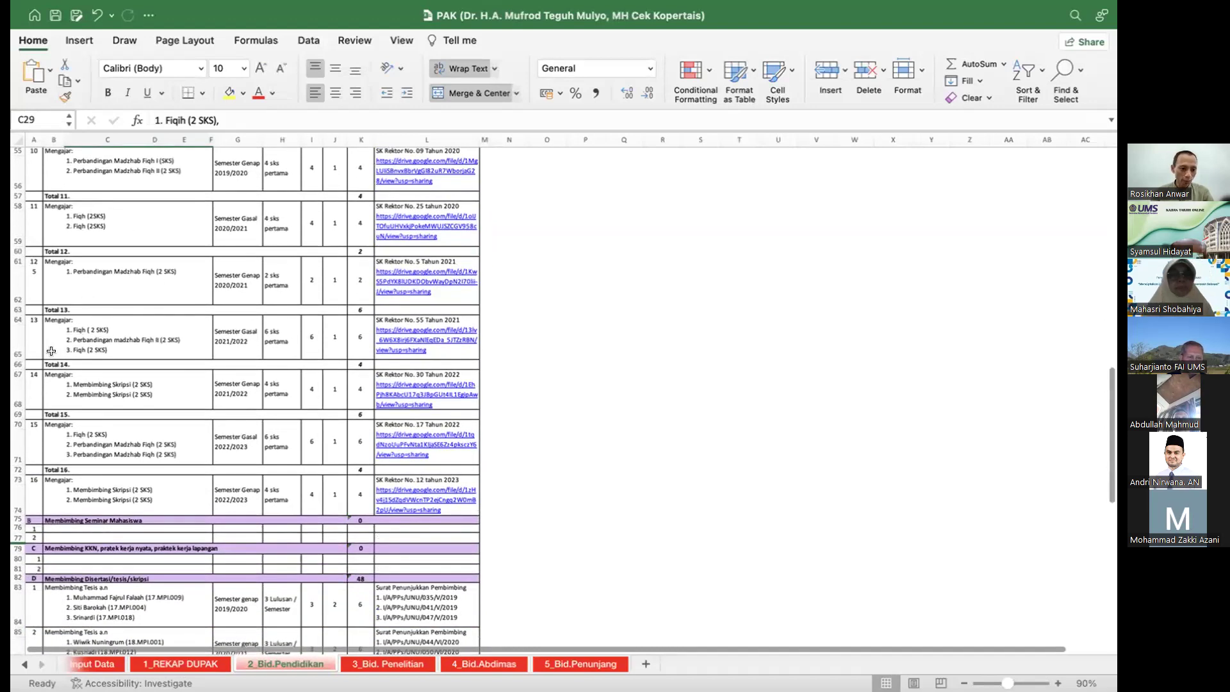
{"action": "scroll", "coordinate": [52, 352], "scroll_direction": "down", "scroll_amount": 3}
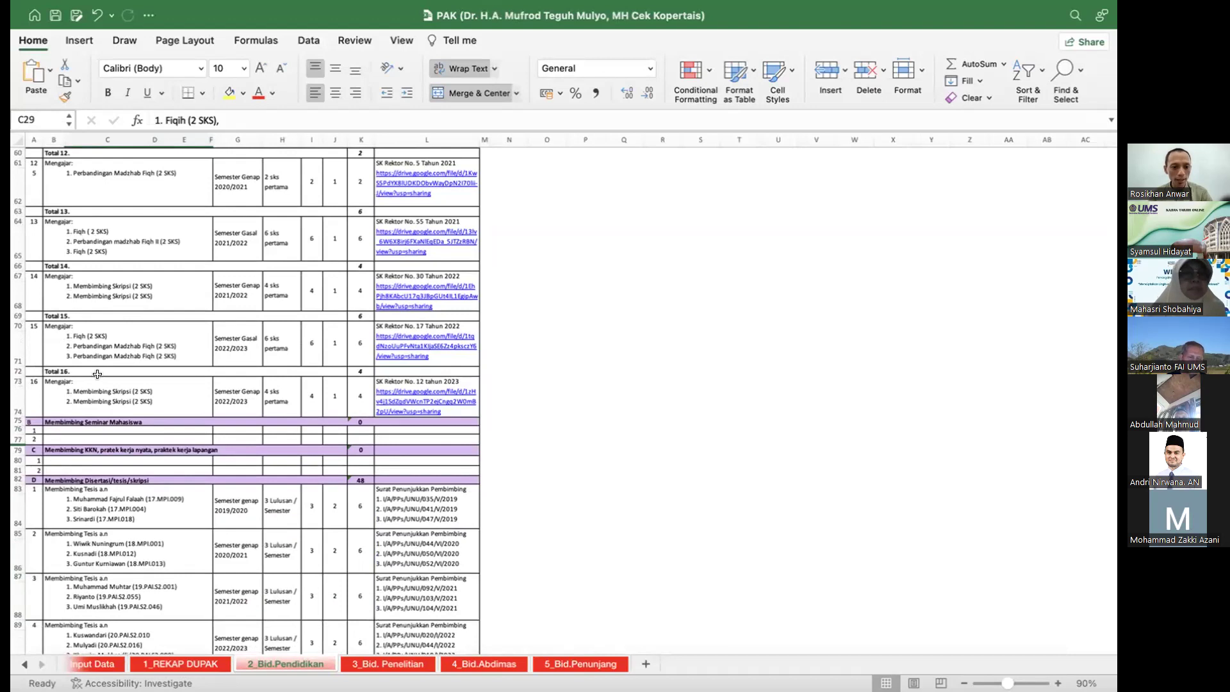
{"action": "scroll", "coordinate": [278, 596], "scroll_direction": "down", "scroll_amount": 15}
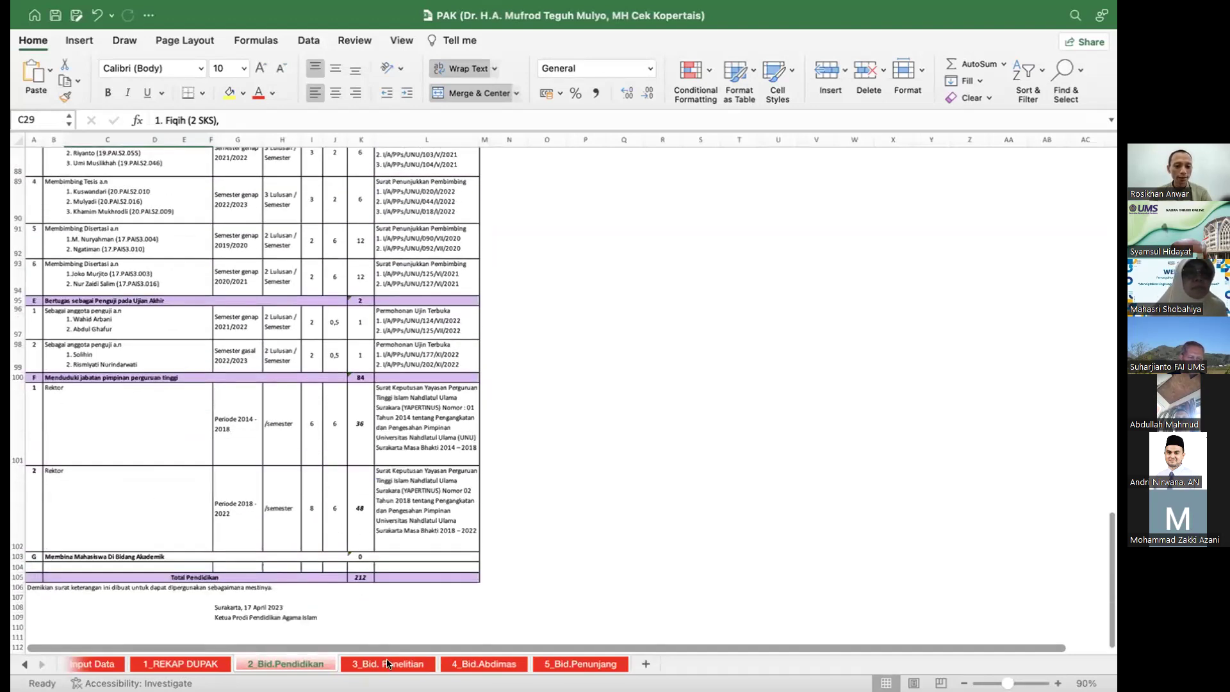
{"action": "left_click", "coordinate": [388, 662]}
Step: Scroll through the 3_Bid. Penelitian journal publications, such as the entry credited 6,00
{"action": "scroll", "coordinate": [553, 368], "scroll_direction": "up", "scroll_amount": 20}
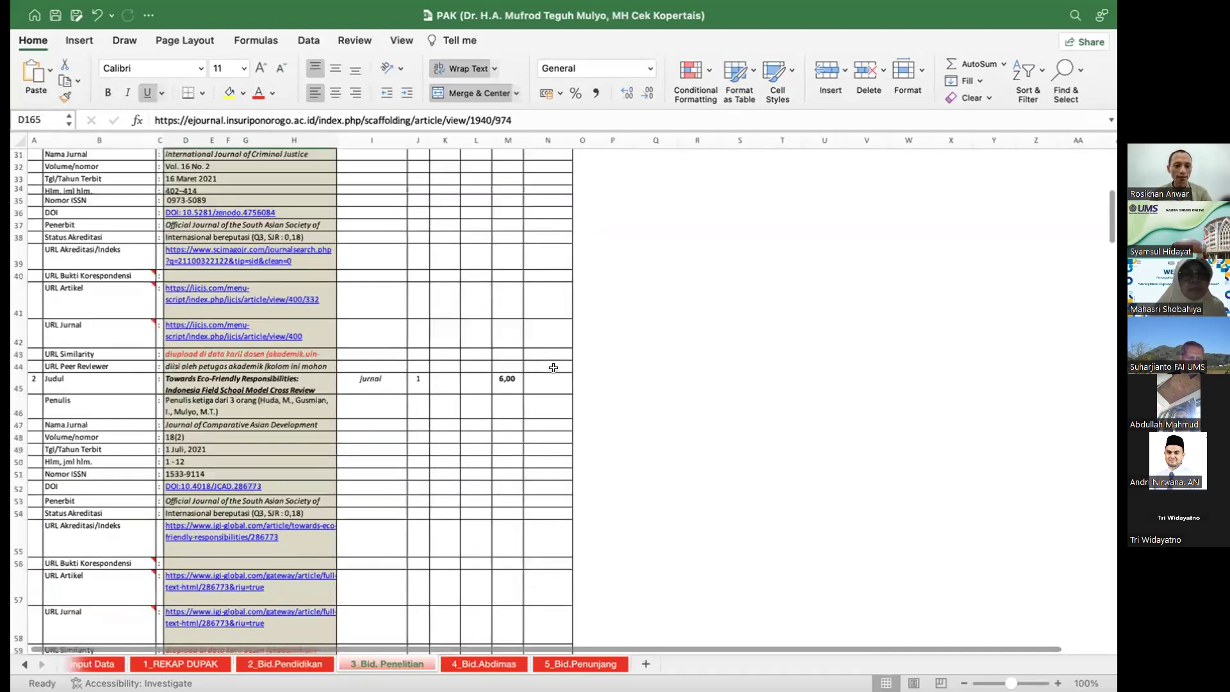
{"action": "scroll", "coordinate": [554, 367], "scroll_direction": "up", "scroll_amount": 4}
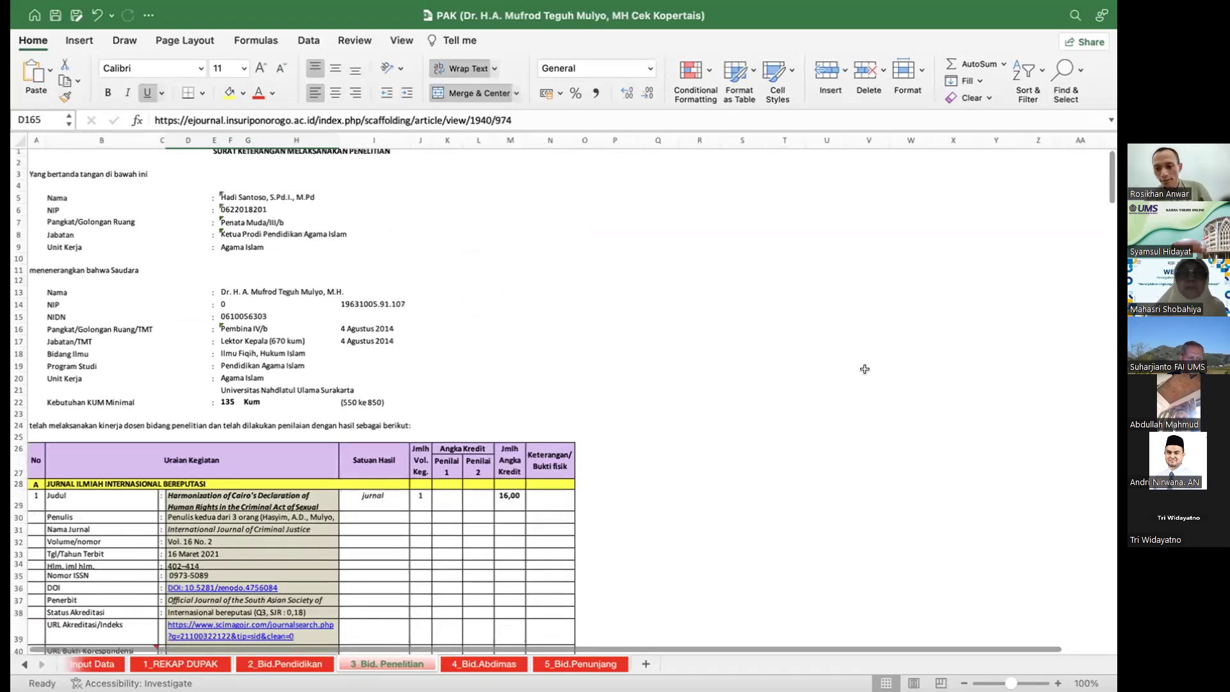
{"action": "scroll", "coordinate": [864, 368], "scroll_direction": "down", "scroll_amount": 10}
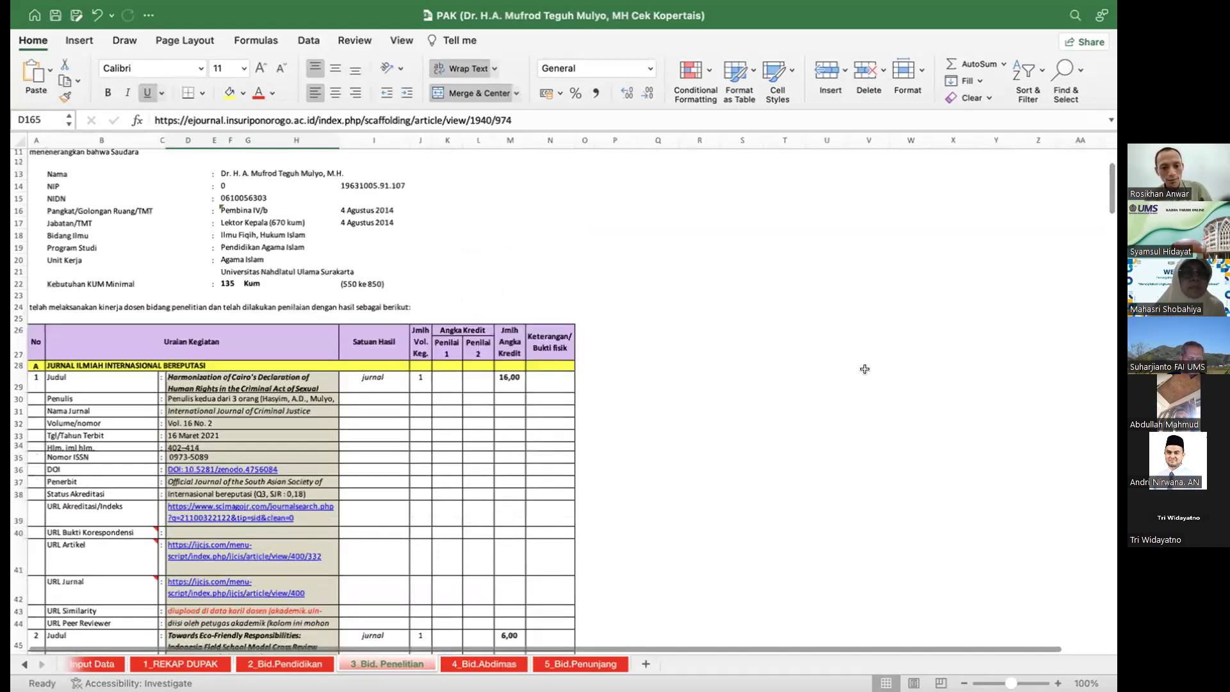
{"action": "scroll", "coordinate": [864, 369], "scroll_direction": "down", "scroll_amount": 2}
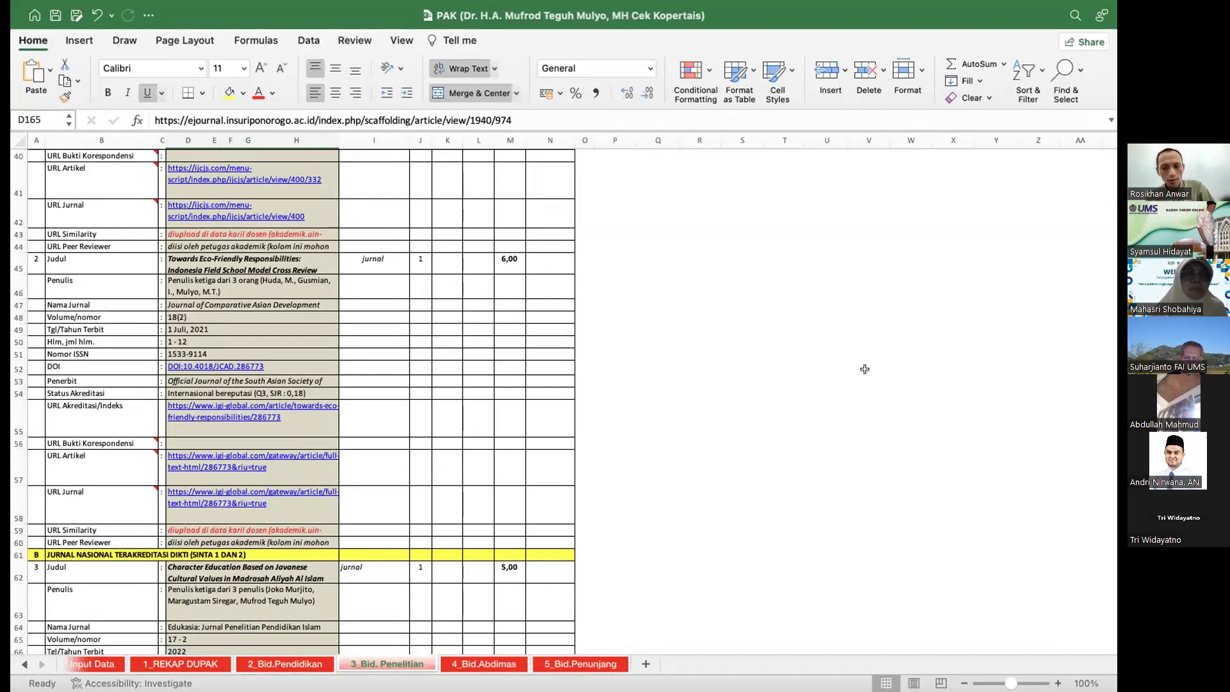
{"action": "scroll", "coordinate": [864, 369], "scroll_direction": "up", "scroll_amount": 3}
{"action": "scroll", "coordinate": [864, 369], "scroll_direction": "down", "scroll_amount": 5}
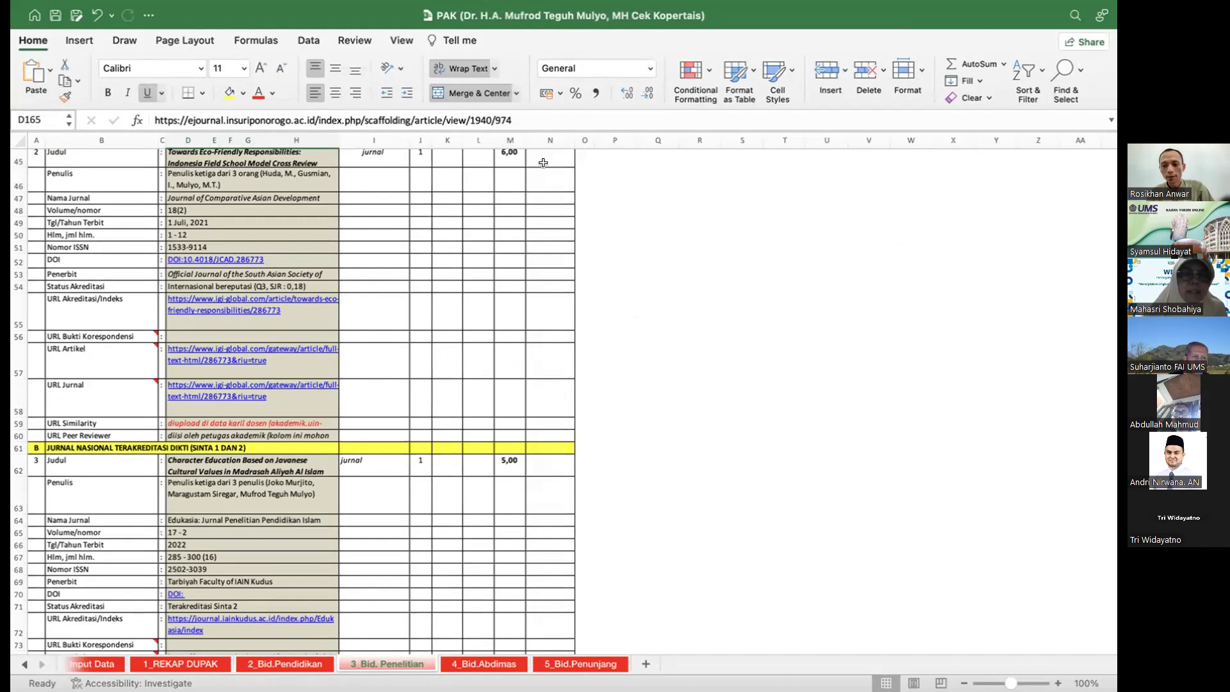
{"action": "scroll", "coordinate": [602, 270], "scroll_direction": "down", "scroll_amount": 6}
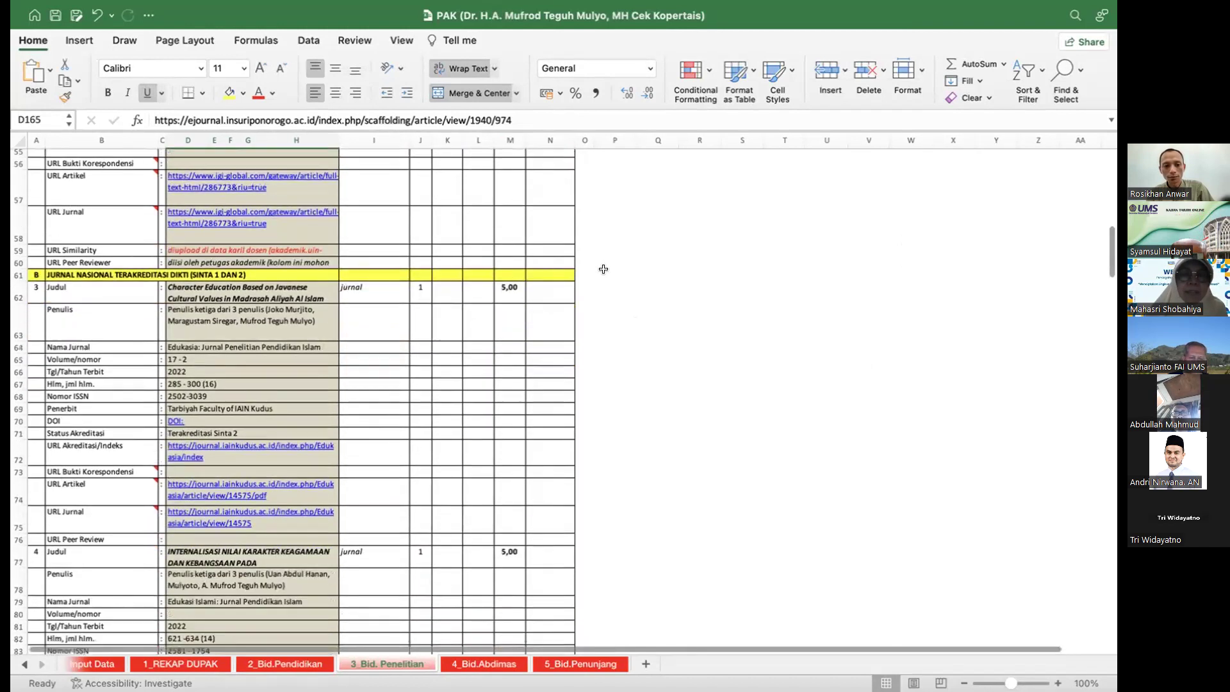
{"action": "scroll", "coordinate": [603, 269], "scroll_direction": "down", "scroll_amount": 4}
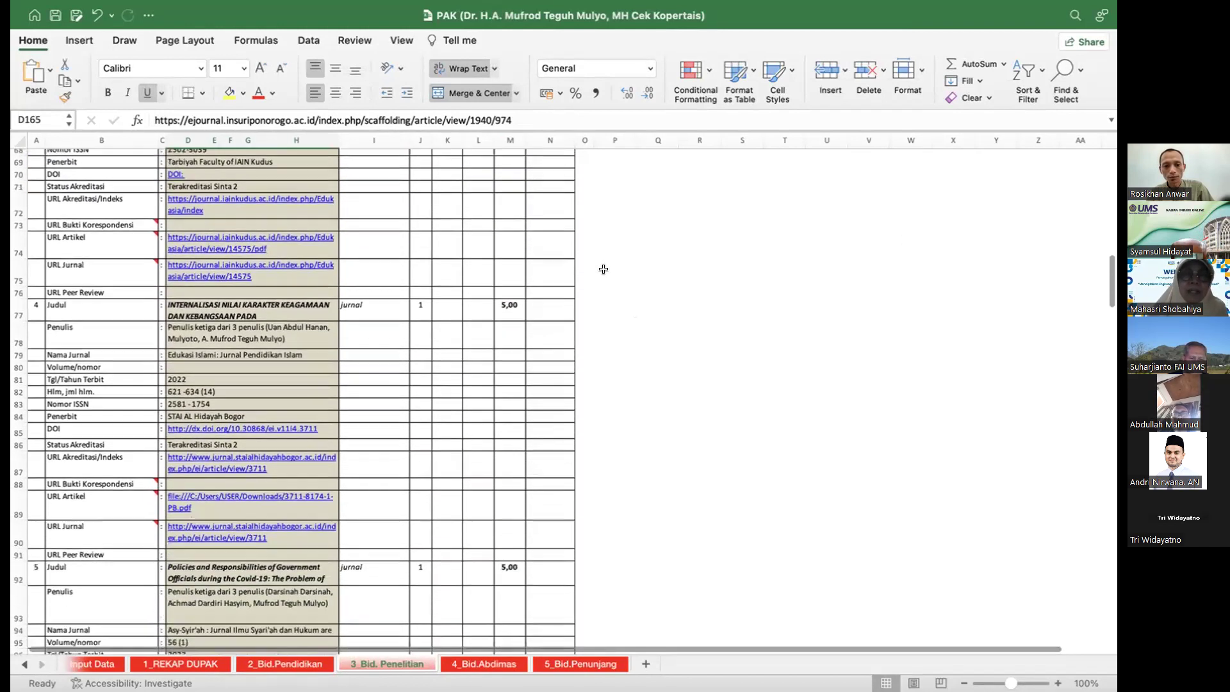
{"action": "scroll", "coordinate": [603, 269], "scroll_direction": "down", "scroll_amount": 4}
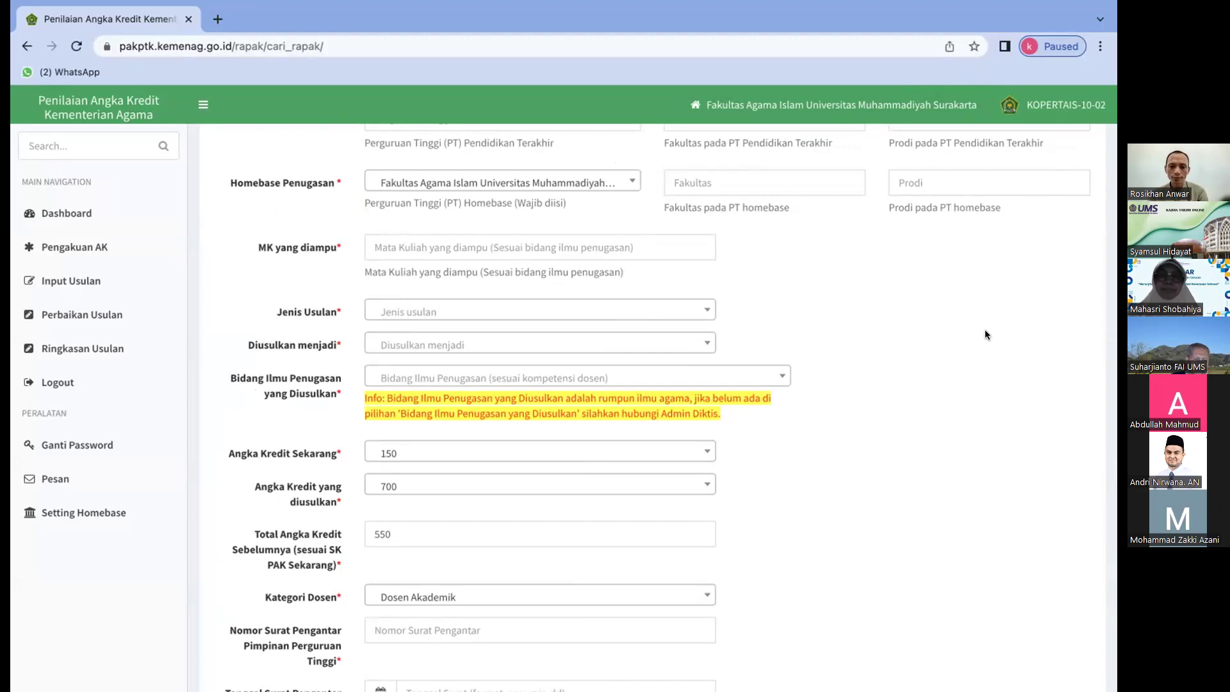
Step: Scroll to the top of the Kemenag form and check the homebase faculty details
{"action": "scroll", "coordinate": [985, 334], "scroll_direction": "up", "scroll_amount": 10}
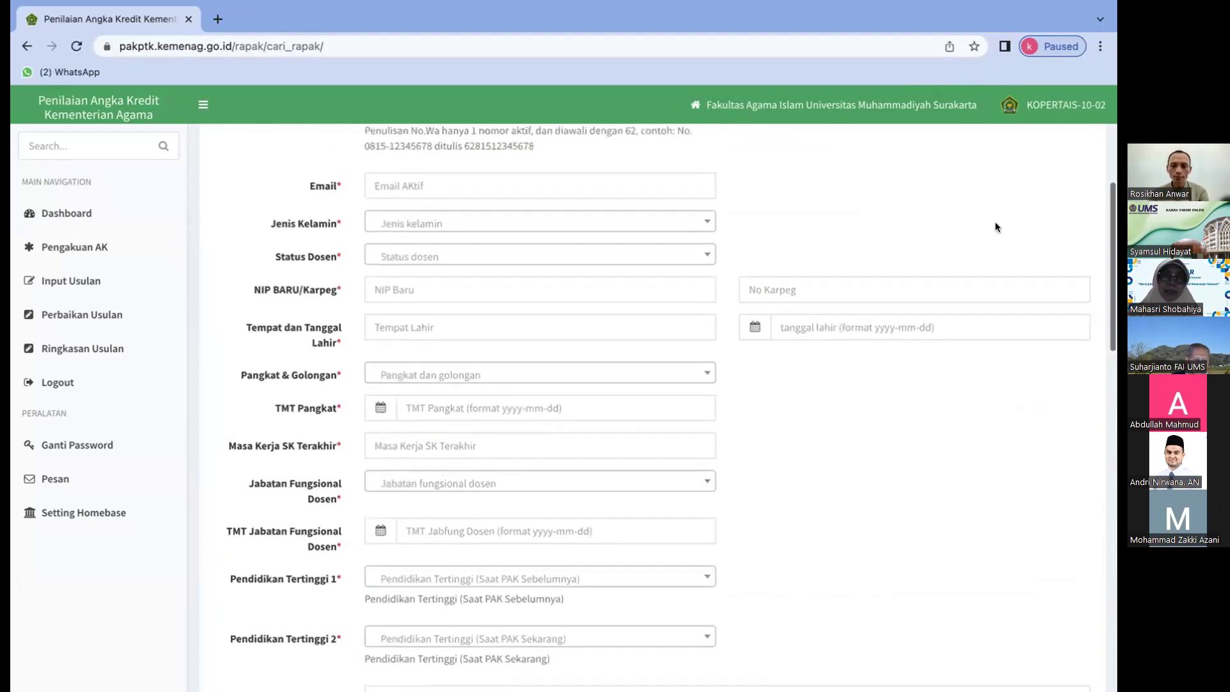
{"action": "scroll", "coordinate": [996, 227], "scroll_direction": "up", "scroll_amount": 2}
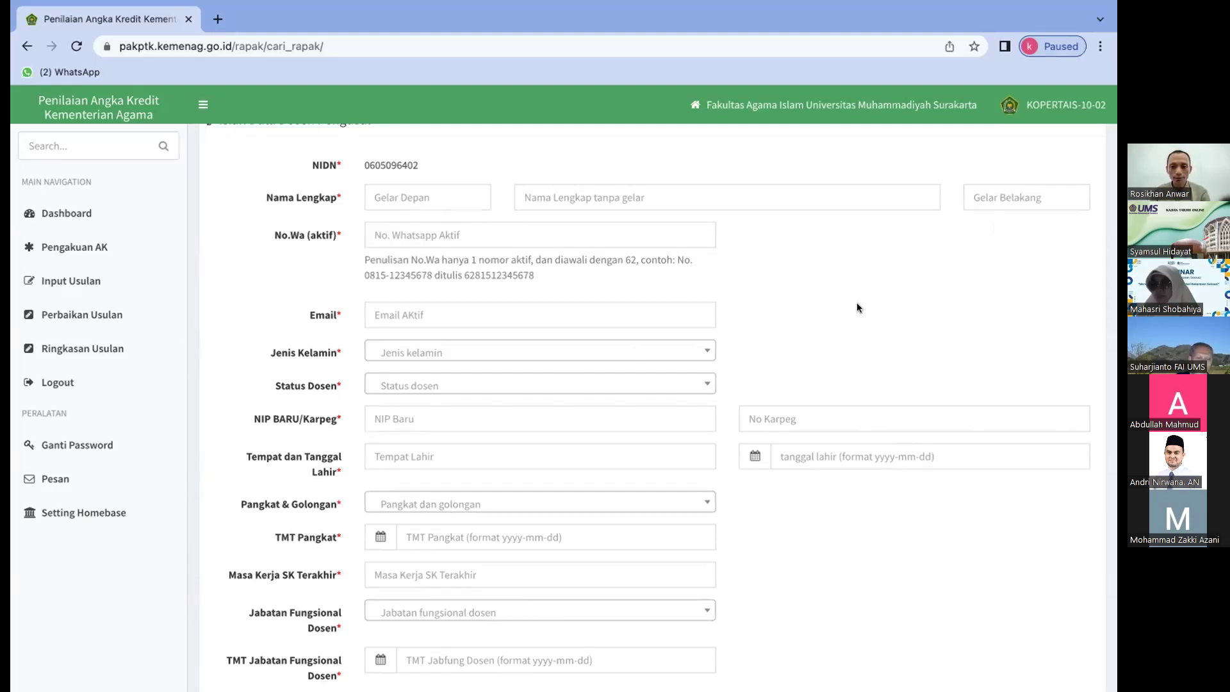
{"action": "left_click", "coordinate": [858, 107]}
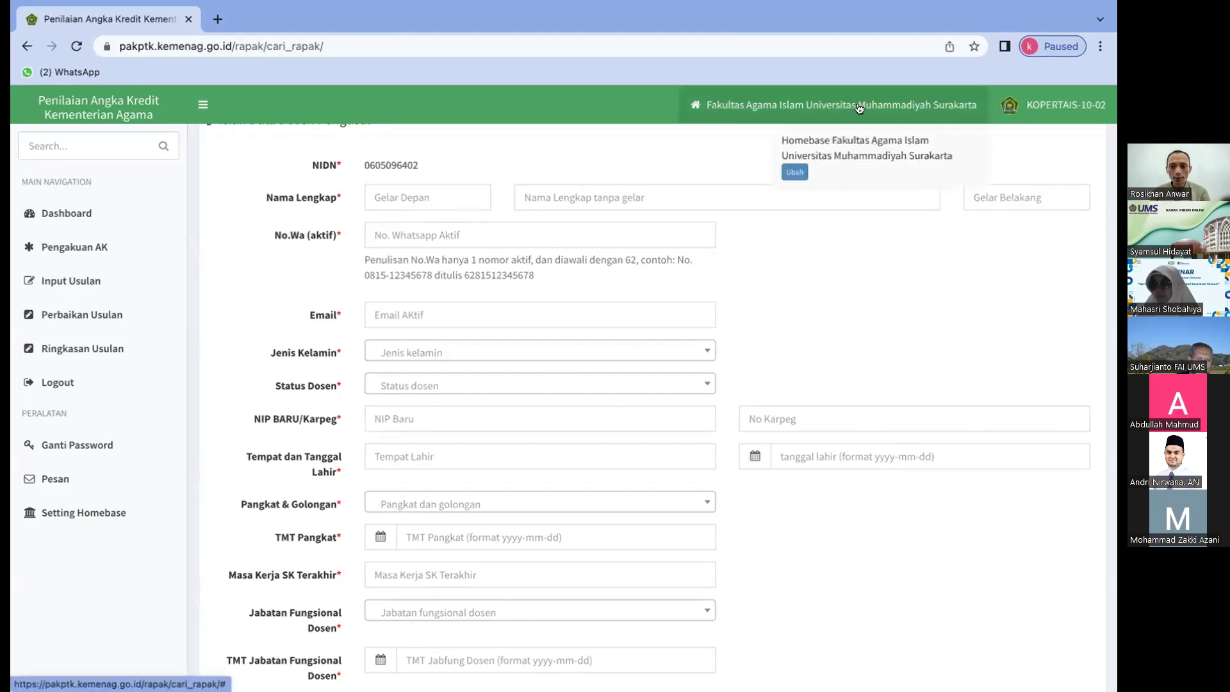
{"action": "left_click", "coordinate": [813, 266]}
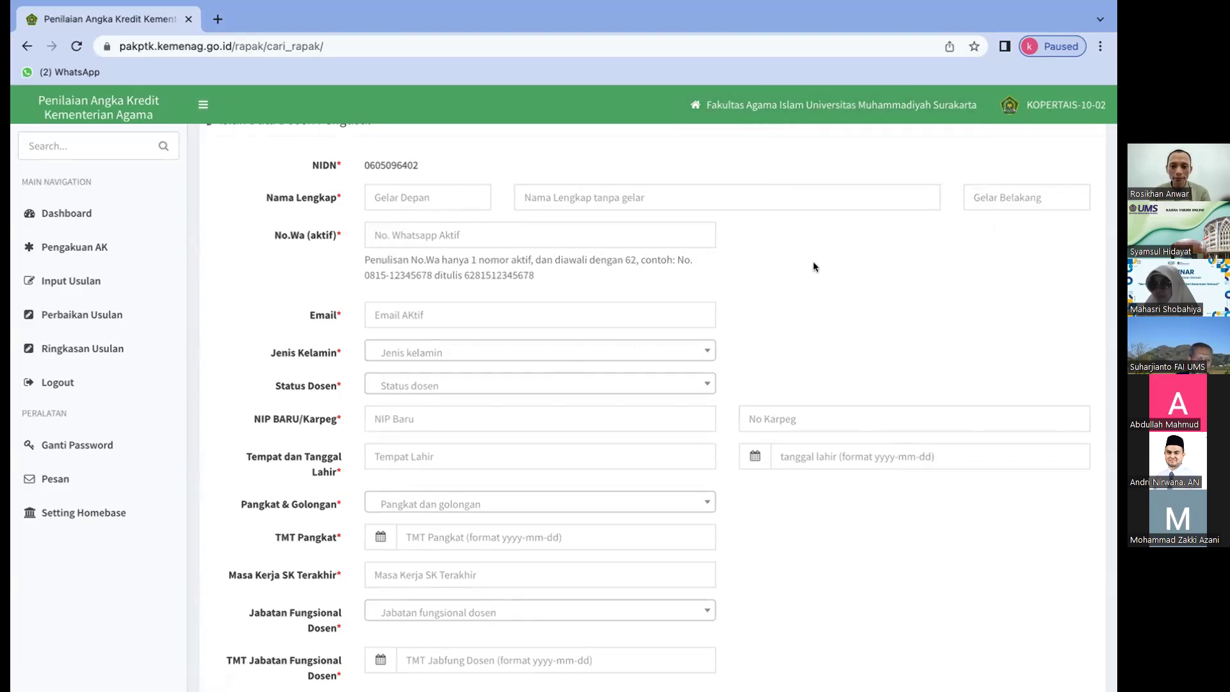
Step: Scroll down to the AK Lama fields and return to the Excel workbook
{"action": "scroll", "coordinate": [813, 266], "scroll_direction": "down", "scroll_amount": 7}
{"action": "scroll", "coordinate": [801, 288], "scroll_direction": "down", "scroll_amount": 9}
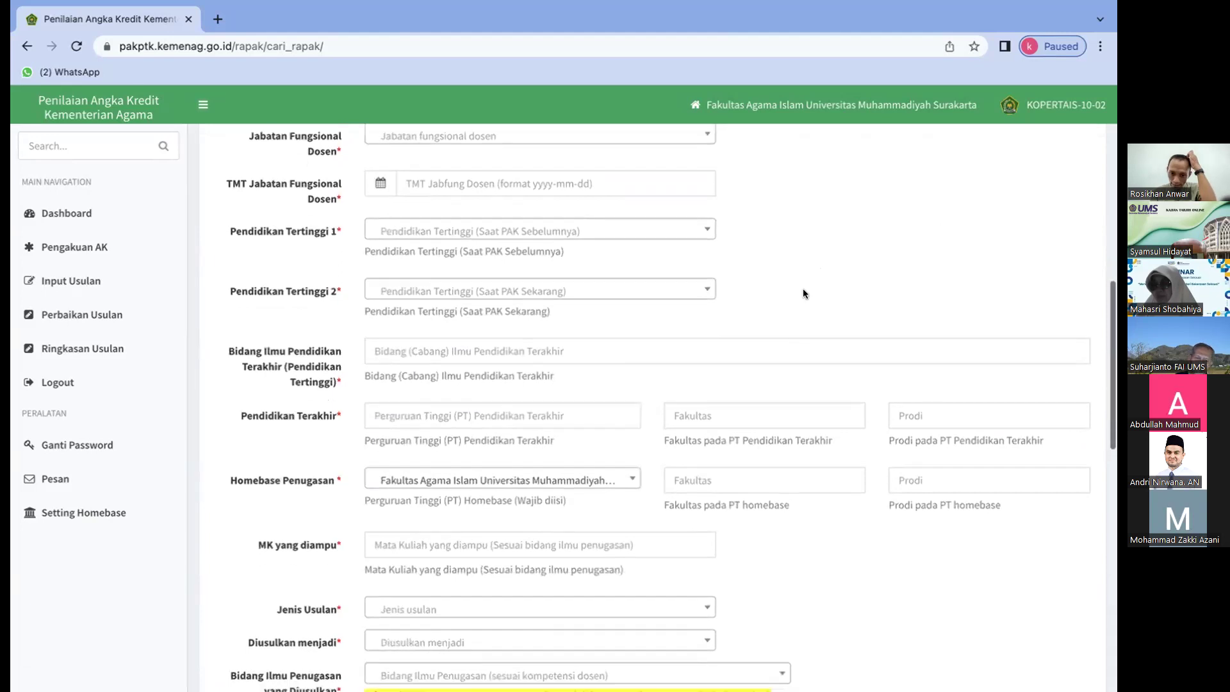
{"action": "scroll", "coordinate": [820, 345], "scroll_direction": "down", "scroll_amount": 1}
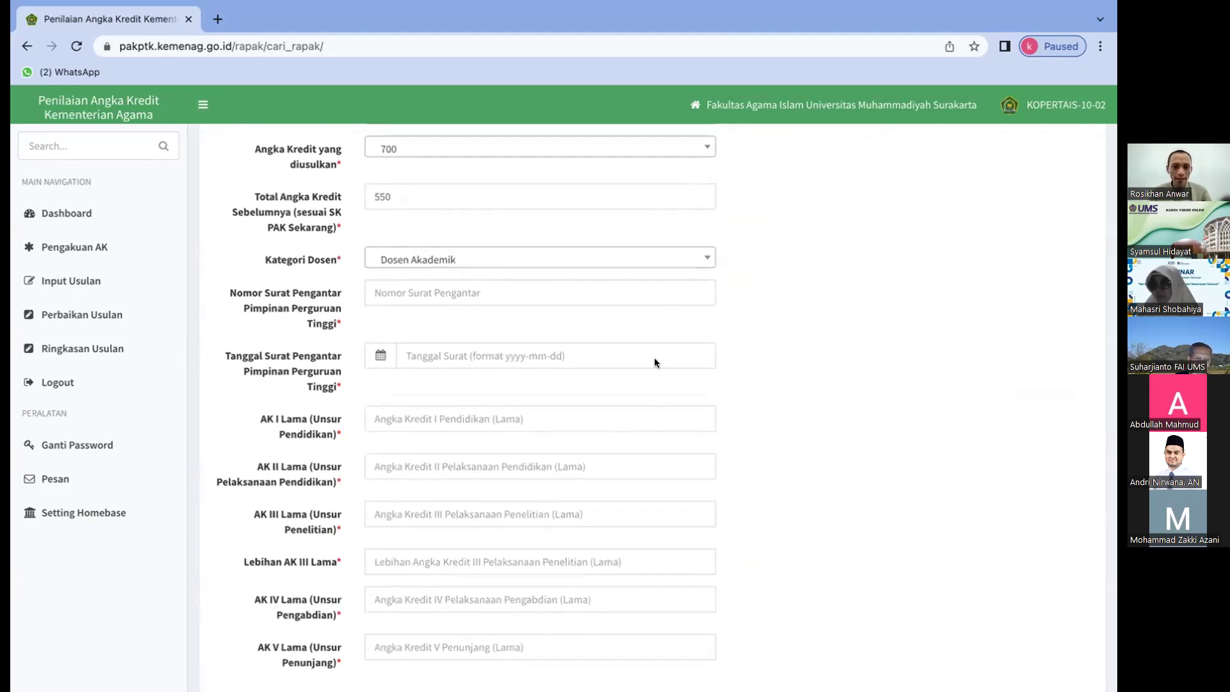
{"action": "mouse_move", "coordinate": [663, 9]}
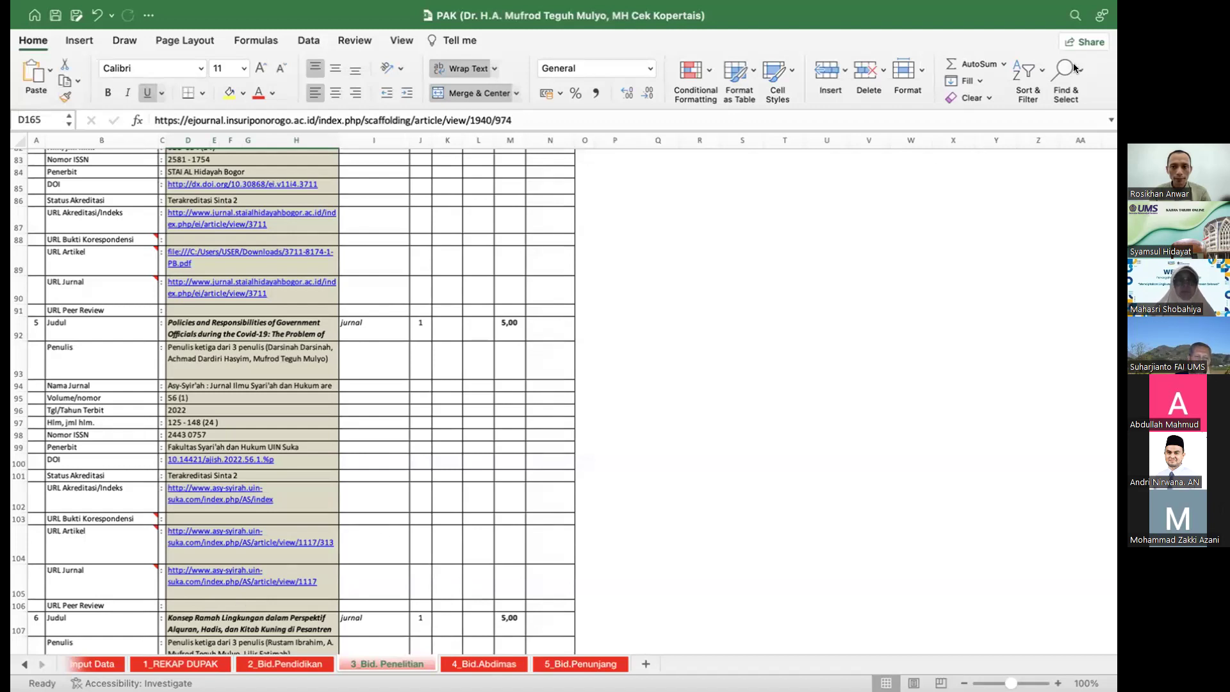
Step: Glance at the 1_REKAP DUPAK sheet and return to 3_Bid. Penelitian
{"action": "scroll", "coordinate": [842, 239], "scroll_direction": "up", "scroll_amount": 1}
{"action": "scroll", "coordinate": [842, 239], "scroll_direction": "up", "scroll_amount": 20}
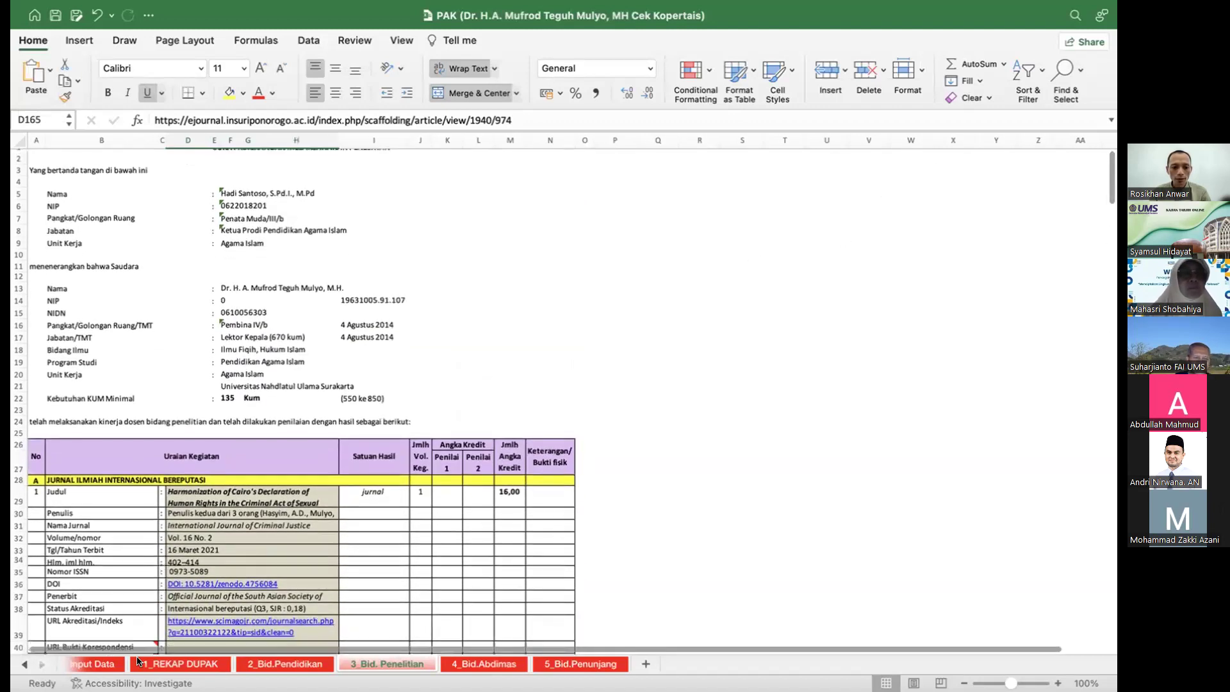
{"action": "left_click", "coordinate": [140, 664]}
{"action": "left_click", "coordinate": [378, 664]}
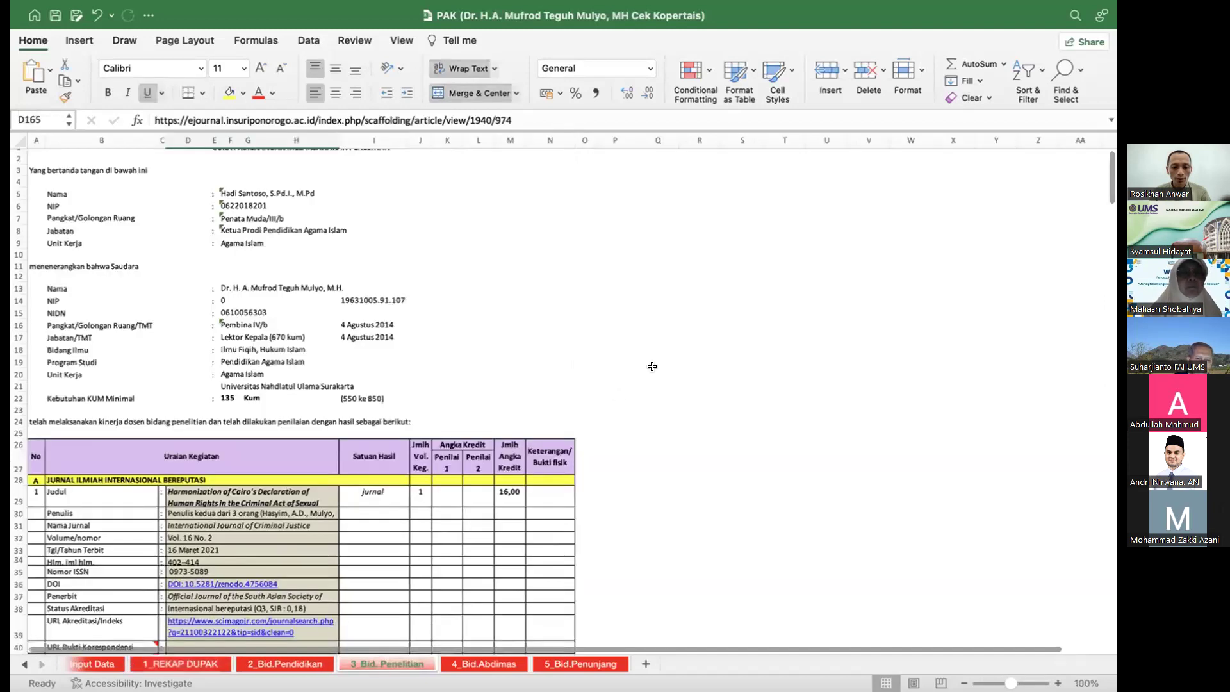
Step: Review 3_Bid. Penelitian down to its 172,50 total, then switch to 2_Bid.Pendidikan
{"action": "scroll", "coordinate": [653, 363], "scroll_direction": "up", "scroll_amount": 3}
{"action": "scroll", "coordinate": [653, 362], "scroll_direction": "down", "scroll_amount": 5}
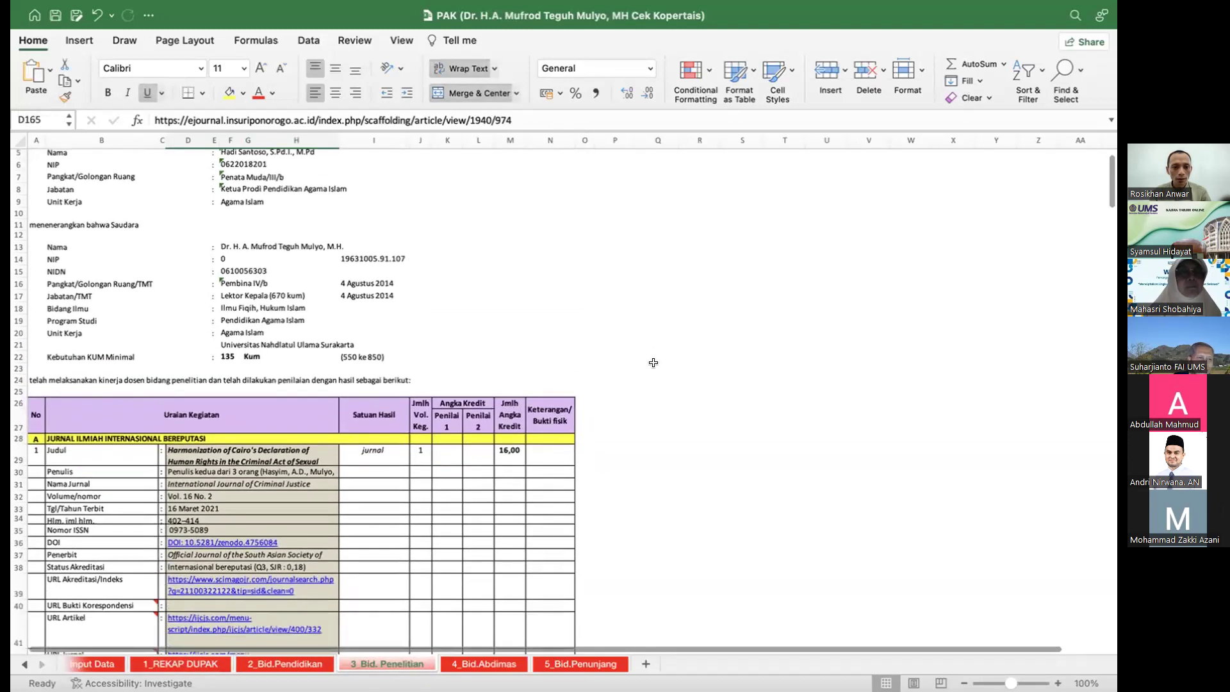
{"action": "scroll", "coordinate": [653, 362], "scroll_direction": "down", "scroll_amount": 3}
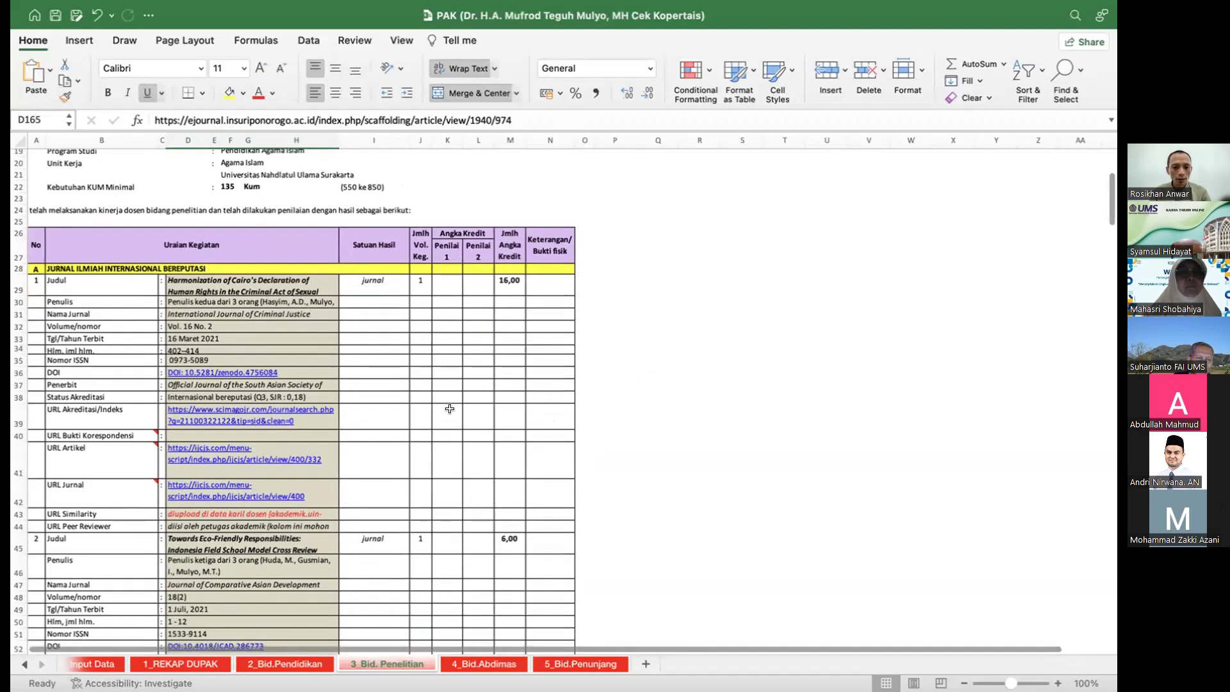
{"action": "scroll", "coordinate": [450, 409], "scroll_direction": "down", "scroll_amount": 20}
{"action": "scroll", "coordinate": [449, 408], "scroll_direction": "down", "scroll_amount": 20}
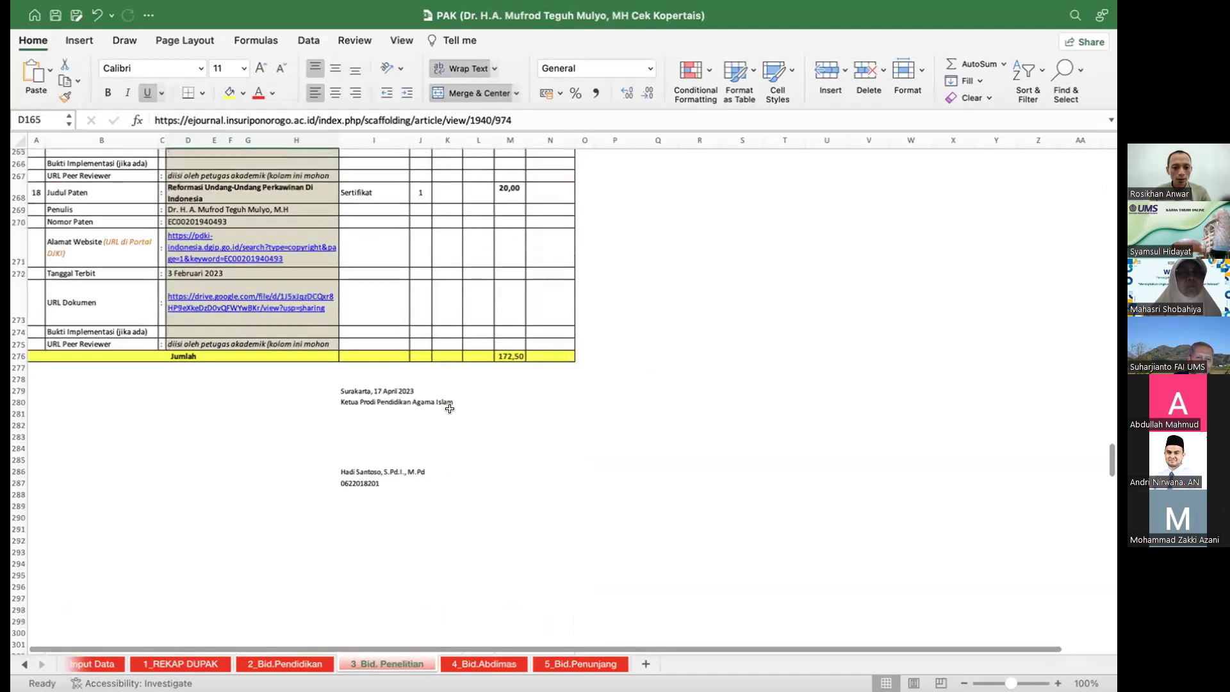
{"action": "scroll", "coordinate": [449, 409], "scroll_direction": "up", "scroll_amount": 20}
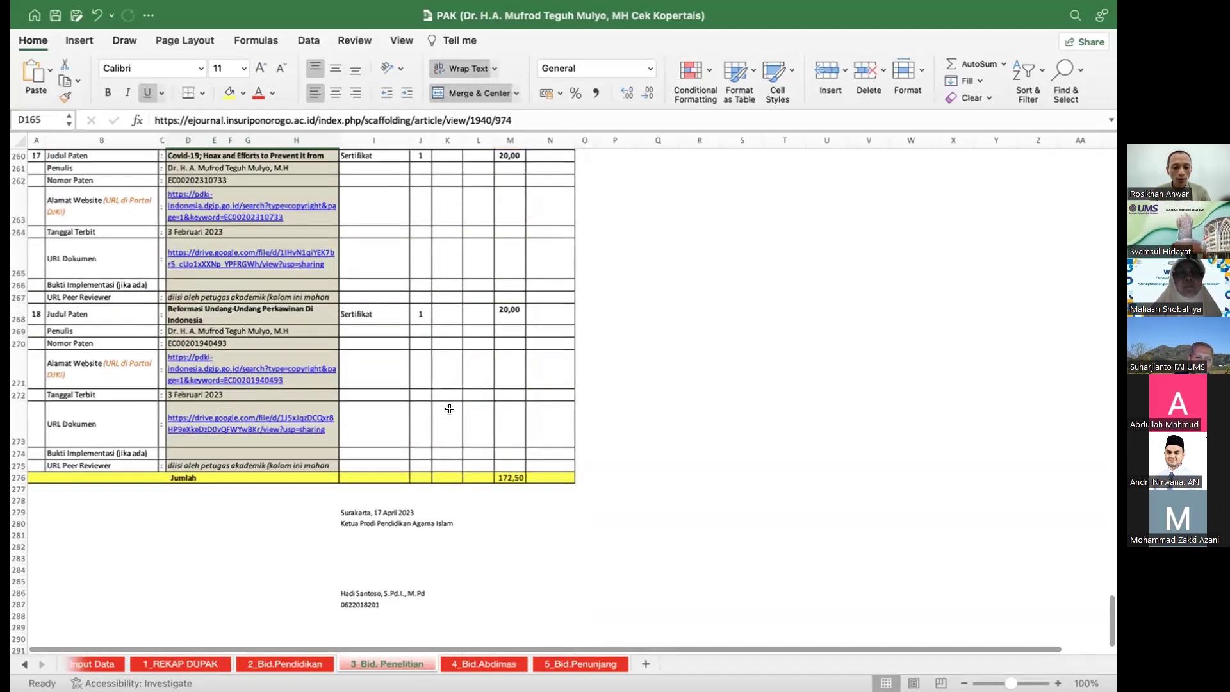
{"action": "scroll", "coordinate": [449, 409], "scroll_direction": "up", "scroll_amount": 20}
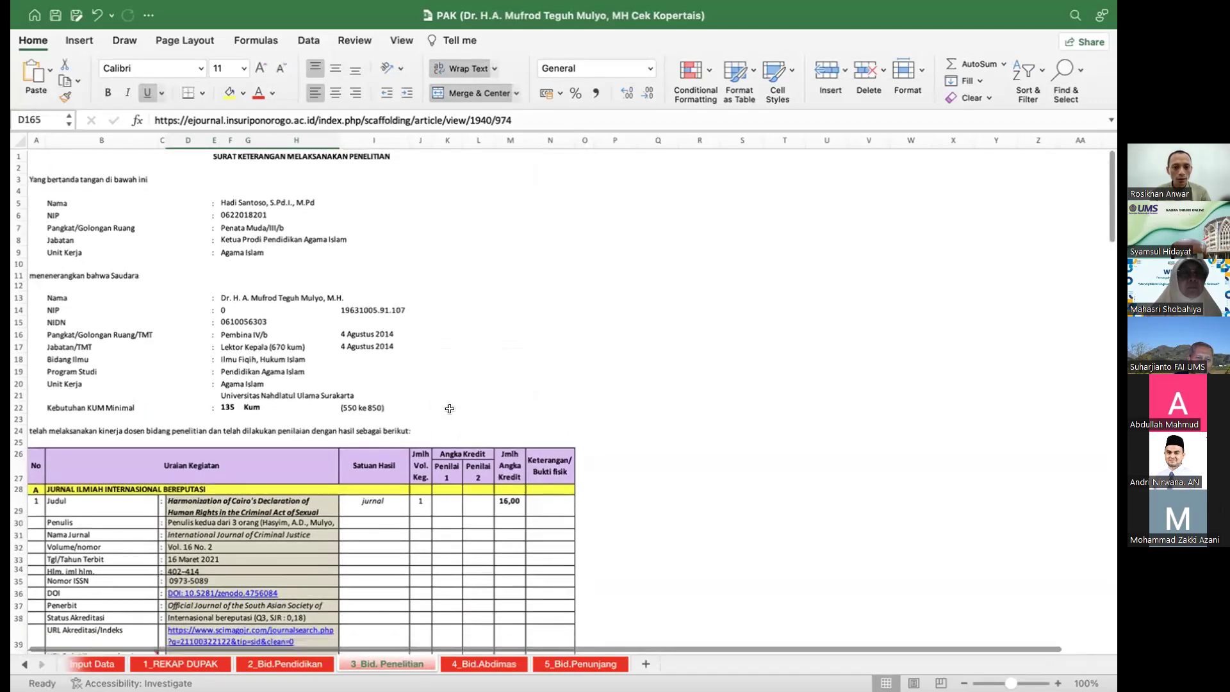
{"action": "scroll", "coordinate": [450, 408], "scroll_direction": "up", "scroll_amount": 1}
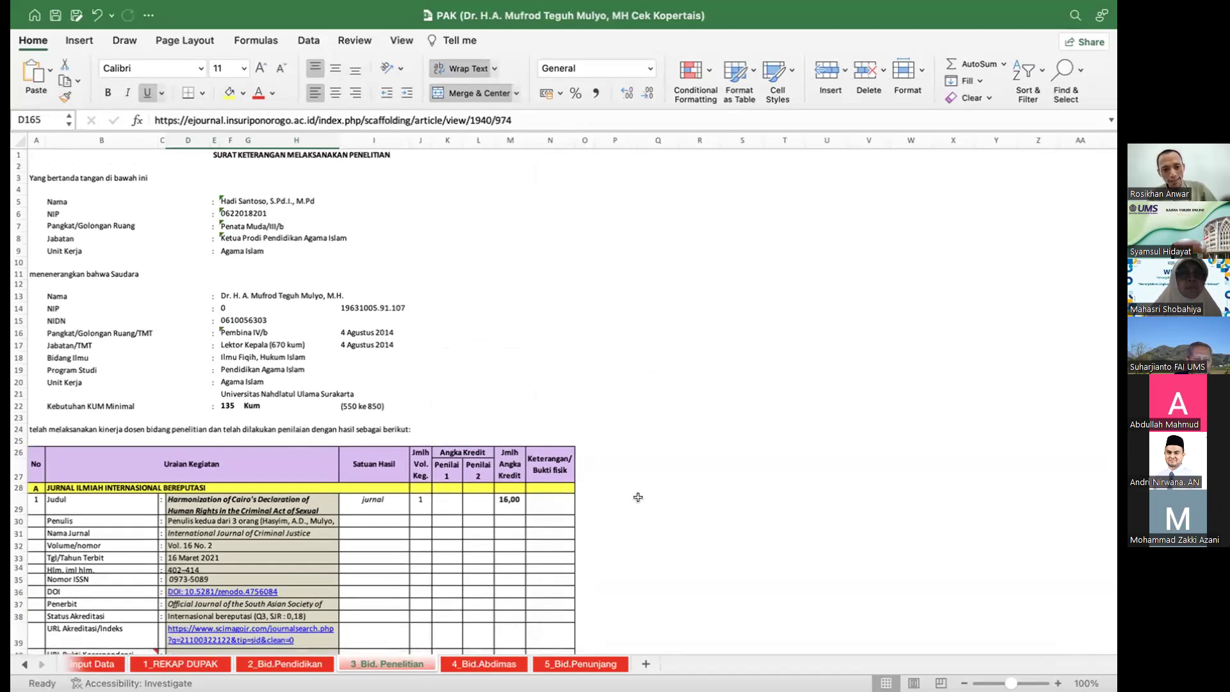
{"action": "scroll", "coordinate": [638, 497], "scroll_direction": "down", "scroll_amount": 15}
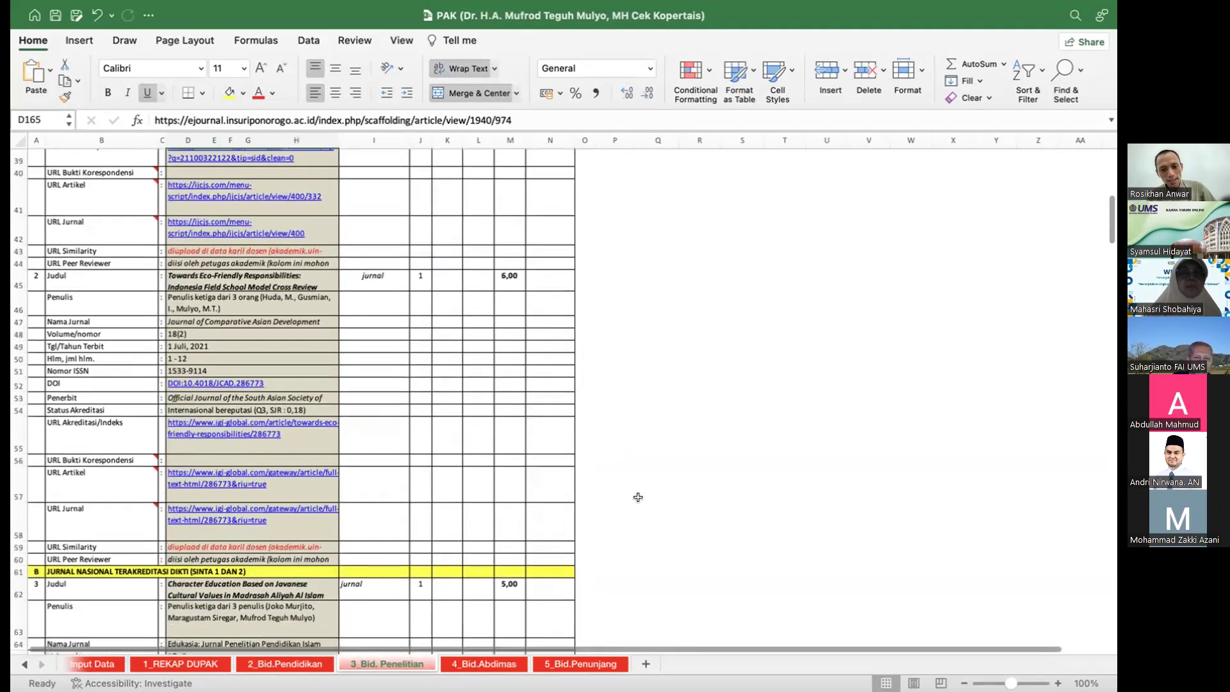
{"action": "scroll", "coordinate": [638, 497], "scroll_direction": "up", "scroll_amount": 15}
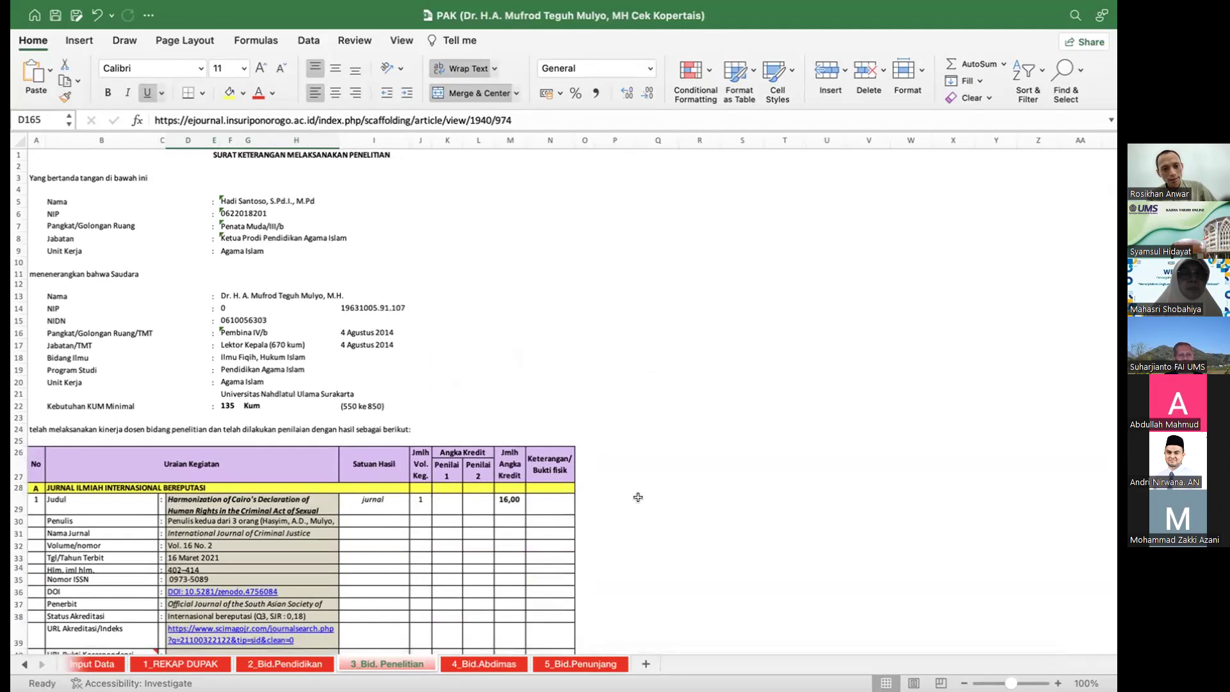
{"action": "scroll", "coordinate": [638, 497], "scroll_direction": "down", "scroll_amount": 1}
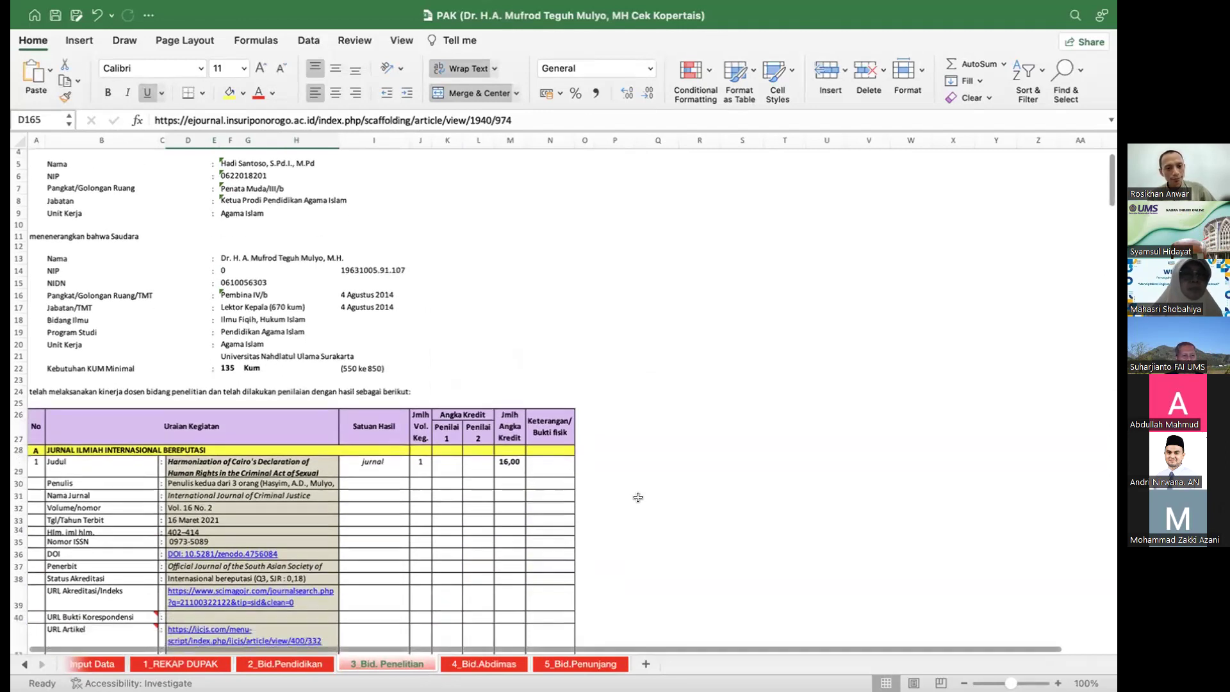
{"action": "left_click", "coordinate": [303, 663]}
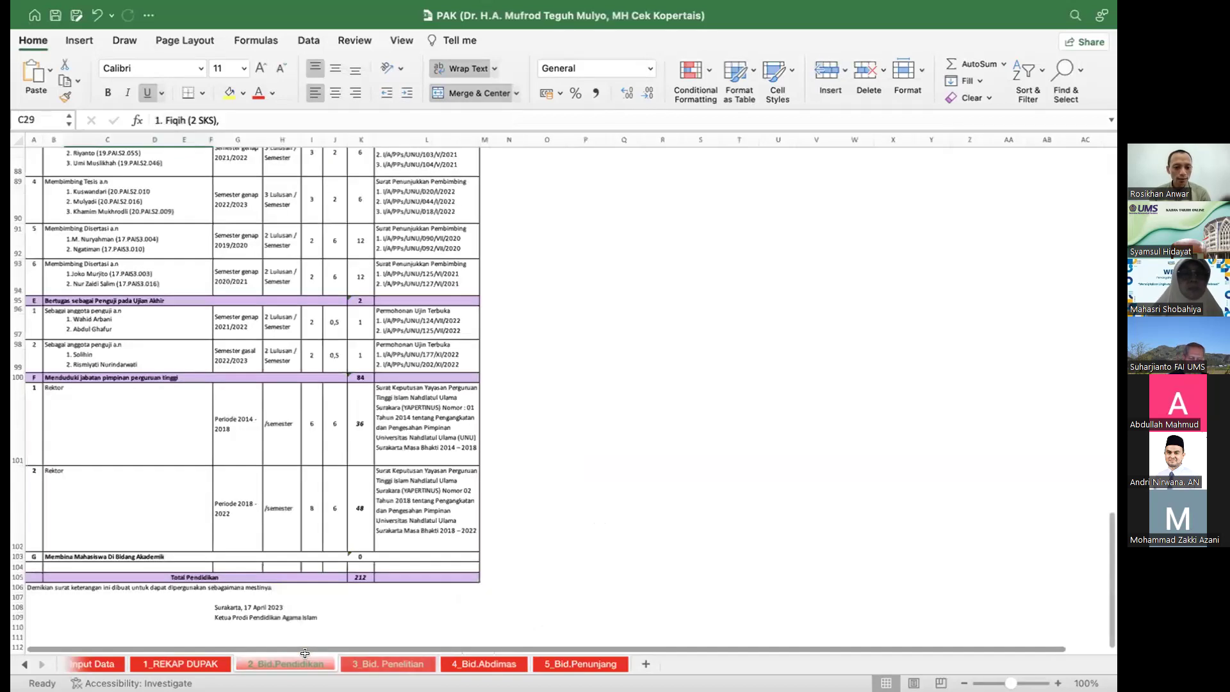
Step: Review the 1_REKAP DUPAK summary sheet, then stop sharing the workbook in Zoom
{"action": "scroll", "coordinate": [591, 461], "scroll_direction": "up", "scroll_amount": 20}
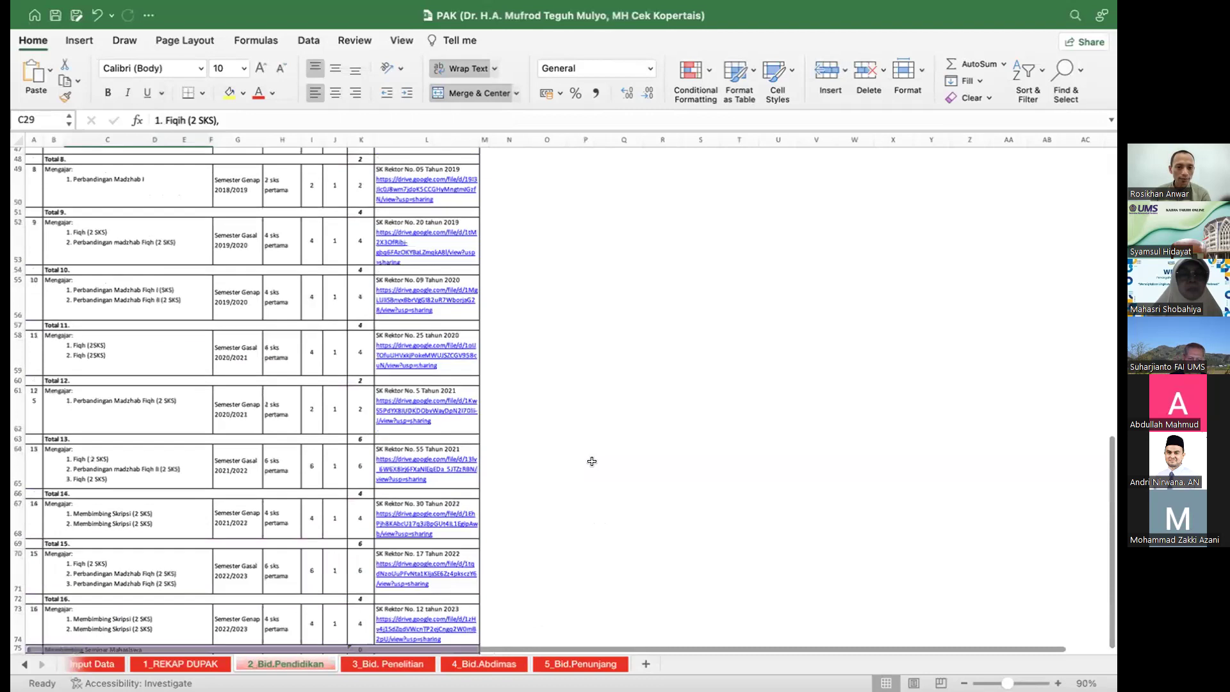
{"action": "scroll", "coordinate": [591, 461], "scroll_direction": "down", "scroll_amount": 15}
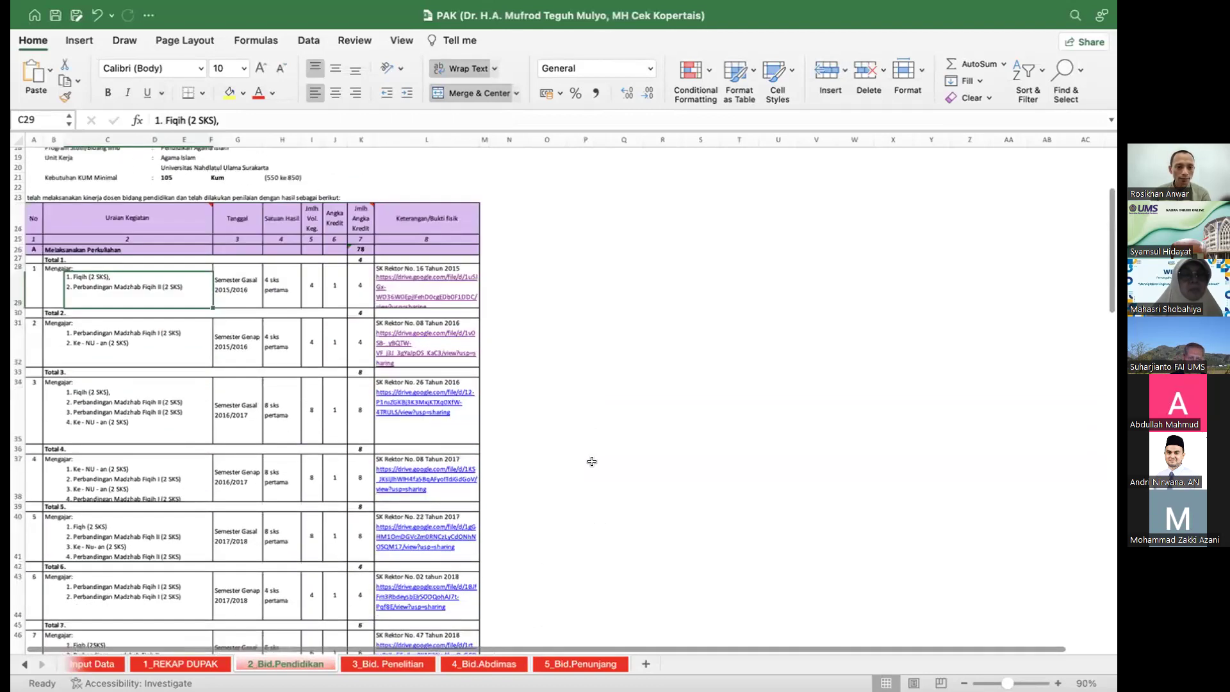
{"action": "left_click", "coordinate": [179, 664]}
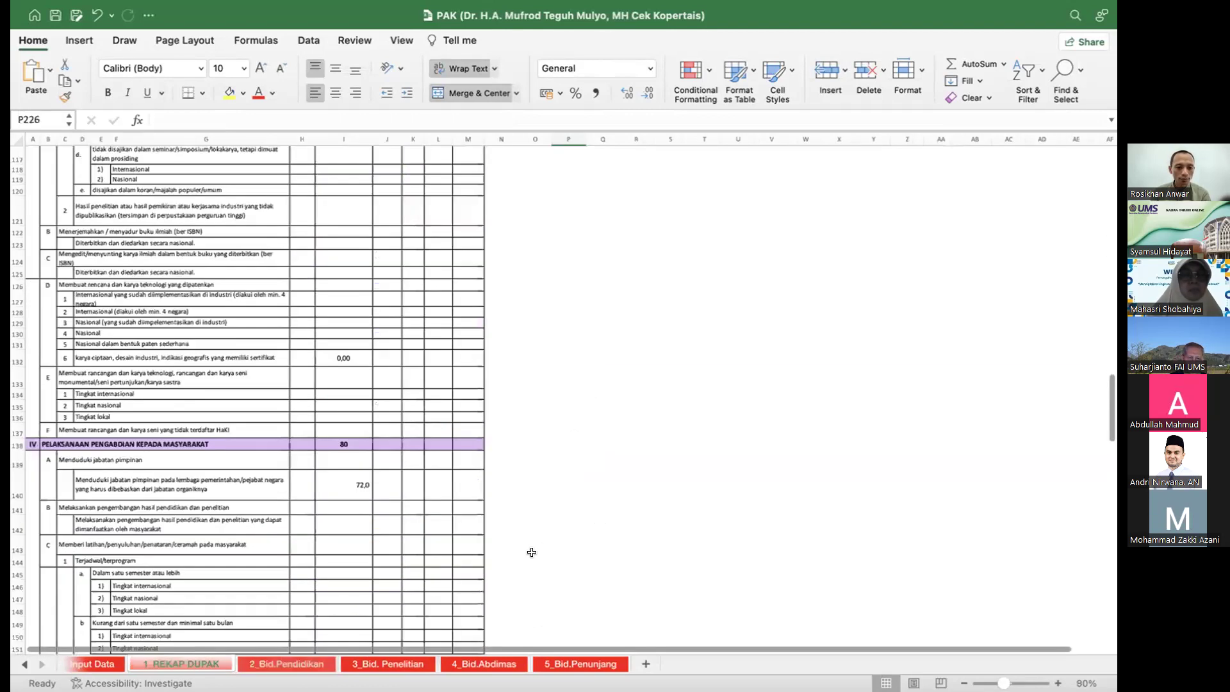
{"action": "scroll", "coordinate": [538, 548], "scroll_direction": "up", "scroll_amount": 15}
{"action": "scroll", "coordinate": [545, 545], "scroll_direction": "up", "scroll_amount": 12}
{"action": "scroll", "coordinate": [544, 544], "scroll_direction": "down", "scroll_amount": 7}
{"action": "scroll", "coordinate": [544, 544], "scroll_direction": "down", "scroll_amount": 12}
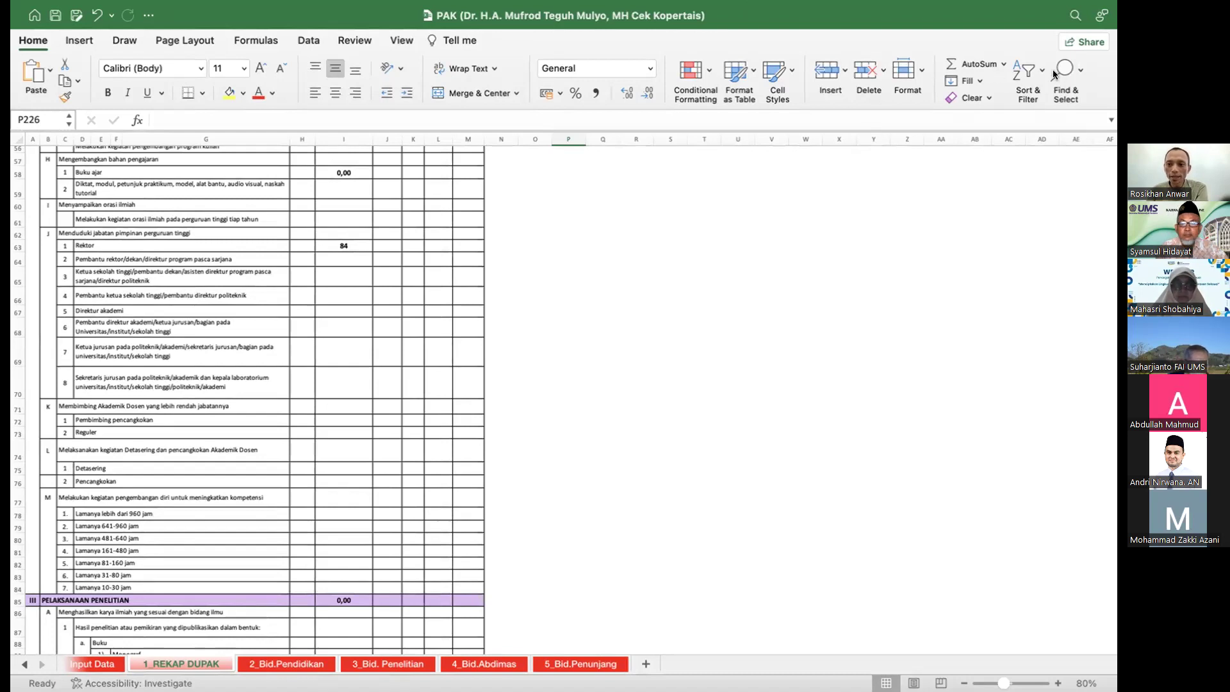
{"action": "mouse_move", "coordinate": [690, 6]}
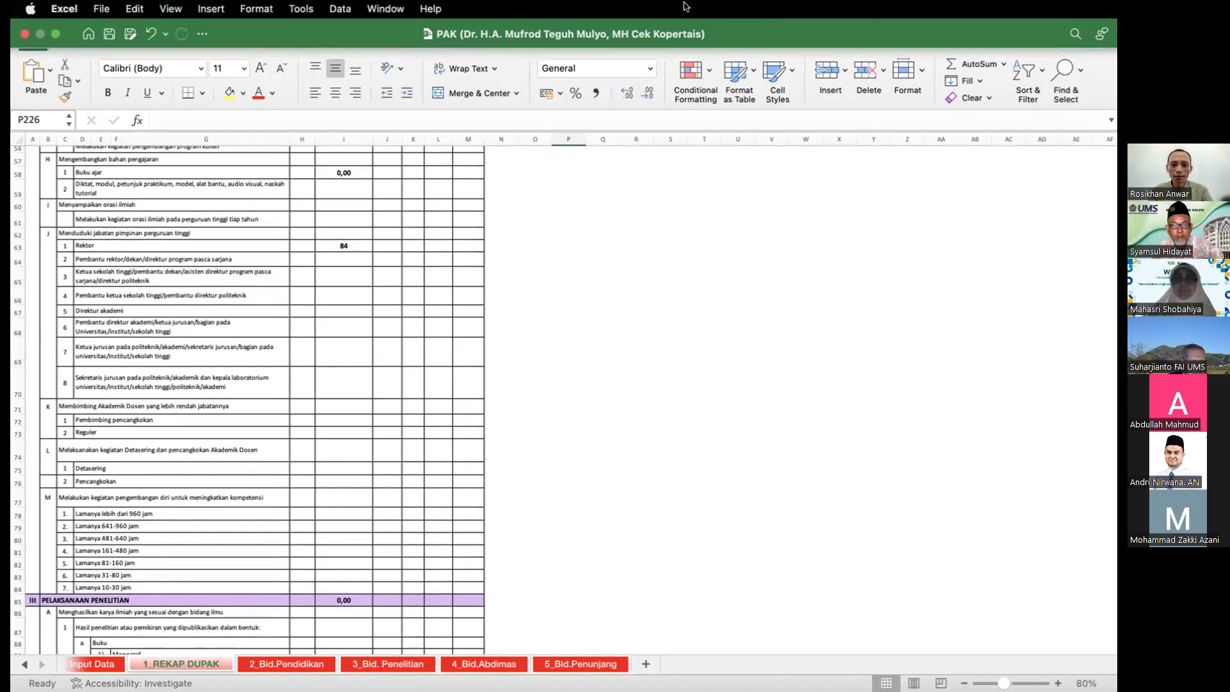
{"action": "left_click", "coordinate": [684, 6]}
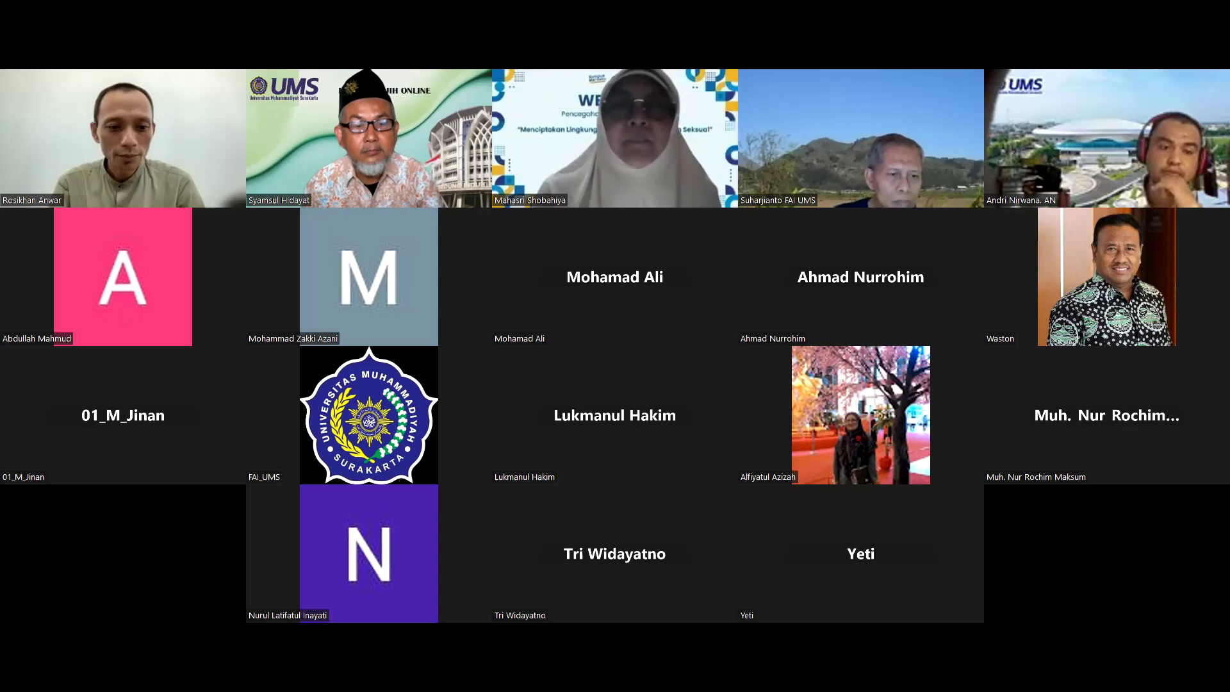
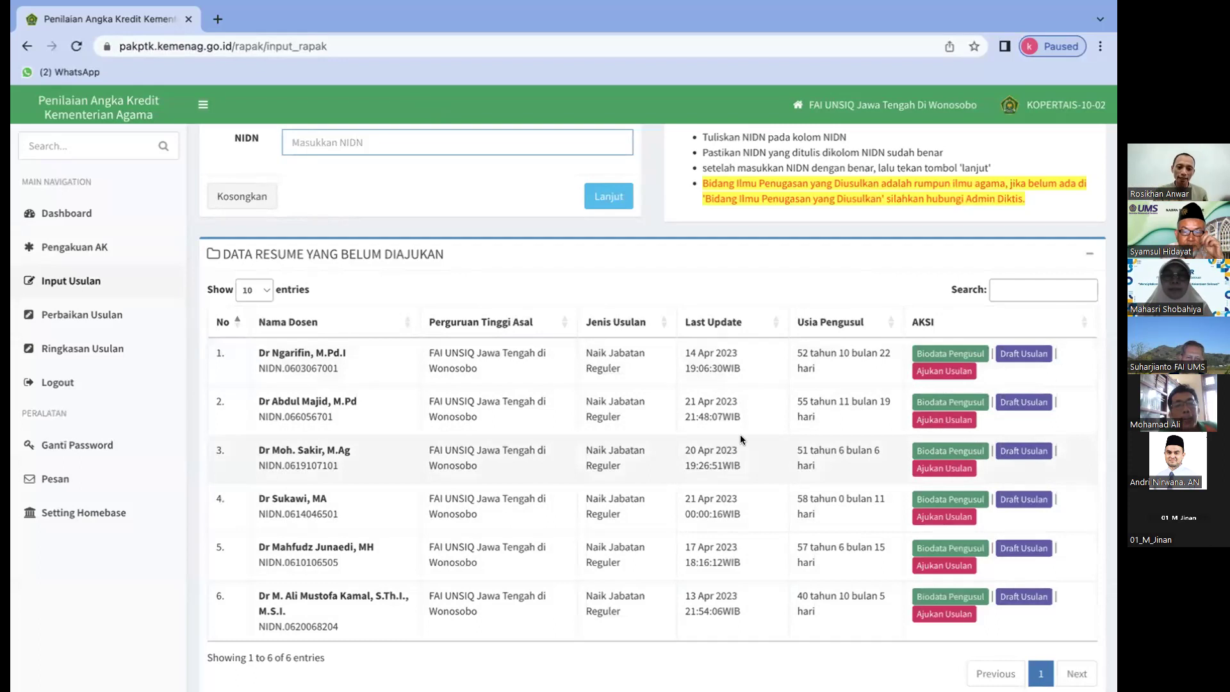
Step: Open the first lecturer's Biodata Pengusul form, review all its fields, and save it
{"action": "left_click", "coordinate": [942, 354]}
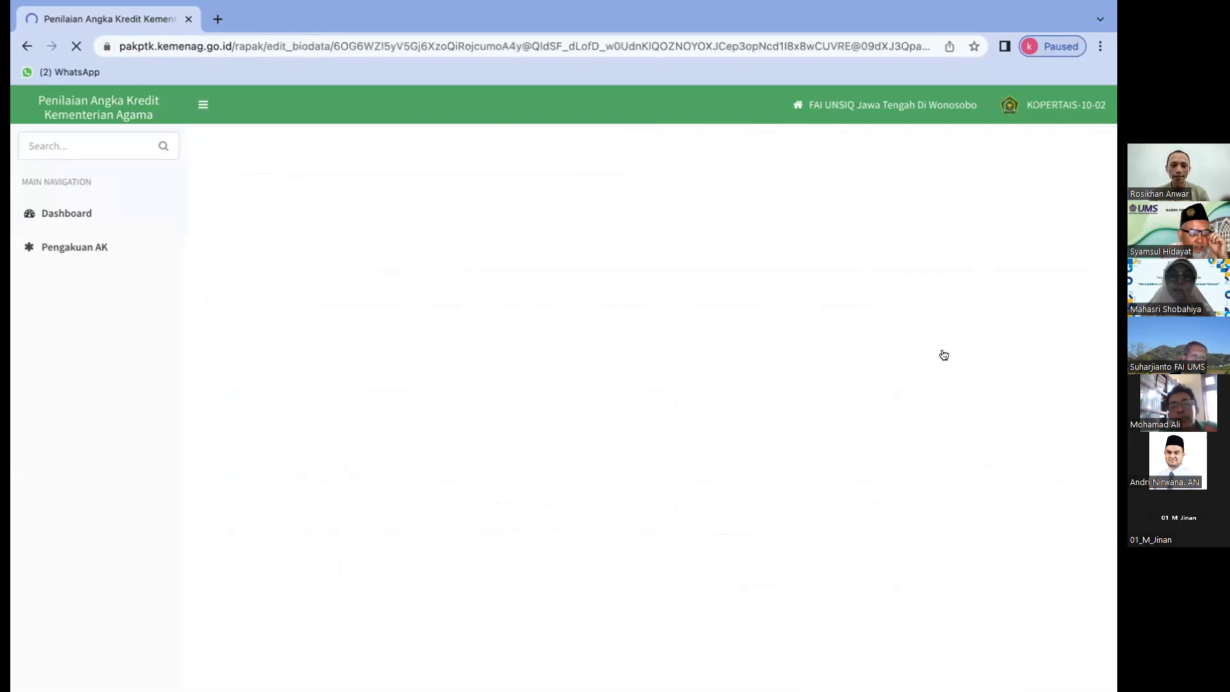
{"action": "scroll", "coordinate": [774, 406], "scroll_direction": "down", "scroll_amount": 4}
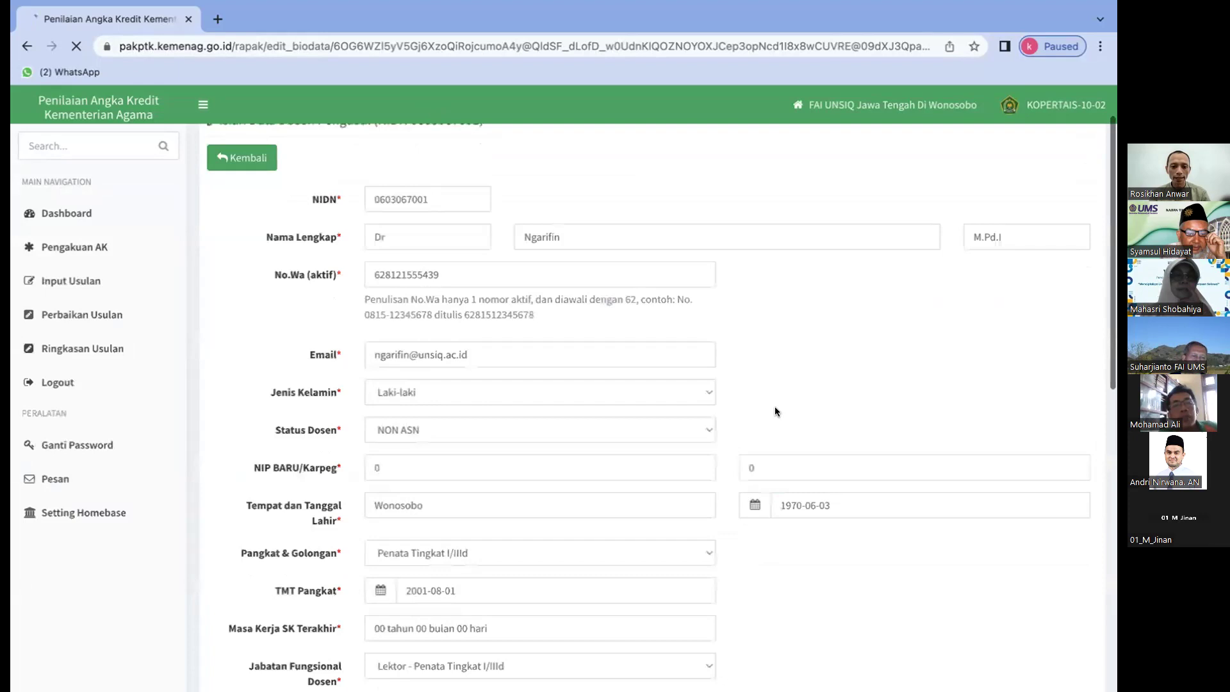
{"action": "scroll", "coordinate": [775, 410], "scroll_direction": "down", "scroll_amount": 3}
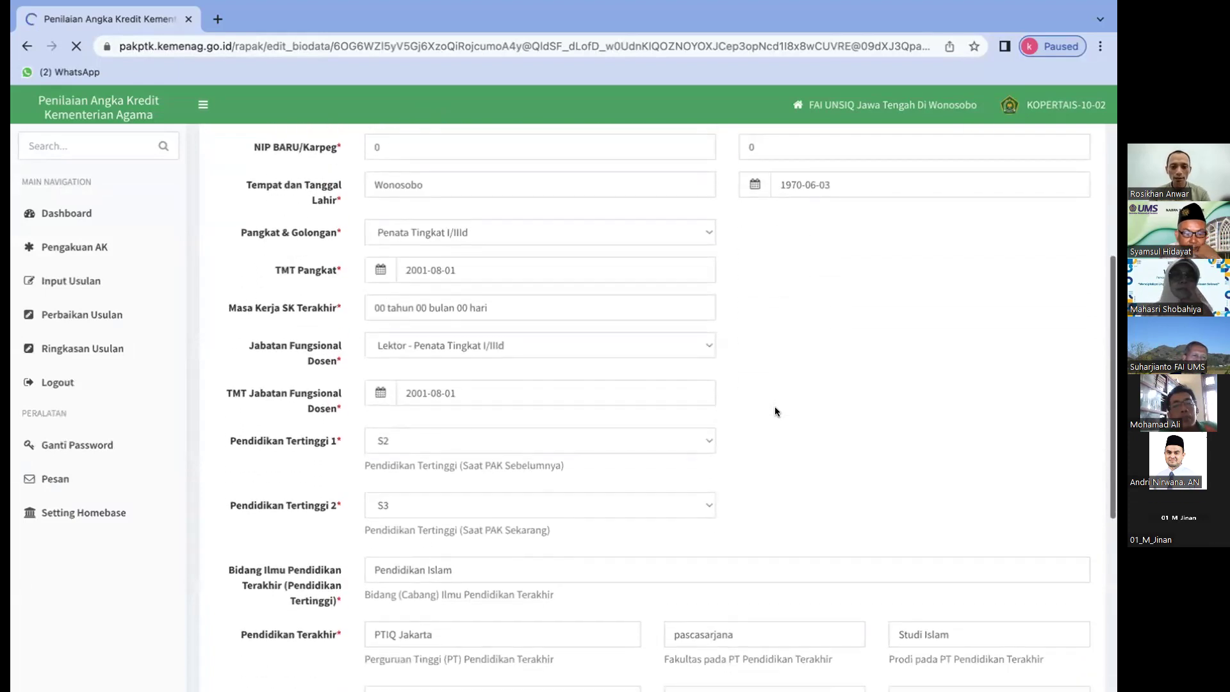
{"action": "scroll", "coordinate": [775, 411], "scroll_direction": "down", "scroll_amount": 6}
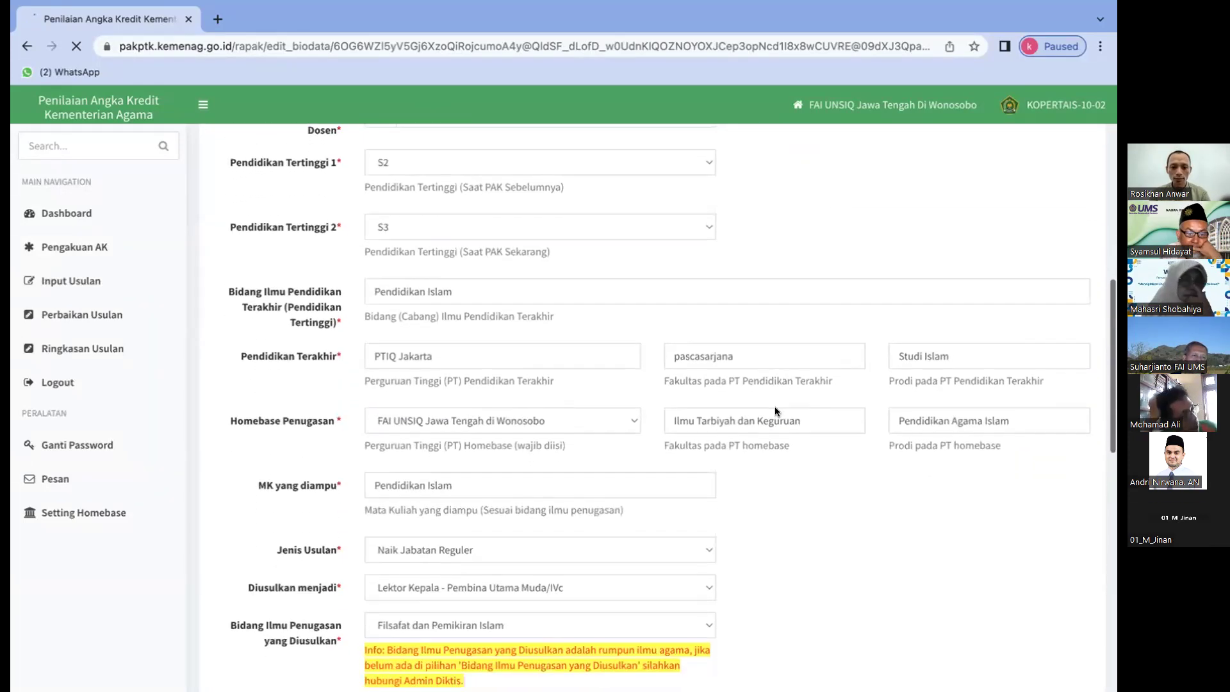
{"action": "scroll", "coordinate": [774, 410], "scroll_direction": "down", "scroll_amount": 5}
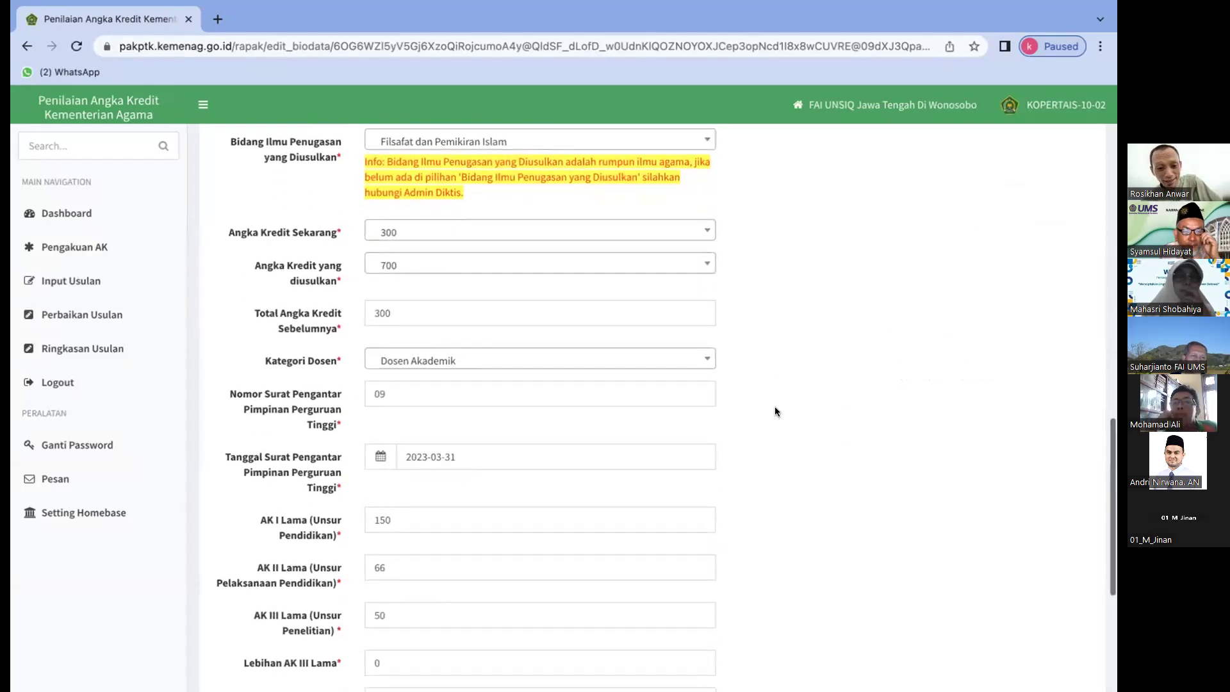
{"action": "scroll", "coordinate": [774, 410], "scroll_direction": "down", "scroll_amount": 4}
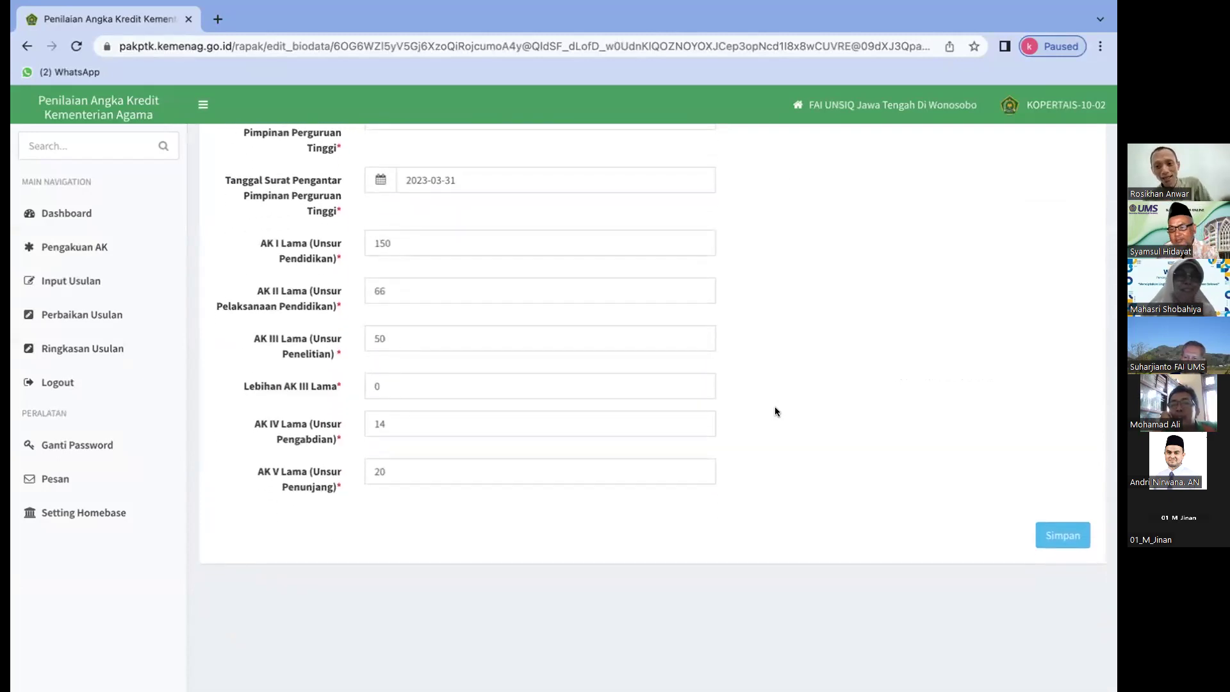
{"action": "scroll", "coordinate": [775, 410], "scroll_direction": "up", "scroll_amount": 15}
{"action": "scroll", "coordinate": [774, 410], "scroll_direction": "up", "scroll_amount": 1}
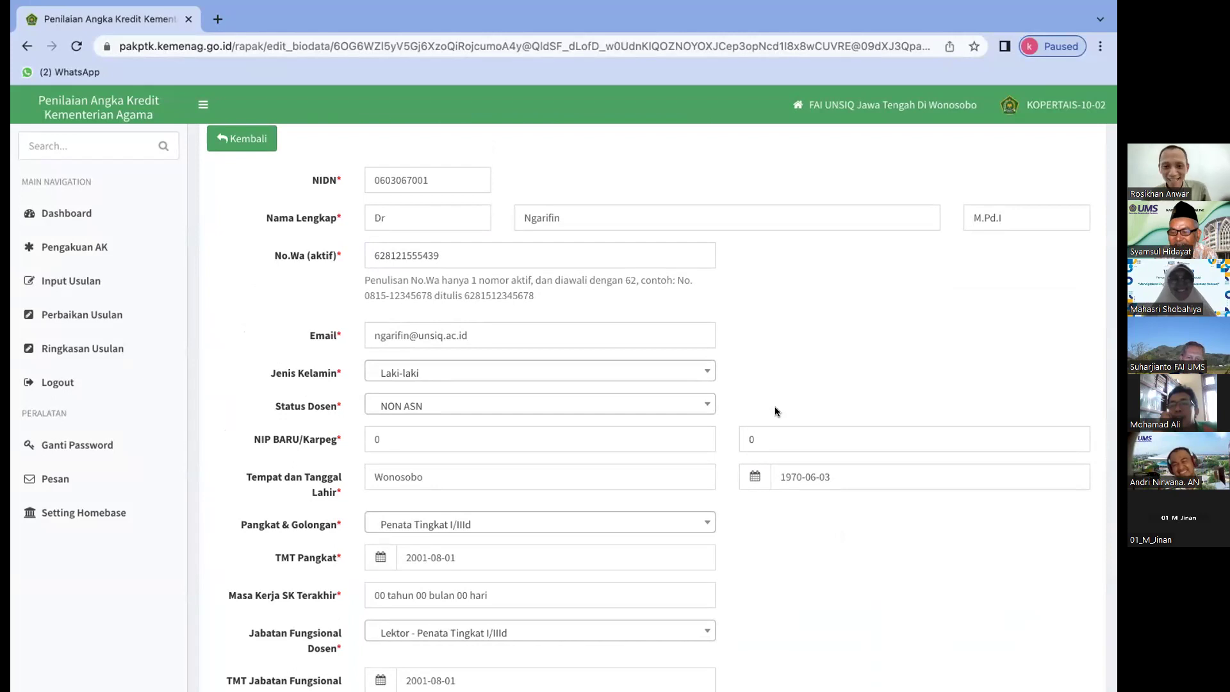
{"action": "scroll", "coordinate": [775, 410], "scroll_direction": "down", "scroll_amount": 3}
{"action": "scroll", "coordinate": [775, 405], "scroll_direction": "down", "scroll_amount": 20}
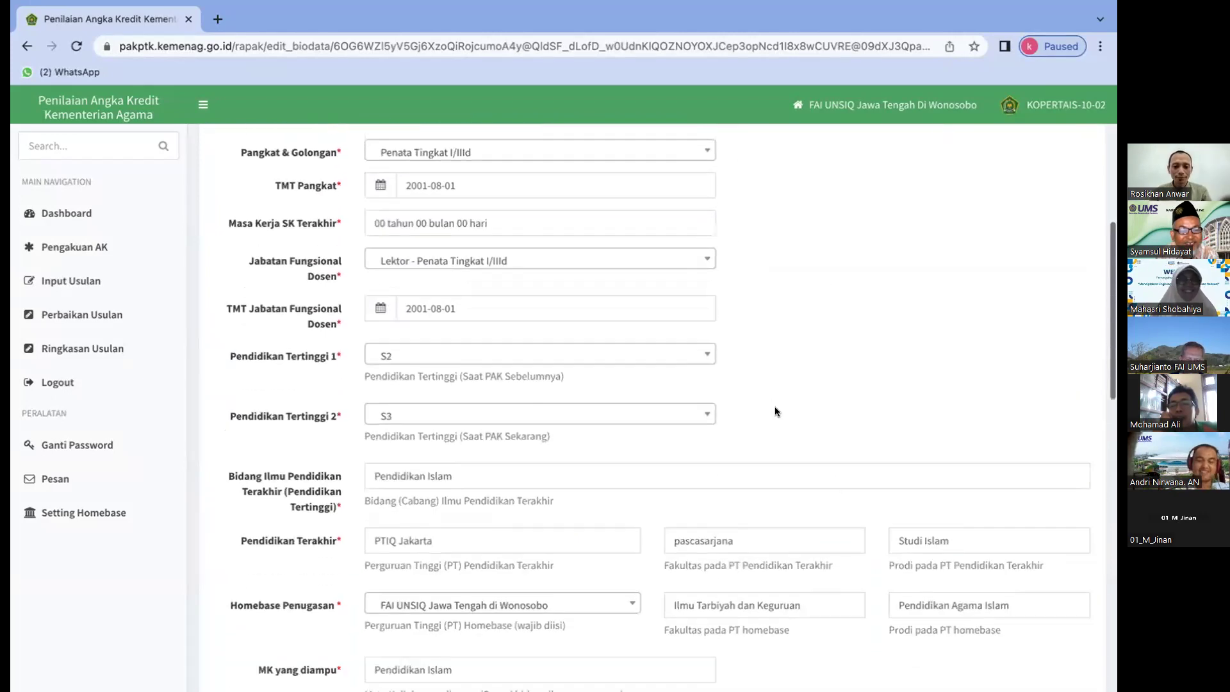
{"action": "scroll", "coordinate": [775, 410], "scroll_direction": "down", "scroll_amount": 10}
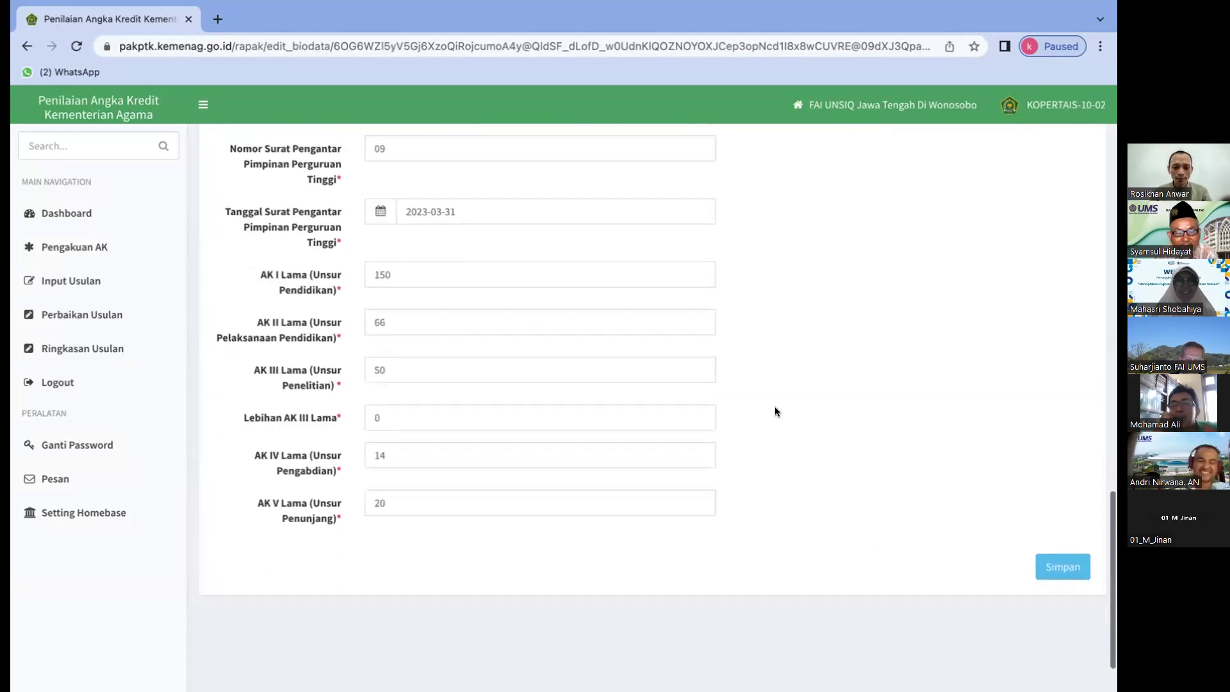
{"action": "scroll", "coordinate": [791, 426], "scroll_direction": "up", "scroll_amount": 7}
{"action": "scroll", "coordinate": [791, 429], "scroll_direction": "up", "scroll_amount": 3}
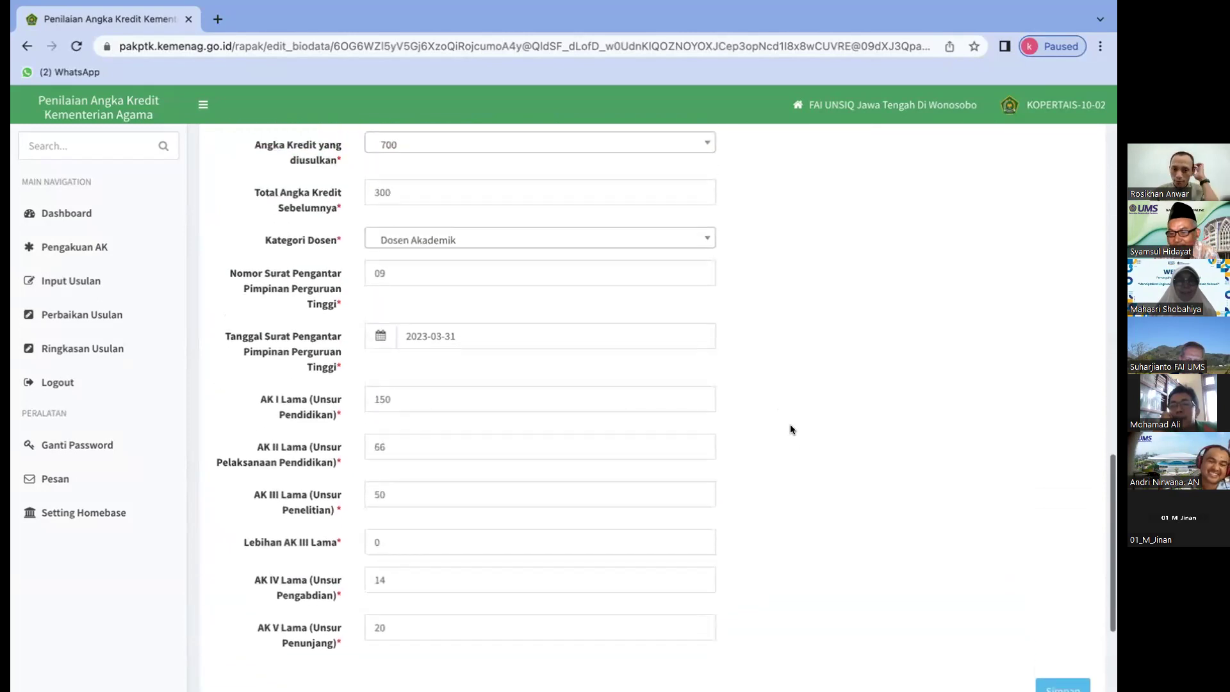
{"action": "scroll", "coordinate": [791, 429], "scroll_direction": "down", "scroll_amount": 6}
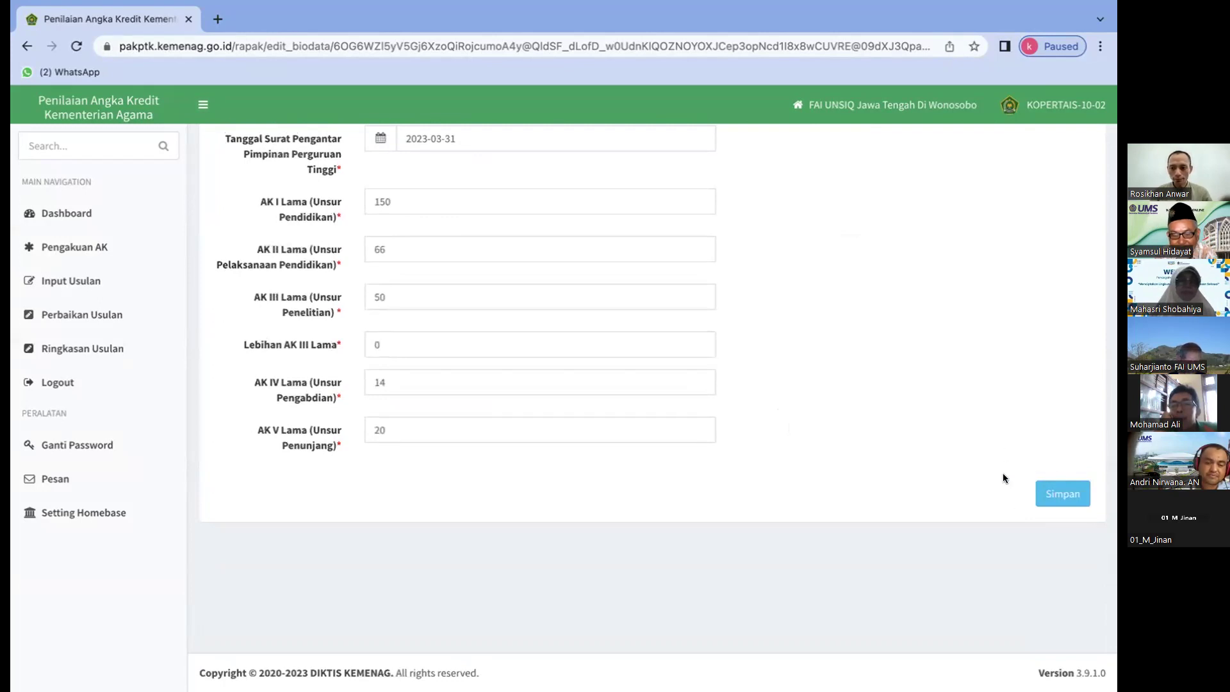
{"action": "left_click", "coordinate": [1058, 499]}
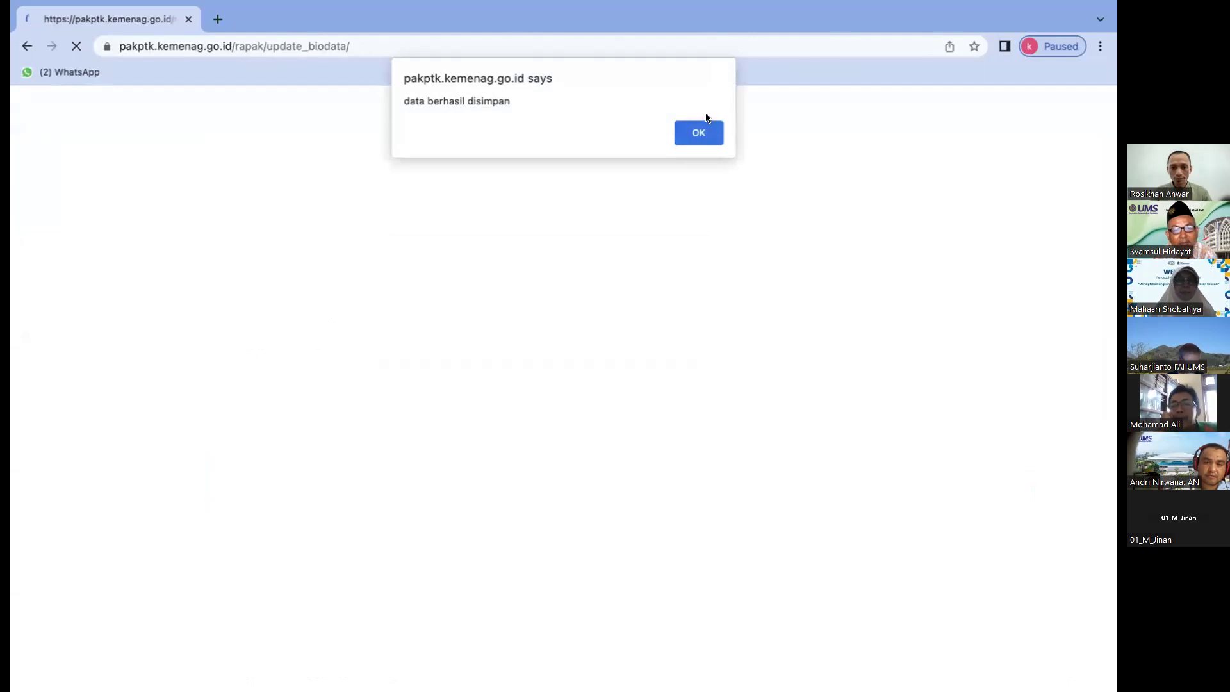
Step: Dismiss the 'data berhasil disimpan' alert and go to the Pengakuan AK list
{"action": "left_click", "coordinate": [705, 128]}
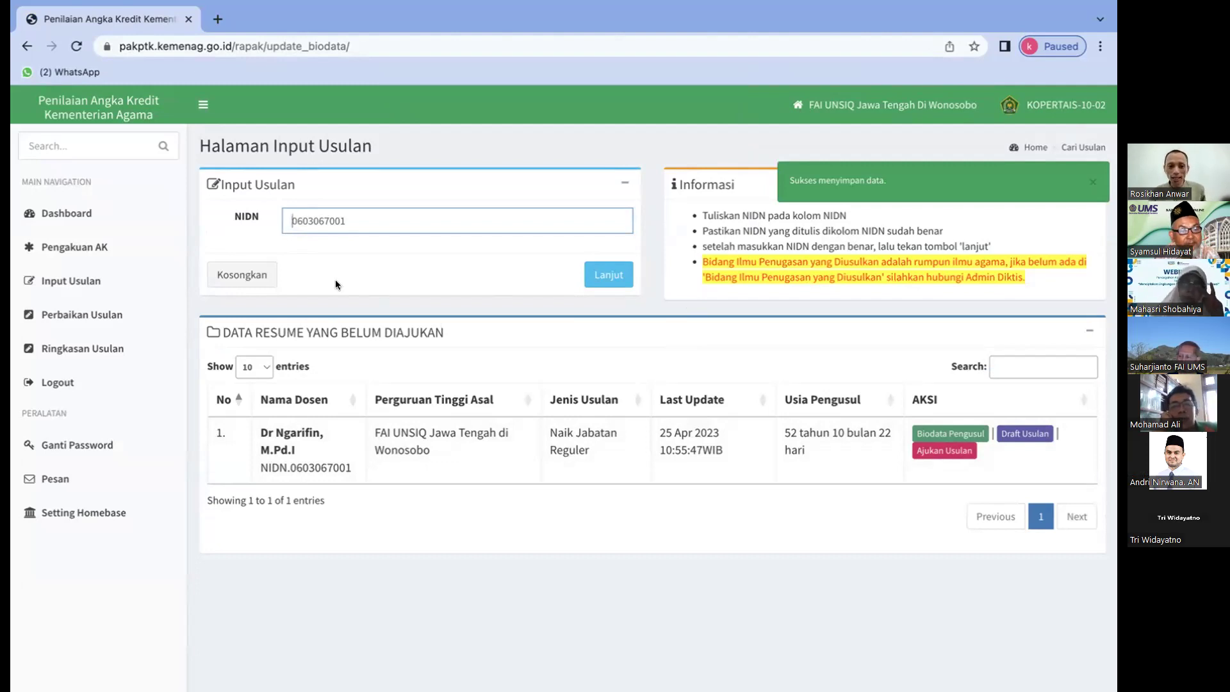
{"action": "left_click", "coordinate": [76, 244]}
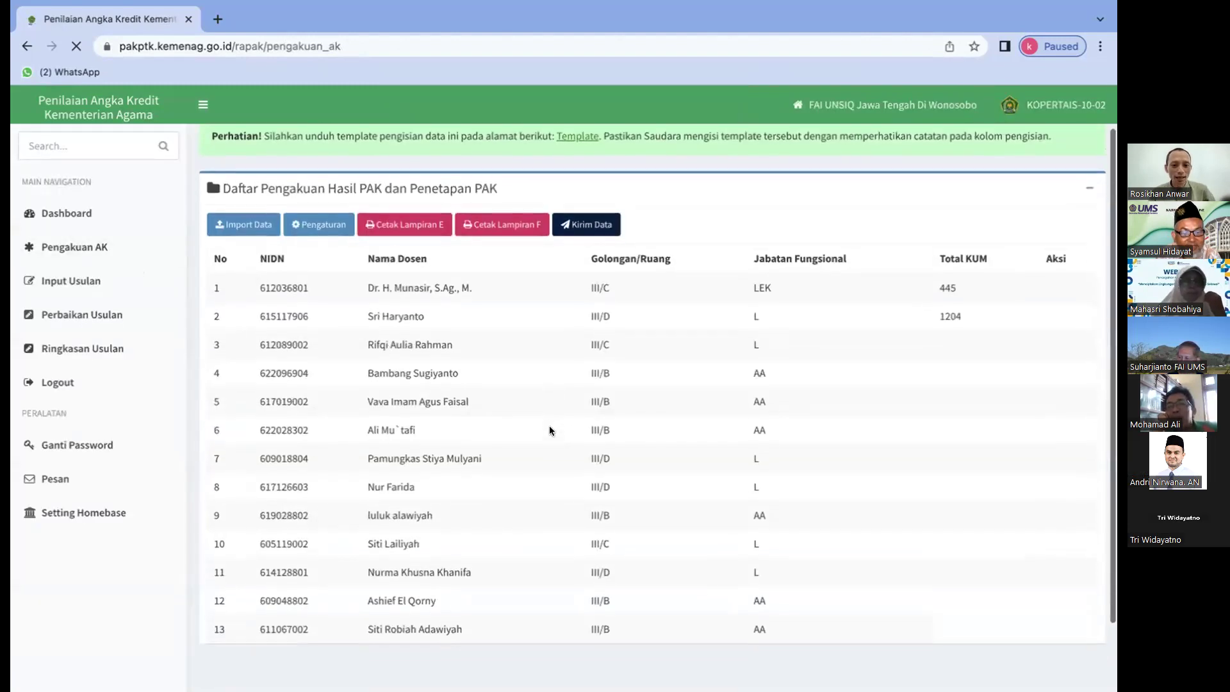
Step: Page through the 36 lecturer entries on pages 2, 3 and 4, then back to page 1
{"action": "scroll", "coordinate": [548, 426], "scroll_direction": "down", "scroll_amount": 3}
{"action": "scroll", "coordinate": [548, 425], "scroll_direction": "up", "scroll_amount": 1}
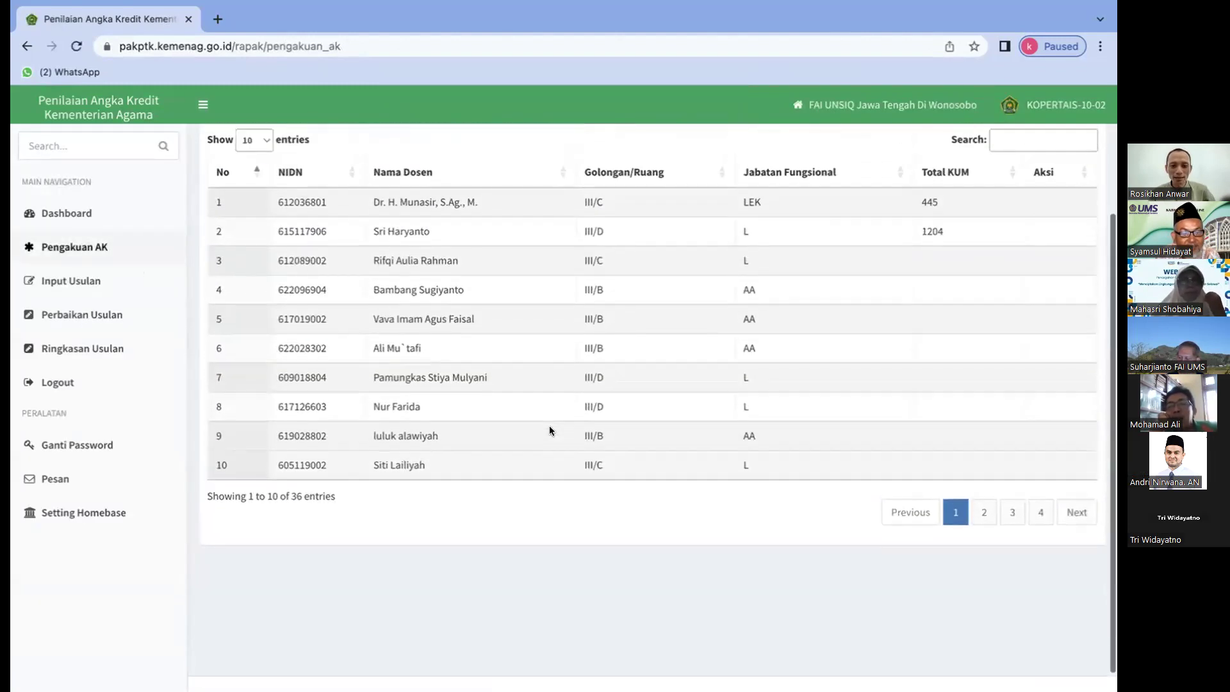
{"action": "scroll", "coordinate": [554, 441], "scroll_direction": "up", "scroll_amount": 1}
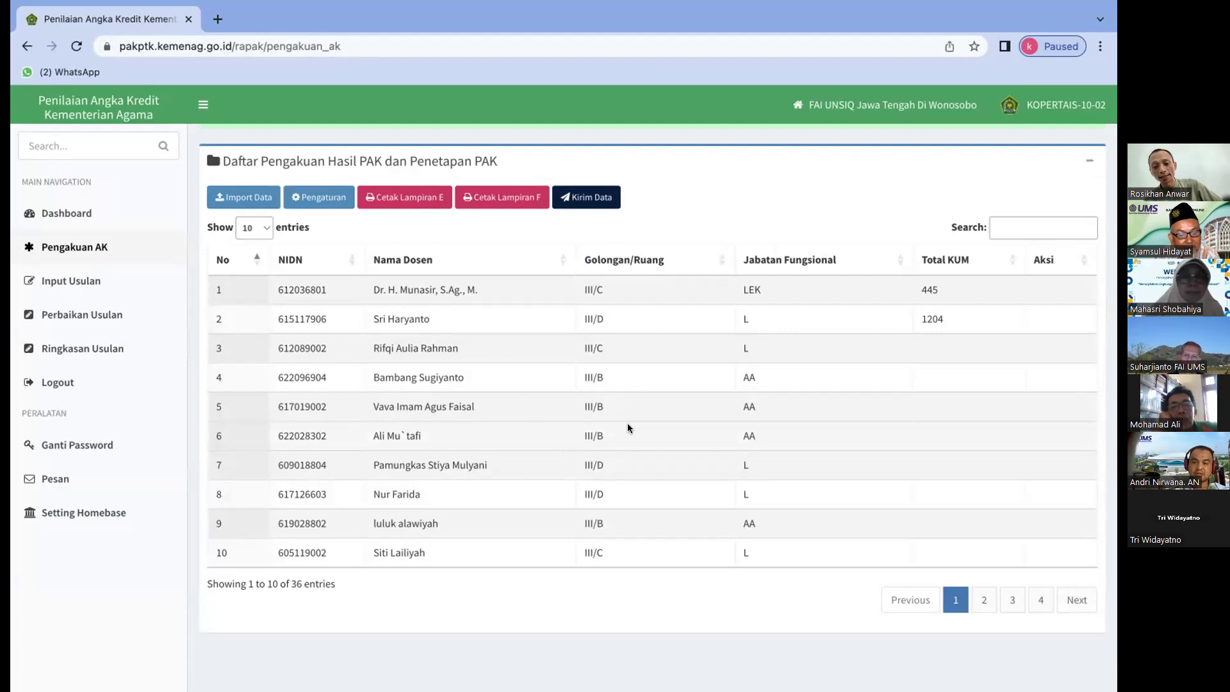
{"action": "left_click", "coordinate": [984, 598]}
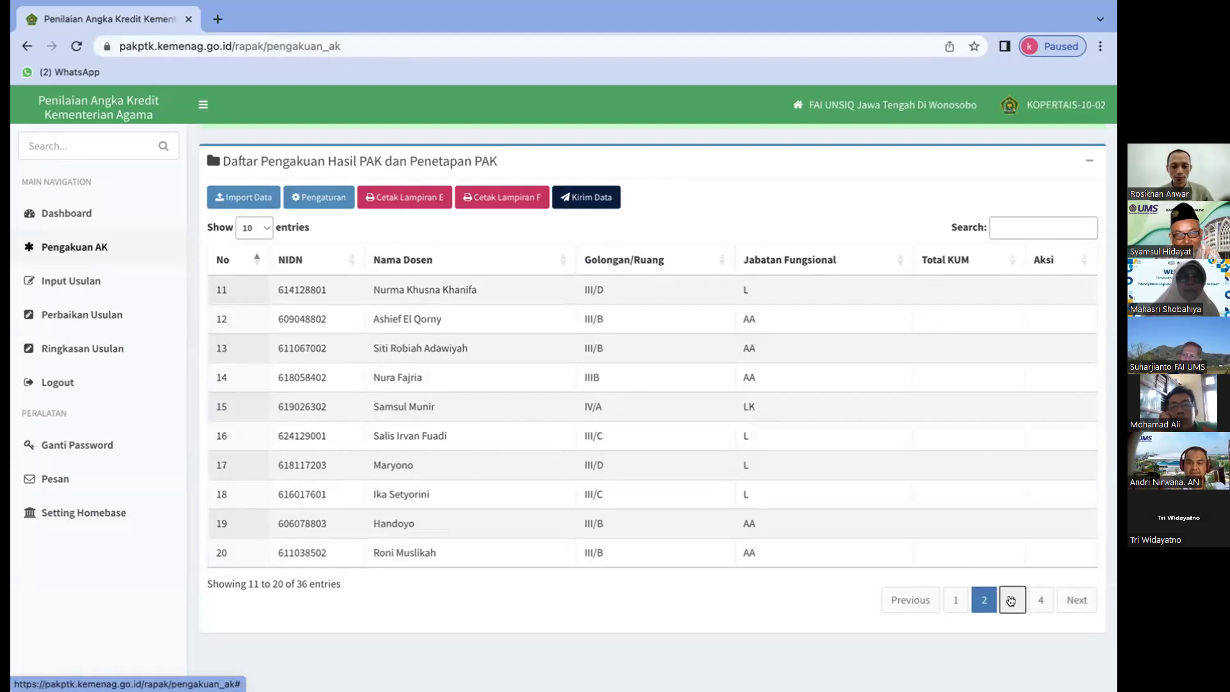
{"action": "left_click", "coordinate": [1010, 600]}
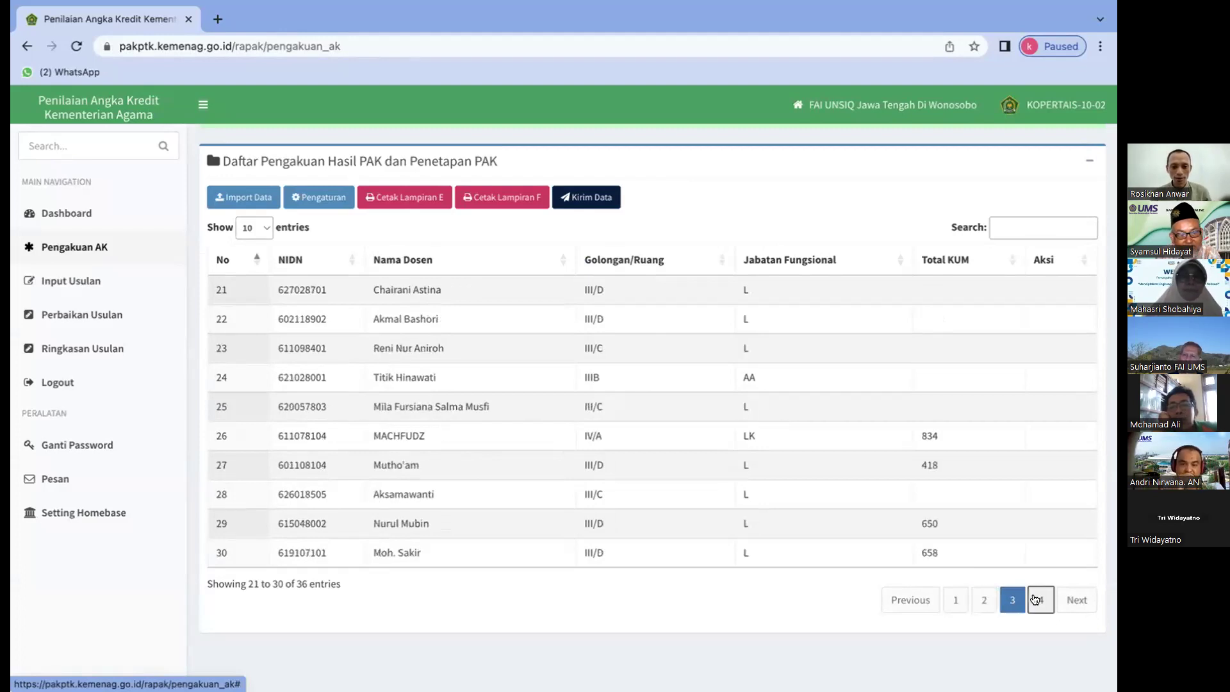
{"action": "left_click", "coordinate": [1038, 599]}
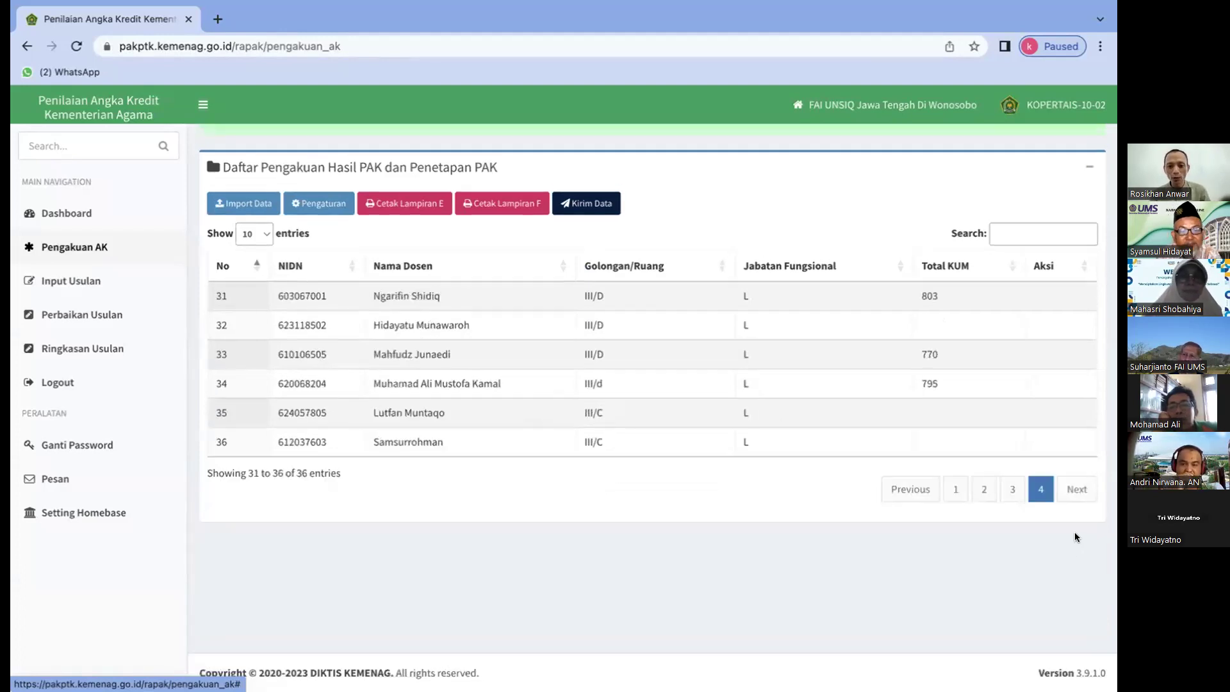
{"action": "left_click", "coordinate": [952, 488]}
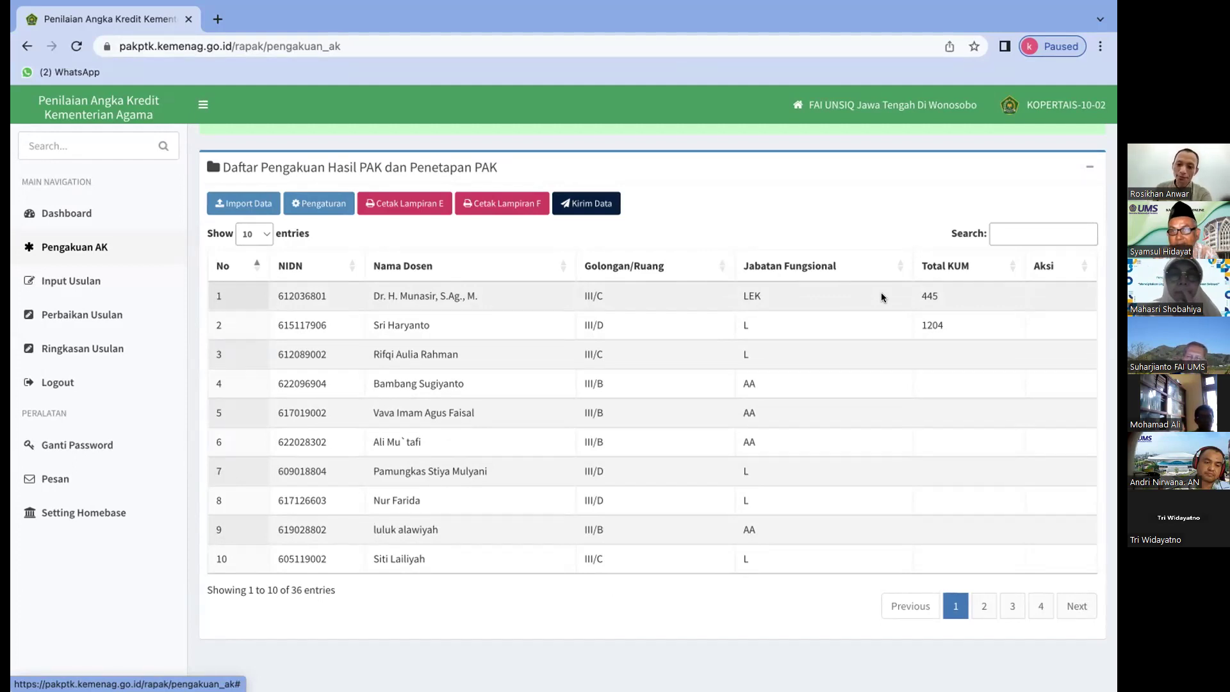
Step: Open the first lecturer's Draft Usulan from Input Usulan, showing 349.5 new credits
{"action": "left_click", "coordinate": [88, 282]}
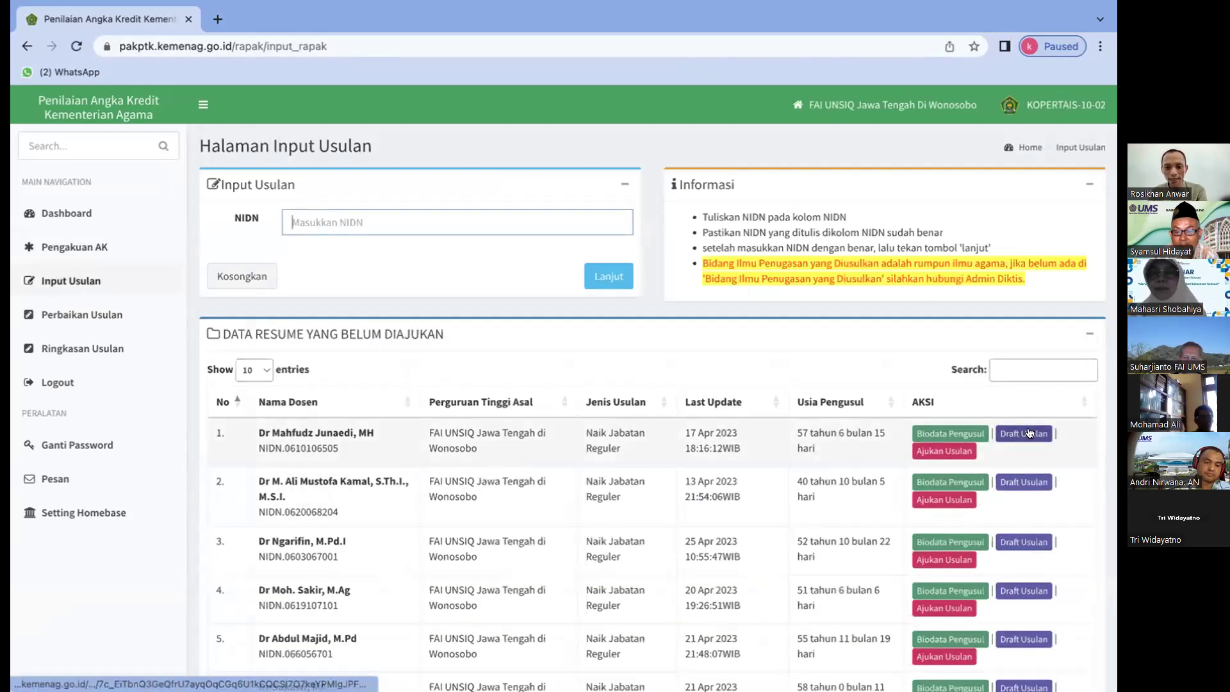
{"action": "left_click", "coordinate": [1028, 433]}
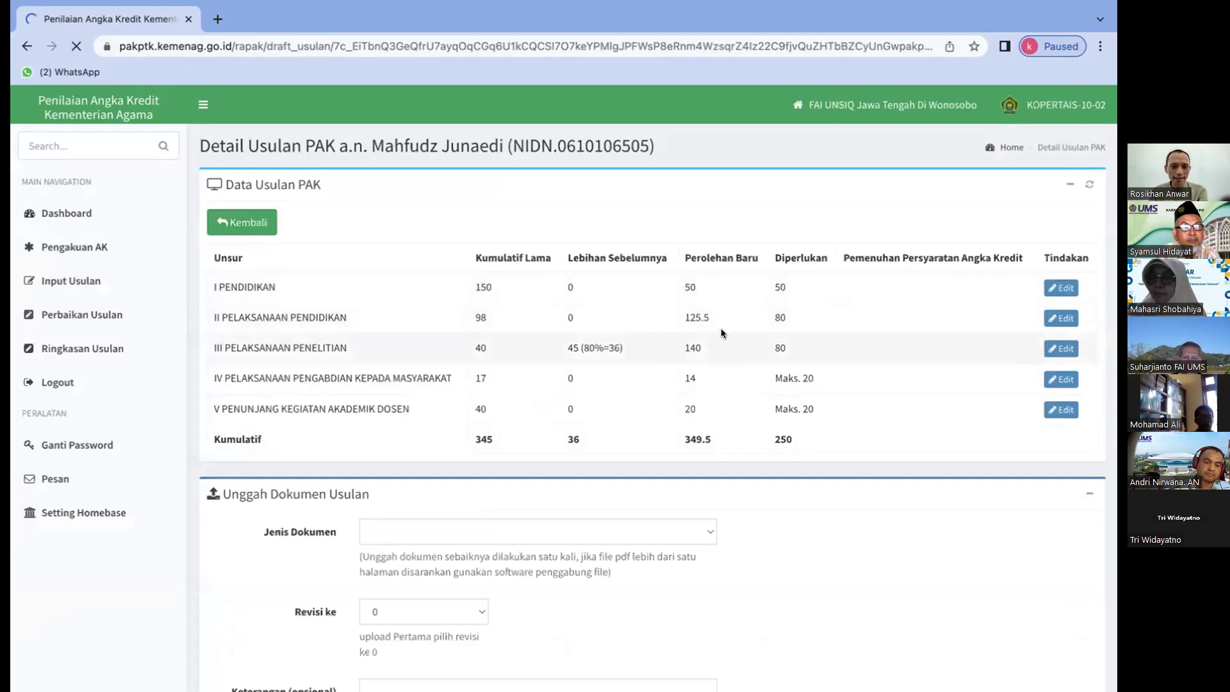
{"action": "scroll", "coordinate": [719, 458], "scroll_direction": "down", "scroll_amount": 3}
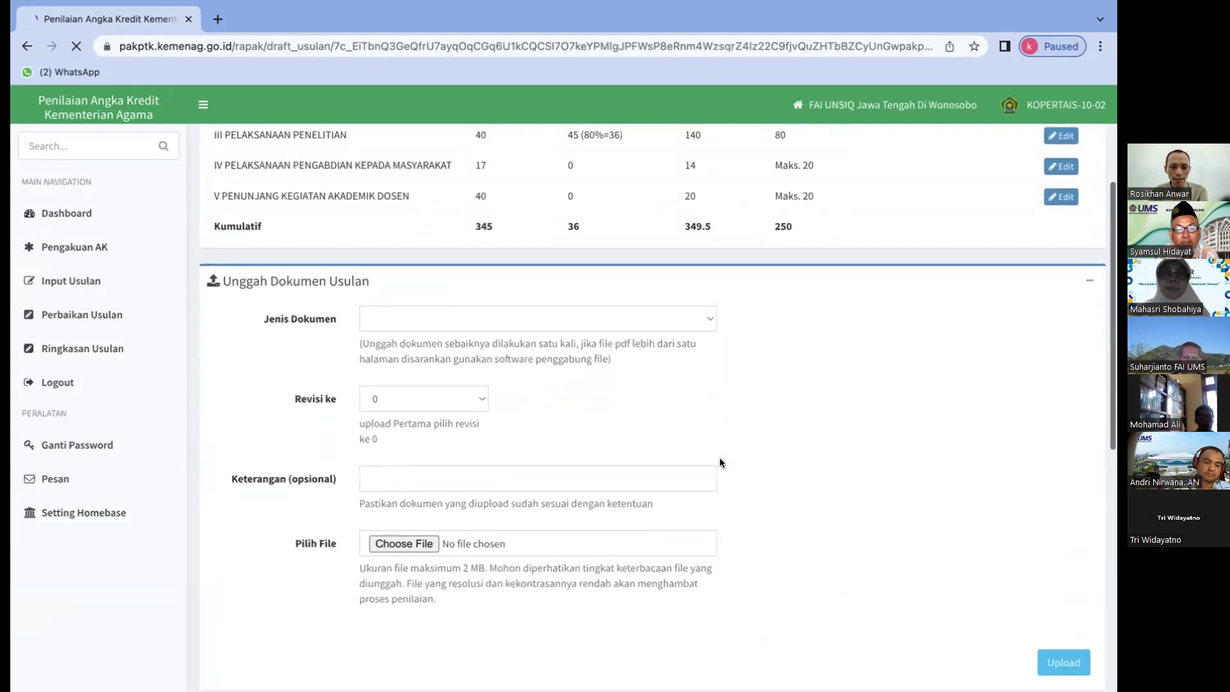
{"action": "scroll", "coordinate": [720, 462], "scroll_direction": "up", "scroll_amount": 2}
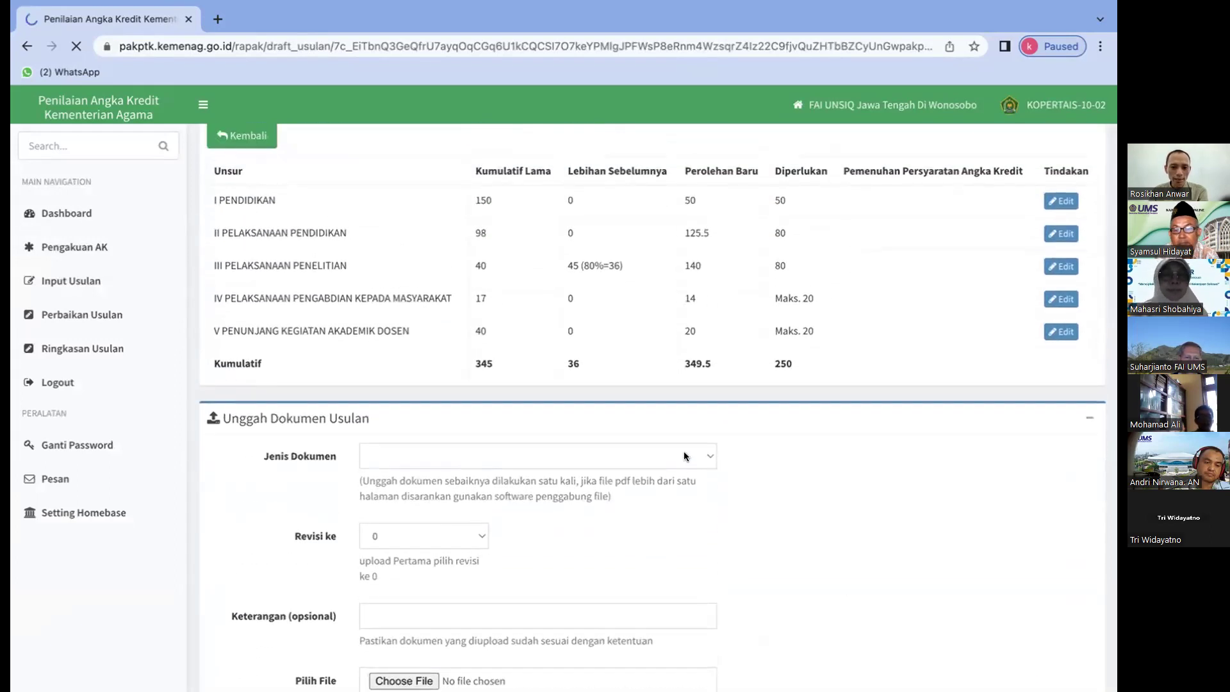
{"action": "left_click", "coordinate": [683, 456]}
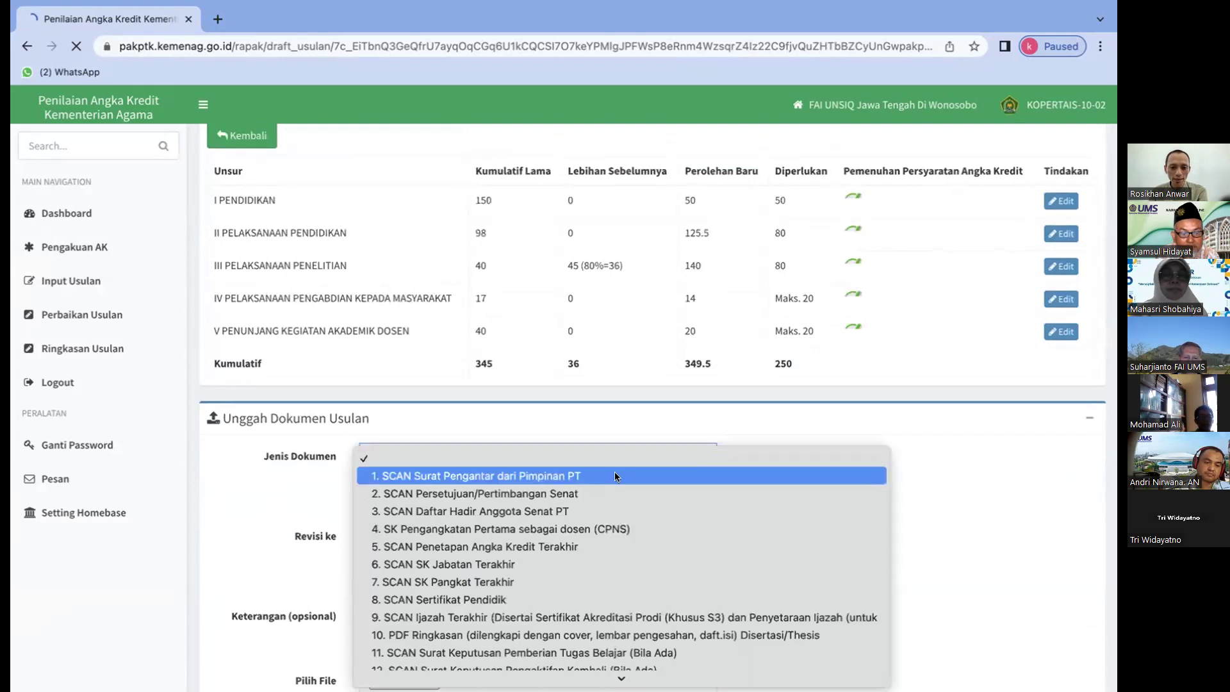
{"action": "scroll", "coordinate": [591, 521], "scroll_direction": "down", "scroll_amount": 3}
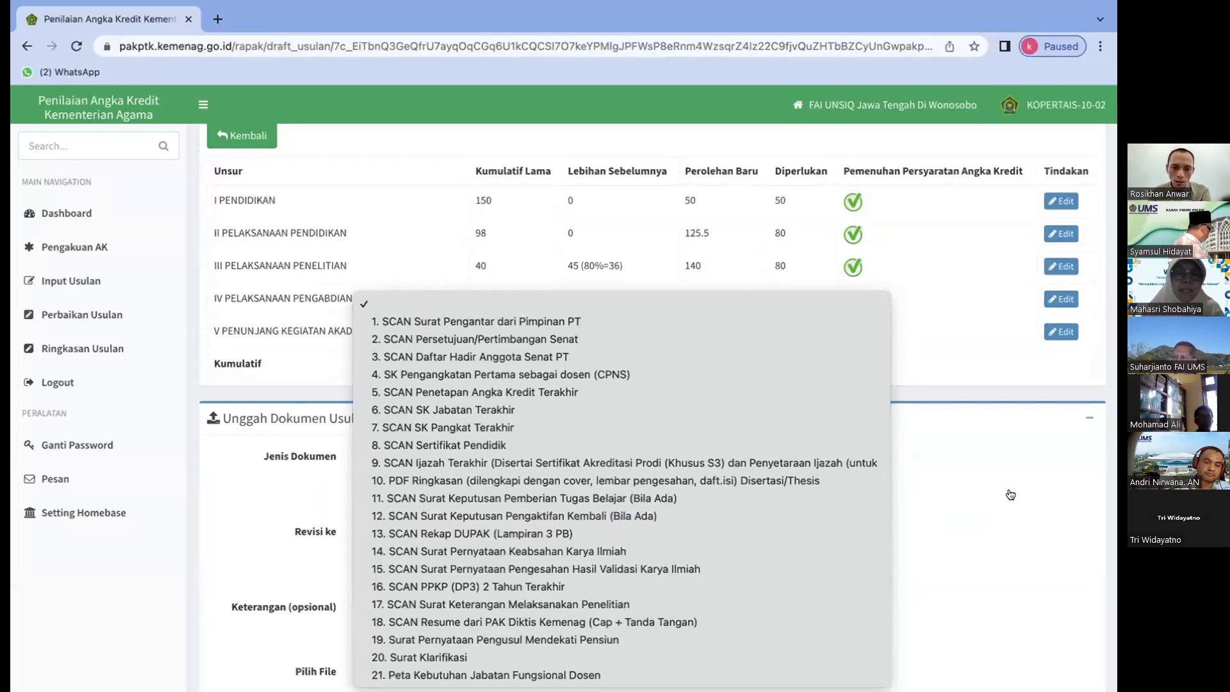
Step: Close the document type list and review the 349.5 cumulative credits against 250 required
{"action": "left_click", "coordinate": [1078, 159]}
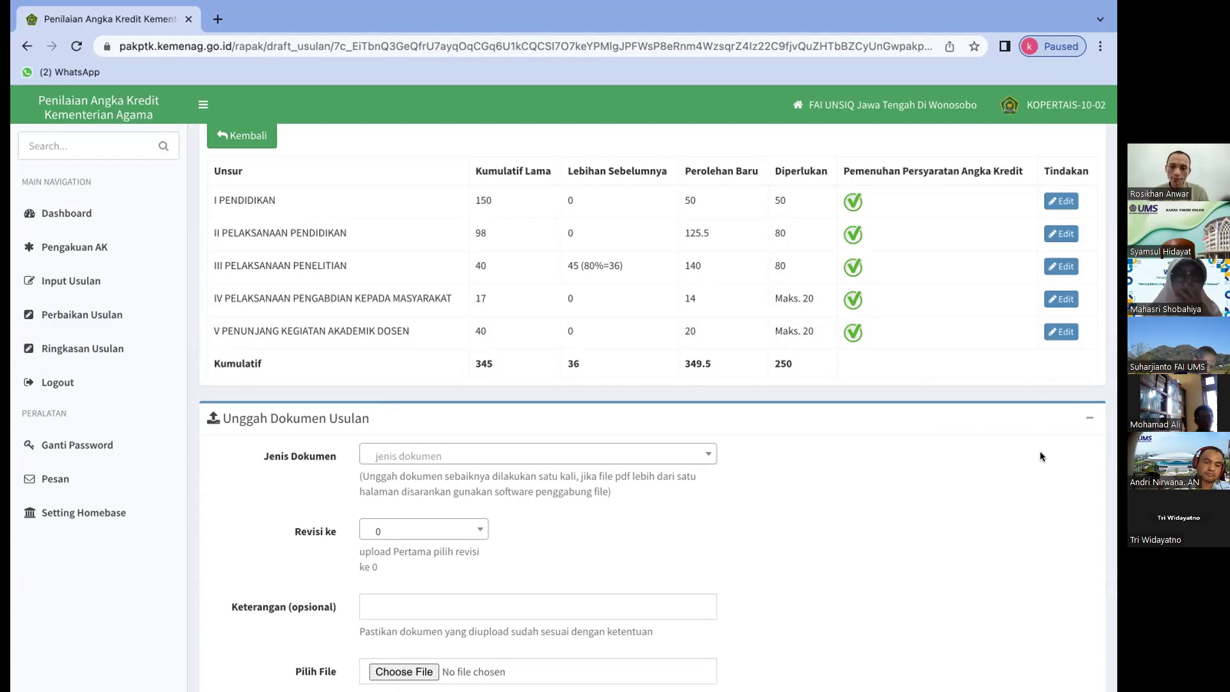
{"action": "scroll", "coordinate": [881, 520], "scroll_direction": "down", "scroll_amount": 2}
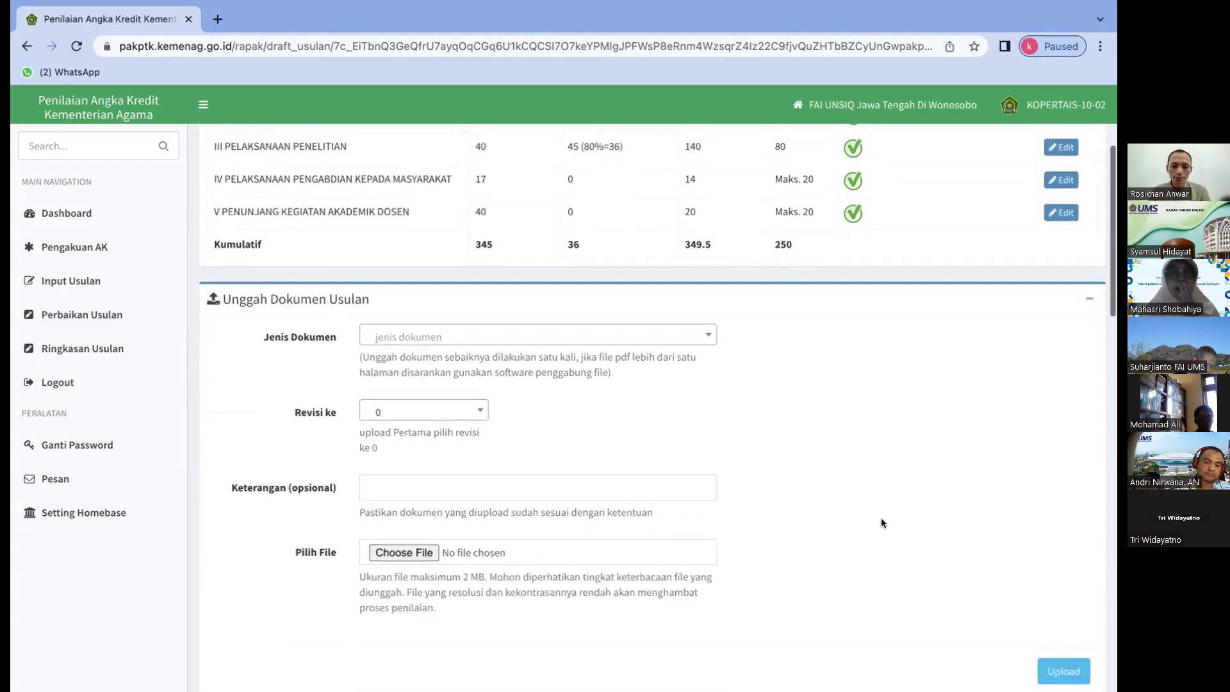
{"action": "scroll", "coordinate": [882, 520], "scroll_direction": "up", "scroll_amount": 2}
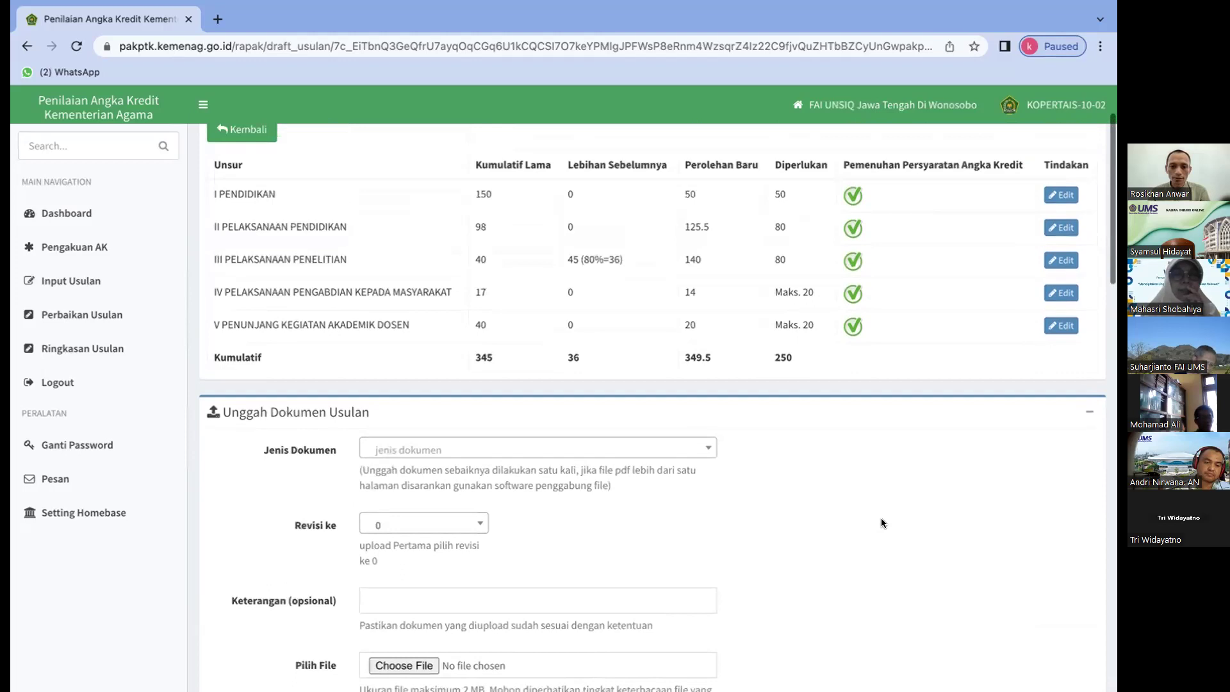
{"action": "scroll", "coordinate": [881, 517], "scroll_direction": "up", "scroll_amount": 1}
{"action": "scroll", "coordinate": [881, 517], "scroll_direction": "up", "scroll_amount": 1}
{"action": "scroll", "coordinate": [881, 518], "scroll_direction": "down", "scroll_amount": 3}
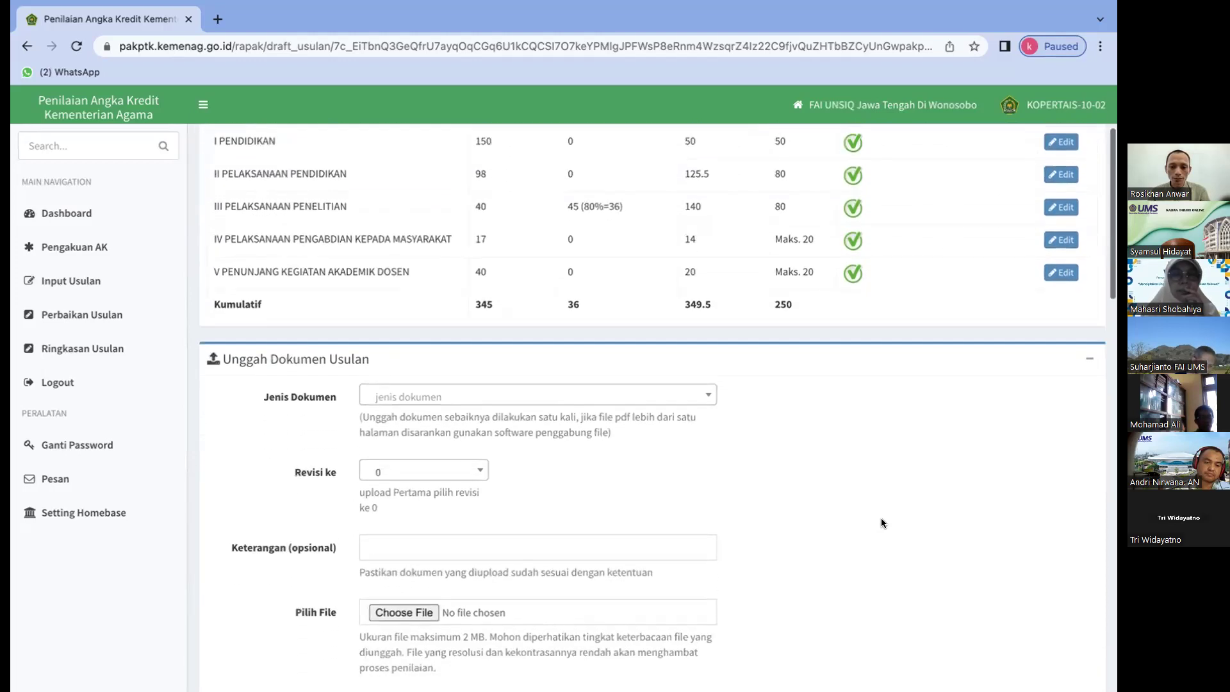
{"action": "scroll", "coordinate": [882, 517], "scroll_direction": "down", "scroll_amount": 1}
{"action": "scroll", "coordinate": [881, 518], "scroll_direction": "down", "scroll_amount": 1}
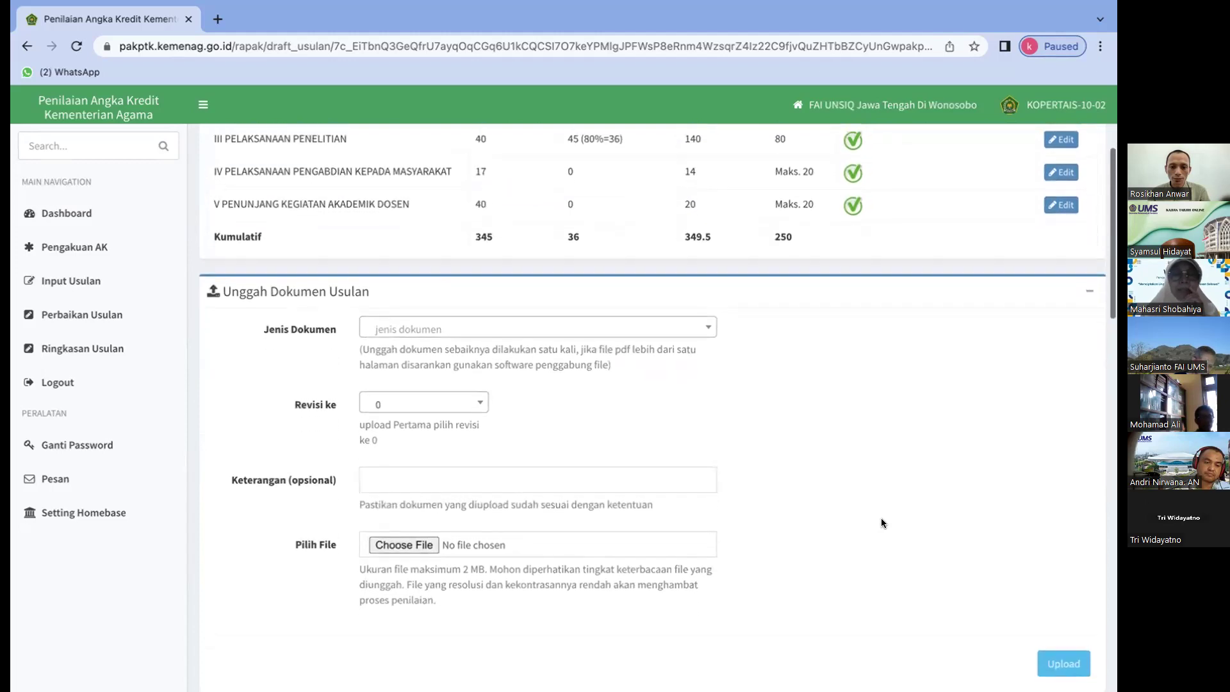
{"action": "scroll", "coordinate": [881, 523], "scroll_direction": "up", "scroll_amount": 4}
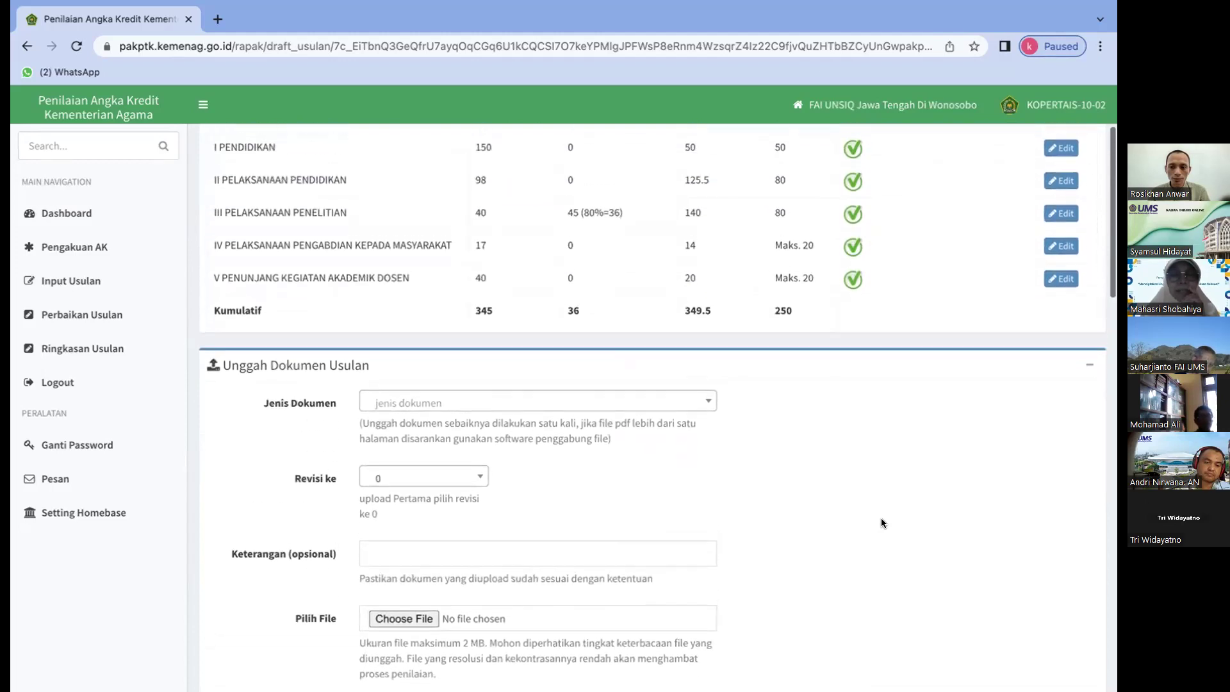
{"action": "scroll", "coordinate": [881, 523], "scroll_direction": "down", "scroll_amount": 18}
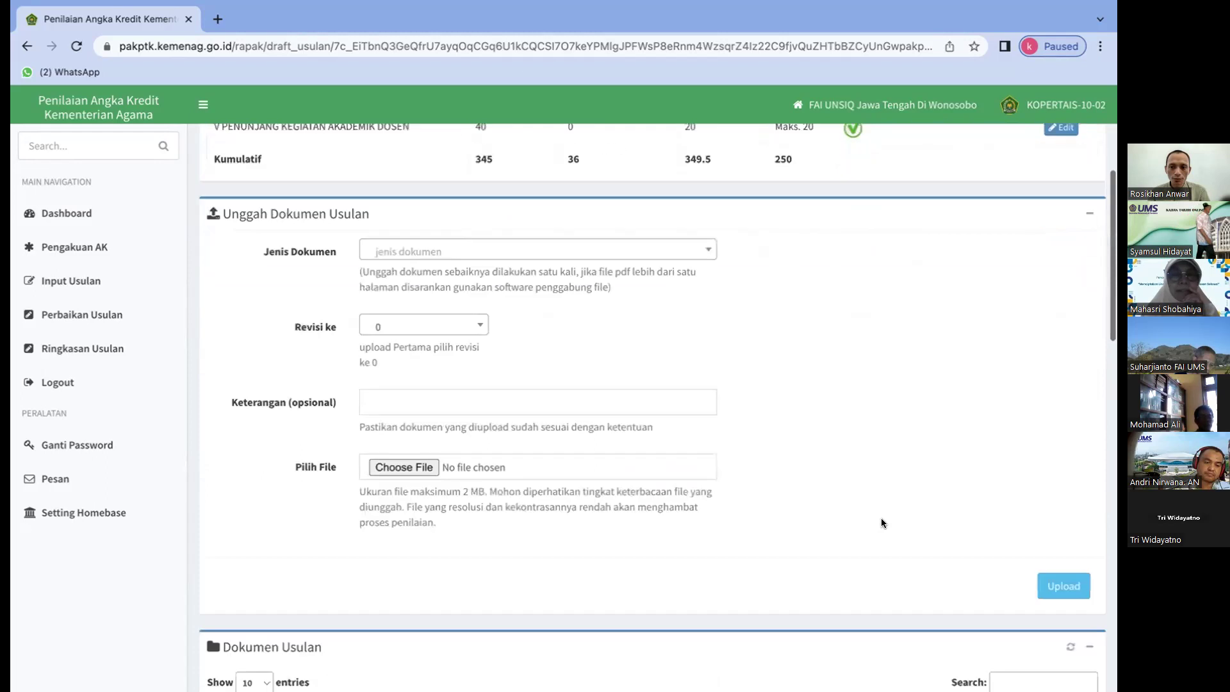
{"action": "scroll", "coordinate": [881, 523], "scroll_direction": "down", "scroll_amount": 2}
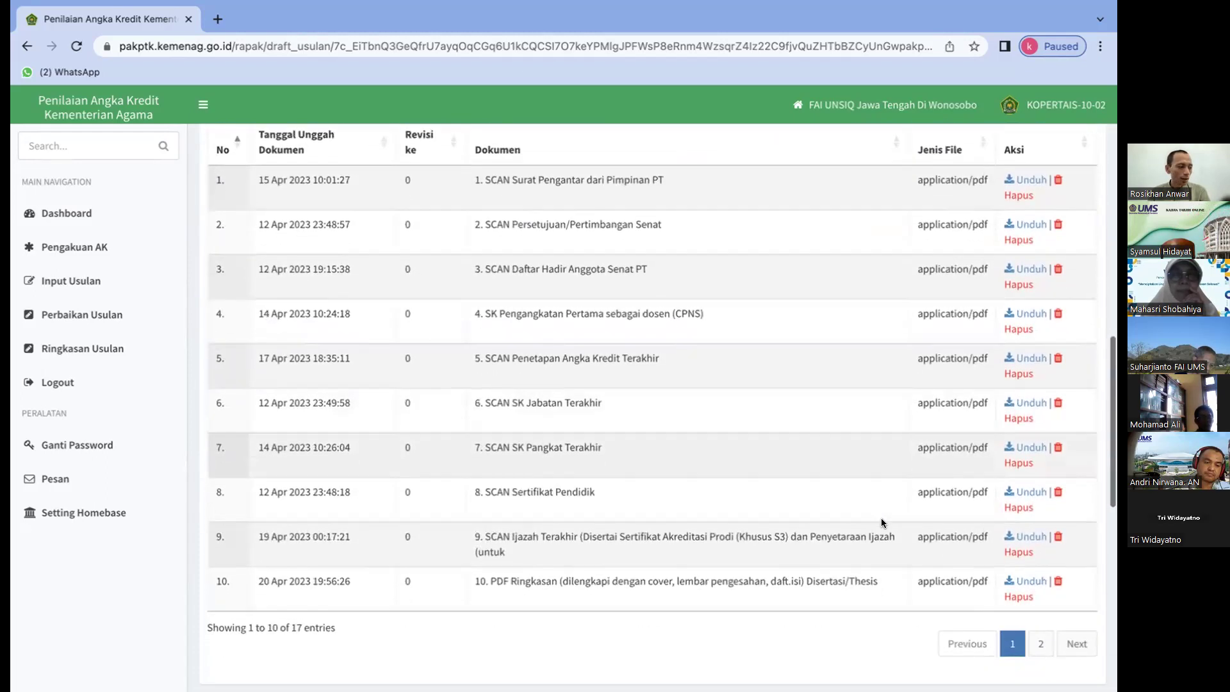
{"action": "scroll", "coordinate": [881, 522], "scroll_direction": "down", "scroll_amount": 2}
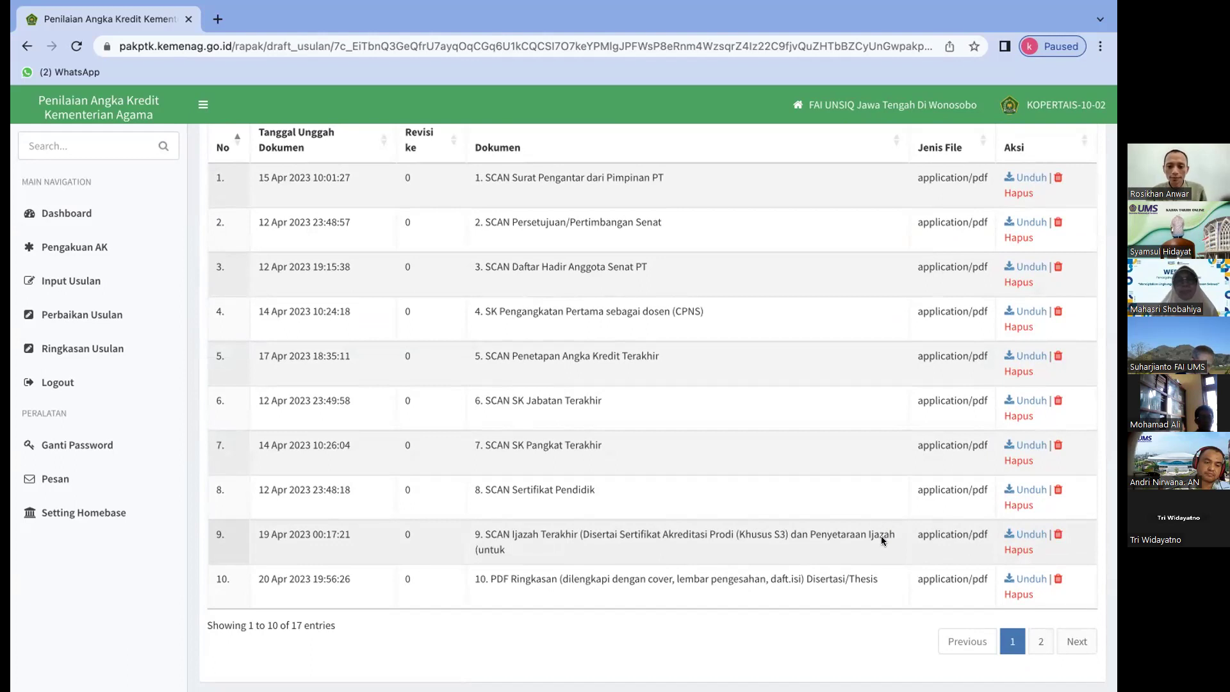
{"action": "scroll", "coordinate": [881, 537], "scroll_direction": "up", "scroll_amount": 10}
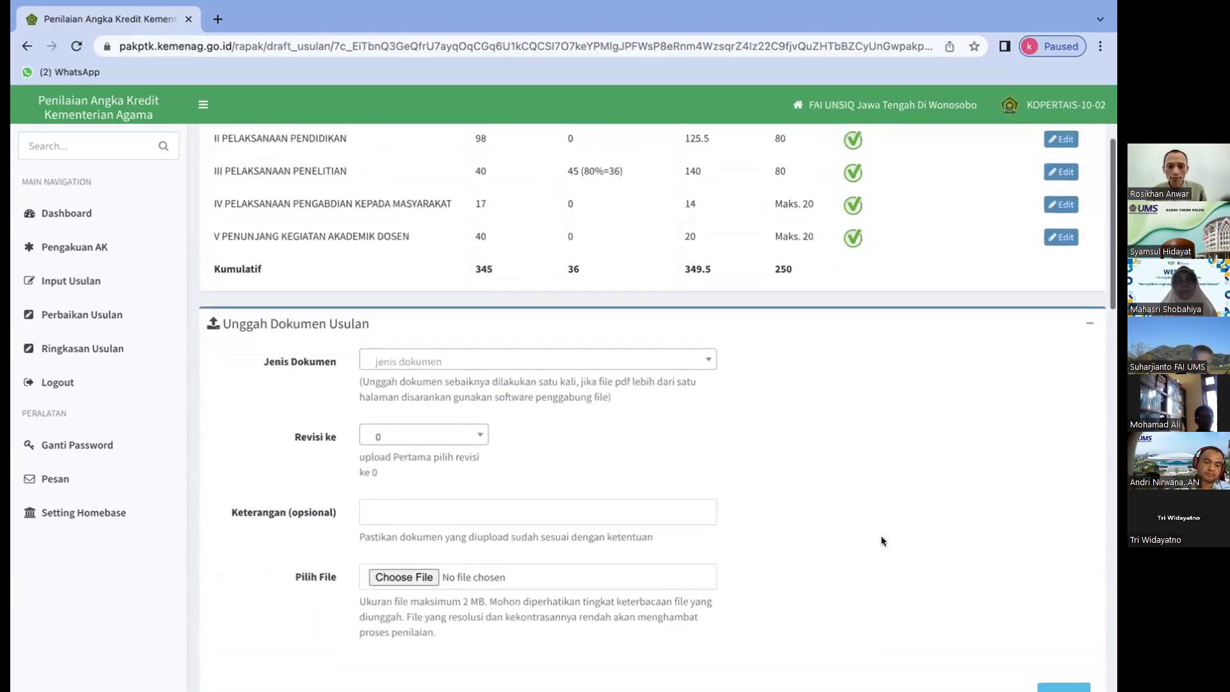
{"action": "scroll", "coordinate": [881, 541], "scroll_direction": "up", "scroll_amount": 3}
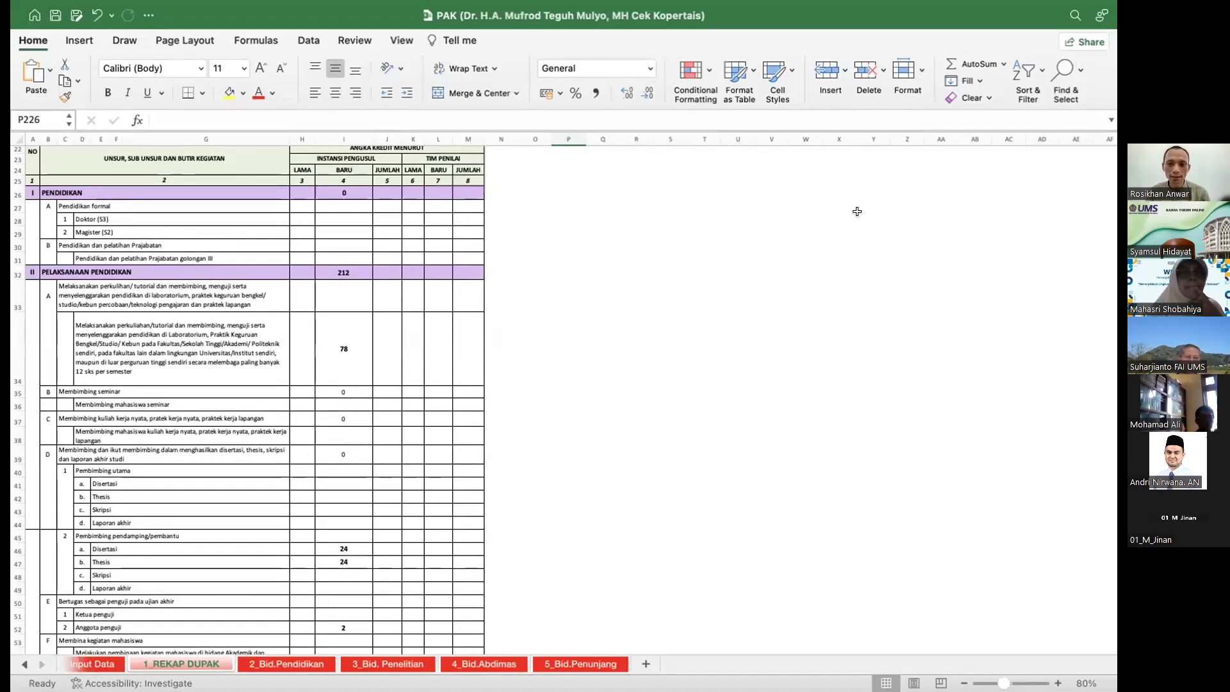
Step: Bring the PAK workbook into focus and look over the 2_Bid.Pendidikan sheet
{"action": "left_click", "coordinate": [923, 404]}
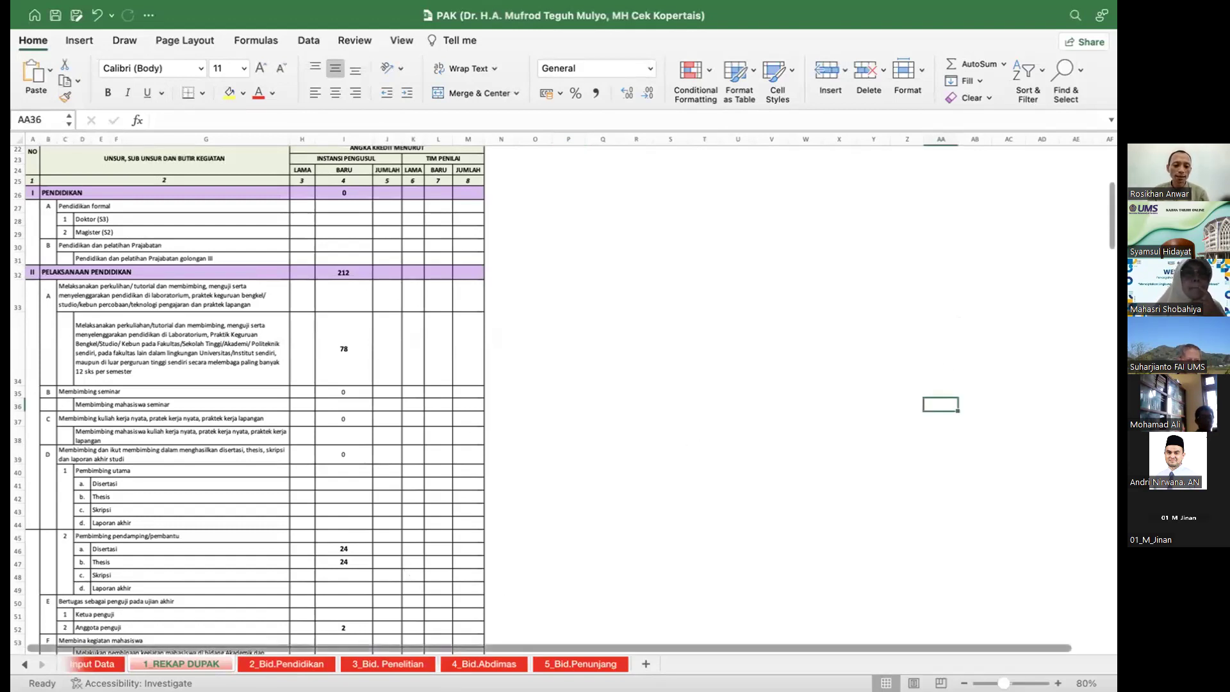
{"action": "left_click", "coordinate": [275, 663]}
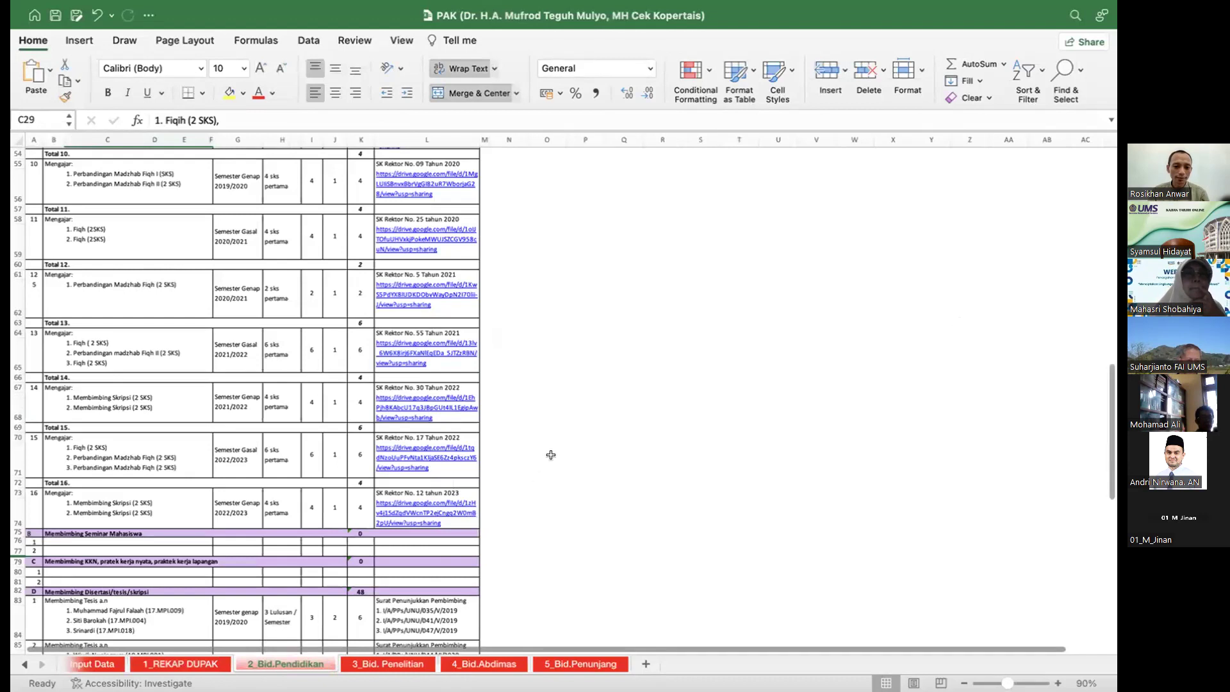
{"action": "scroll", "coordinate": [550, 455], "scroll_direction": "up", "scroll_amount": 15}
{"action": "scroll", "coordinate": [556, 415], "scroll_direction": "down", "scroll_amount": 7}
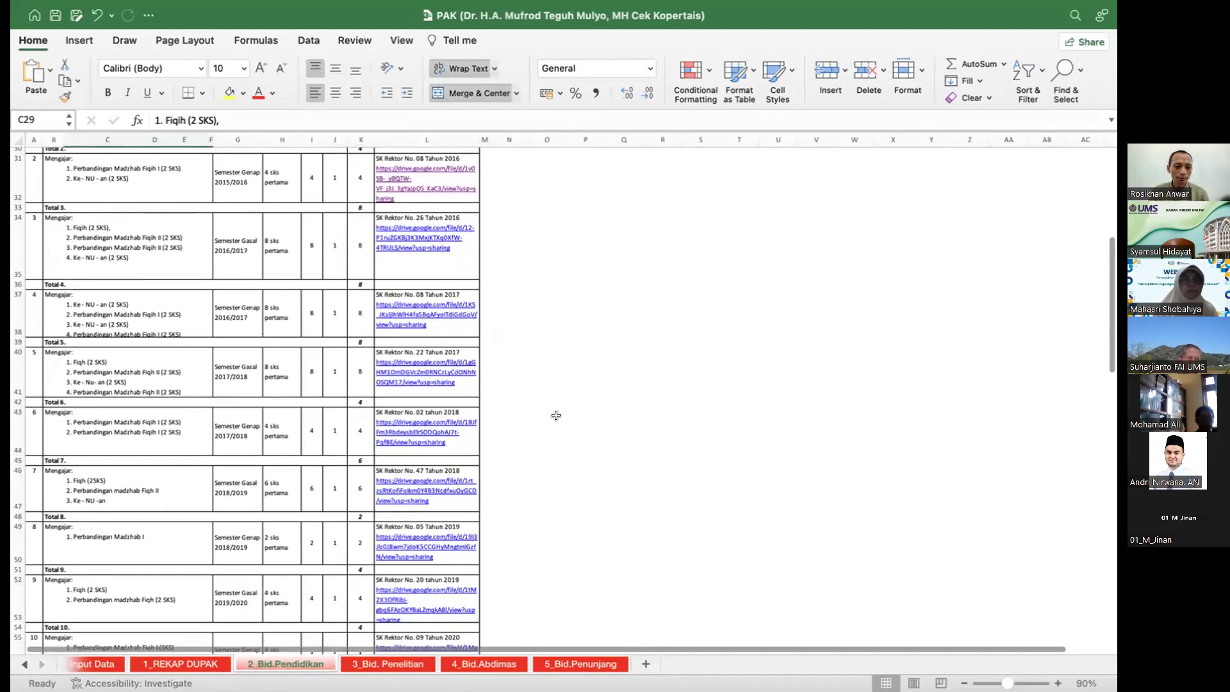
Step: Review the 3_Bid. Penelitian journal entries worth 5.00, 4.00 and 20.00 credits
{"action": "left_click", "coordinate": [365, 664]}
{"action": "scroll", "coordinate": [479, 544], "scroll_direction": "down", "scroll_amount": 6}
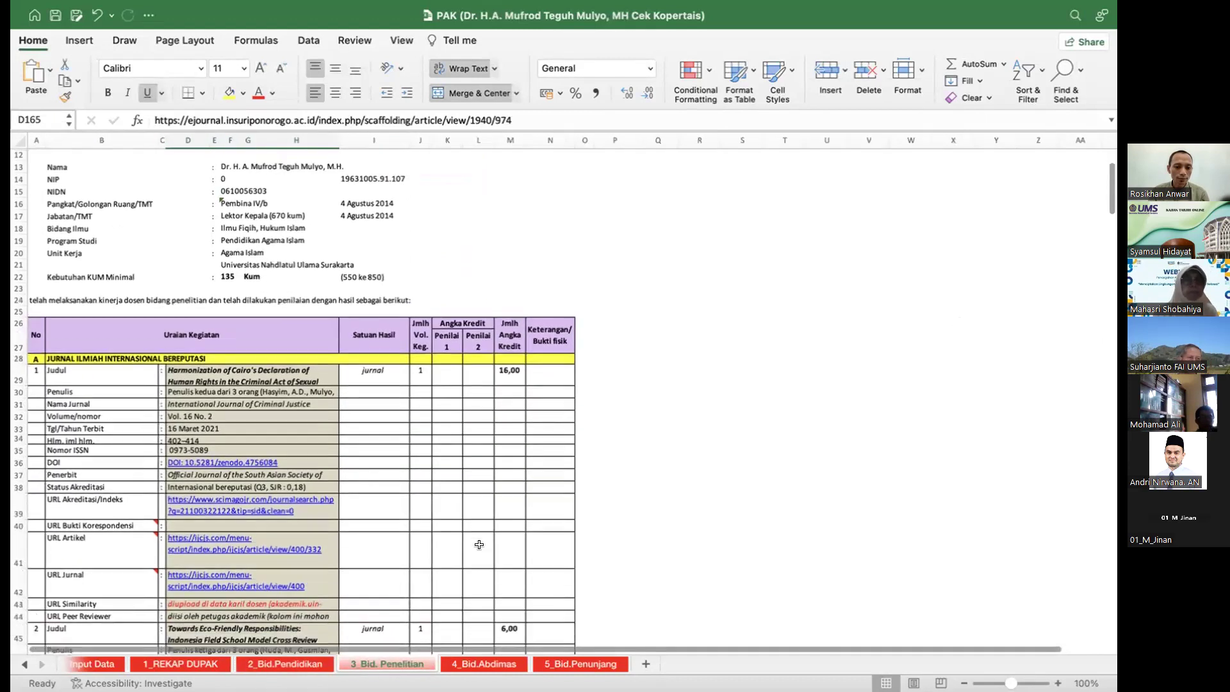
{"action": "scroll", "coordinate": [479, 544], "scroll_direction": "up", "scroll_amount": 5}
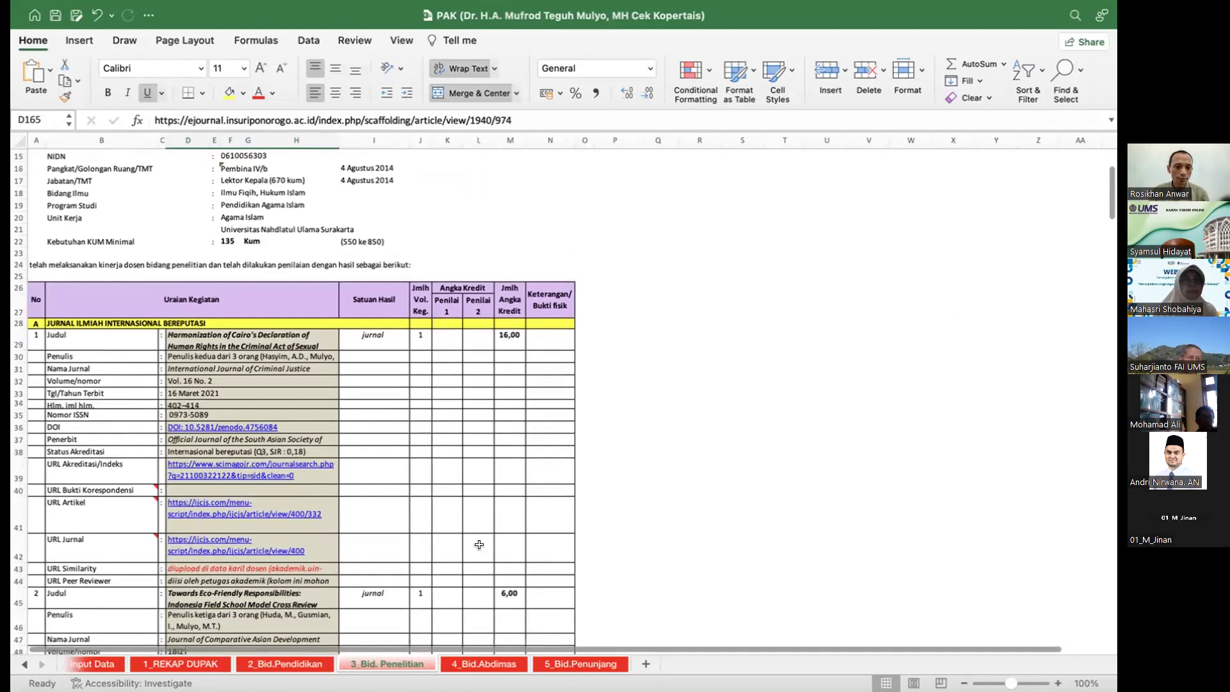
{"action": "scroll", "coordinate": [479, 544], "scroll_direction": "down", "scroll_amount": 10}
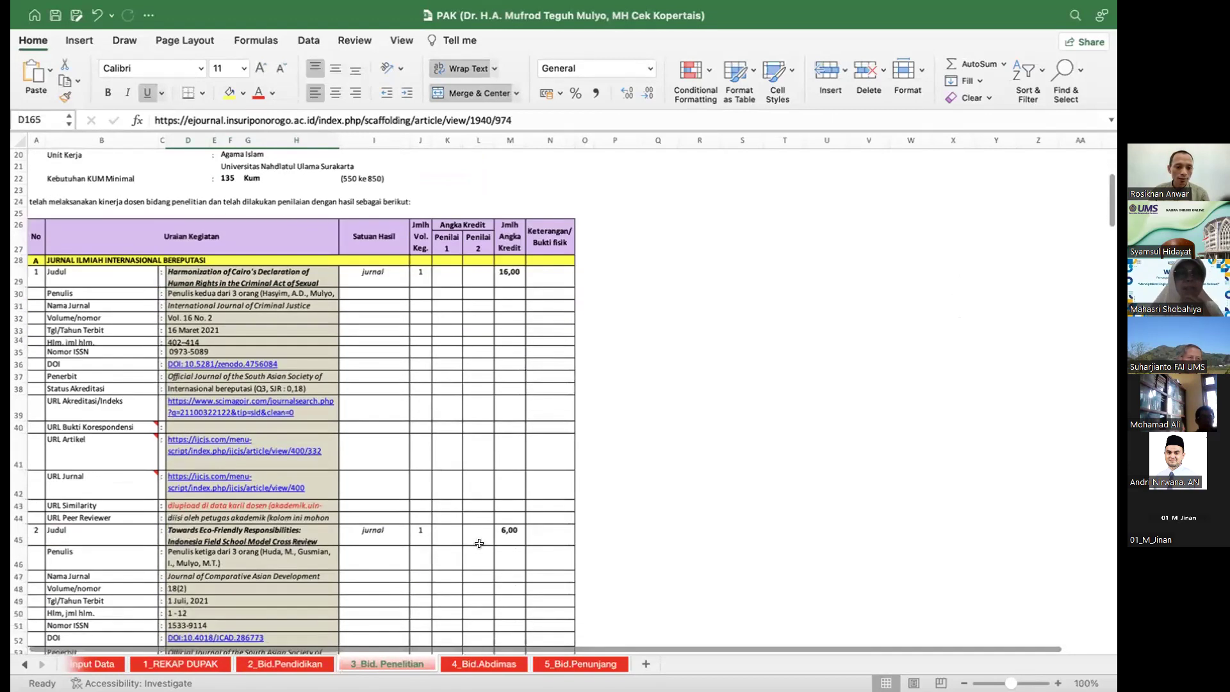
{"action": "scroll", "coordinate": [479, 543], "scroll_direction": "down", "scroll_amount": 7}
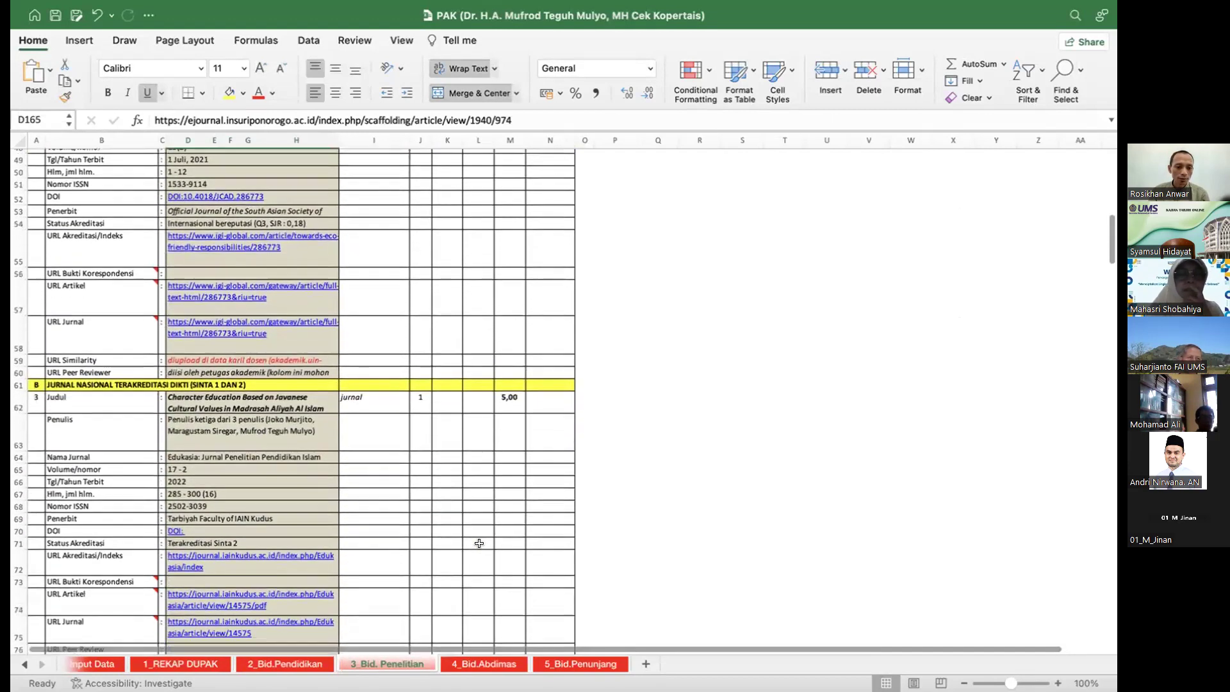
{"action": "scroll", "coordinate": [479, 543], "scroll_direction": "down", "scroll_amount": 1}
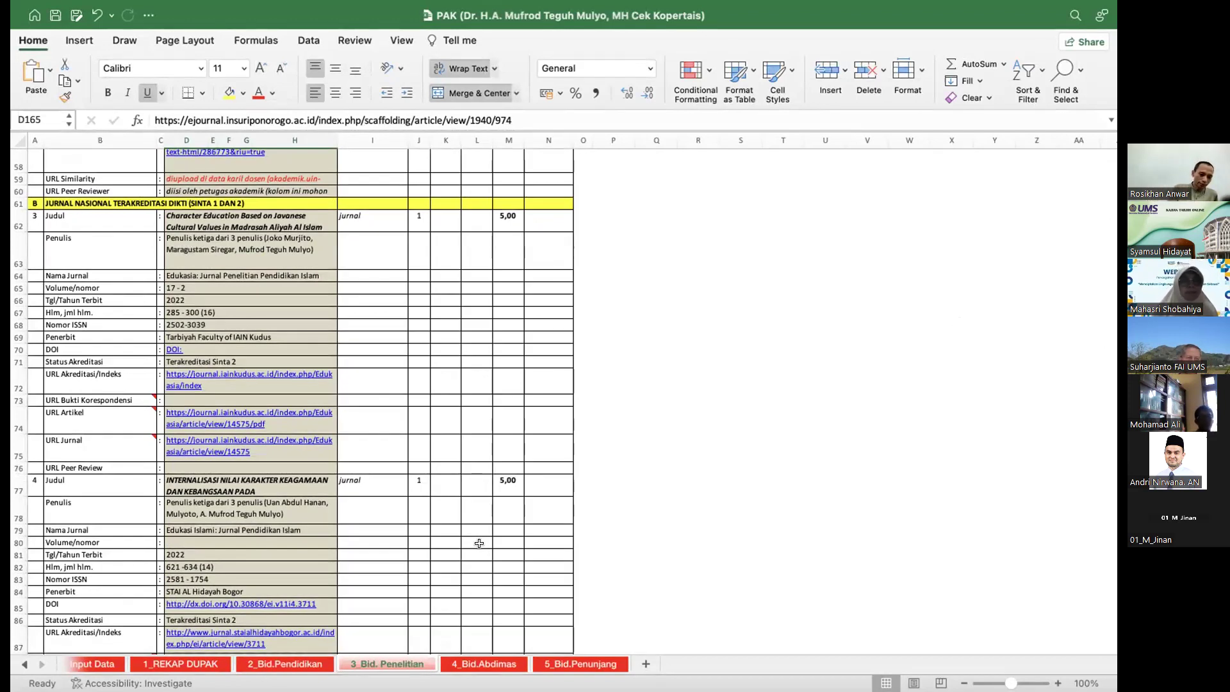
{"action": "scroll", "coordinate": [479, 543], "scroll_direction": "down", "scroll_amount": 8}
{"action": "scroll", "coordinate": [479, 543], "scroll_direction": "down", "scroll_amount": 12}
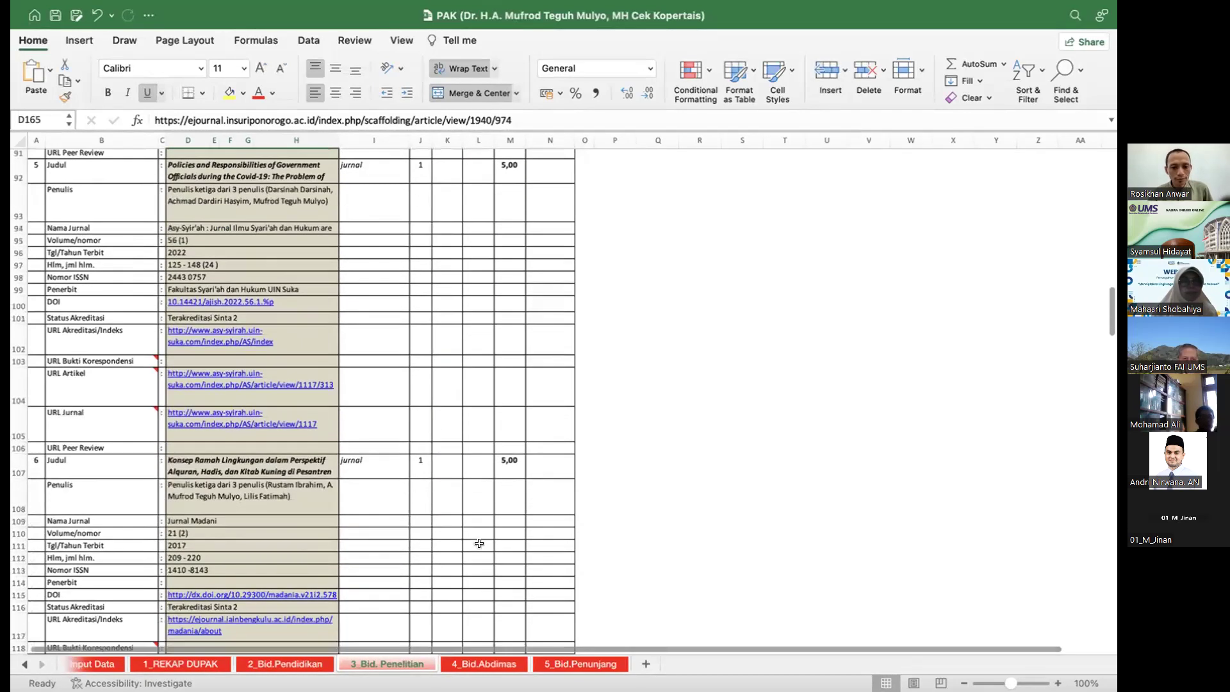
{"action": "scroll", "coordinate": [479, 543], "scroll_direction": "down", "scroll_amount": 12}
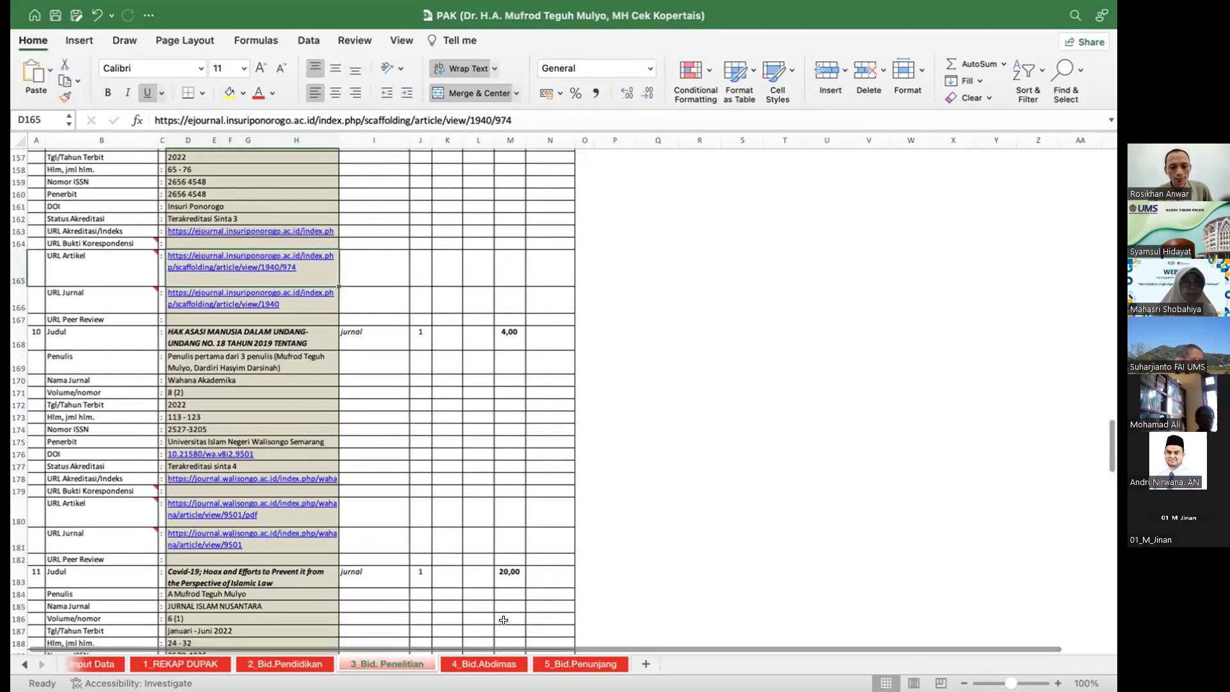
Step: Review the 4_Bid.Abdimas community-service activities down to their 80.0-credit TOTAL row
{"action": "left_click", "coordinate": [495, 667]}
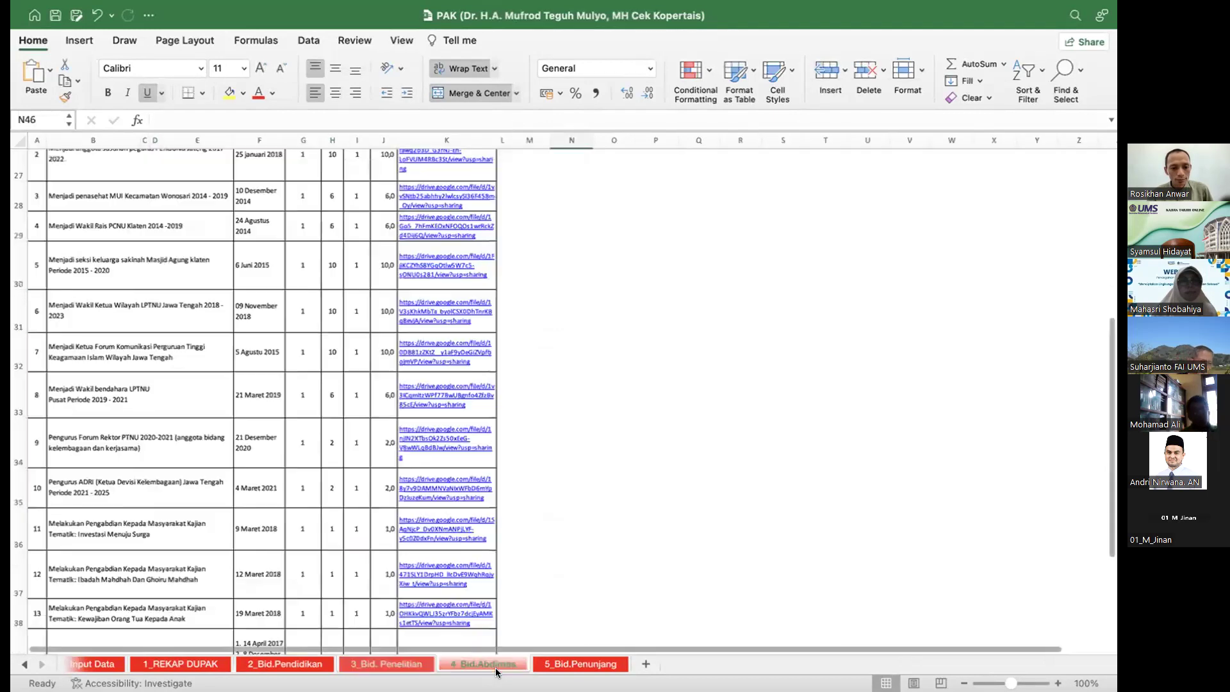
{"action": "scroll", "coordinate": [640, 527], "scroll_direction": "up", "scroll_amount": 5}
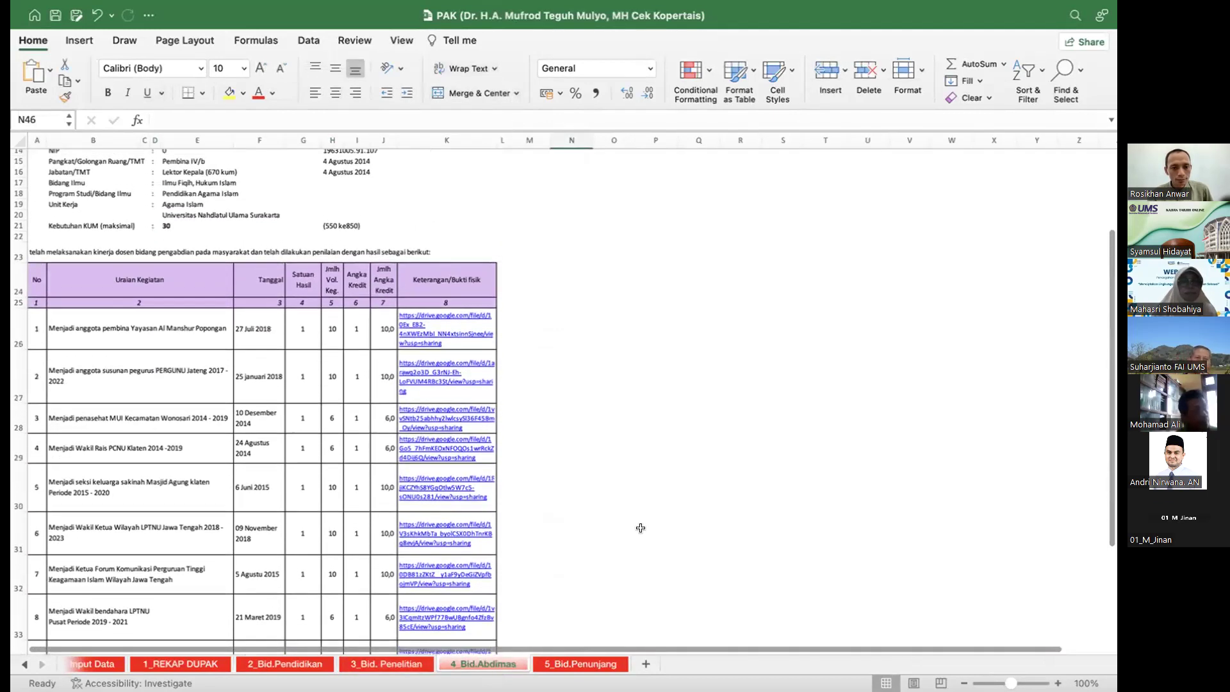
{"action": "scroll", "coordinate": [641, 528], "scroll_direction": "up", "scroll_amount": 3}
{"action": "scroll", "coordinate": [640, 527], "scroll_direction": "down", "scroll_amount": 2}
{"action": "scroll", "coordinate": [640, 526], "scroll_direction": "down", "scroll_amount": 1}
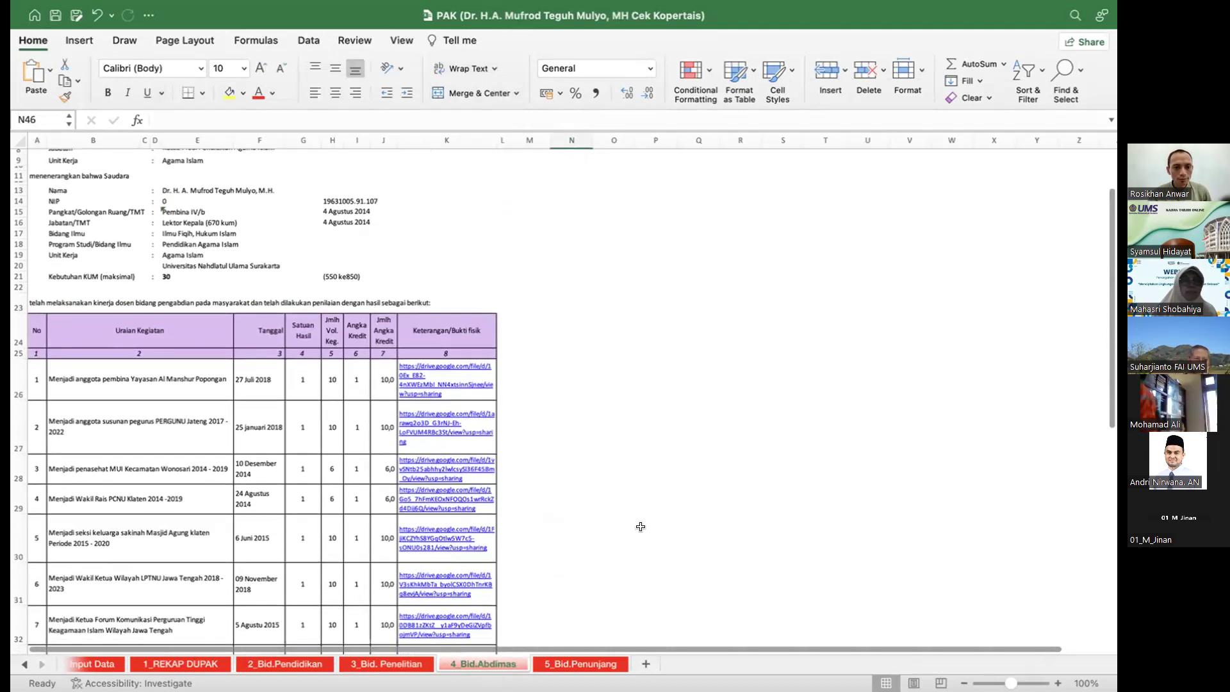
{"action": "scroll", "coordinate": [641, 527], "scroll_direction": "down", "scroll_amount": 8}
{"action": "scroll", "coordinate": [641, 527], "scroll_direction": "down", "scroll_amount": 4}
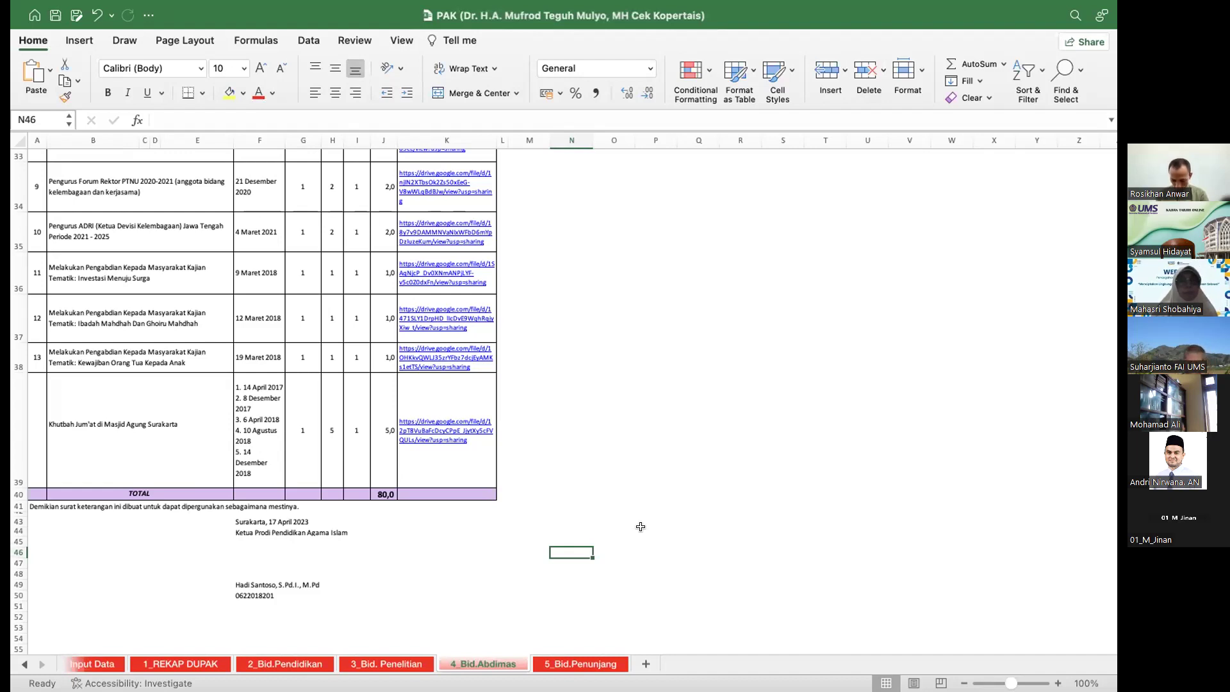
{"action": "scroll", "coordinate": [640, 526], "scroll_direction": "up", "scroll_amount": 3}
{"action": "scroll", "coordinate": [640, 526], "scroll_direction": "up", "scroll_amount": 15}
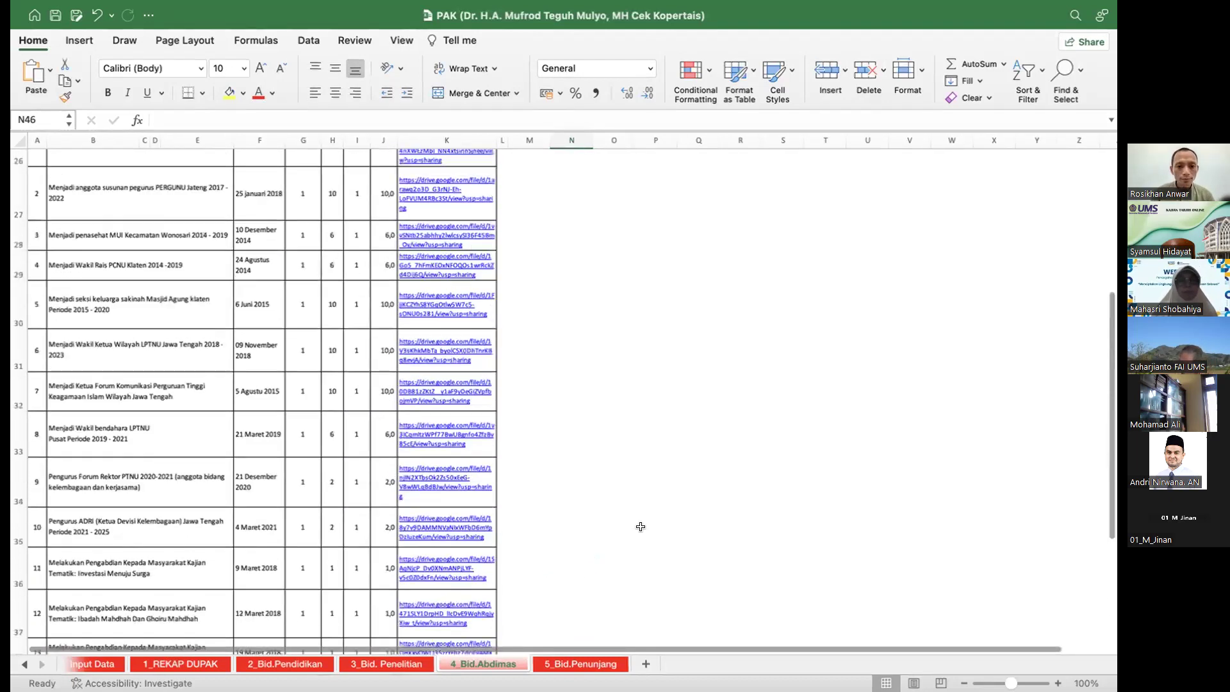
{"action": "scroll", "coordinate": [640, 527], "scroll_direction": "down", "scroll_amount": 10}
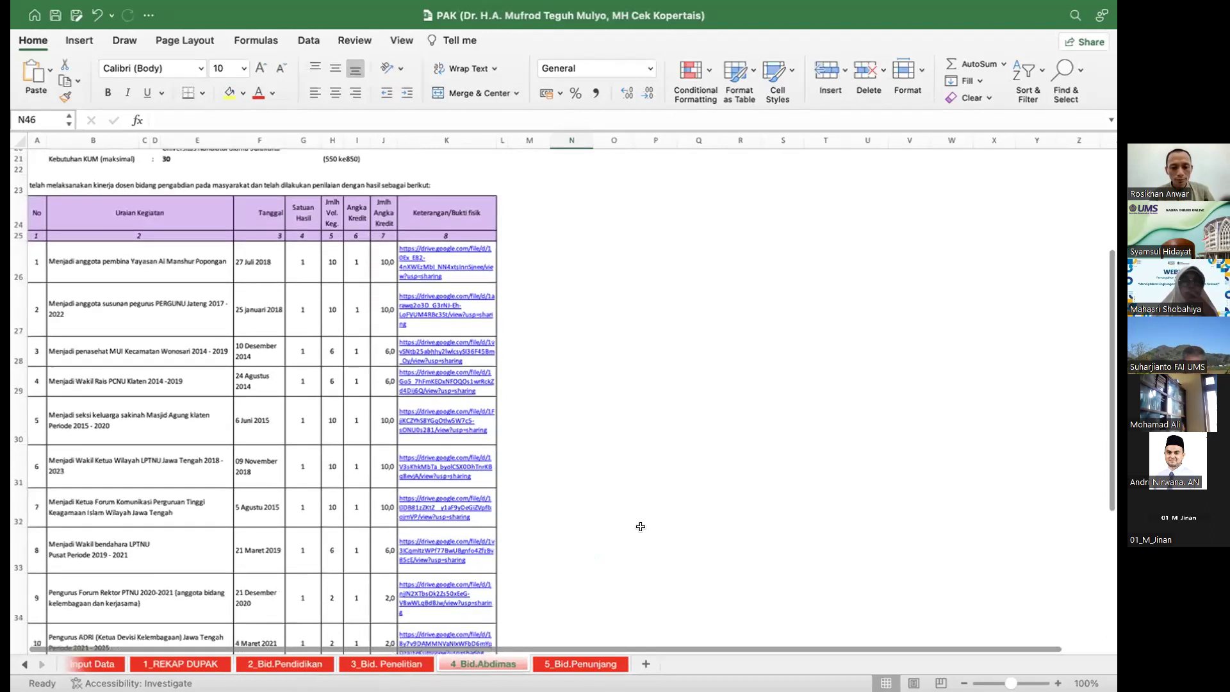
Step: Cycle through the sheets with Ctrl+Page Up/Down, ending on 1_REKAP DUPAK showing 212 credits
{"action": "key", "text": "ctrl+Page_Down"}
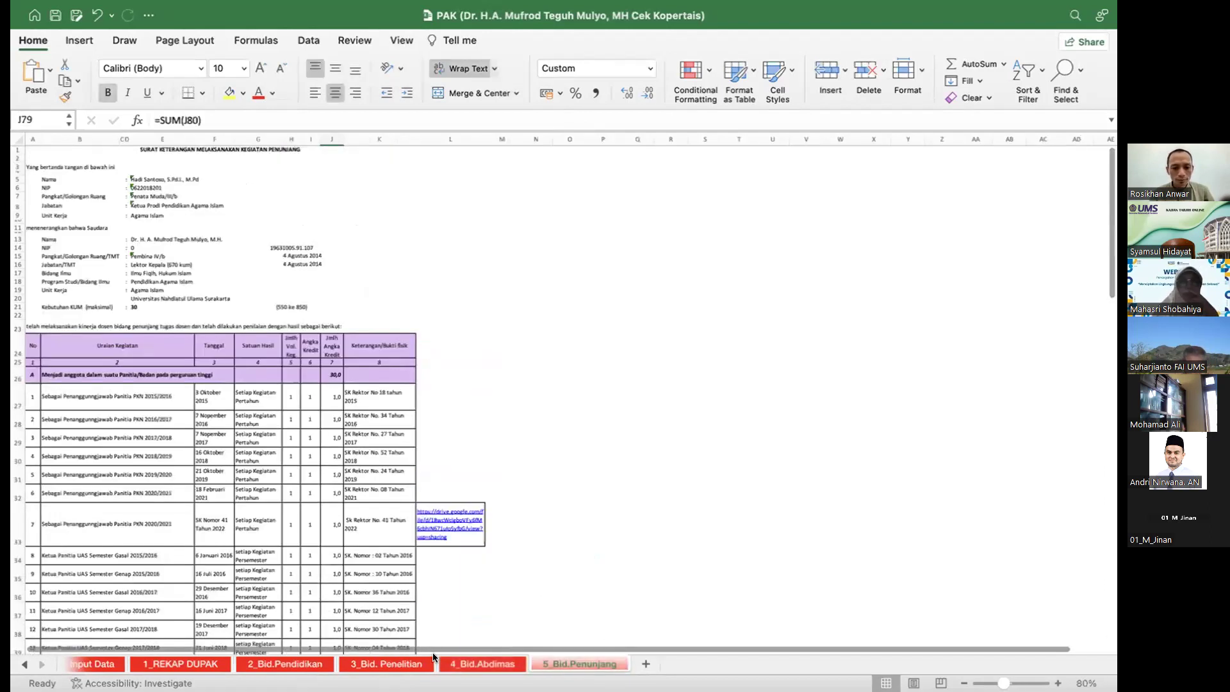
{"action": "key", "text": "ctrl+Page_Up"}
{"action": "key", "text": "ctrl+Page_Up"}
{"action": "key", "text": "ctrl+Page_Up"}
{"action": "key", "text": "ctrl+Page_Up"}
{"action": "scroll", "coordinate": [448, 540], "scroll_direction": "down", "scroll_amount": 10}
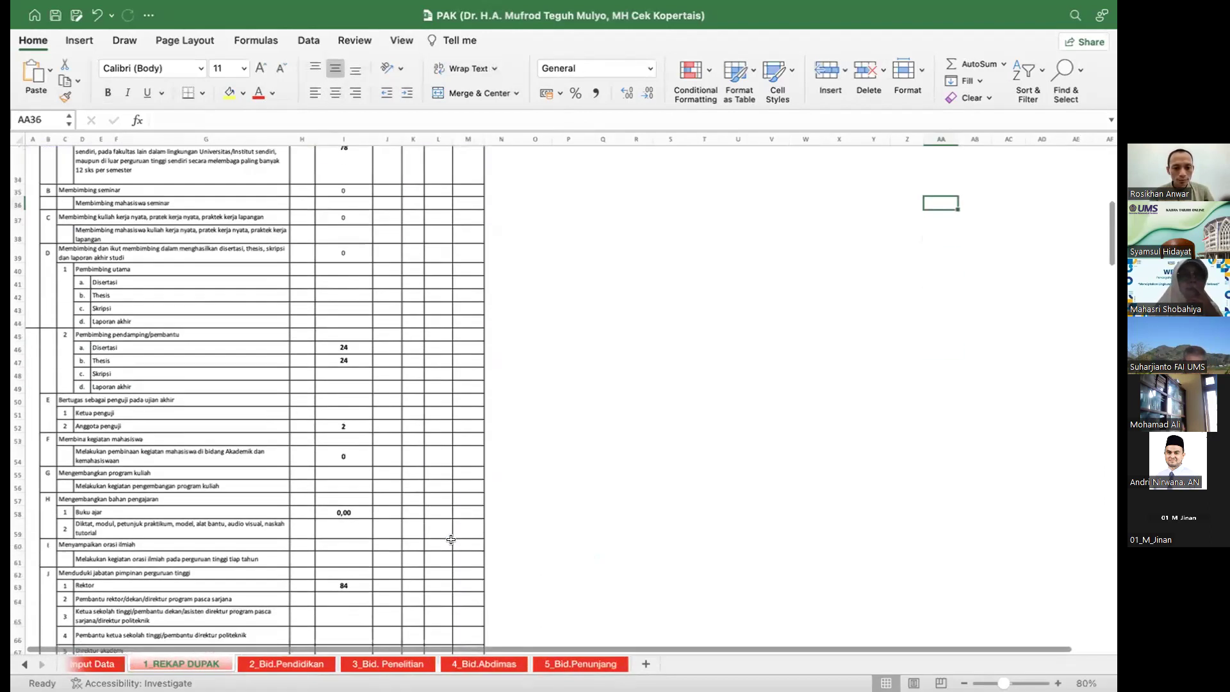
{"action": "scroll", "coordinate": [196, 634], "scroll_direction": "down", "scroll_amount": 1}
{"action": "key", "text": "ctrl+Page_Up"}
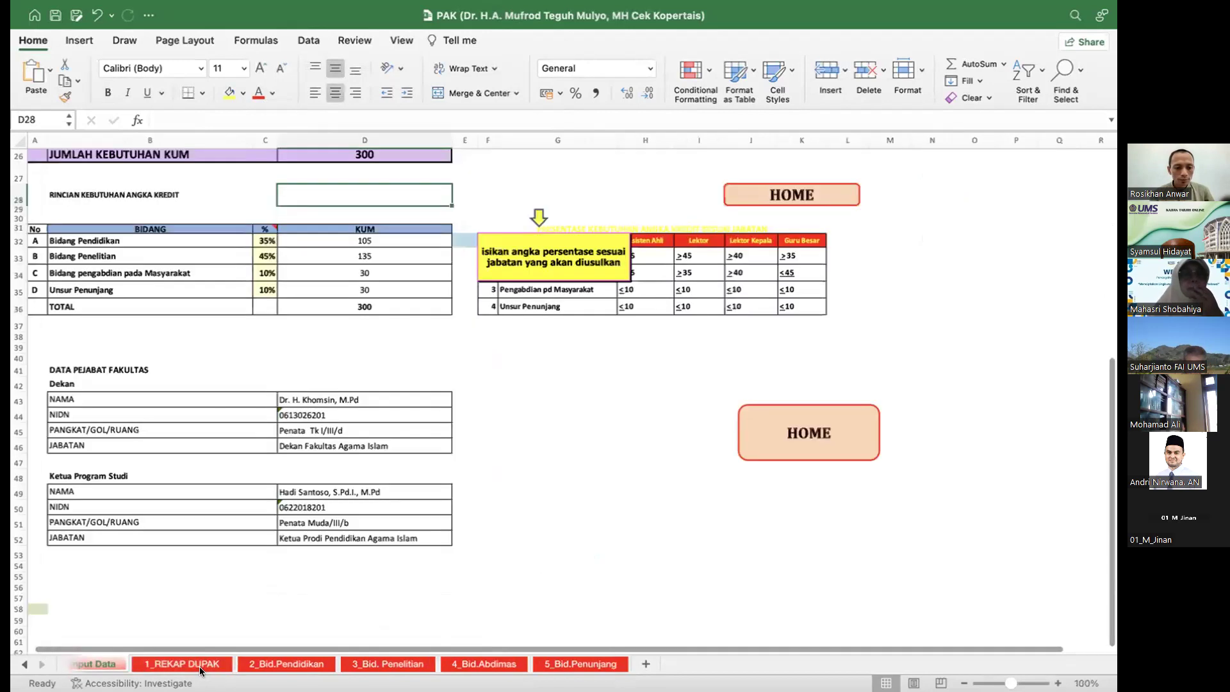
{"action": "key", "text": "ctrl+Page_Down"}
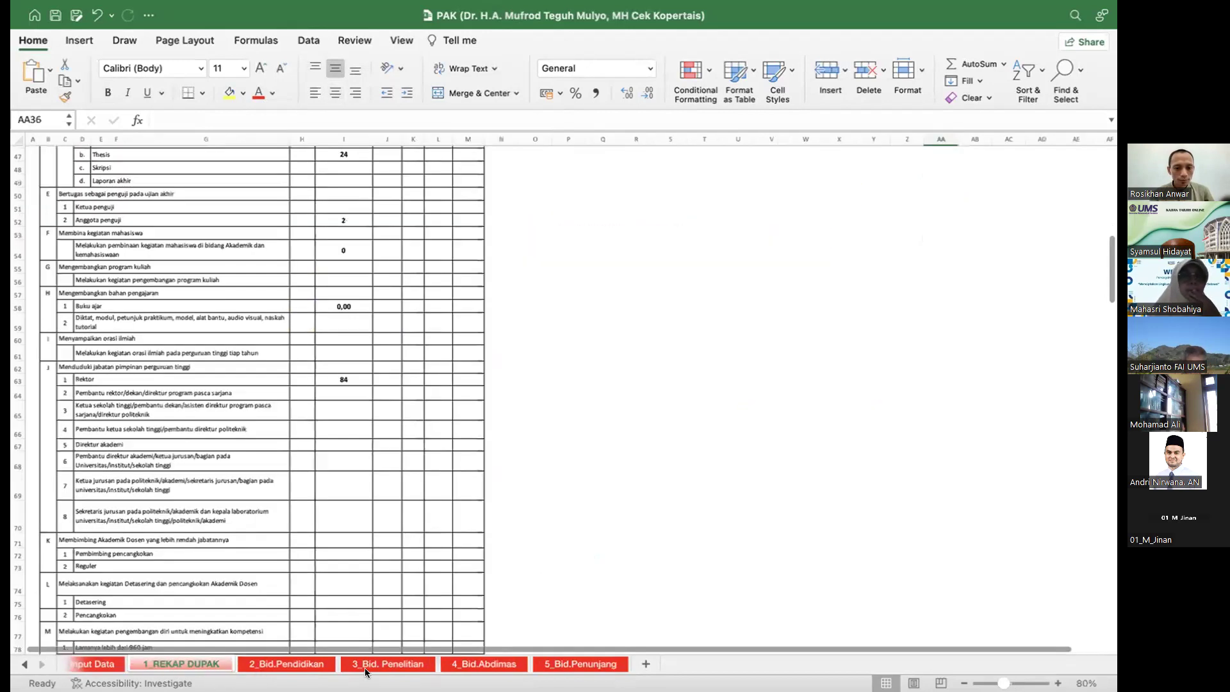
{"action": "key", "text": "ctrl+Page_Down"}
{"action": "key", "text": "ctrl+Page_Down"}
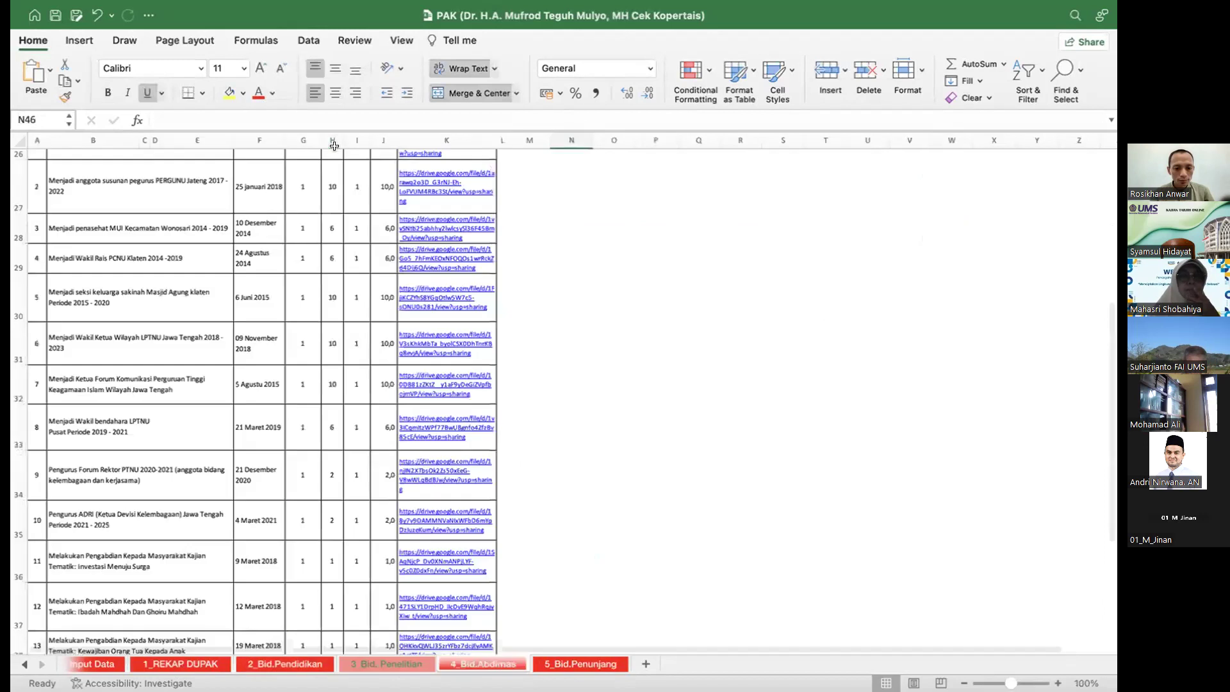
{"action": "key", "text": "ctrl+Page_Down"}
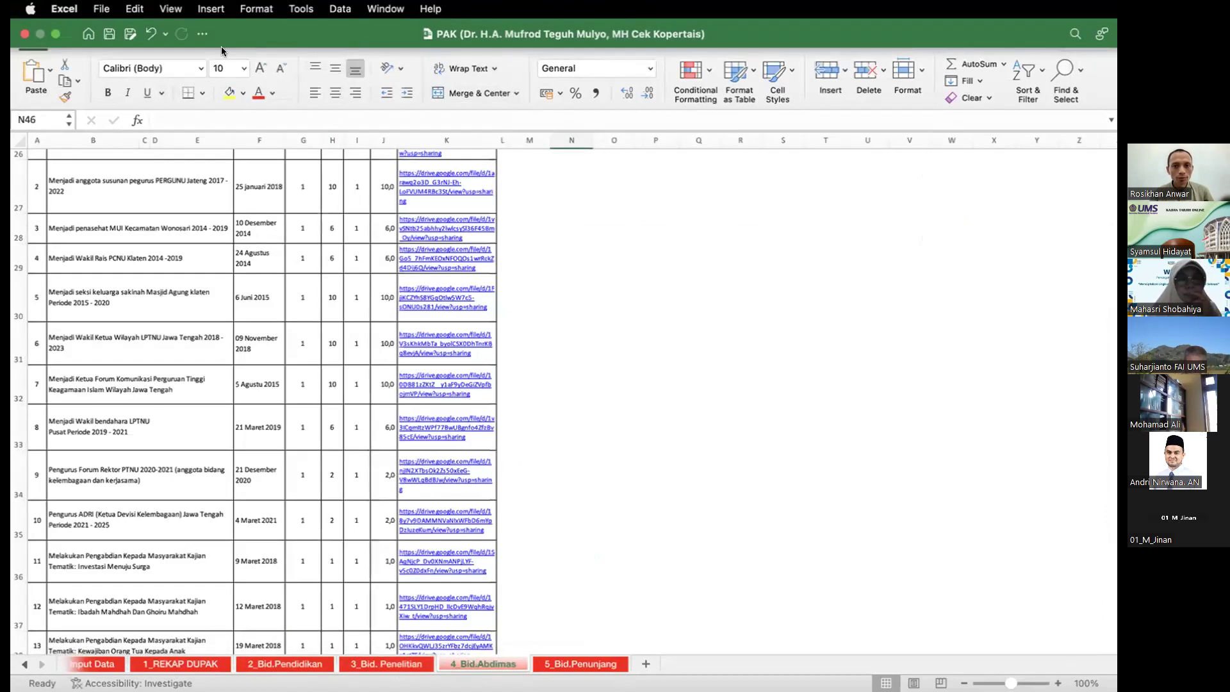
{"action": "scroll", "coordinate": [657, 323], "scroll_direction": "up", "scroll_amount": 4}
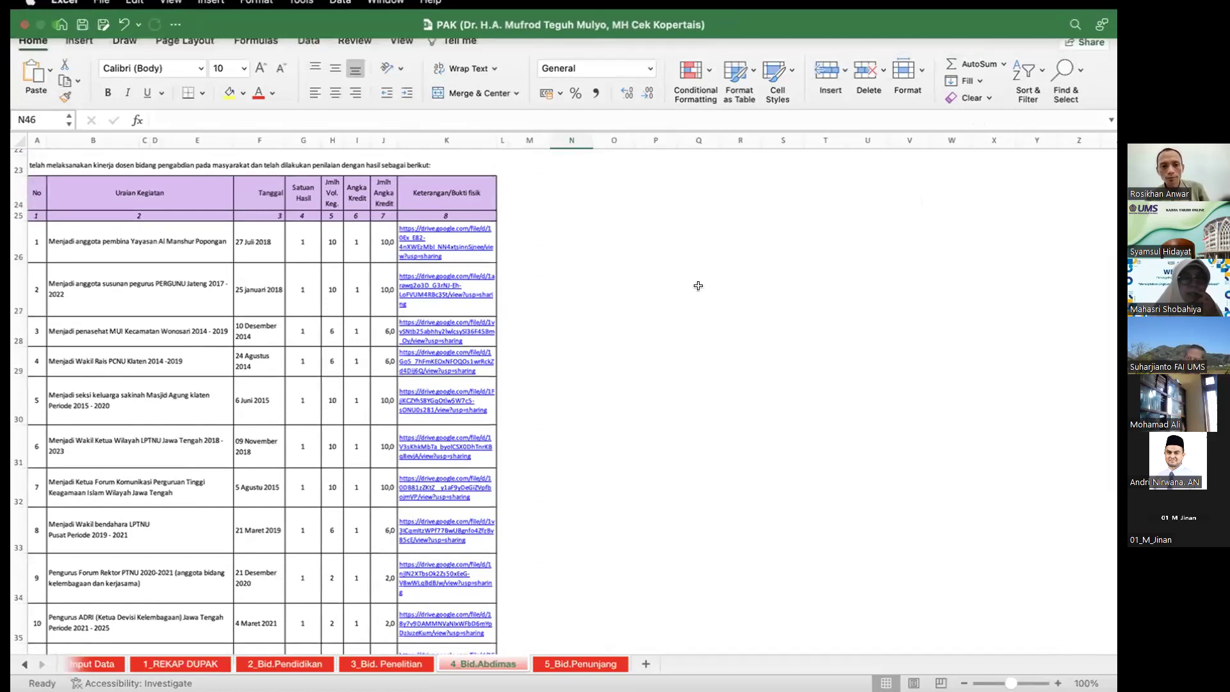
{"action": "scroll", "coordinate": [698, 286], "scroll_direction": "down", "scroll_amount": 10}
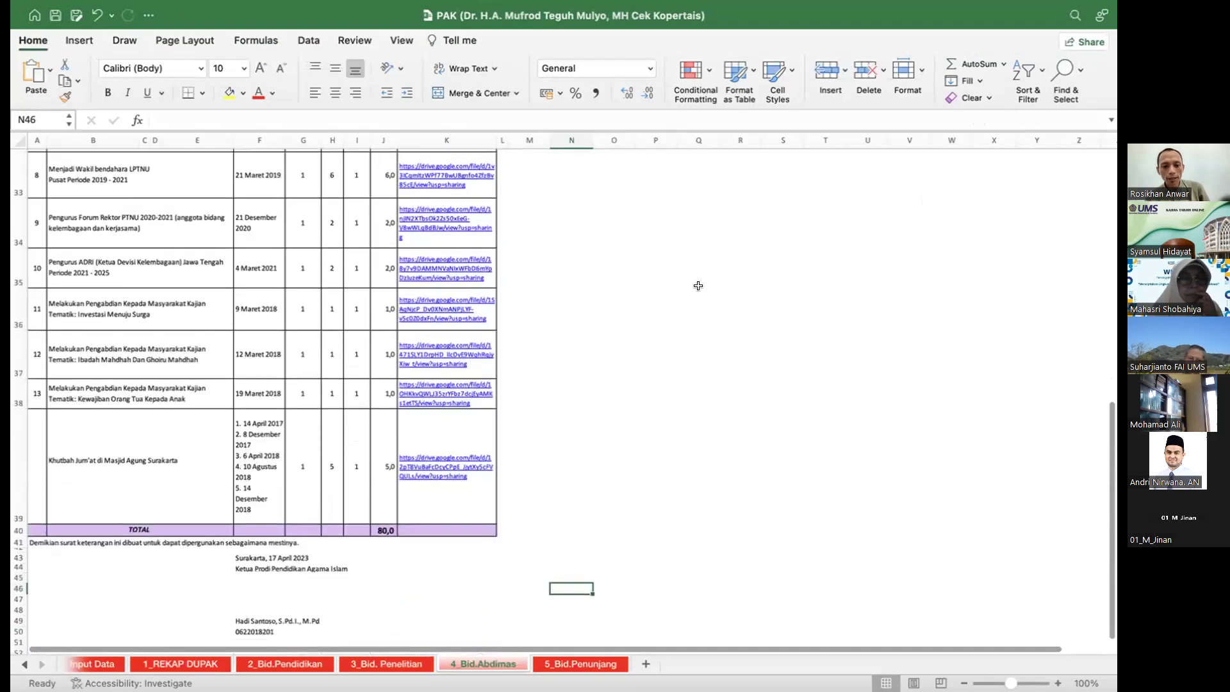
{"action": "left_click", "coordinate": [181, 663]}
{"action": "scroll", "coordinate": [507, 465], "scroll_direction": "up", "scroll_amount": 20}
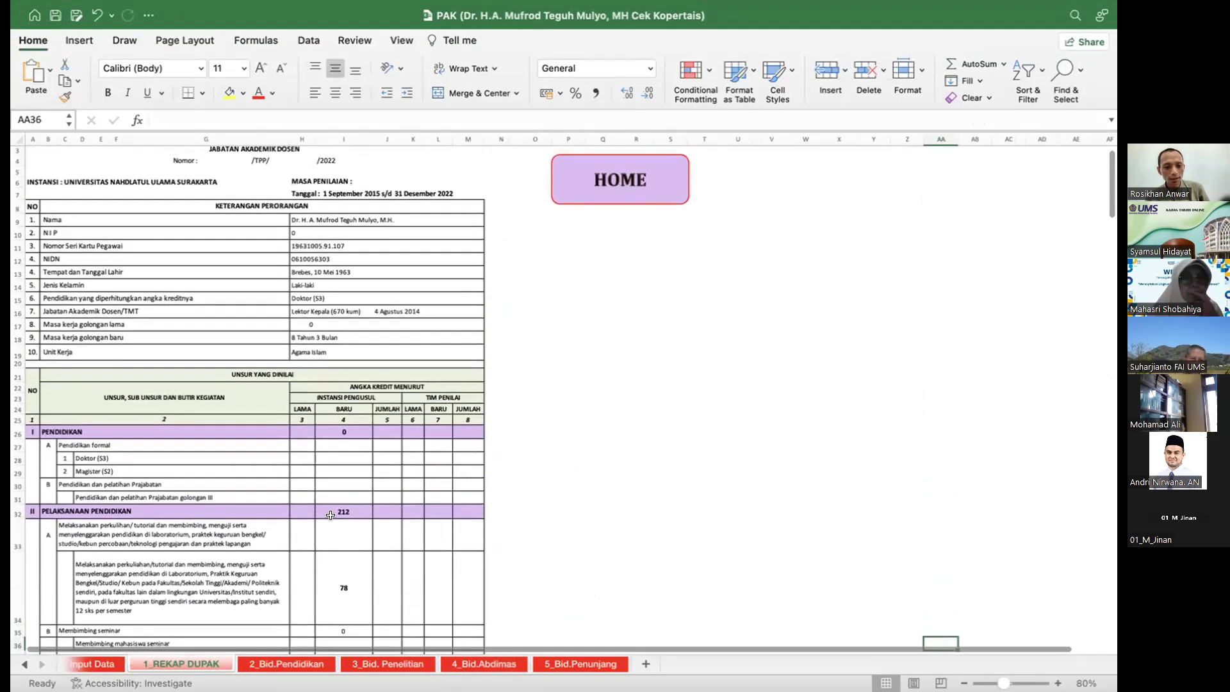
{"action": "left_click", "coordinate": [334, 515]}
{"action": "scroll", "coordinate": [538, 495], "scroll_direction": "down", "scroll_amount": 15}
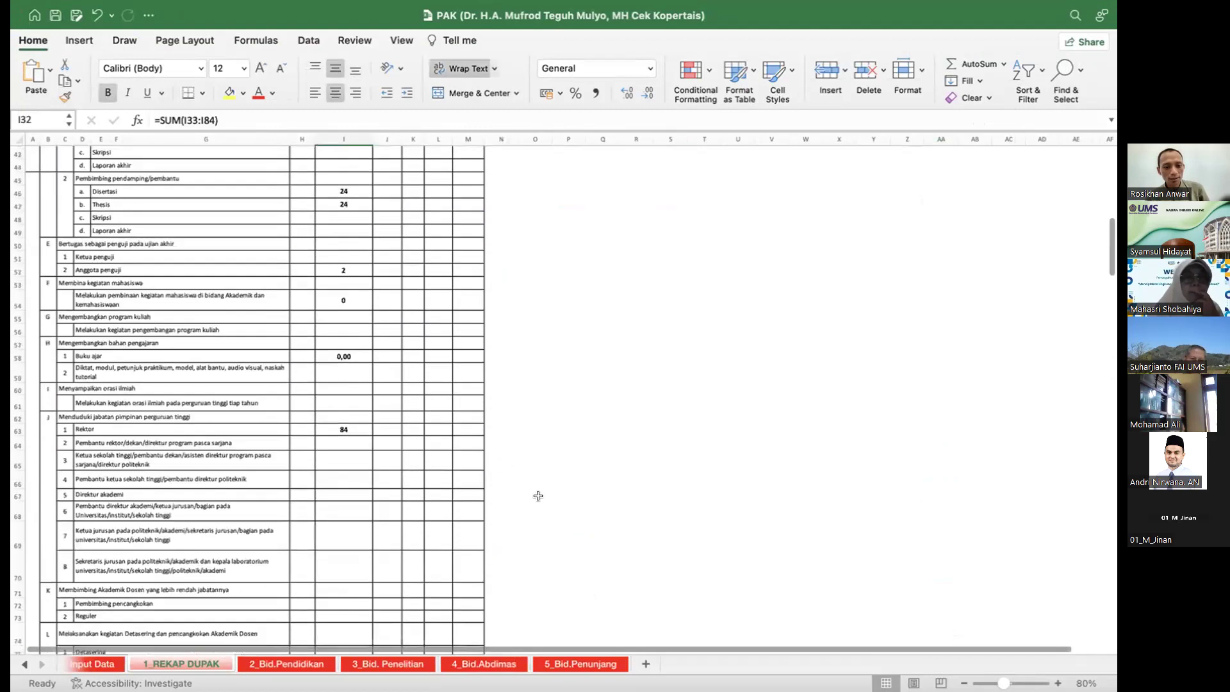
{"action": "scroll", "coordinate": [538, 496], "scroll_direction": "down", "scroll_amount": 5}
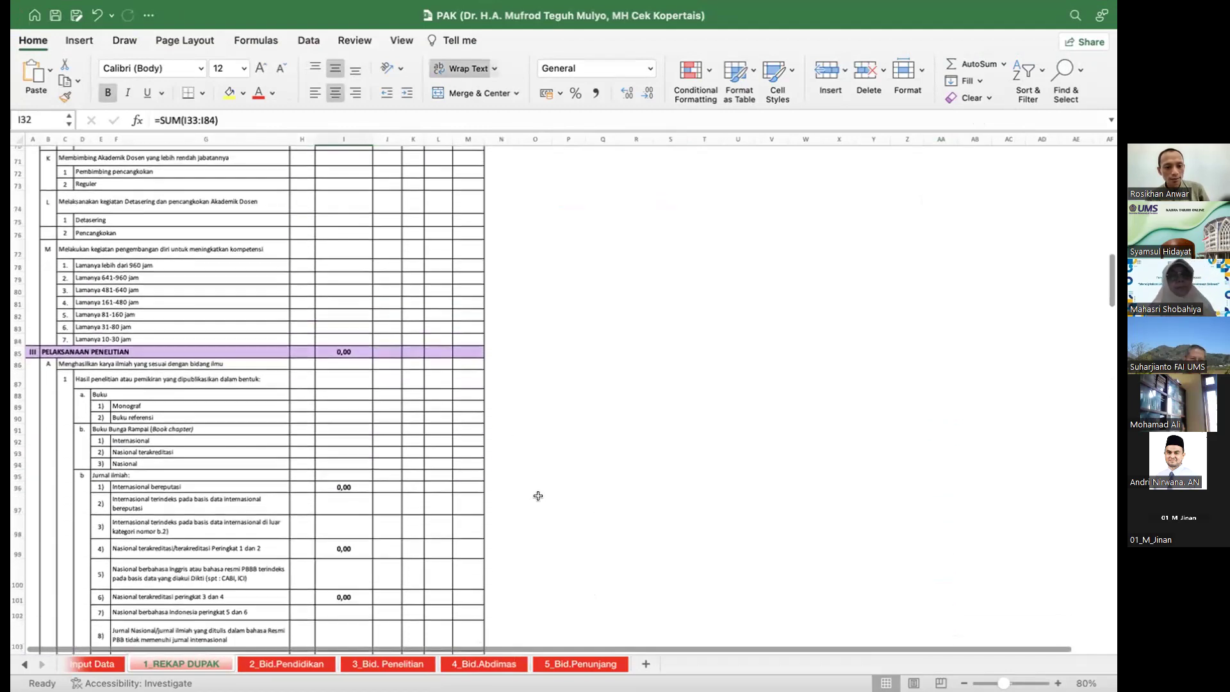
{"action": "scroll", "coordinate": [537, 496], "scroll_direction": "down", "scroll_amount": 3}
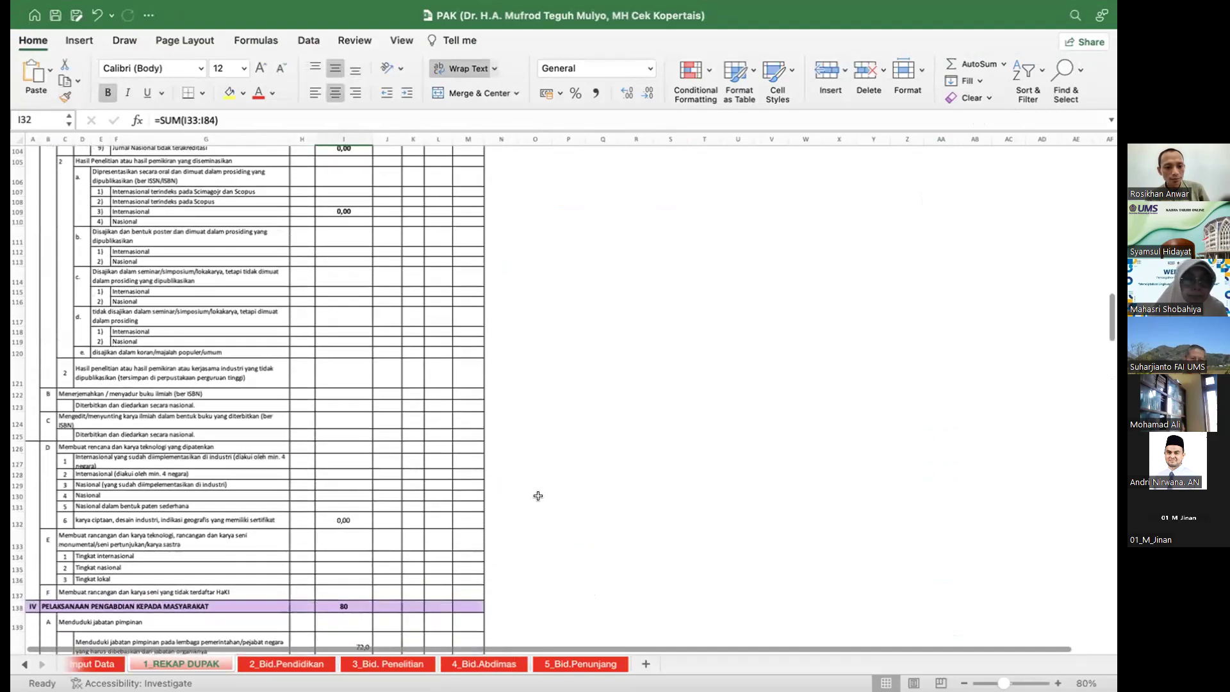
{"action": "scroll", "coordinate": [538, 496], "scroll_direction": "down", "scroll_amount": 1}
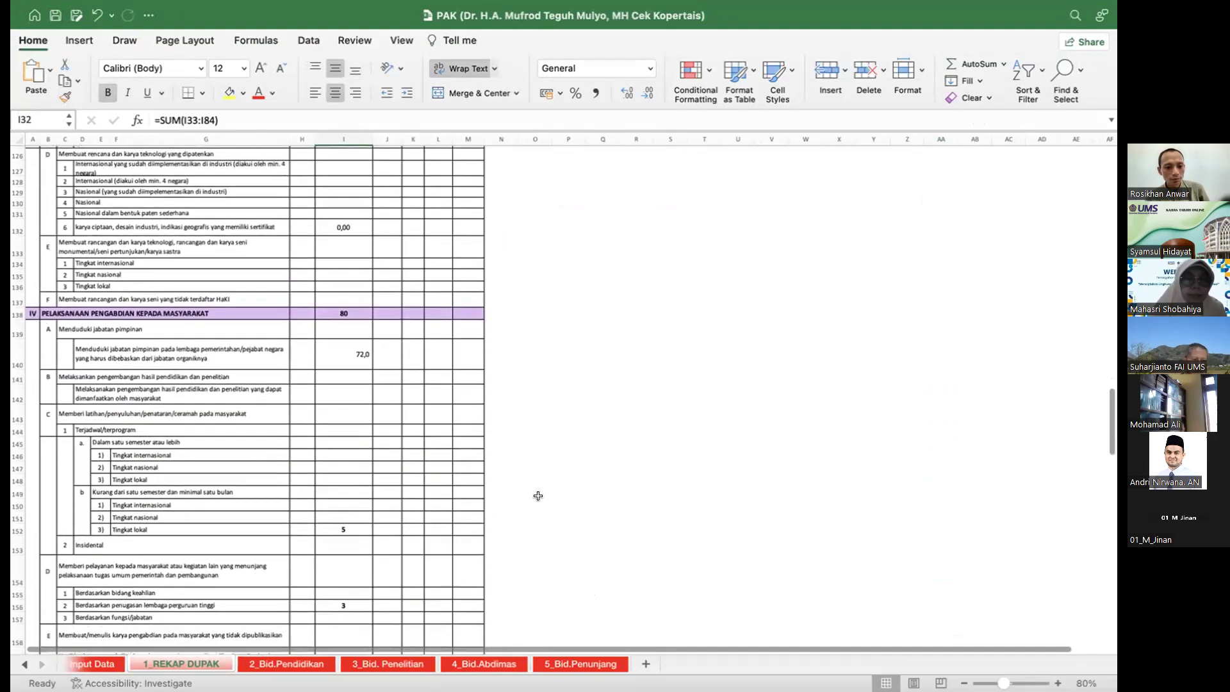
{"action": "scroll", "coordinate": [538, 495], "scroll_direction": "down", "scroll_amount": 9}
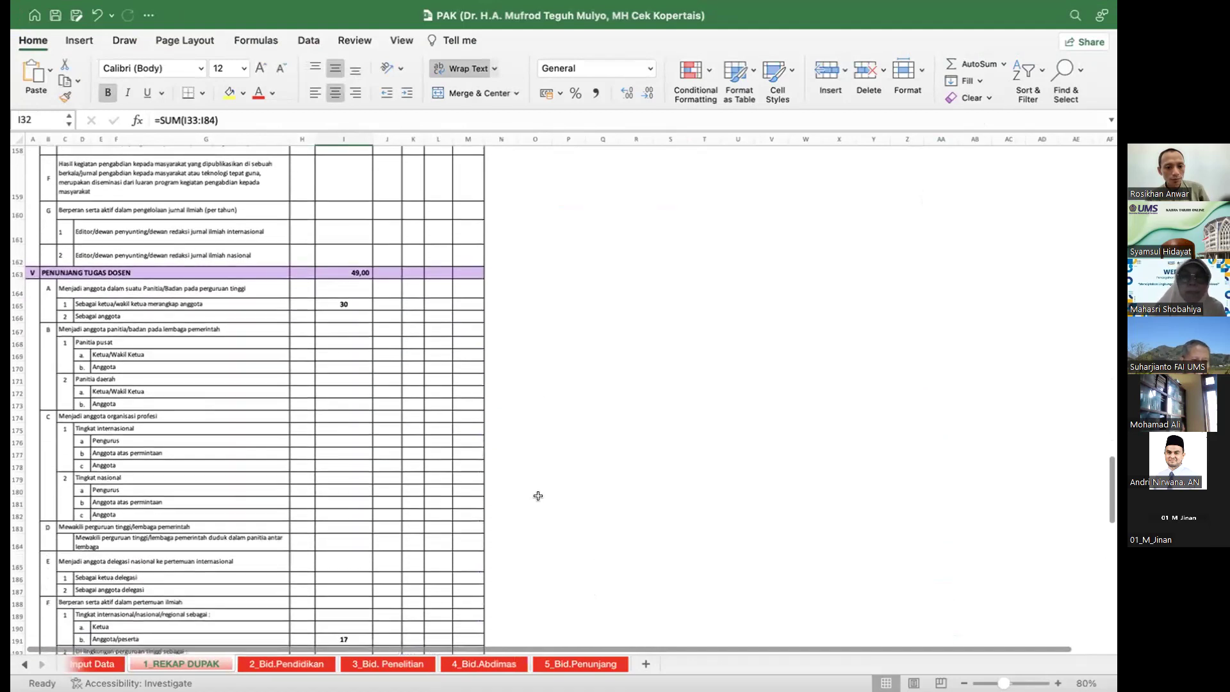
{"action": "scroll", "coordinate": [538, 495], "scroll_direction": "up", "scroll_amount": 20}
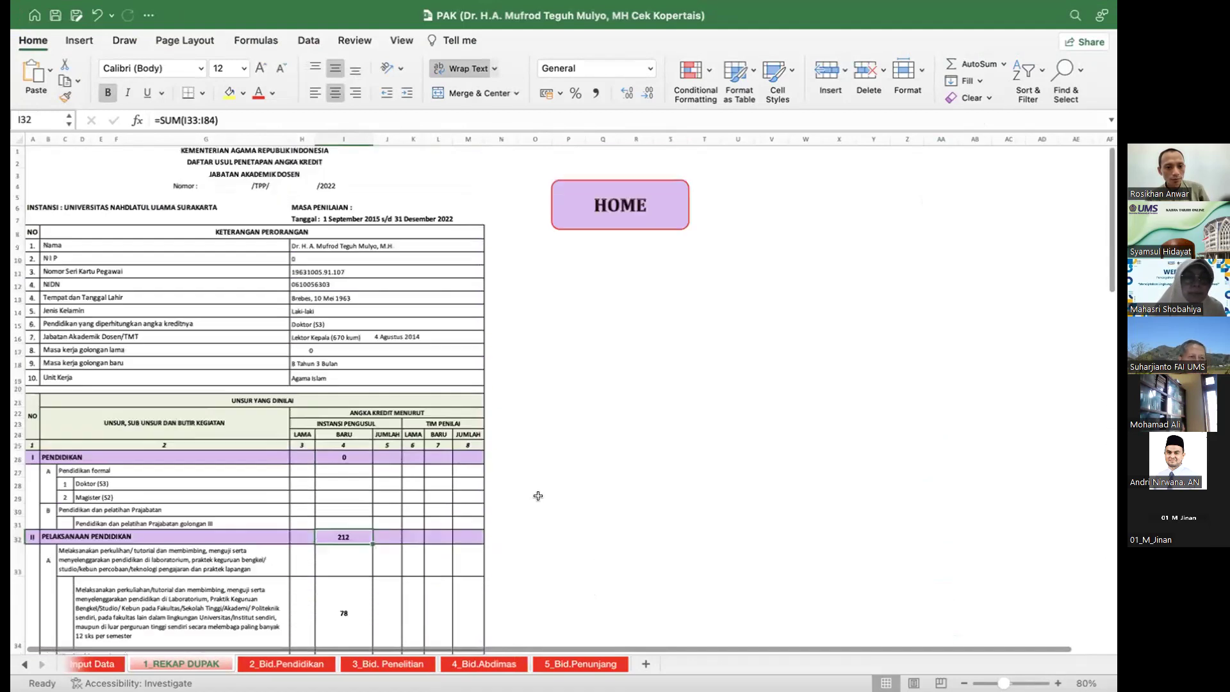
{"action": "scroll", "coordinate": [538, 495], "scroll_direction": "down", "scroll_amount": 4}
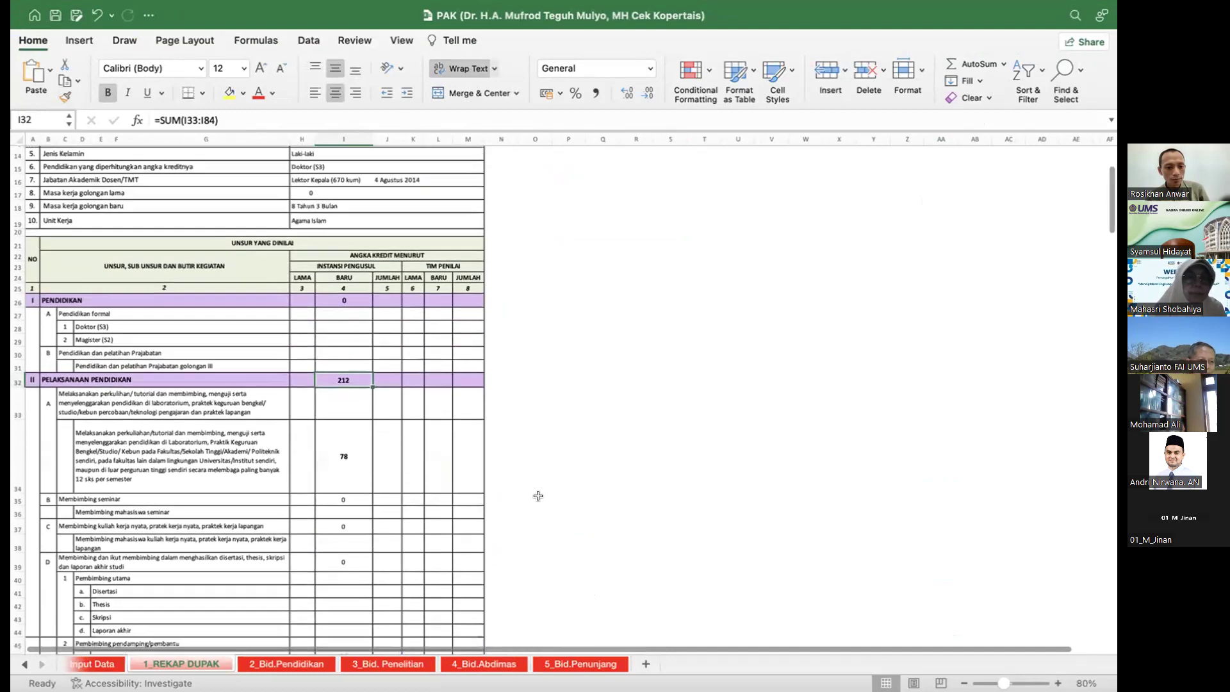
{"action": "scroll", "coordinate": [538, 495], "scroll_direction": "down", "scroll_amount": 1}
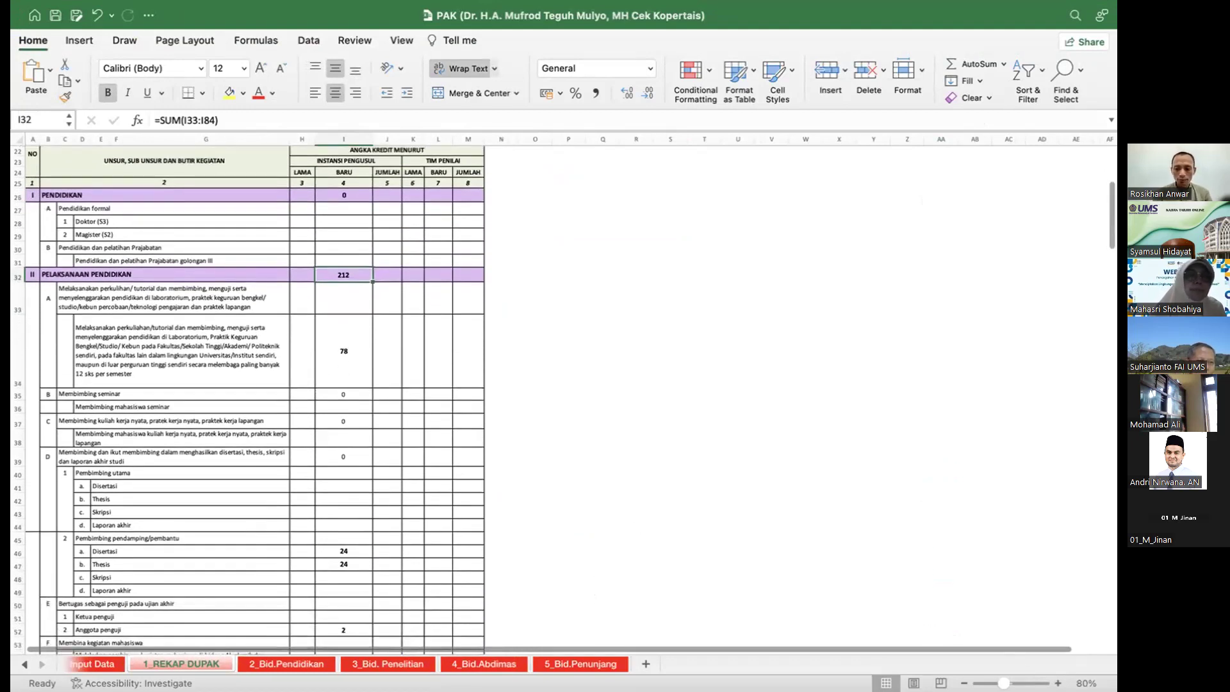
{"action": "scroll", "coordinate": [564, 397], "scroll_direction": "up", "scroll_amount": 3}
{"action": "scroll", "coordinate": [661, 503], "scroll_direction": "up", "scroll_amount": 7}
{"action": "scroll", "coordinate": [660, 502], "scroll_direction": "down", "scroll_amount": 5}
{"action": "scroll", "coordinate": [660, 502], "scroll_direction": "down", "scroll_amount": 2}
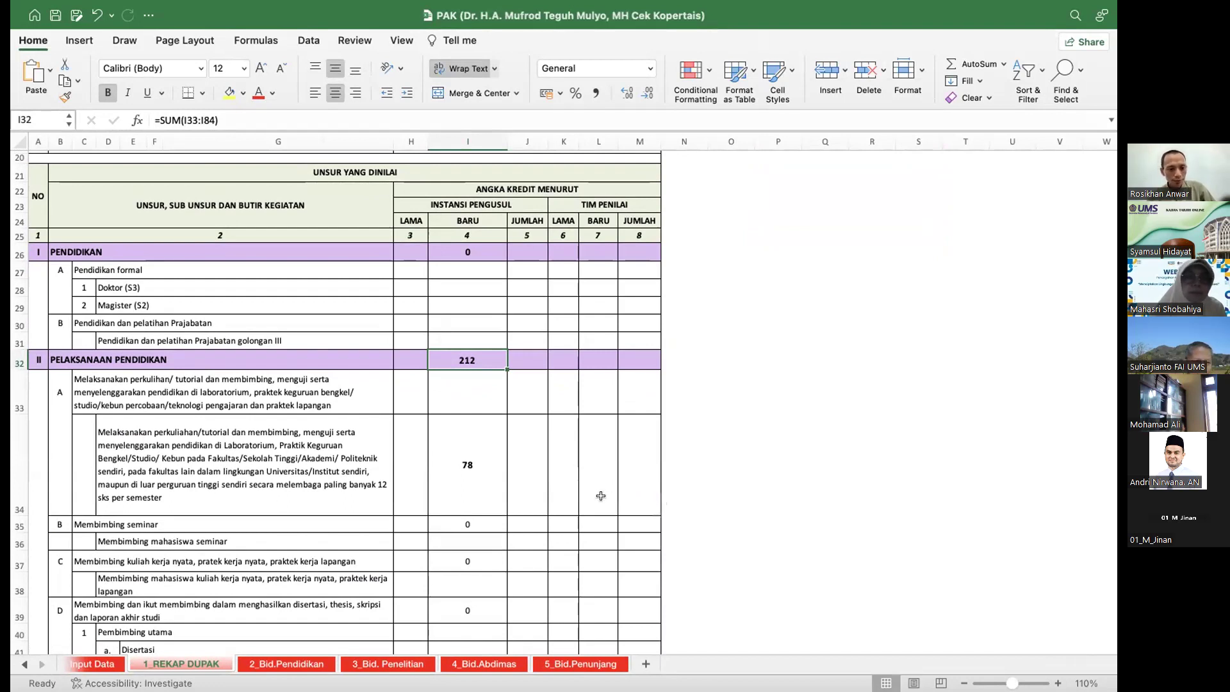
Step: Select K26 on 2_Bid.Pendidikan to inspect the SUM formula behind the 78-credit lecturing total
{"action": "left_click", "coordinate": [304, 664]}
{"action": "scroll", "coordinate": [527, 372], "scroll_direction": "up", "scroll_amount": 10}
{"action": "scroll", "coordinate": [528, 372], "scroll_direction": "down", "scroll_amount": 3}
{"action": "left_click", "coordinate": [363, 250]}
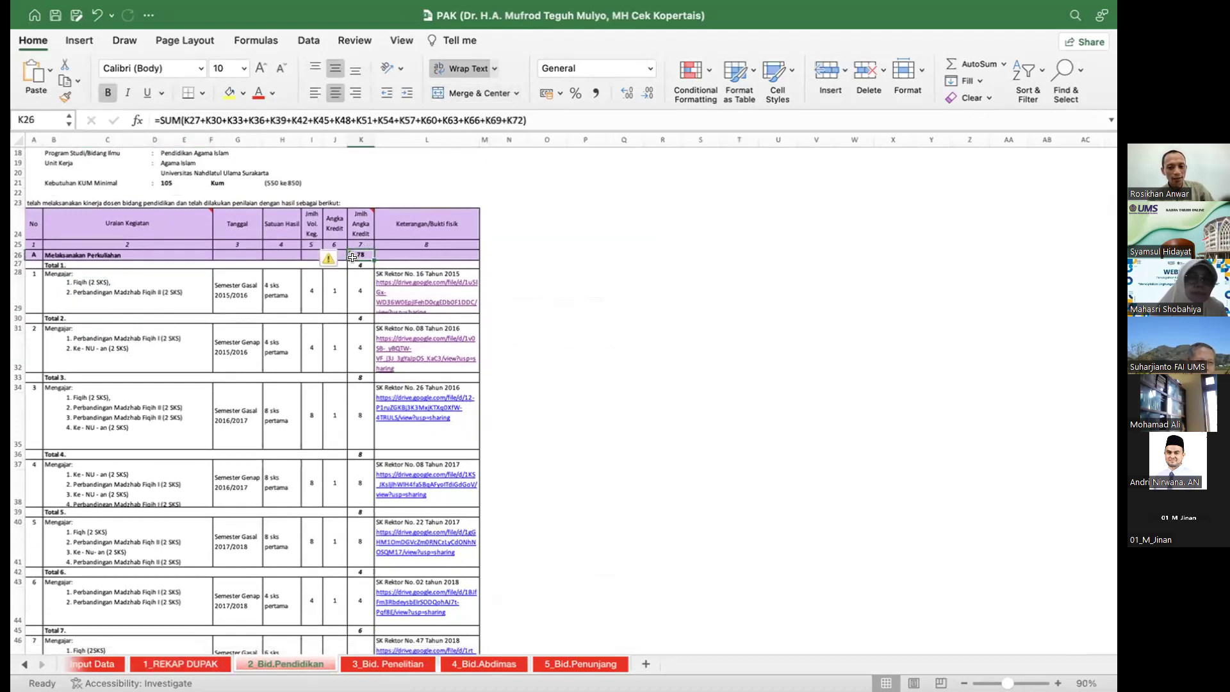
{"action": "scroll", "coordinate": [893, 520], "scroll_direction": "up", "scroll_amount": 3}
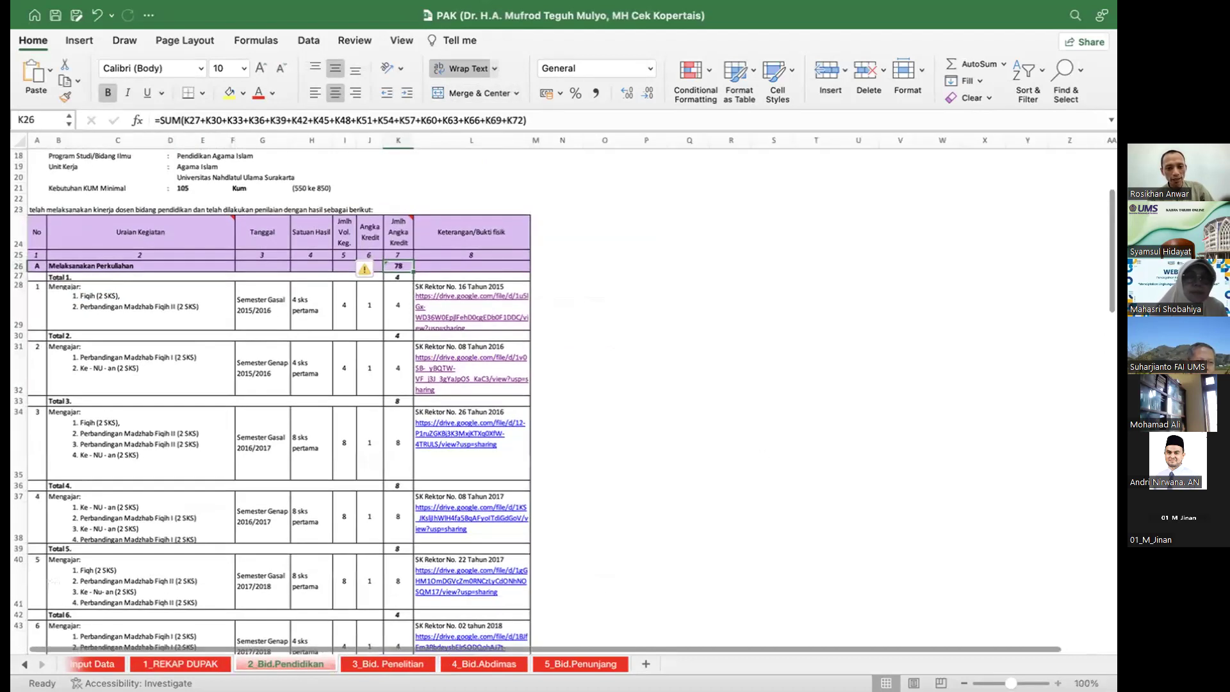
{"action": "scroll", "coordinate": [893, 520], "scroll_direction": "down", "scroll_amount": 3}
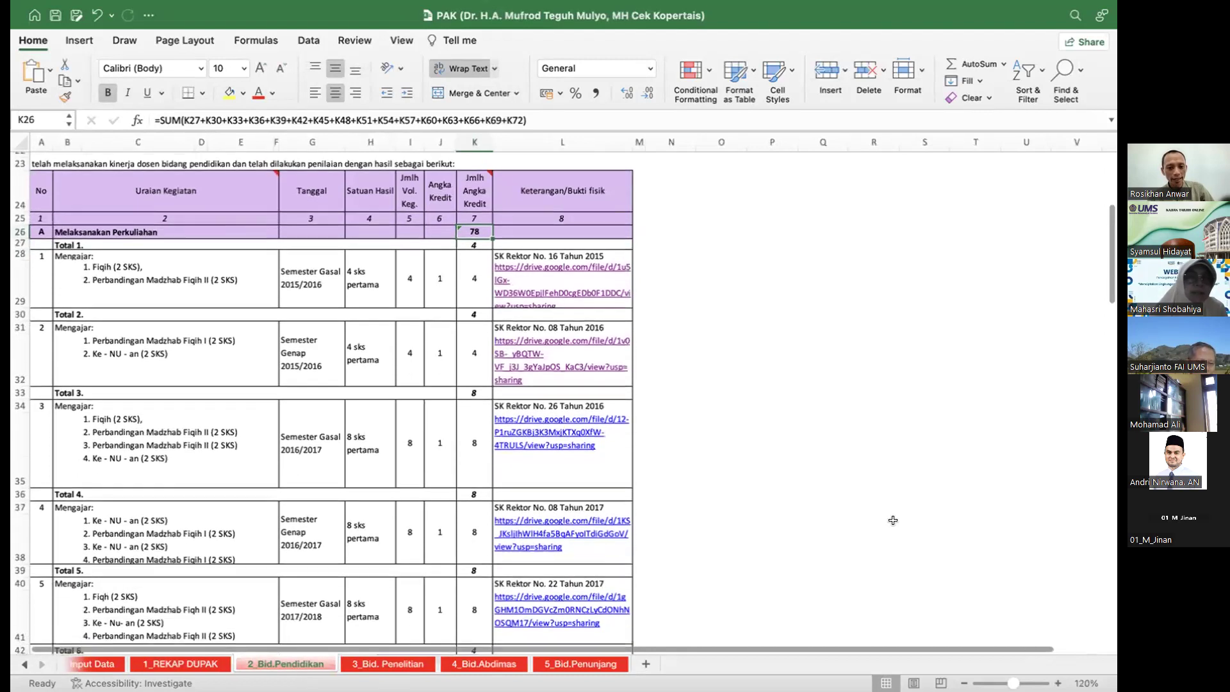
{"action": "scroll", "coordinate": [259, 256], "scroll_direction": "down", "scroll_amount": 2}
{"action": "scroll", "coordinate": [259, 256], "scroll_direction": "down", "scroll_amount": 1}
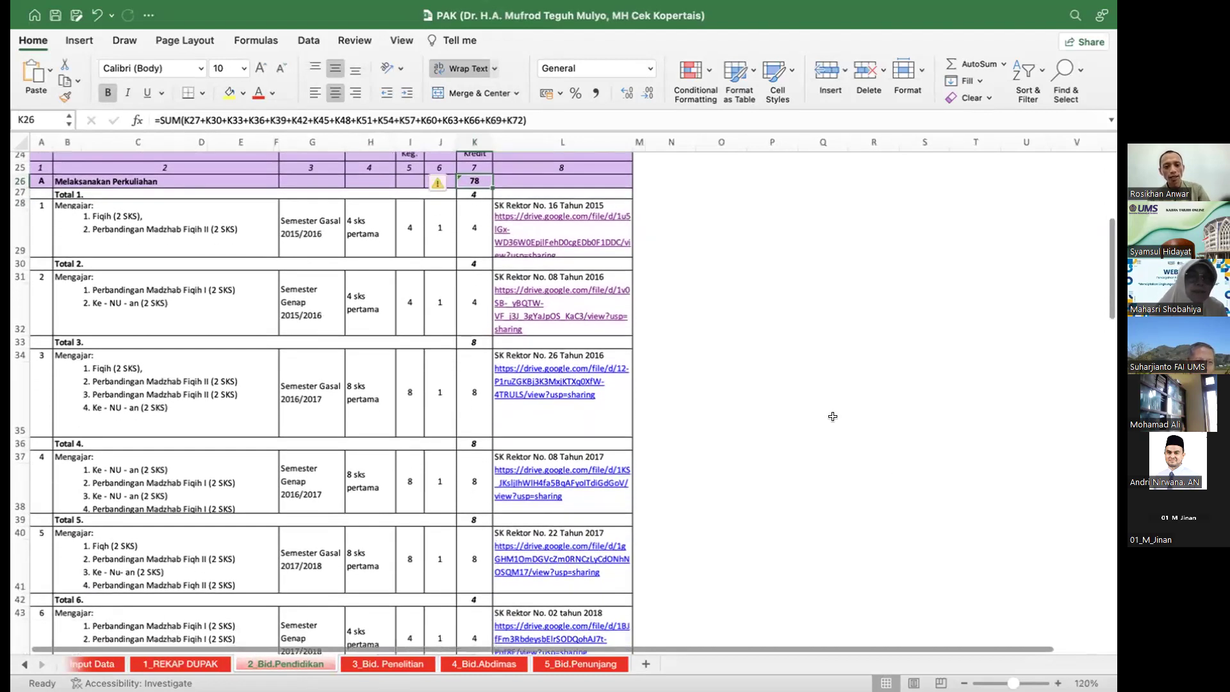
Step: Compare with 1_REKAP DUPAK, then review the 2_Bid.Pendidikan per-semester totals of 4 and 8
{"action": "left_click", "coordinate": [167, 666]}
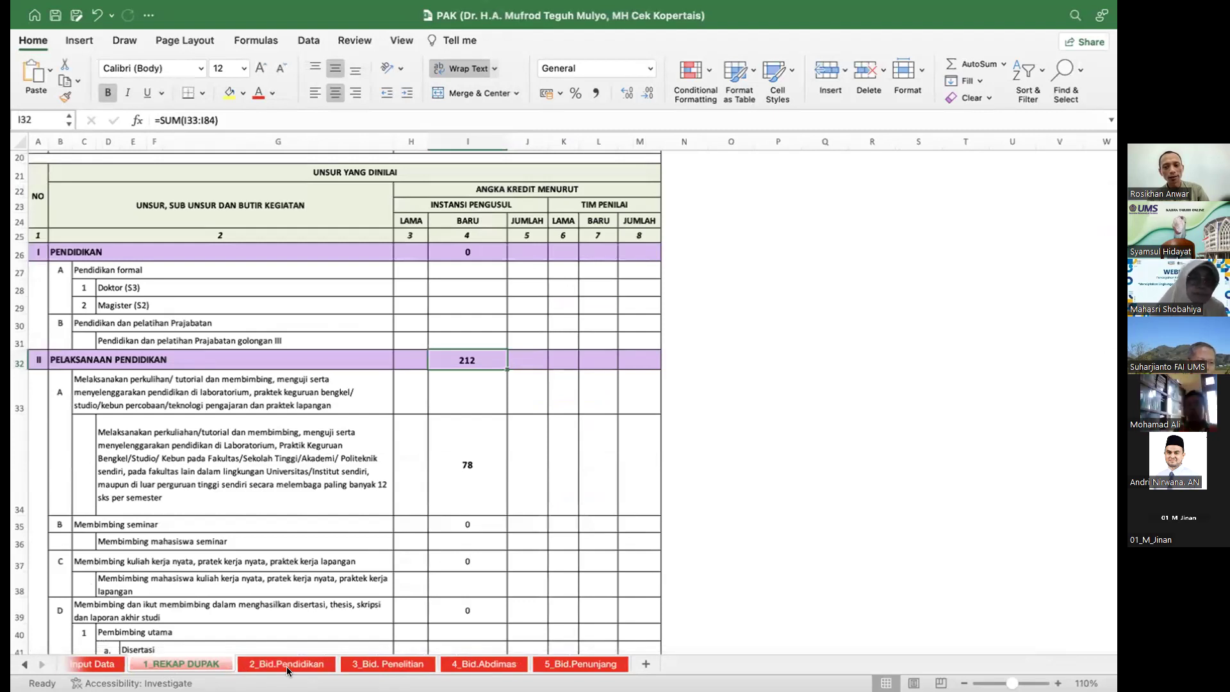
{"action": "left_click", "coordinate": [287, 666]}
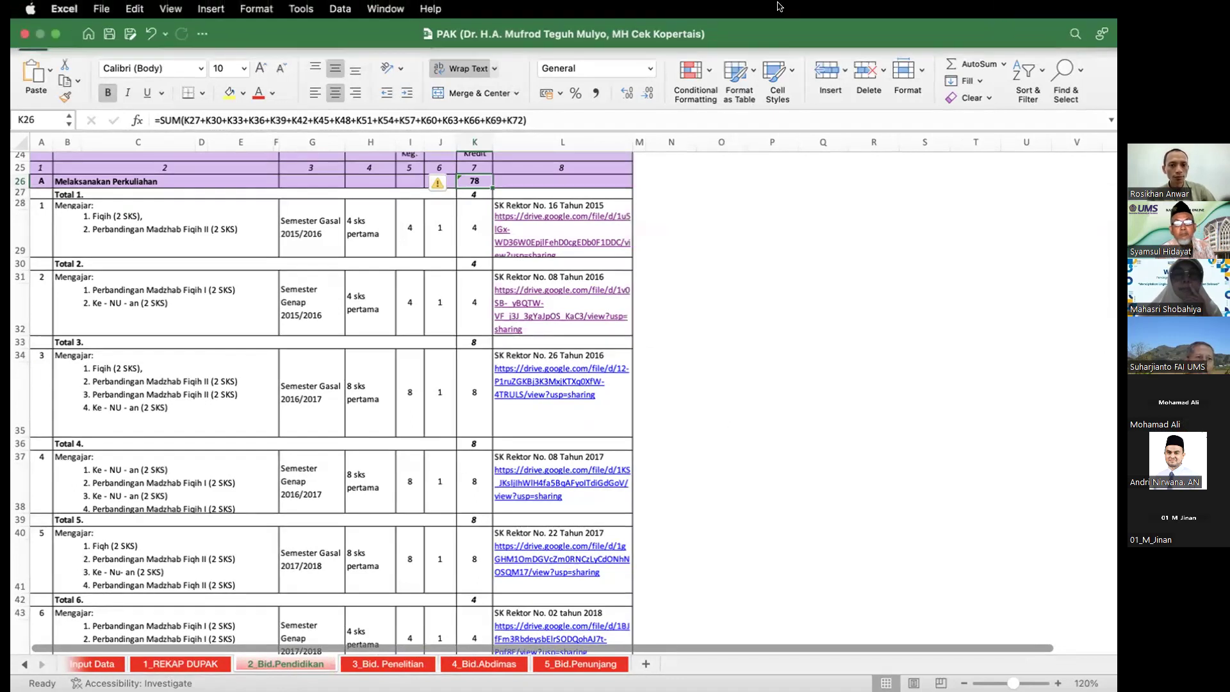
{"action": "scroll", "coordinate": [470, 287], "scroll_direction": "up", "scroll_amount": 10}
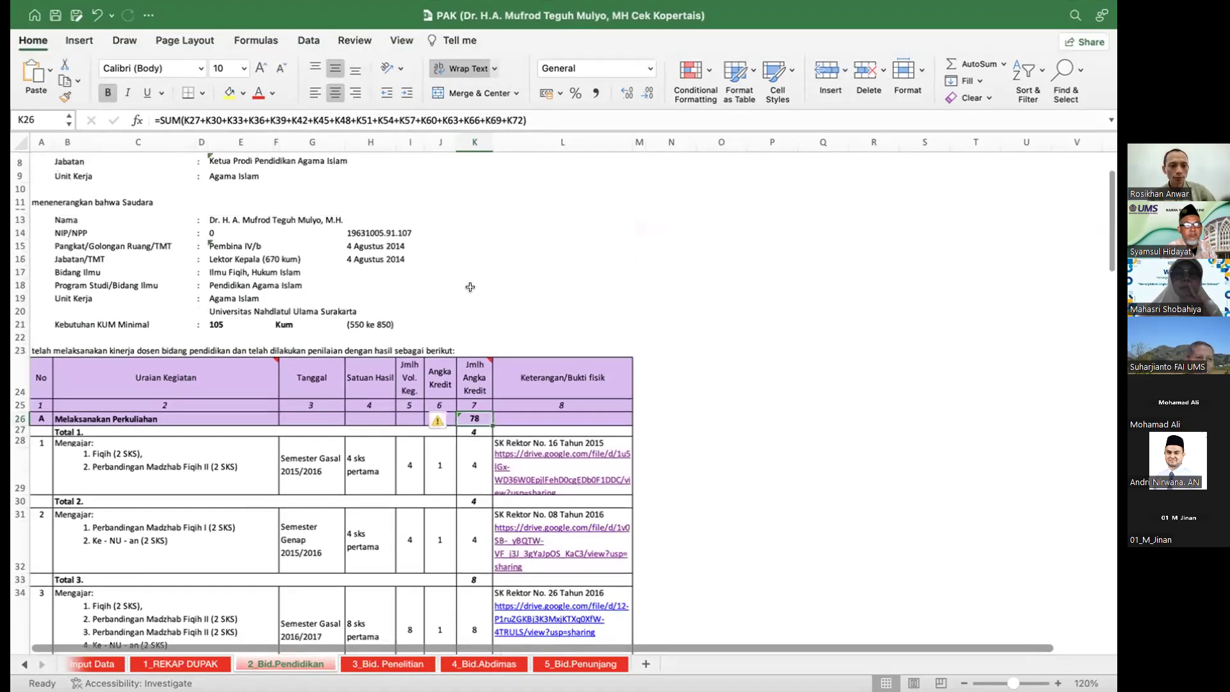
{"action": "scroll", "coordinate": [471, 287], "scroll_direction": "right", "scroll_amount": 1}
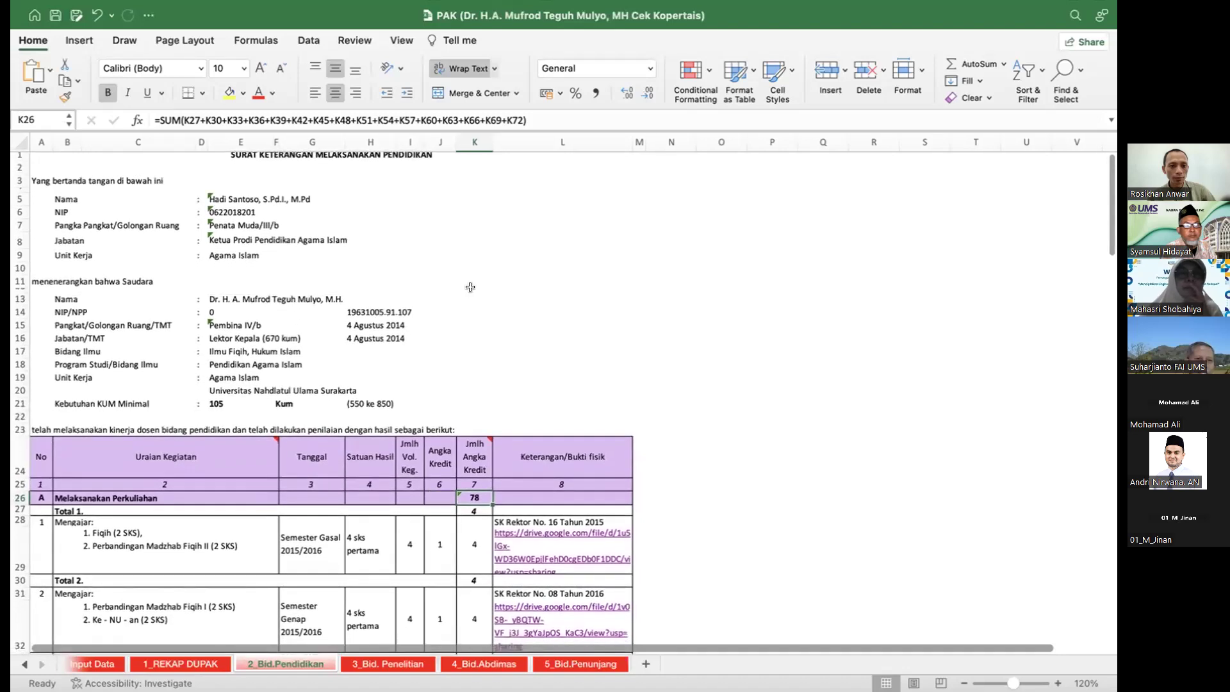
{"action": "scroll", "coordinate": [471, 287], "scroll_direction": "down", "scroll_amount": 5}
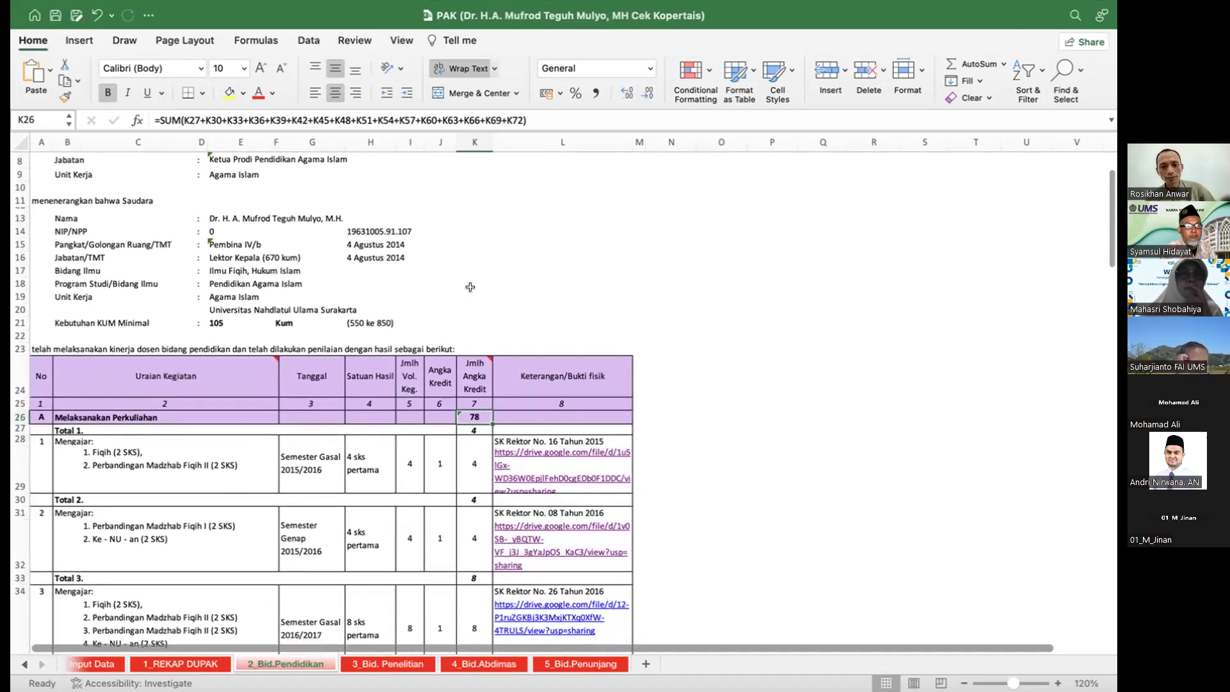
{"action": "scroll", "coordinate": [470, 287], "scroll_direction": "down", "scroll_amount": 1}
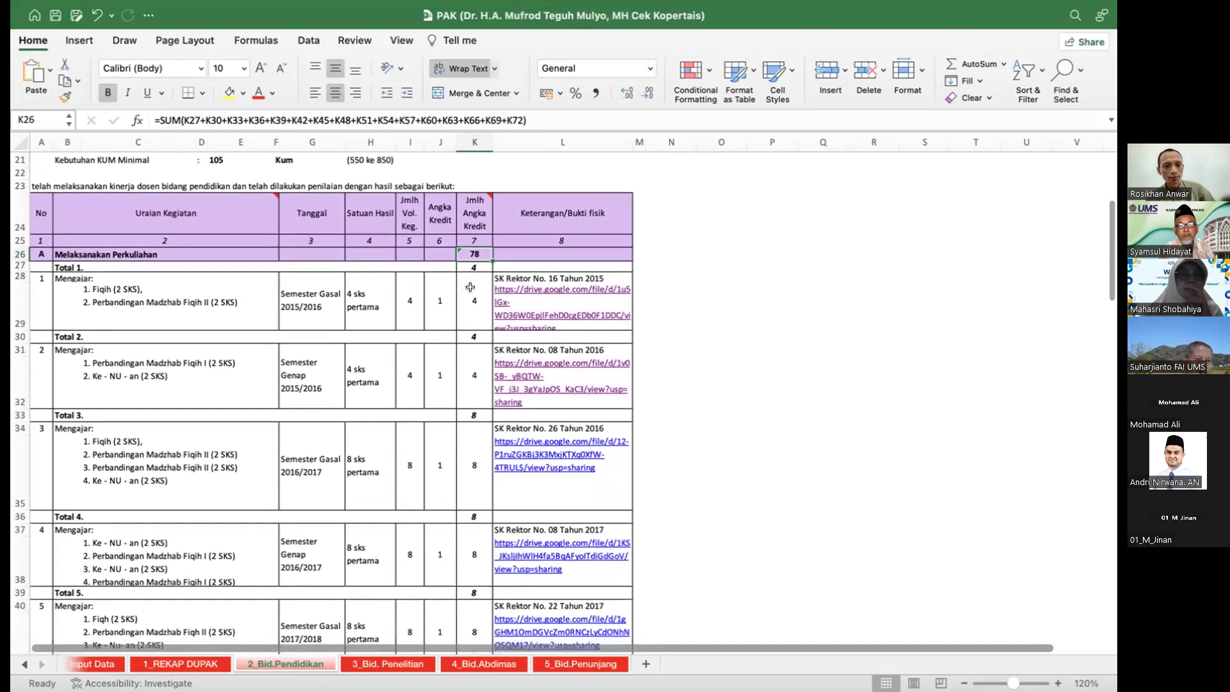
{"action": "scroll", "coordinate": [470, 286], "scroll_direction": "down", "scroll_amount": 3}
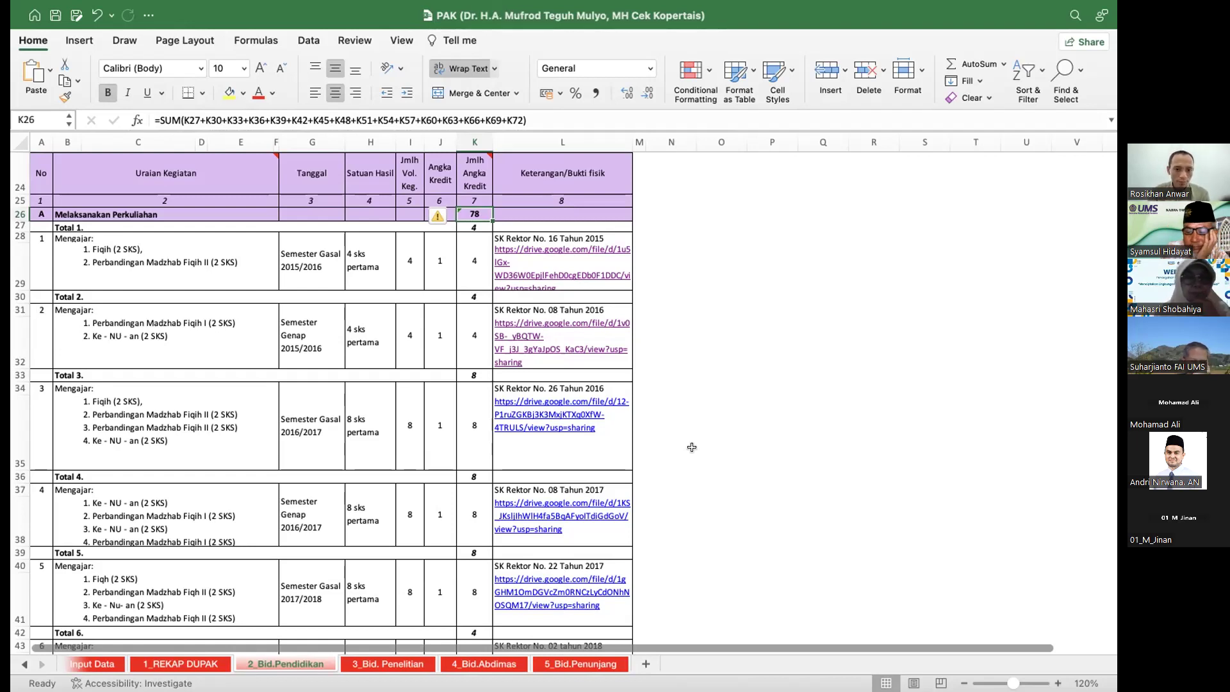
Step: Scroll through the 3_Bid. Penelitian entries, back to the 16,00-credit international journal at top
{"action": "scroll", "coordinate": [691, 447], "scroll_direction": "down", "scroll_amount": 10}
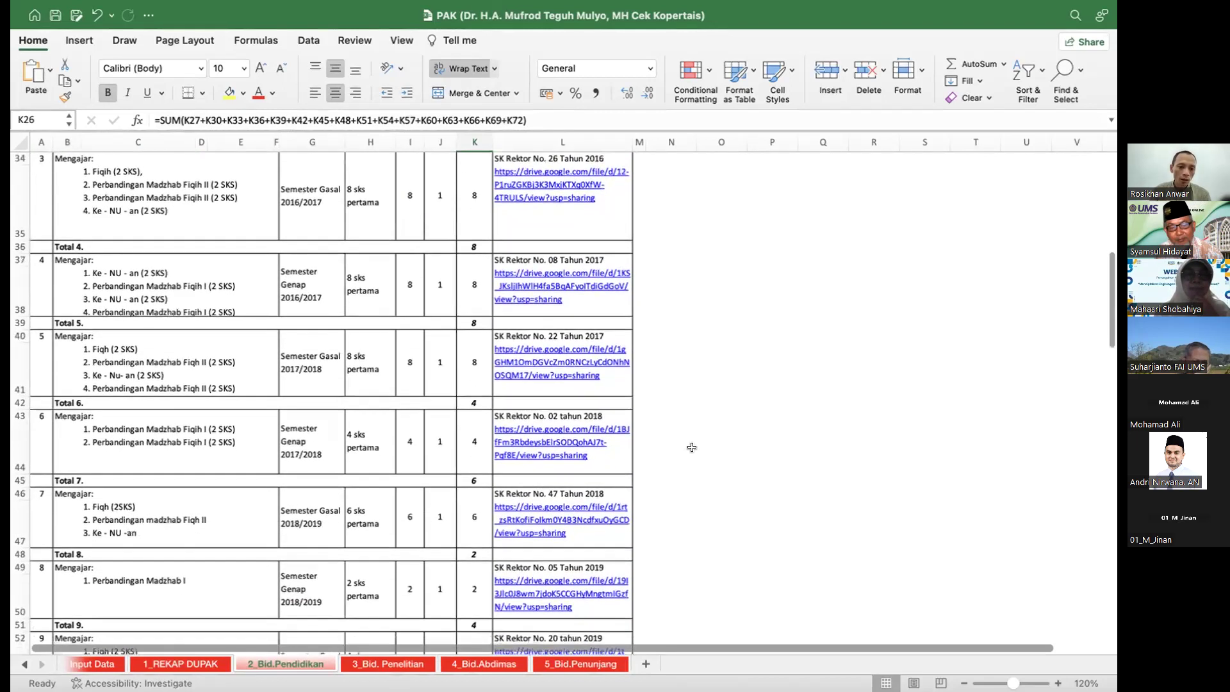
{"action": "scroll", "coordinate": [691, 447], "scroll_direction": "down", "scroll_amount": 5}
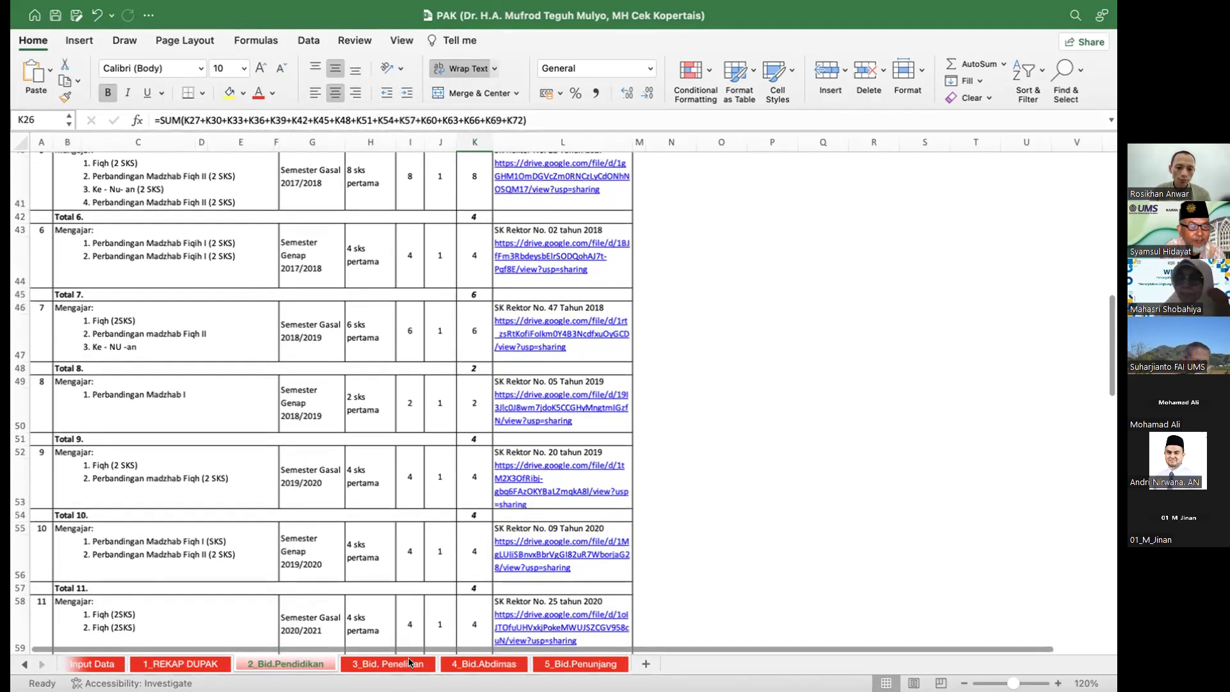
{"action": "left_click", "coordinate": [409, 662]}
{"action": "scroll", "coordinate": [650, 529], "scroll_direction": "down", "scroll_amount": 15}
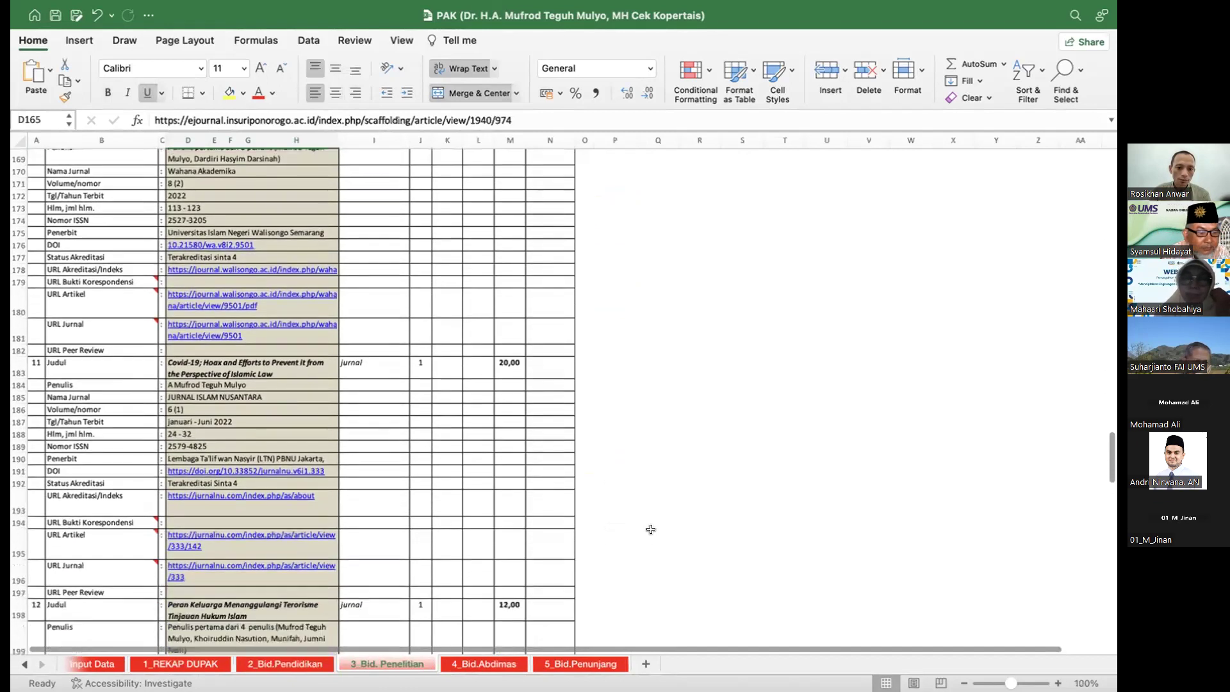
{"action": "scroll", "coordinate": [650, 529], "scroll_direction": "down", "scroll_amount": 10}
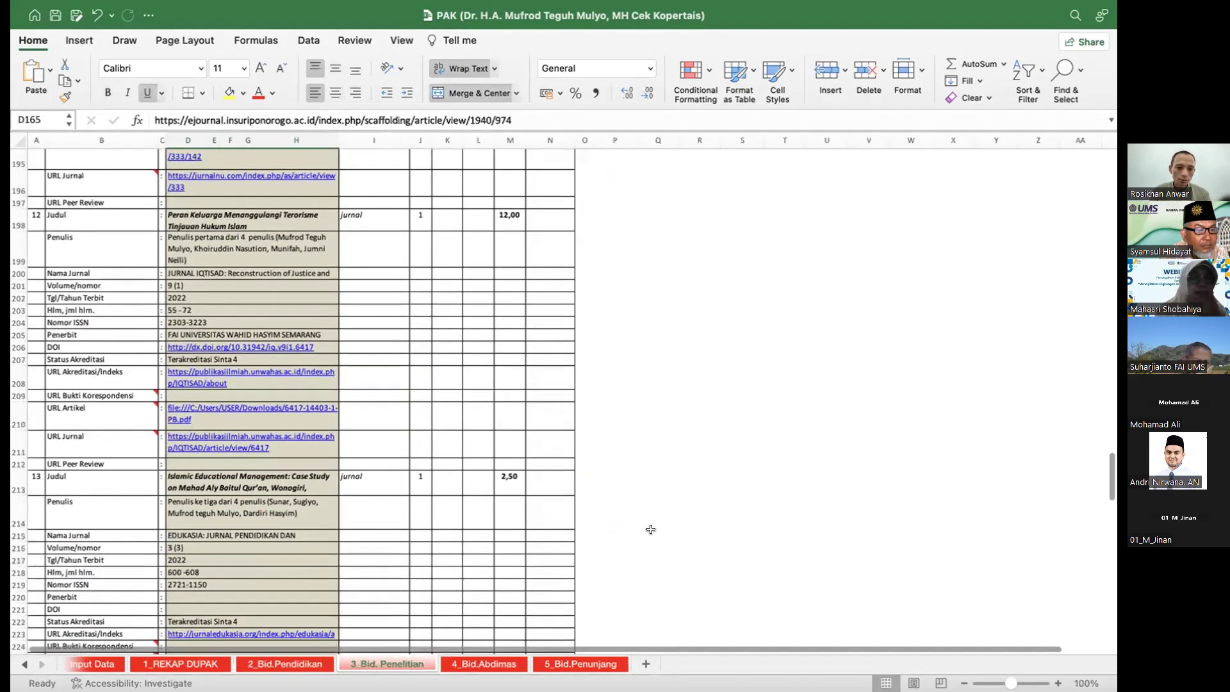
{"action": "scroll", "coordinate": [650, 529], "scroll_direction": "down", "scroll_amount": 4}
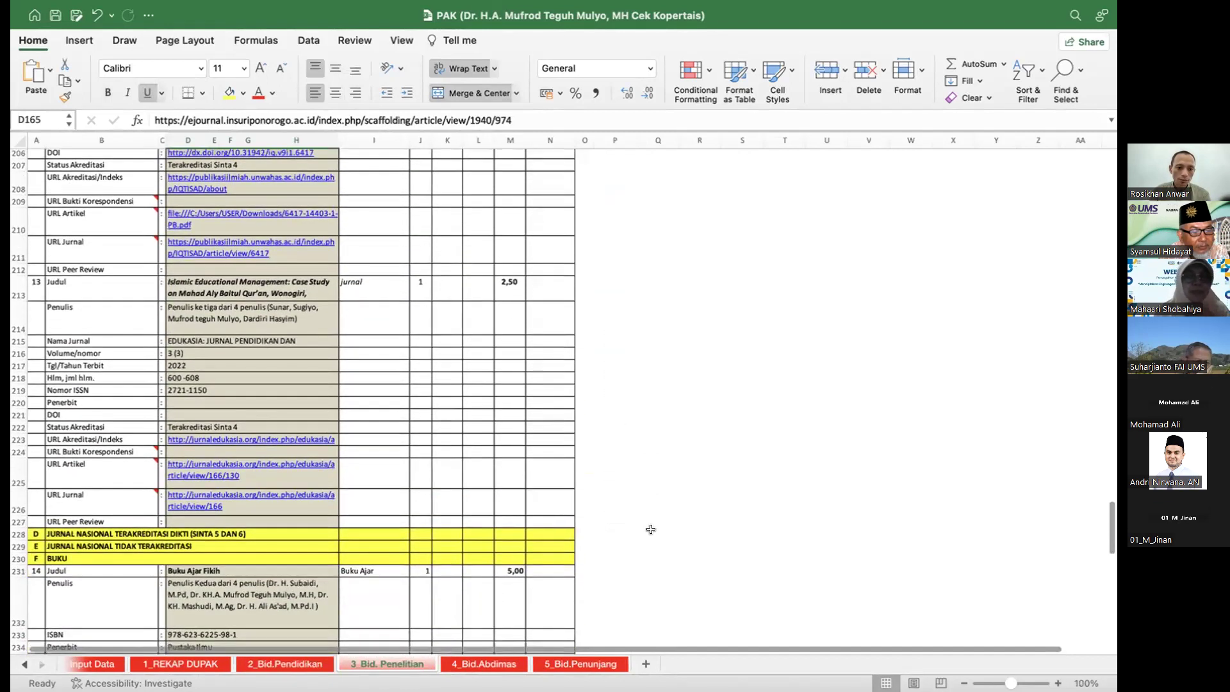
{"action": "scroll", "coordinate": [650, 529], "scroll_direction": "up", "scroll_amount": 20}
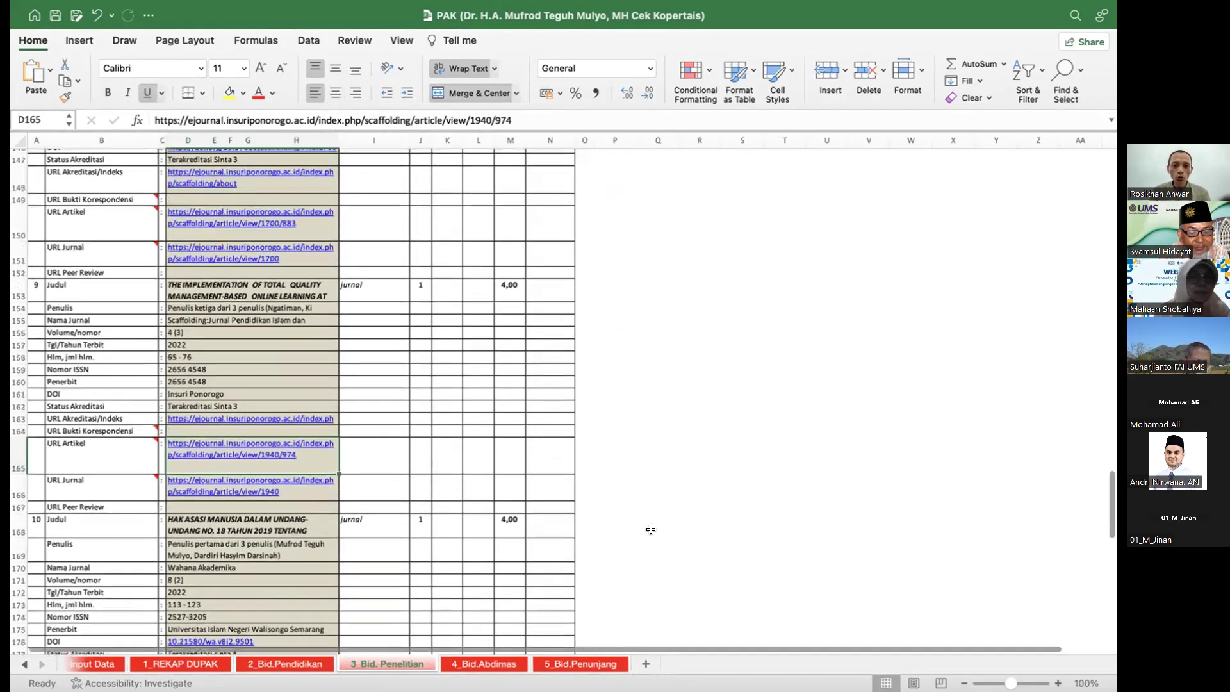
{"action": "scroll", "coordinate": [650, 529], "scroll_direction": "up", "scroll_amount": 20}
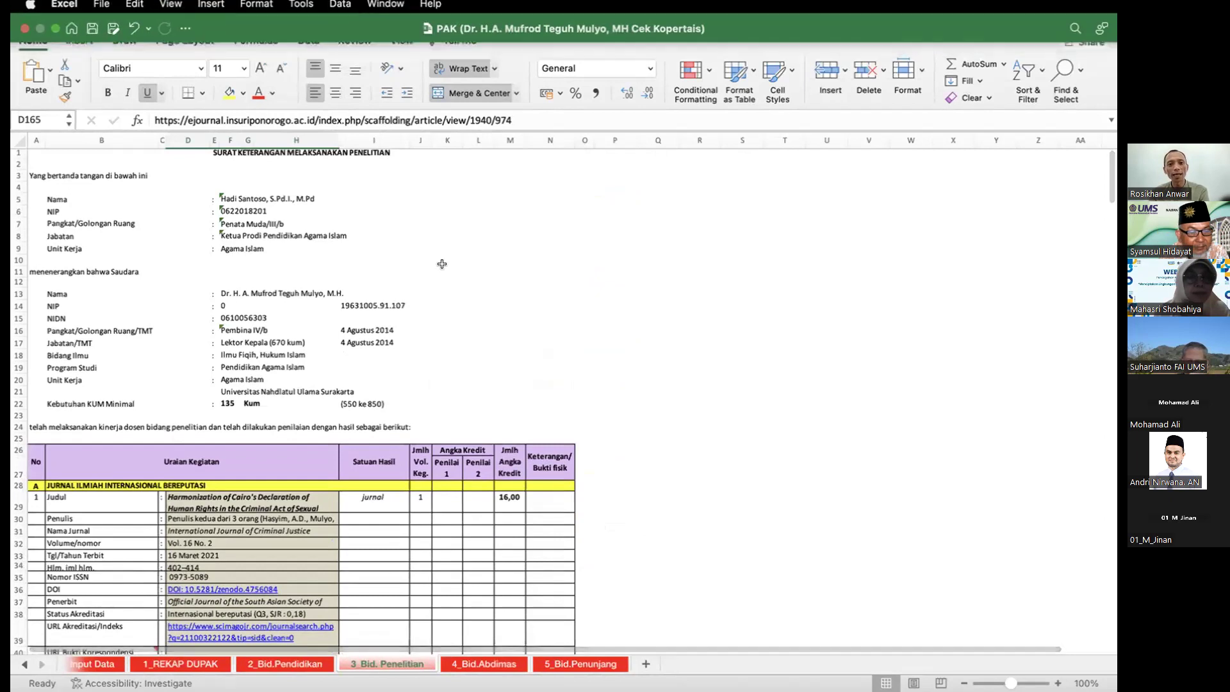
{"action": "mouse_move", "coordinate": [66, 4]}
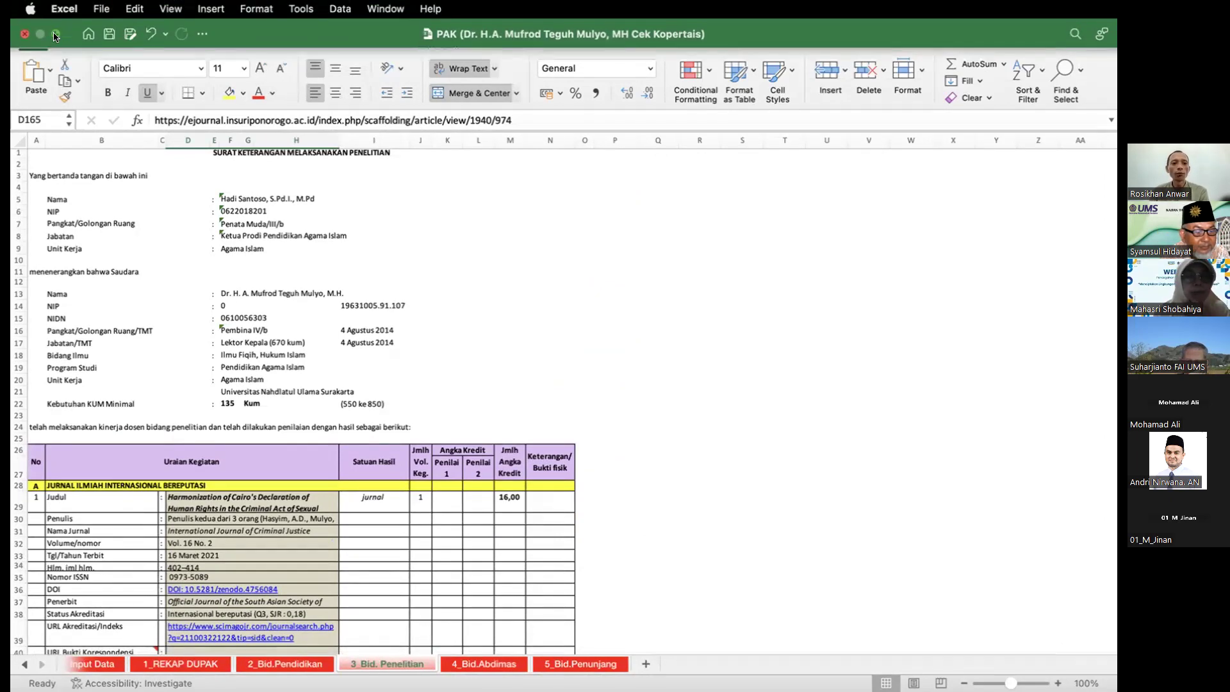